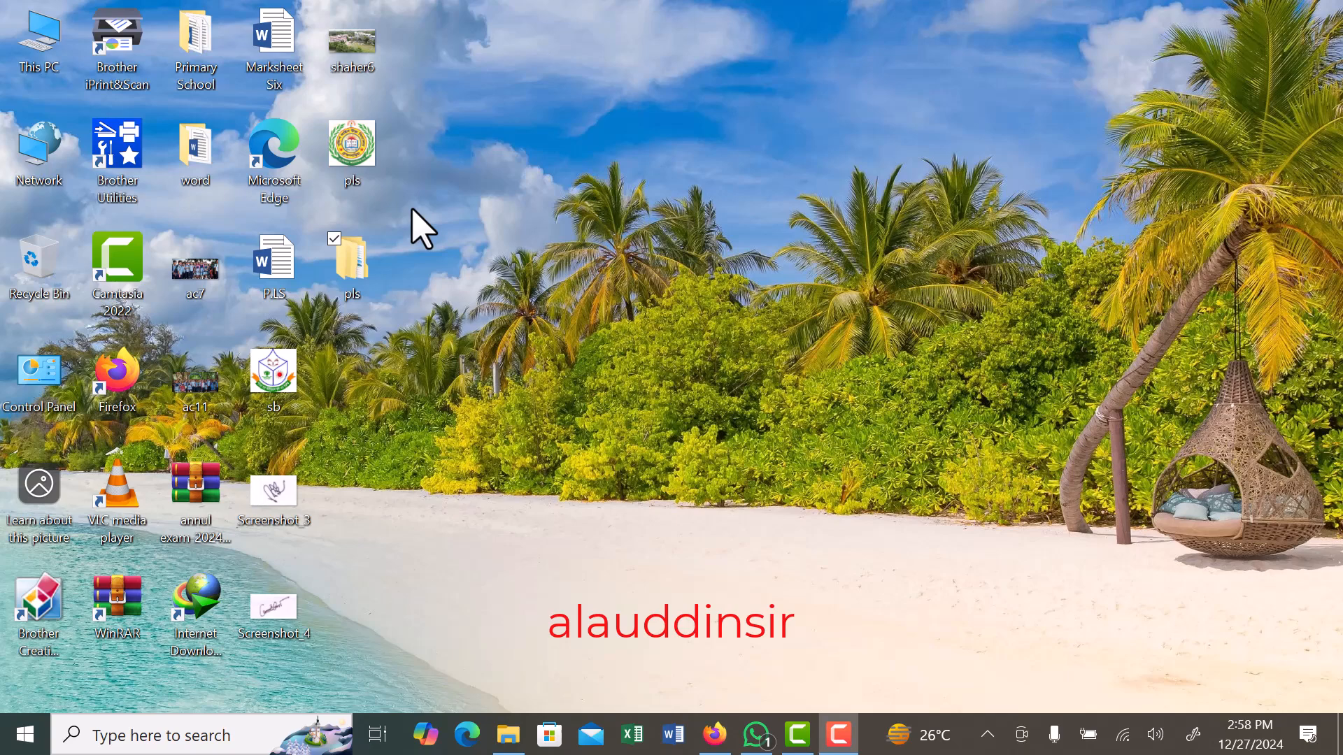
# - Open the pls folder in a maximized window and go to High School > annul exam-2024(Edited) > Class-6
pyautogui.doubleClick(351, 277)
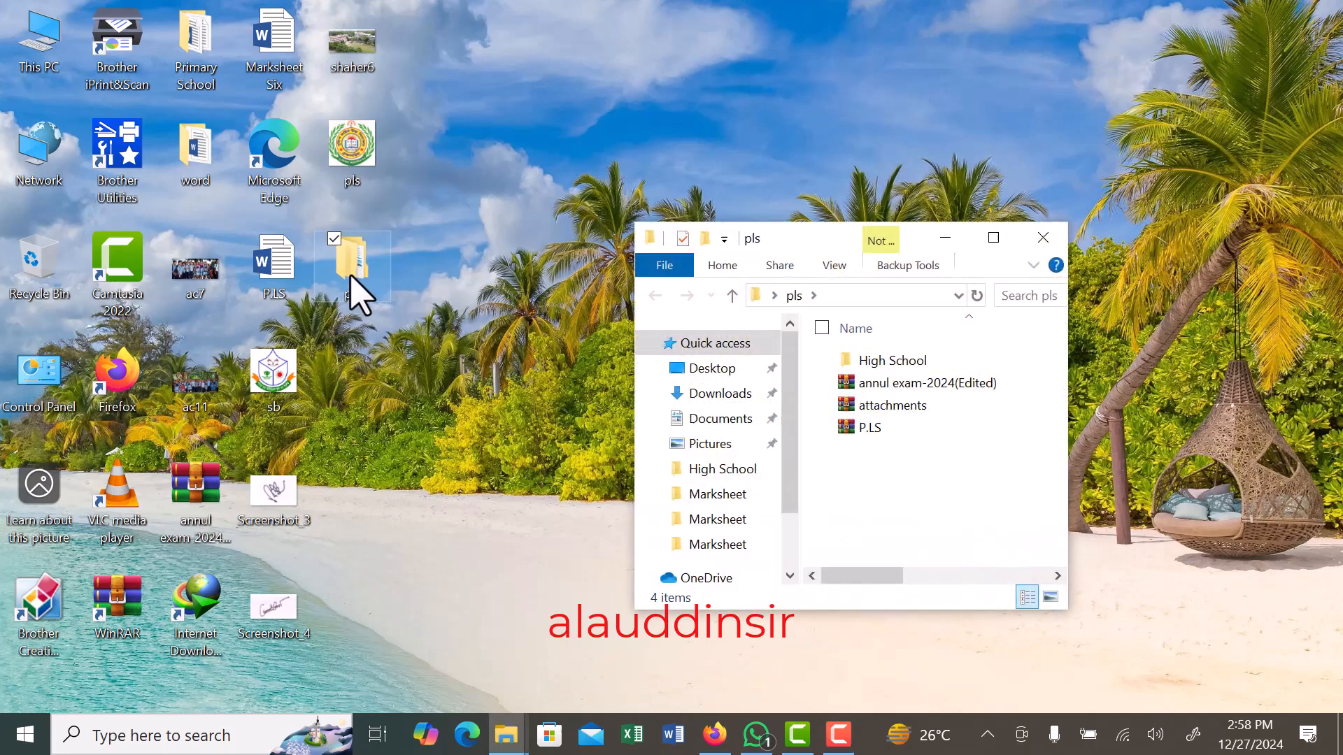
pyautogui.click(1008, 243)
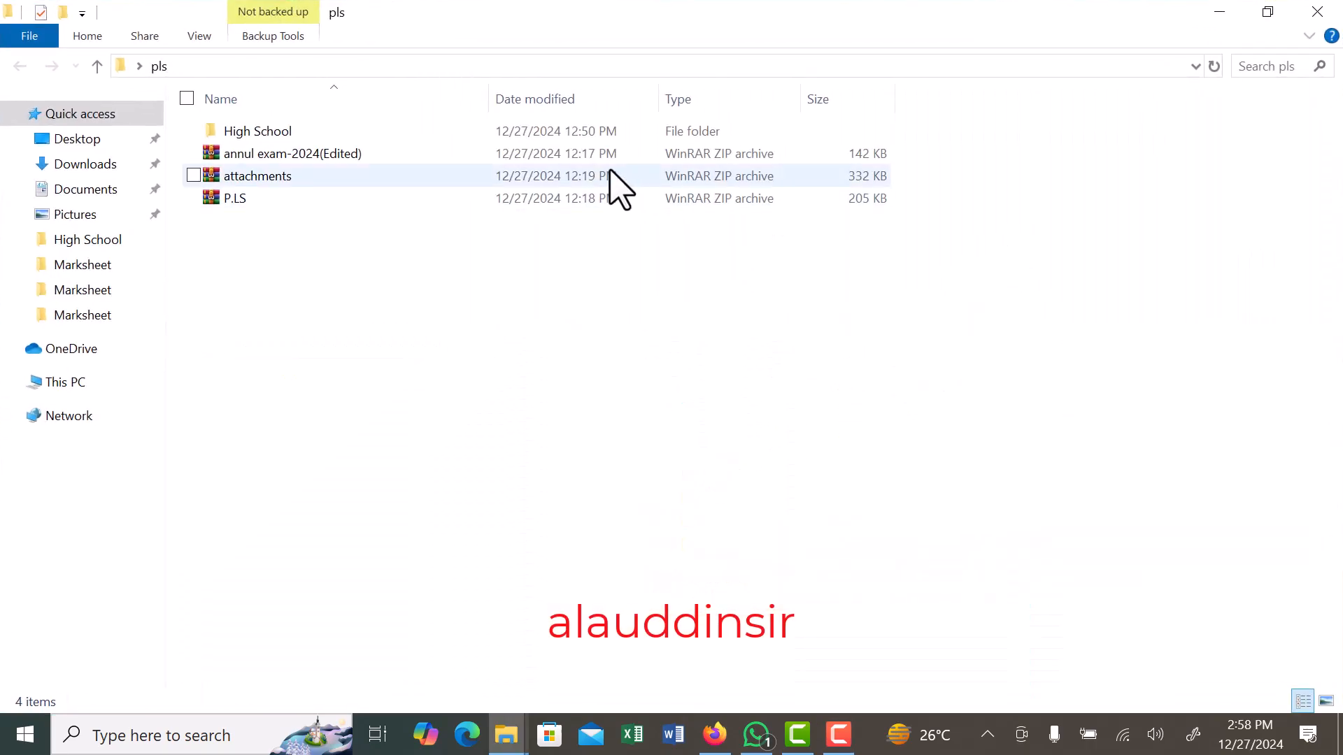
pyautogui.click(274, 138)
pyautogui.doubleClick(273, 139)
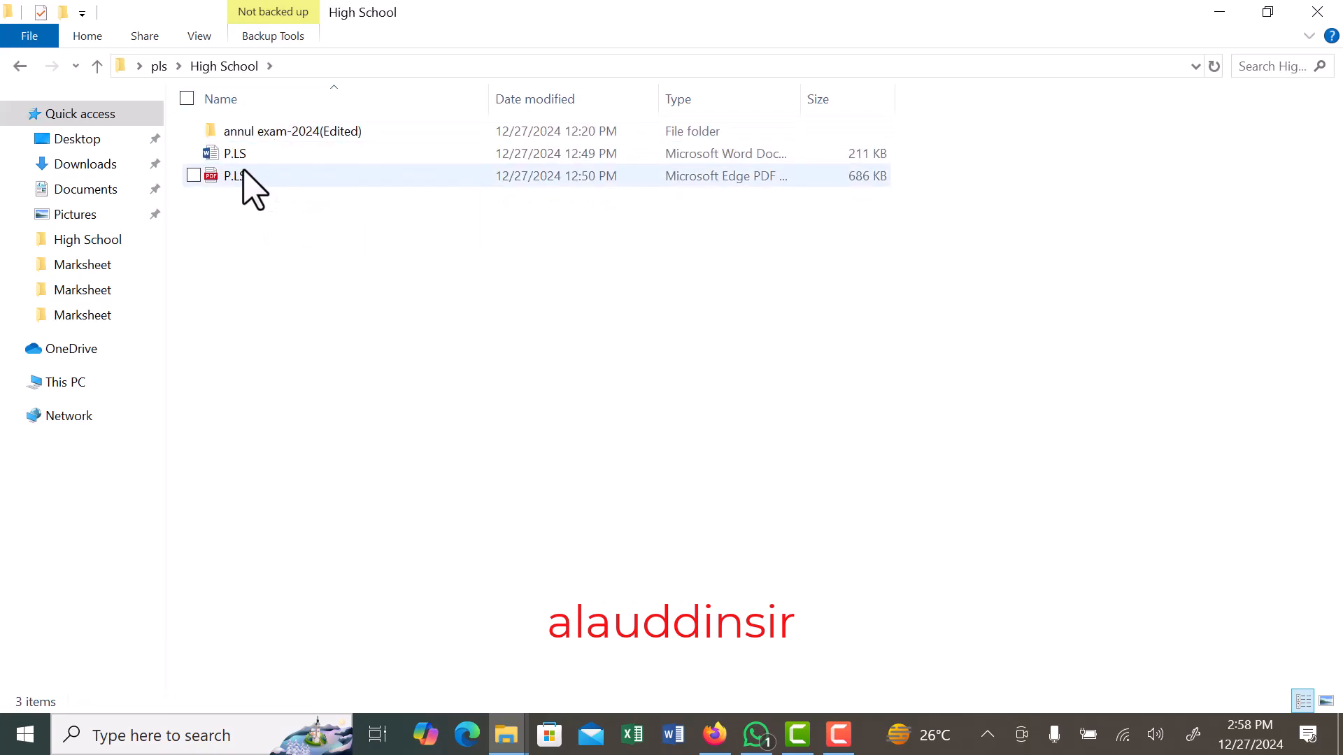
pyautogui.doubleClick(264, 140)
pyautogui.doubleClick(264, 140)
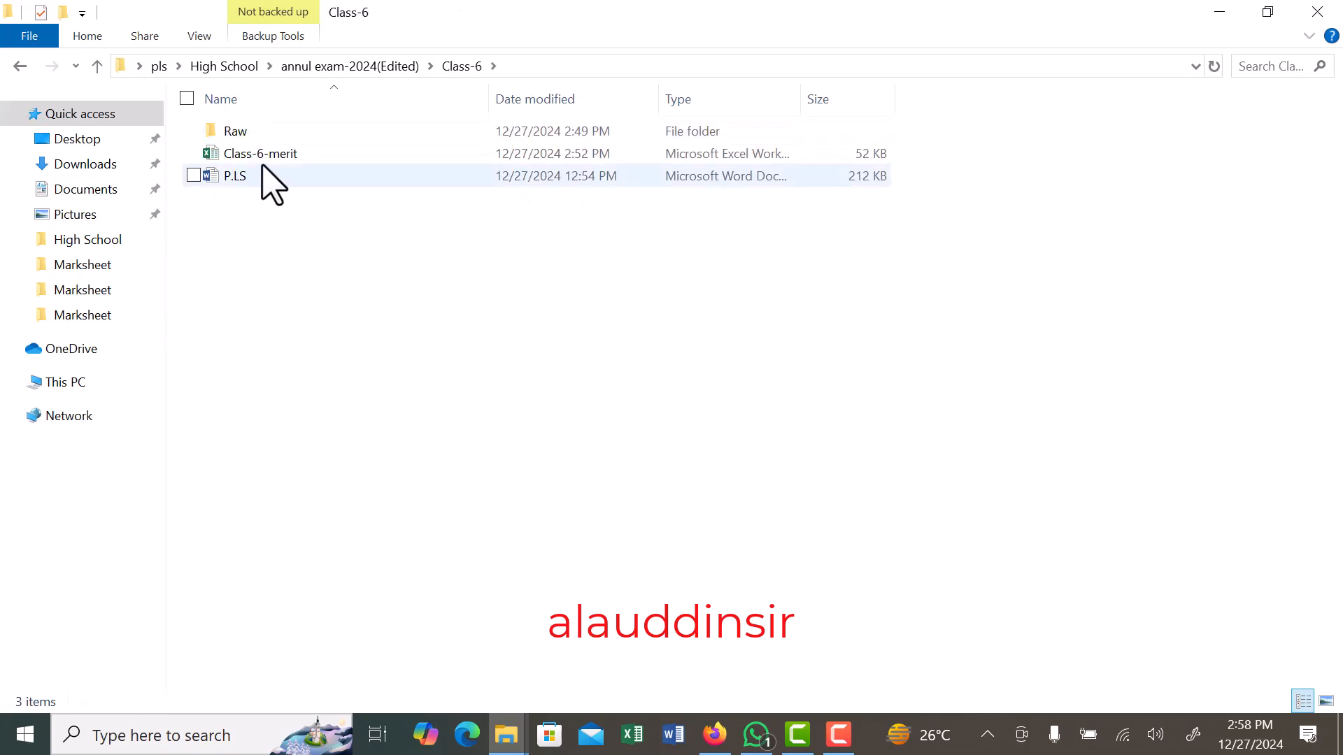
# - Look inside the Raw folder and return to the Class-6 folder
pyautogui.click(265, 130)
pyautogui.doubleClick(265, 130)
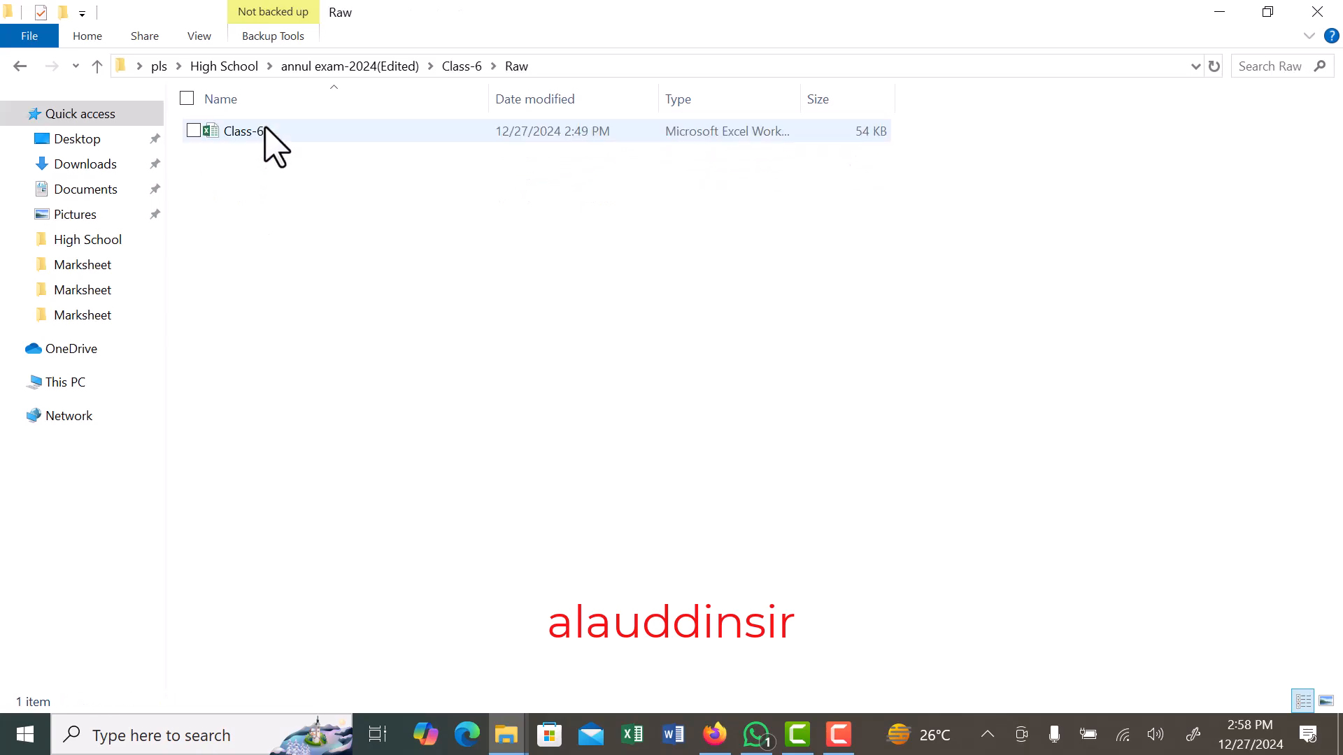
pyautogui.click(17, 70)
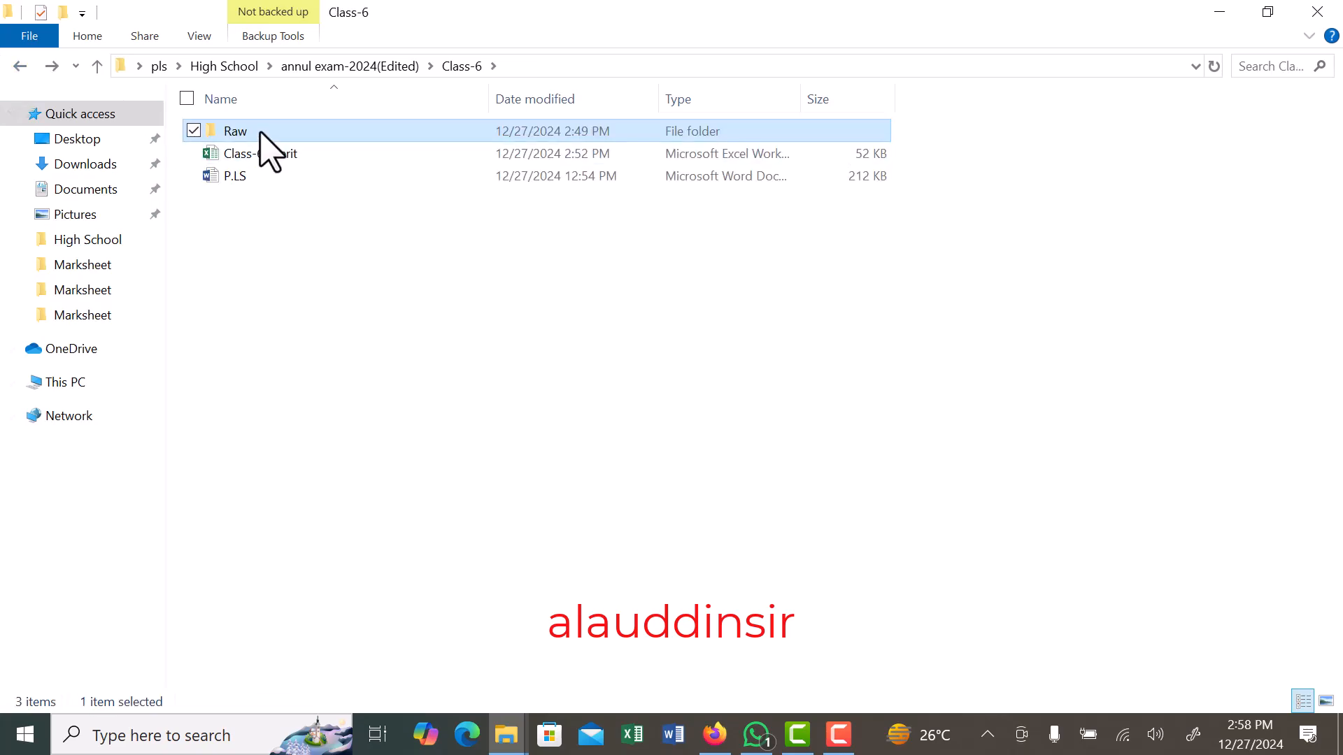
pyautogui.click(270, 266)
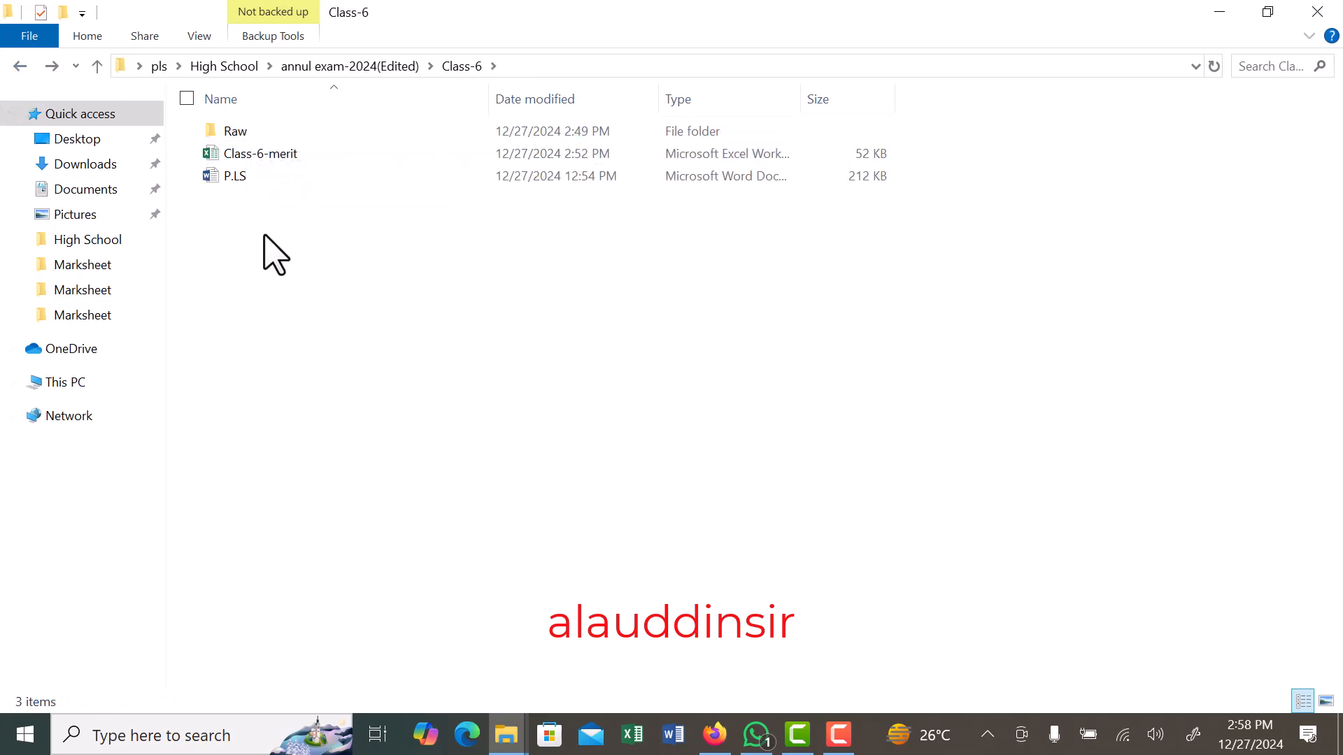
# - Open the Class-6 workbook from the Raw folder and show the first student rows
pyautogui.doubleClick(246, 132)
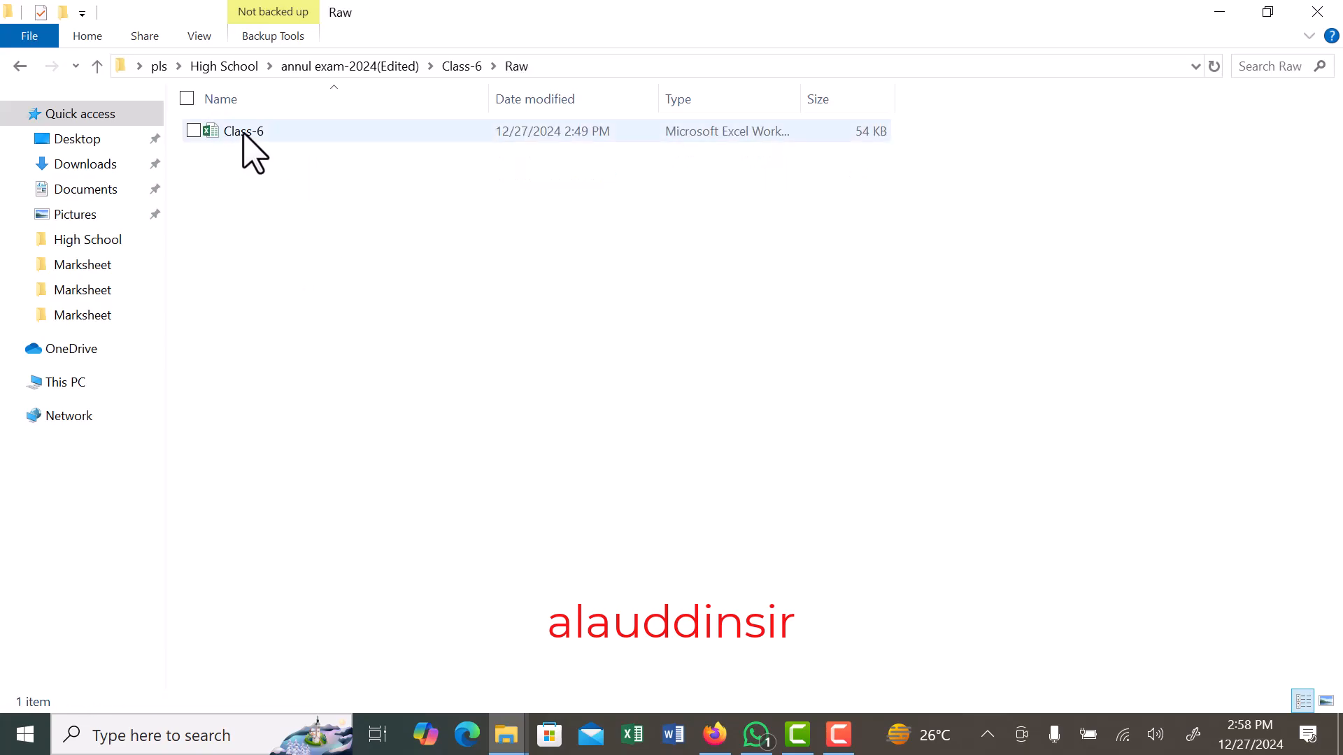
pyautogui.doubleClick(245, 132)
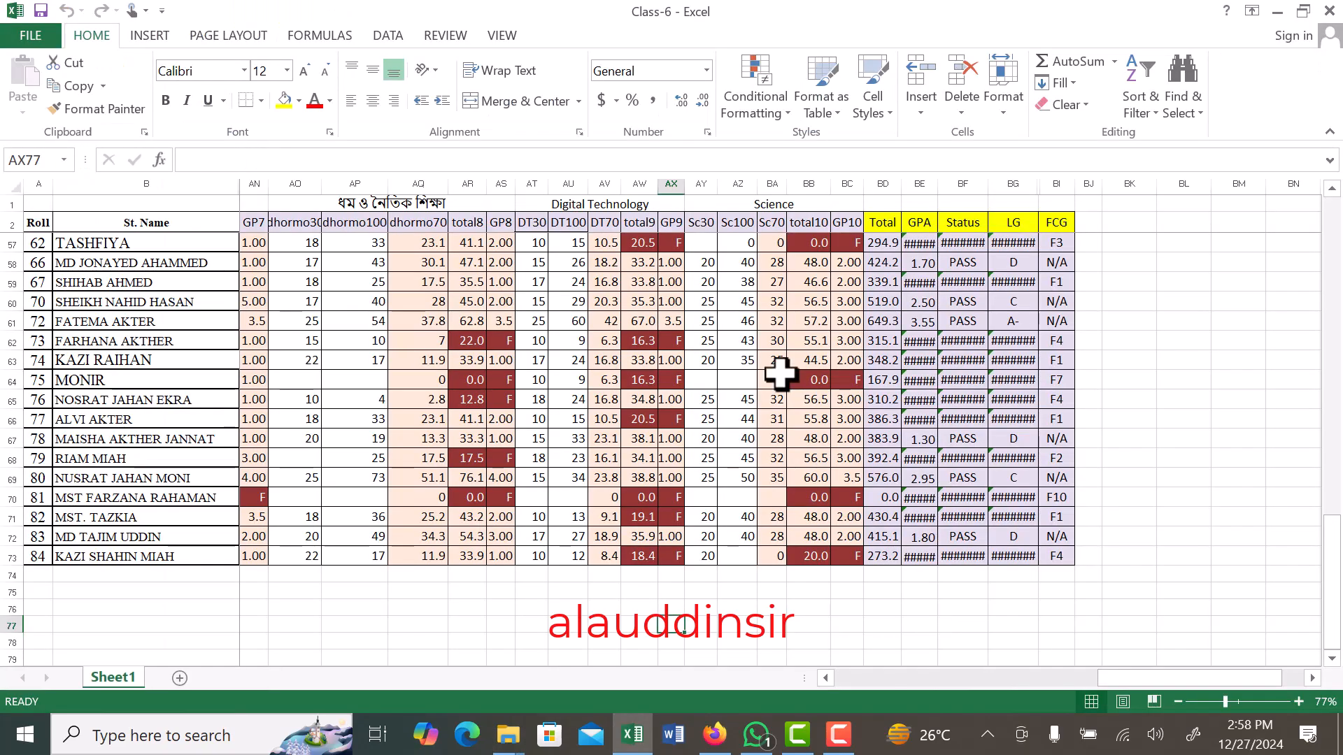
pyautogui.scroll(19, 489, 360)
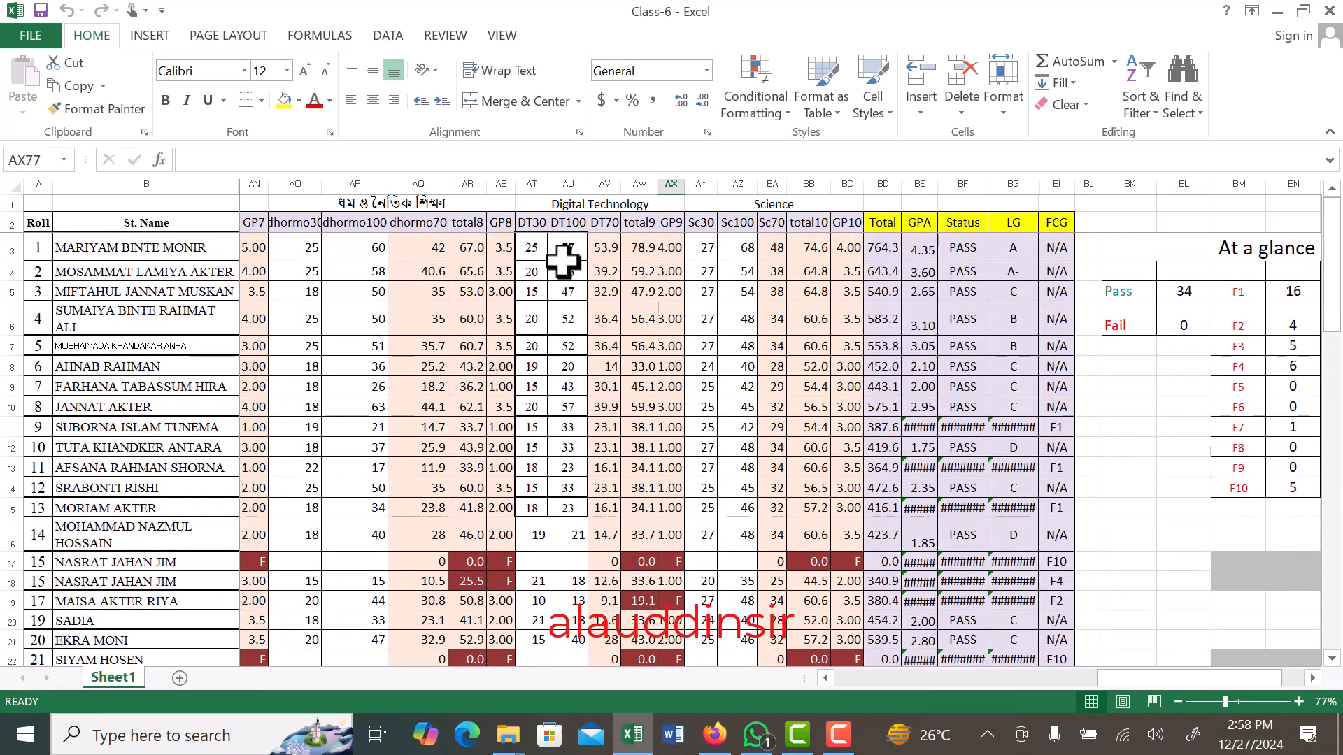
# - Fit the width of the GPA column BE to its contents and close the workbook
pyautogui.click(918, 427)
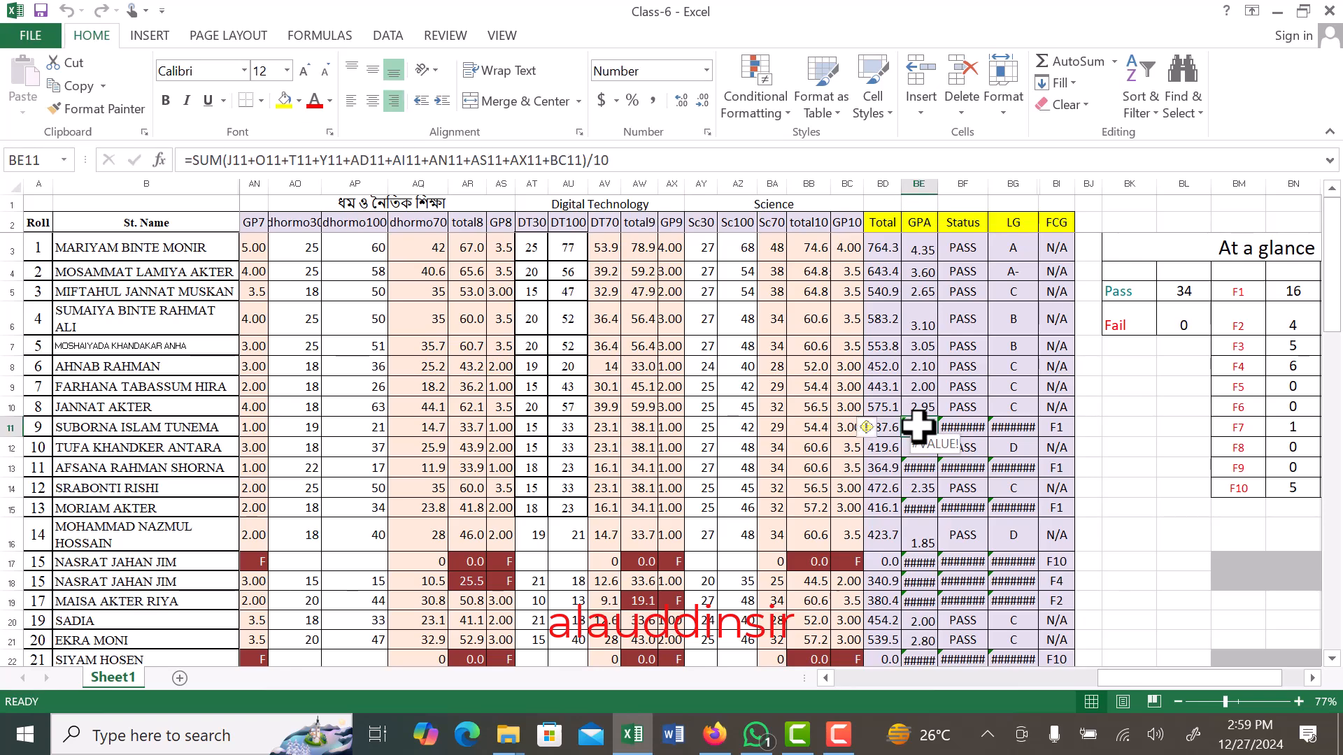
pyautogui.doubleClick(936, 186)
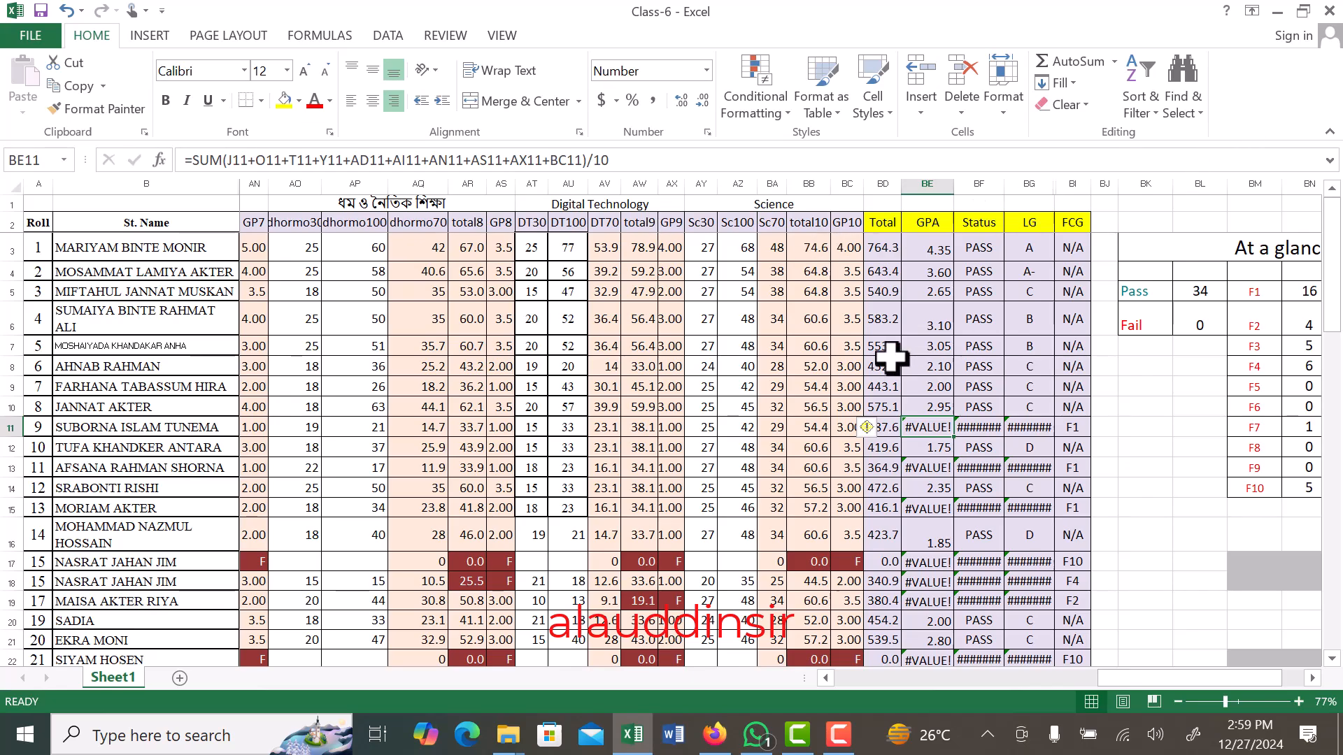
pyautogui.click(1324, 10)
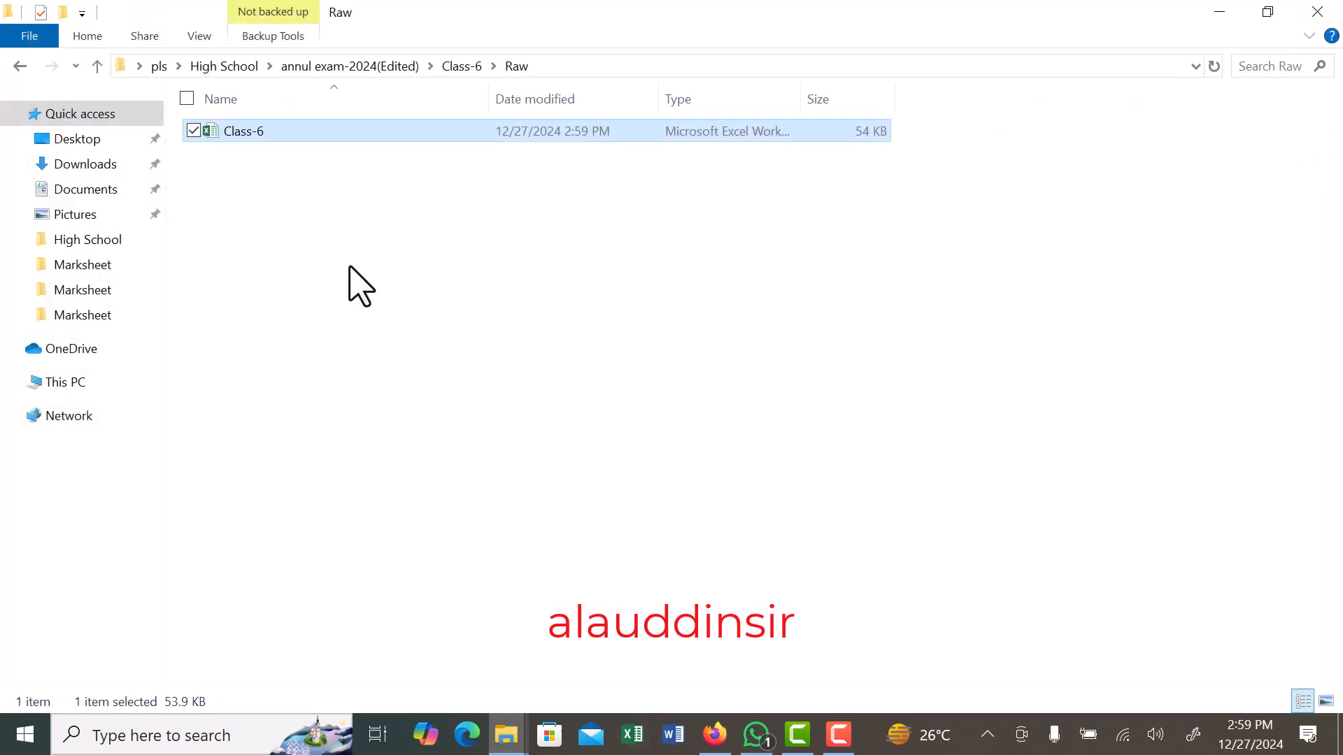
# - Return to the Class-6 folder and open the Class-6-merit workbook
pyautogui.click(20, 65)
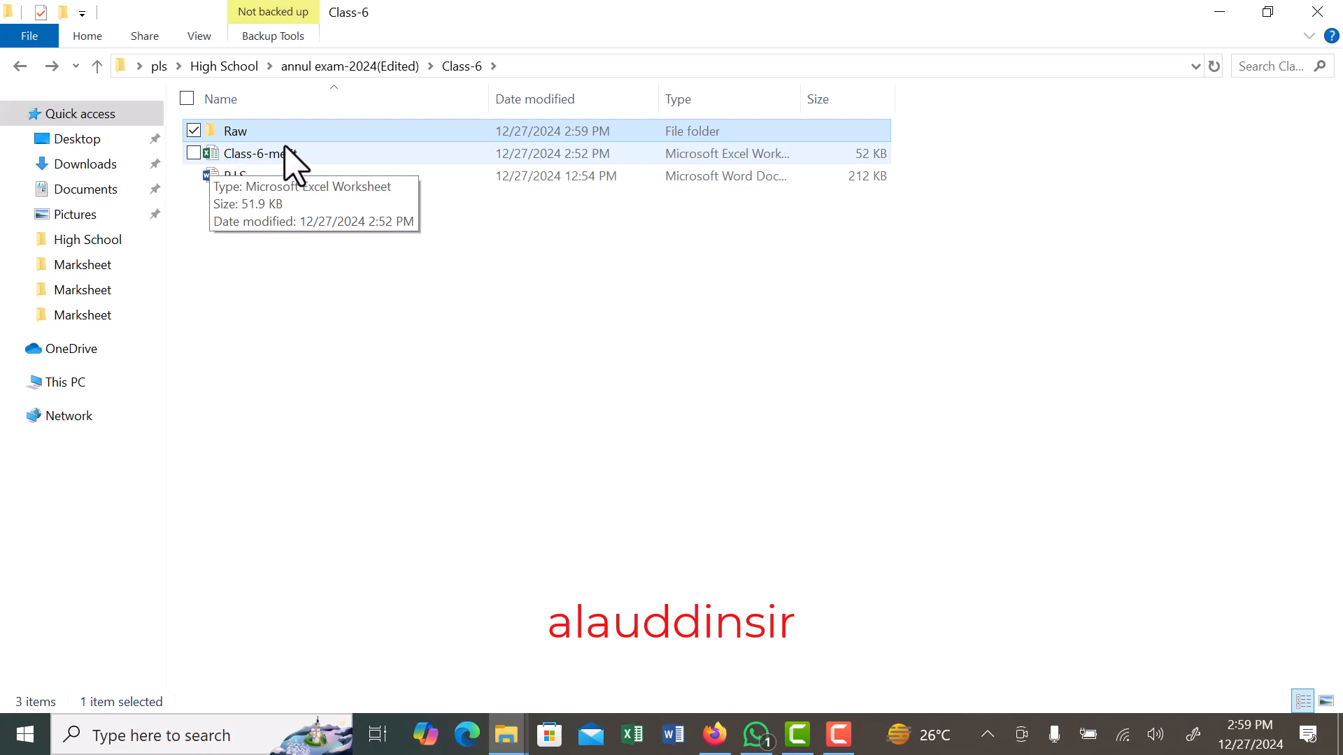
pyautogui.click(256, 155)
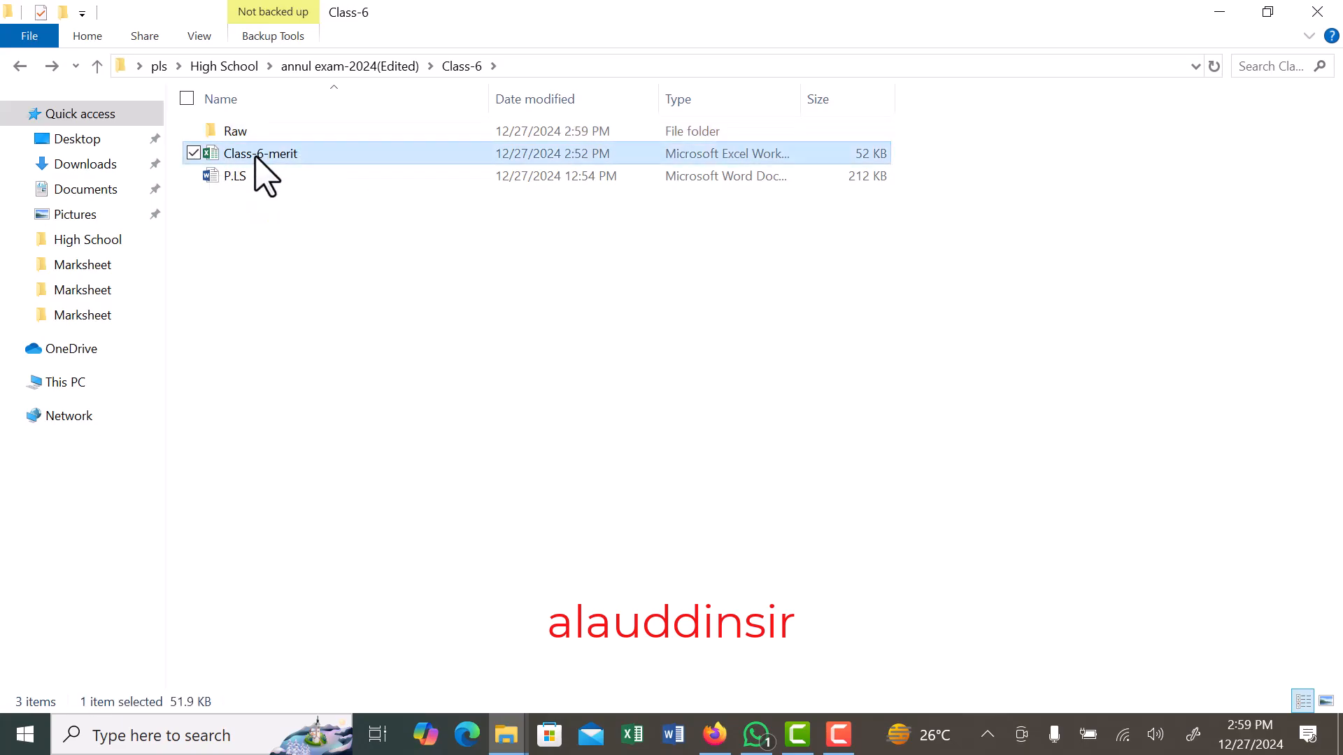
pyautogui.doubleClick(256, 156)
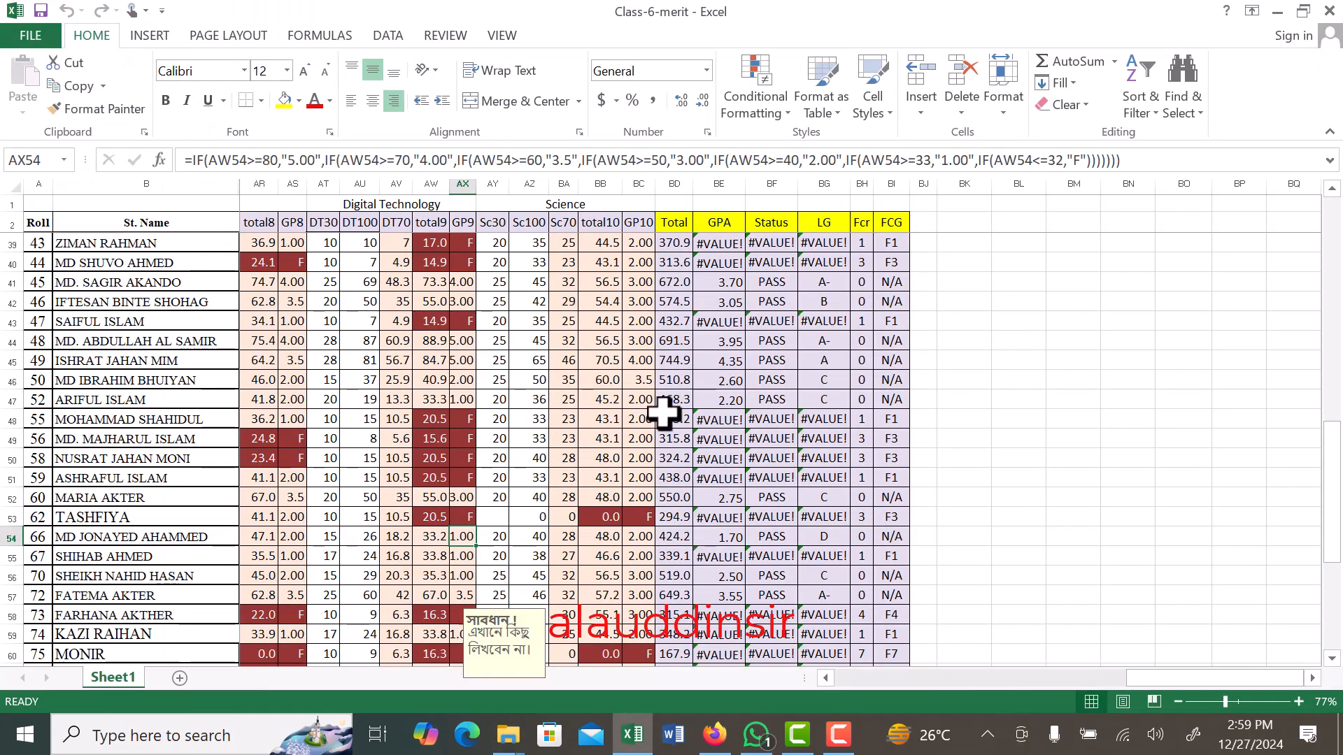
# - Examine the GPA formula in cell BE3 and the grade point cells it refers to
pyautogui.scroll(12, 662, 412)
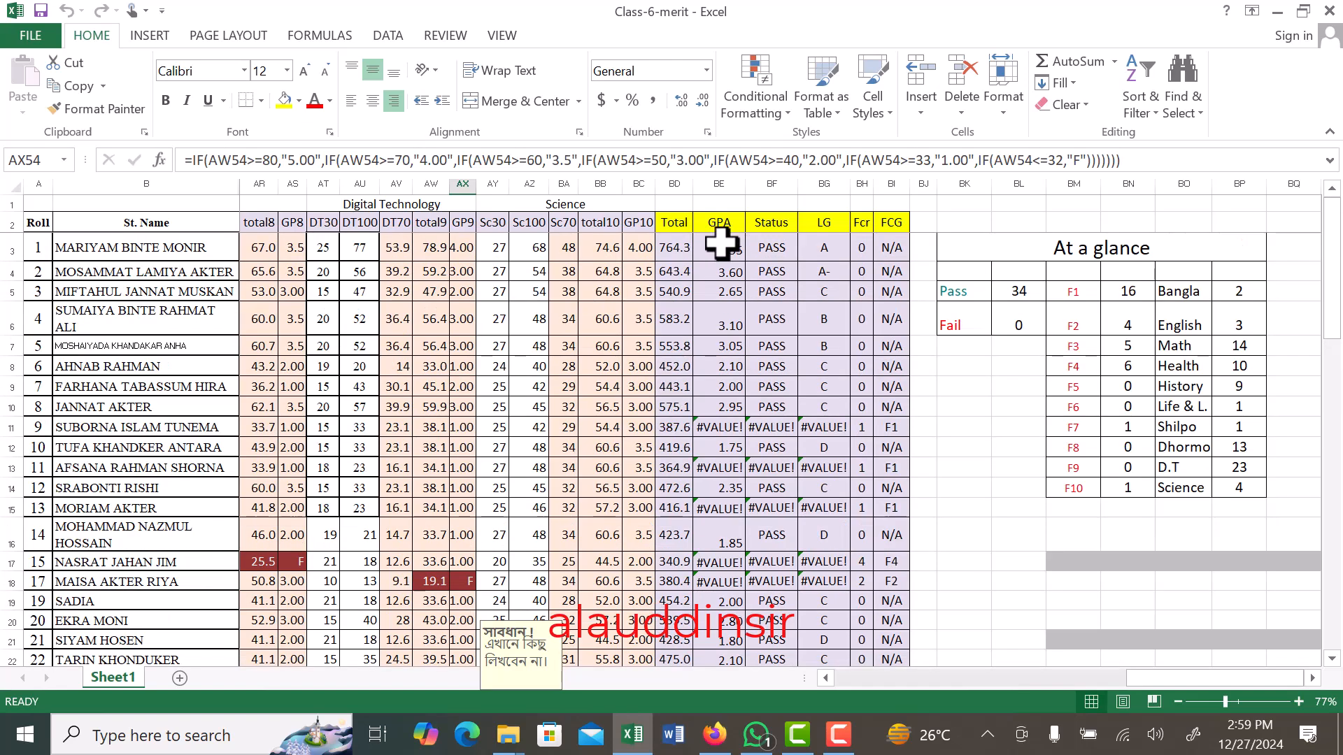
pyautogui.click(720, 243)
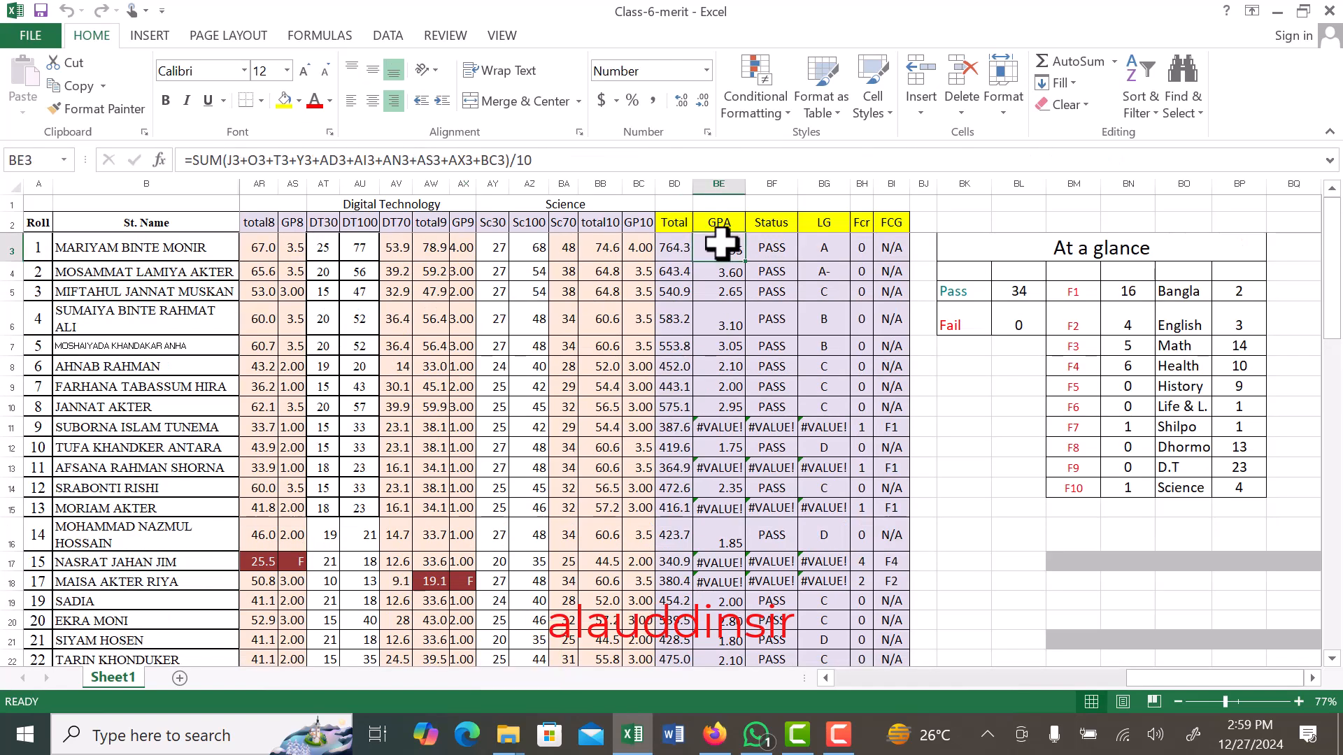
pyautogui.click(455, 161)
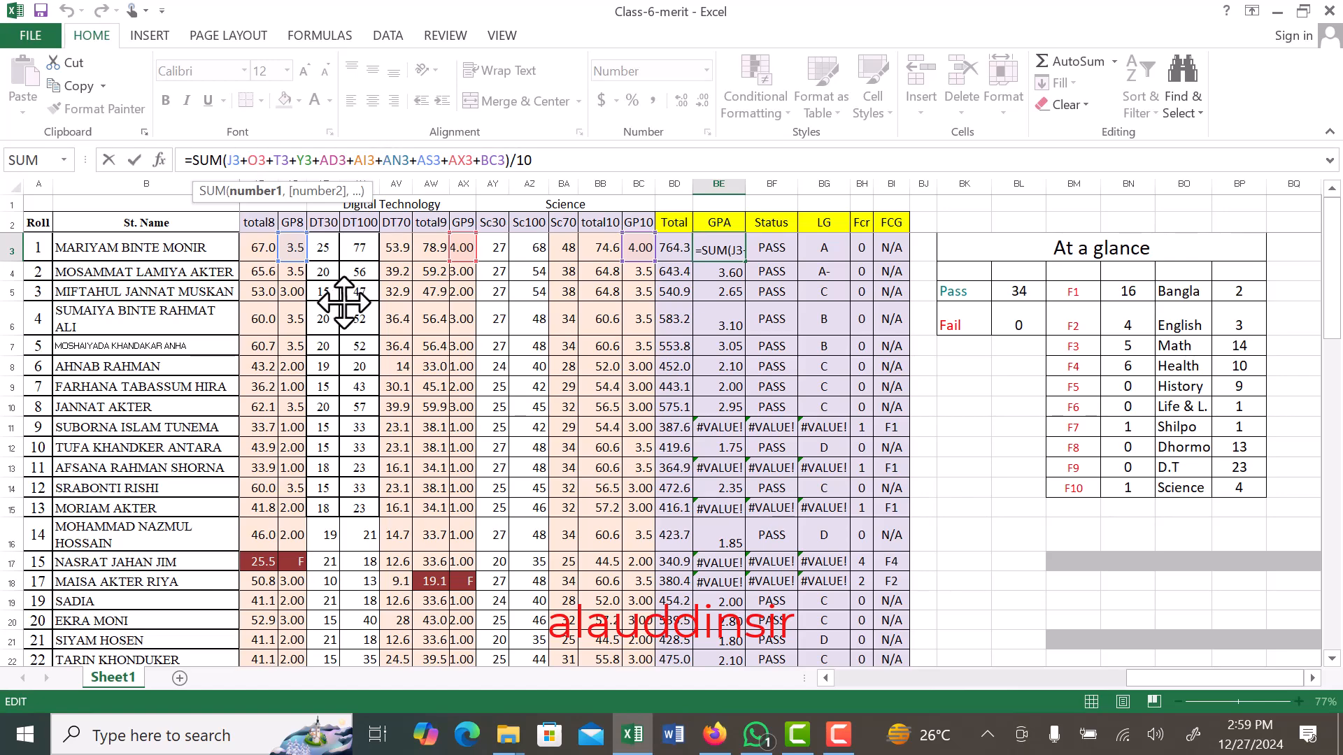
pyautogui.press('Return')
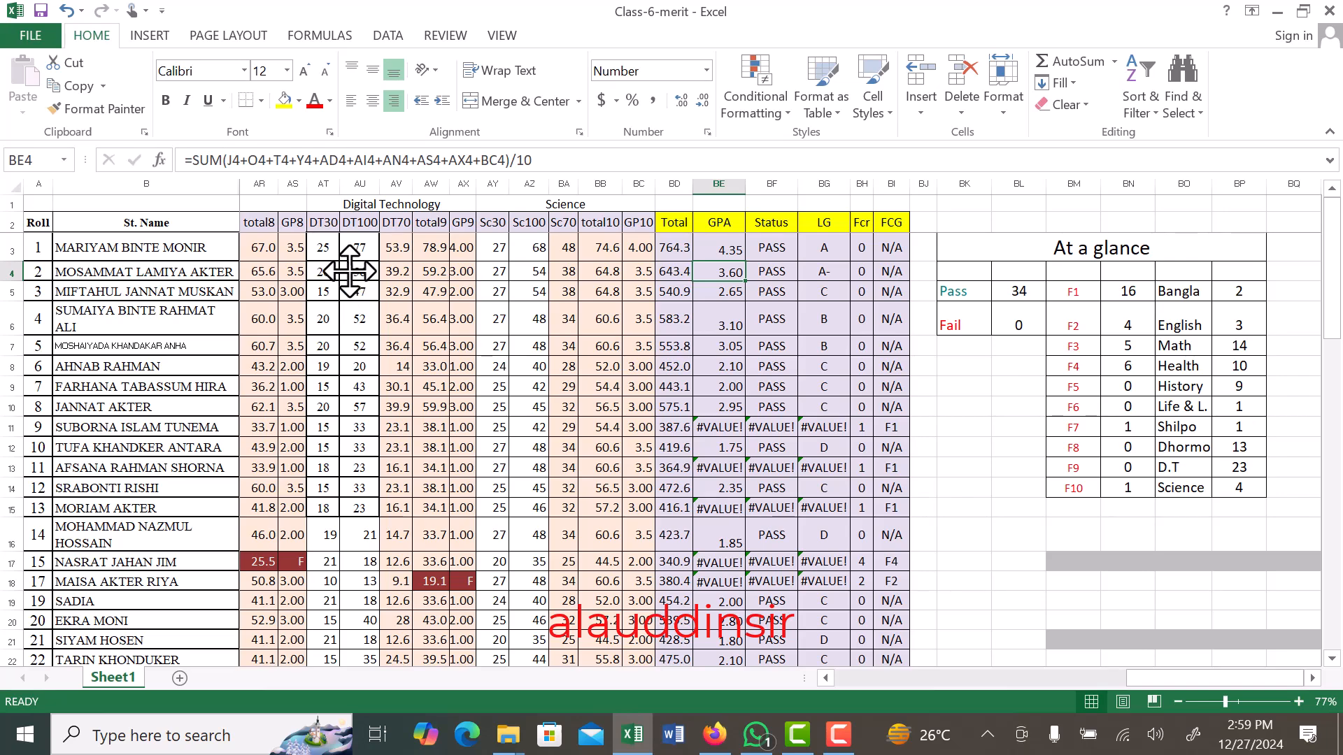
# - Fill the GPA formula from BE3 down the column through the last student row
pyautogui.click(726, 250)
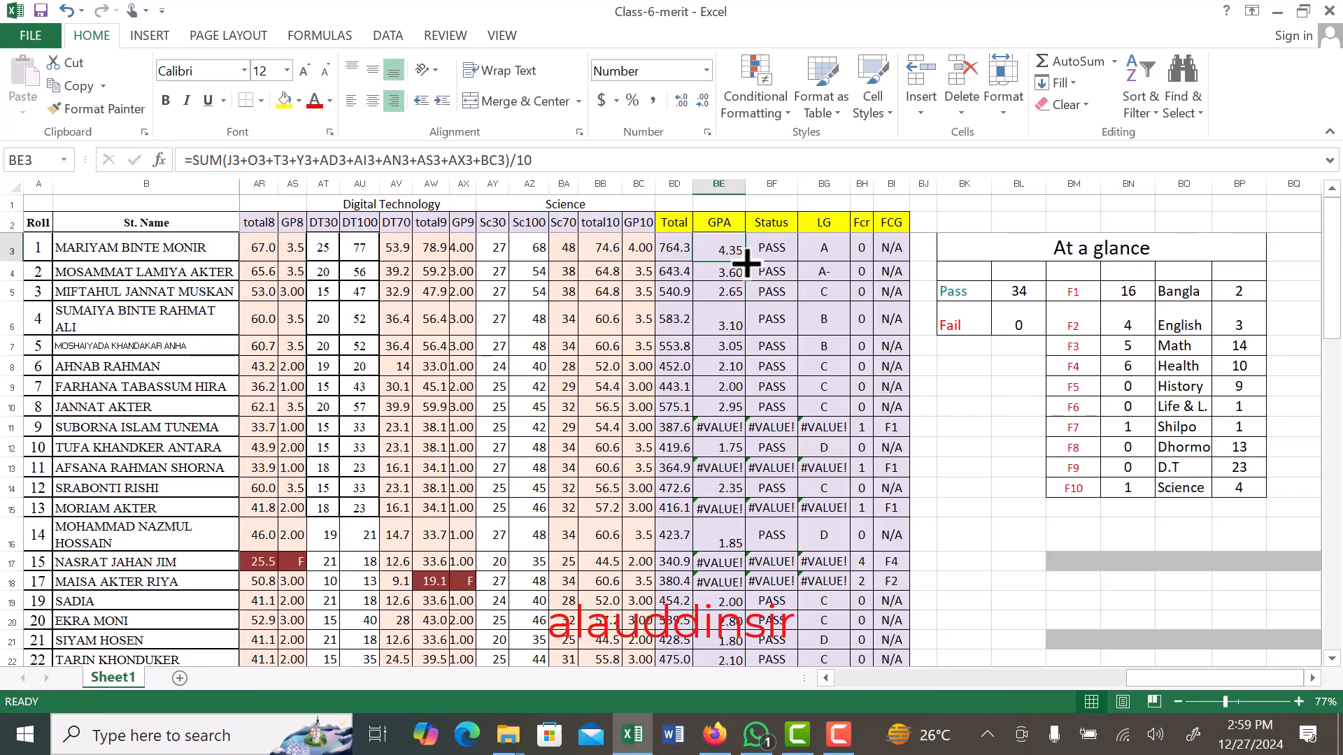
pyautogui.doubleClick(747, 263)
pyautogui.scroll(-11, 712, 378)
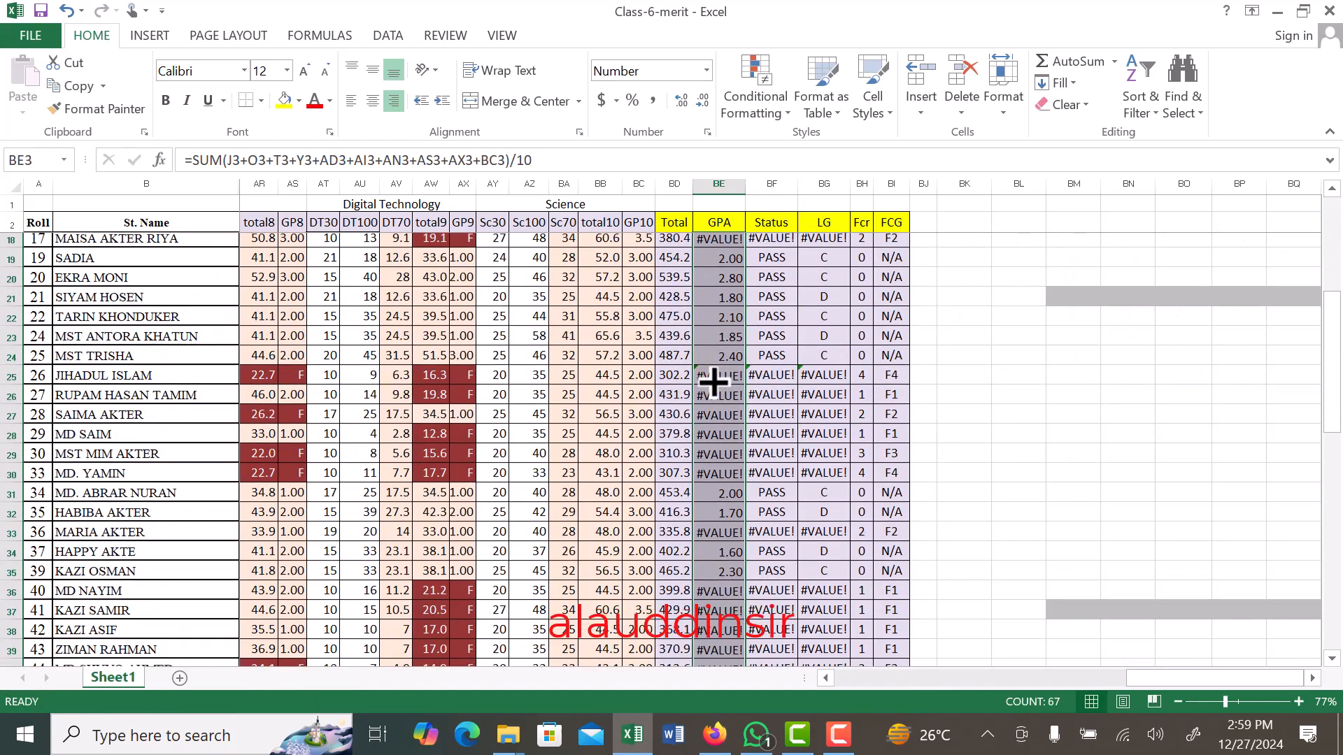
pyautogui.scroll(-7, 699, 534)
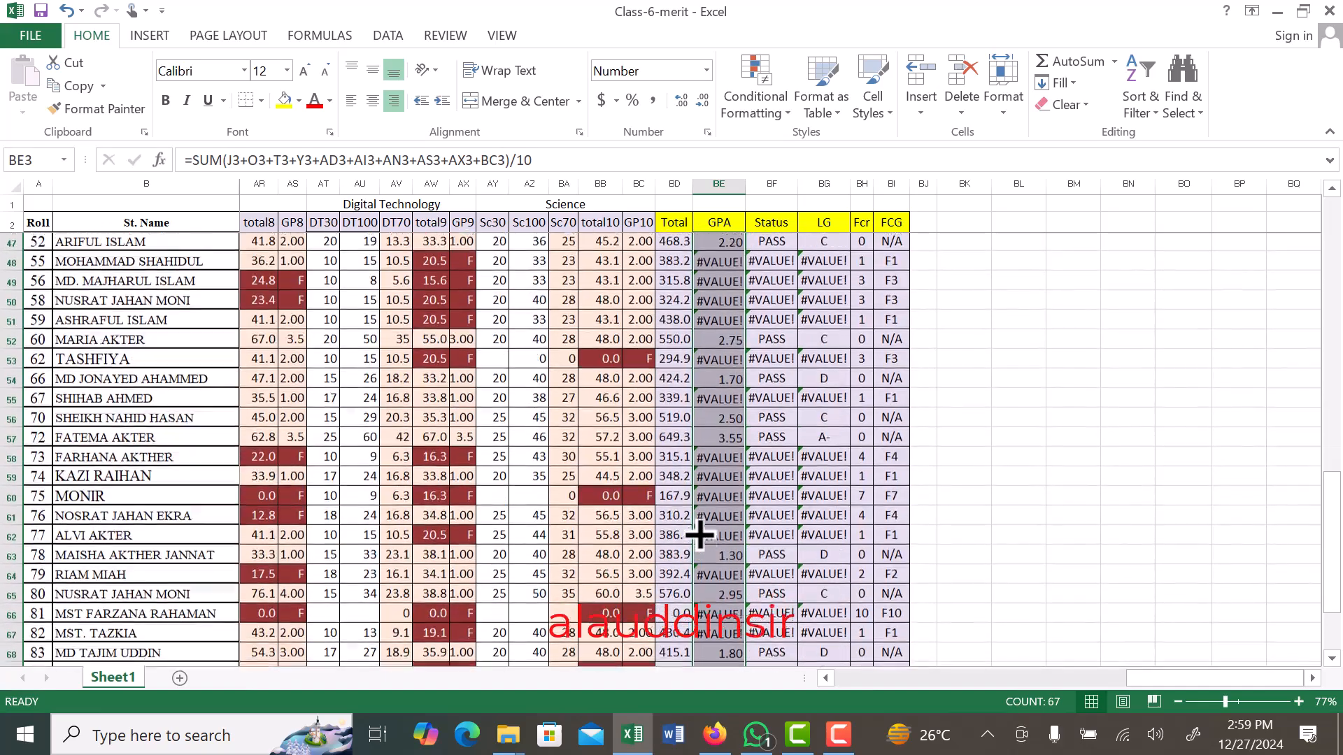
pyautogui.scroll(14, 699, 534)
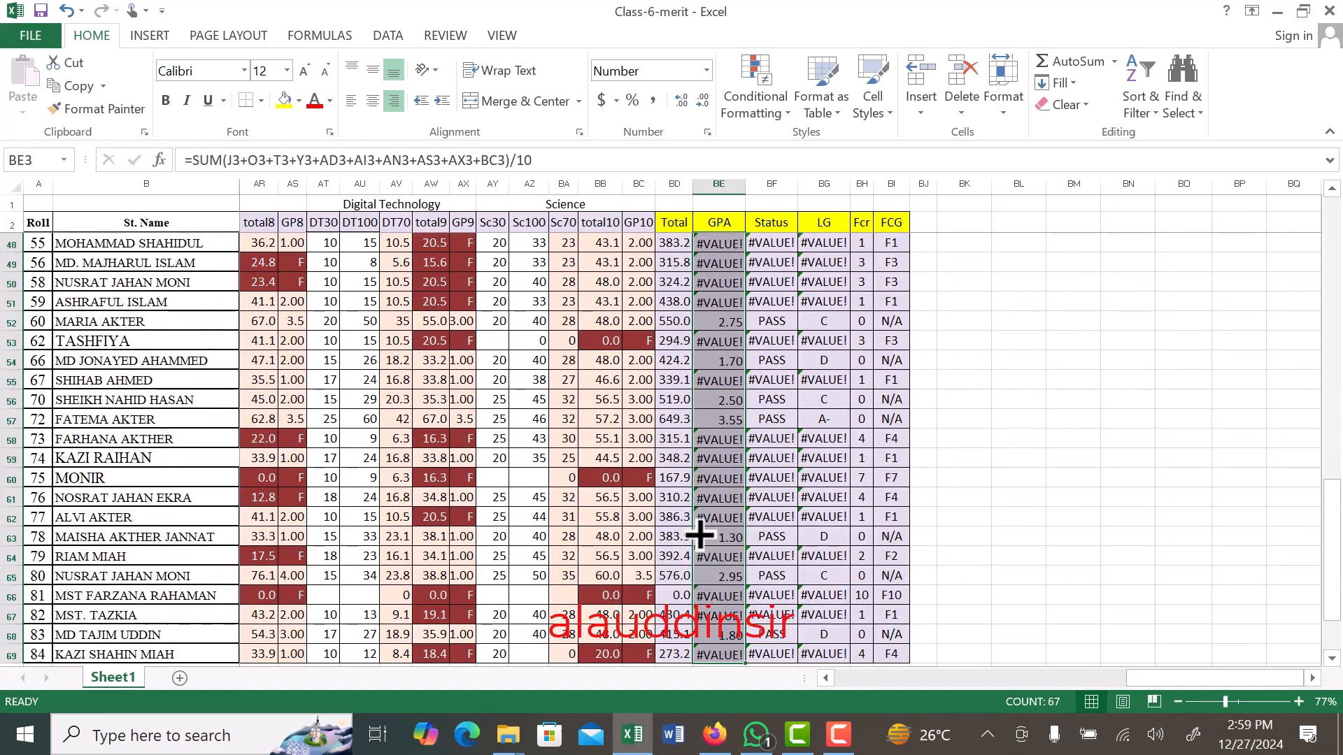
pyautogui.scroll(4, 700, 534)
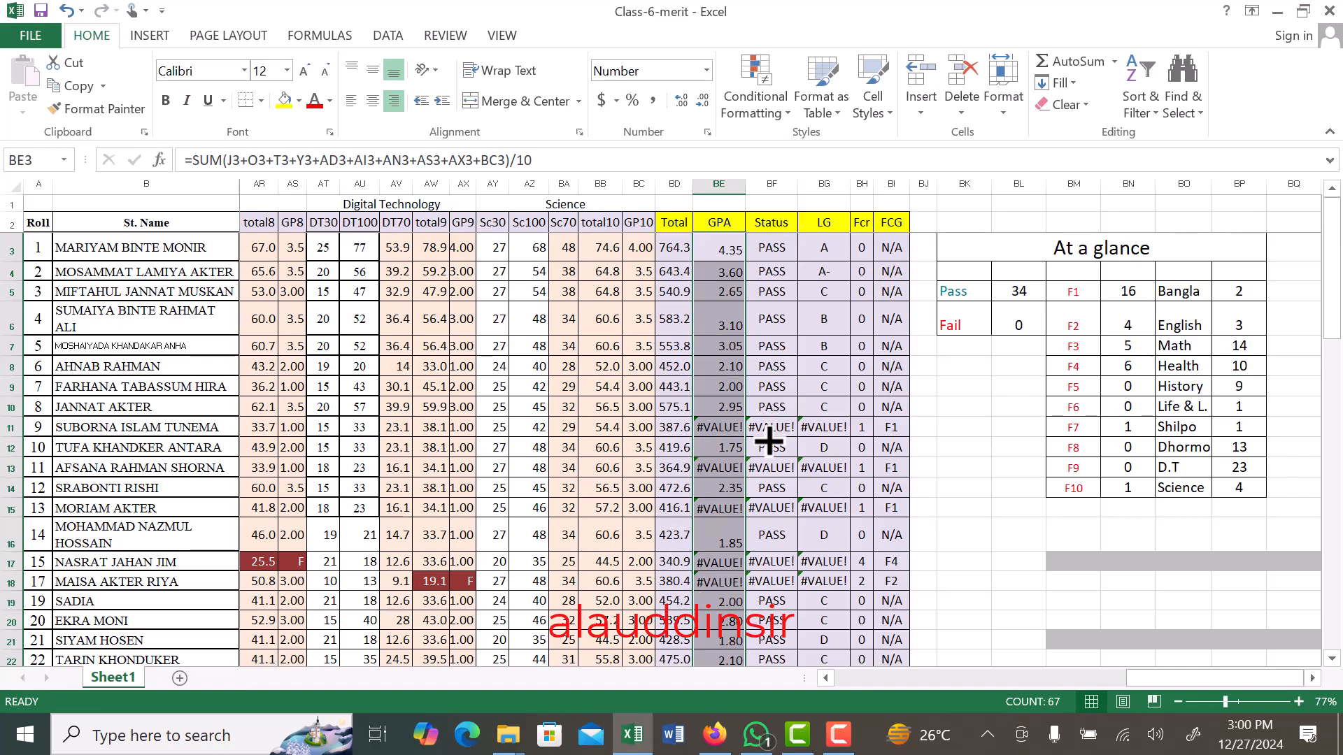
# - Replace the #VALUE! errors in GPA cells BE11, BE13, BE15, BE17 and BE18 with 0
pyautogui.click(723, 373)
pyautogui.scroll(-2, 727, 381)
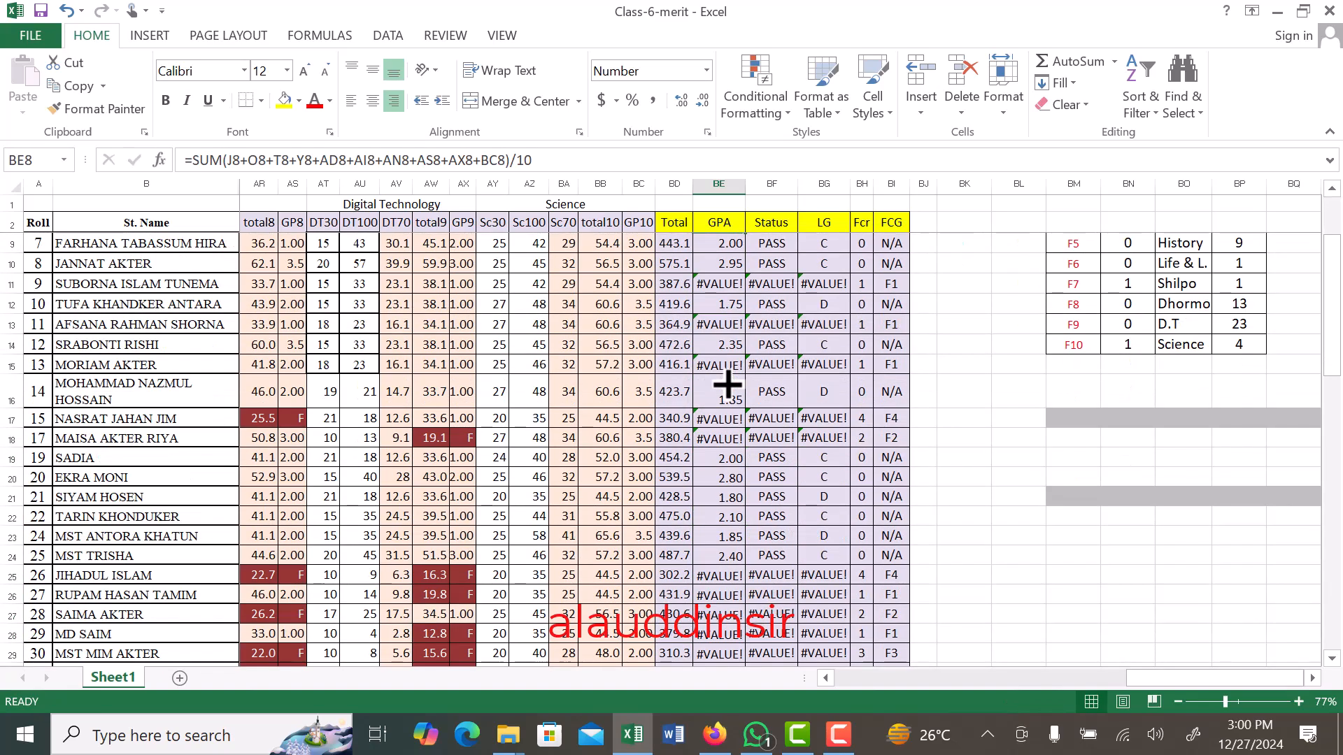
pyautogui.scroll(1, 727, 382)
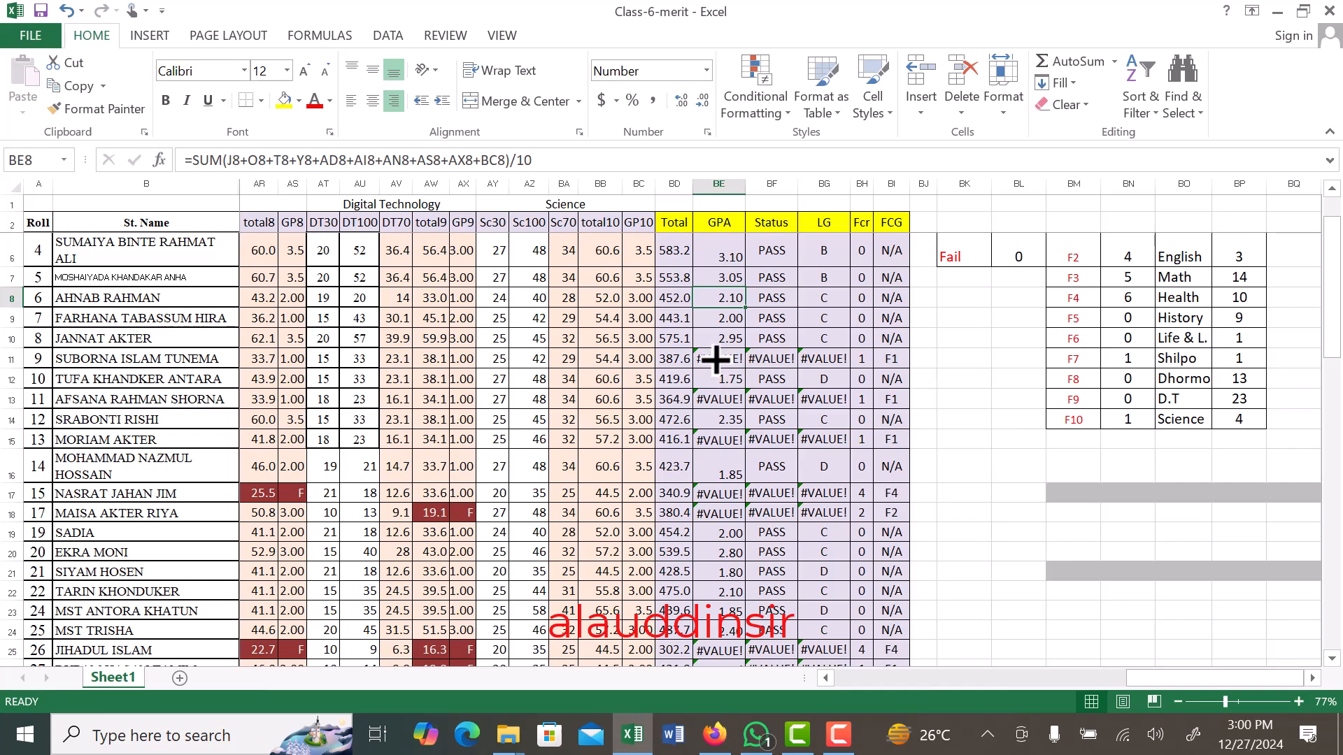
pyautogui.click(724, 361)
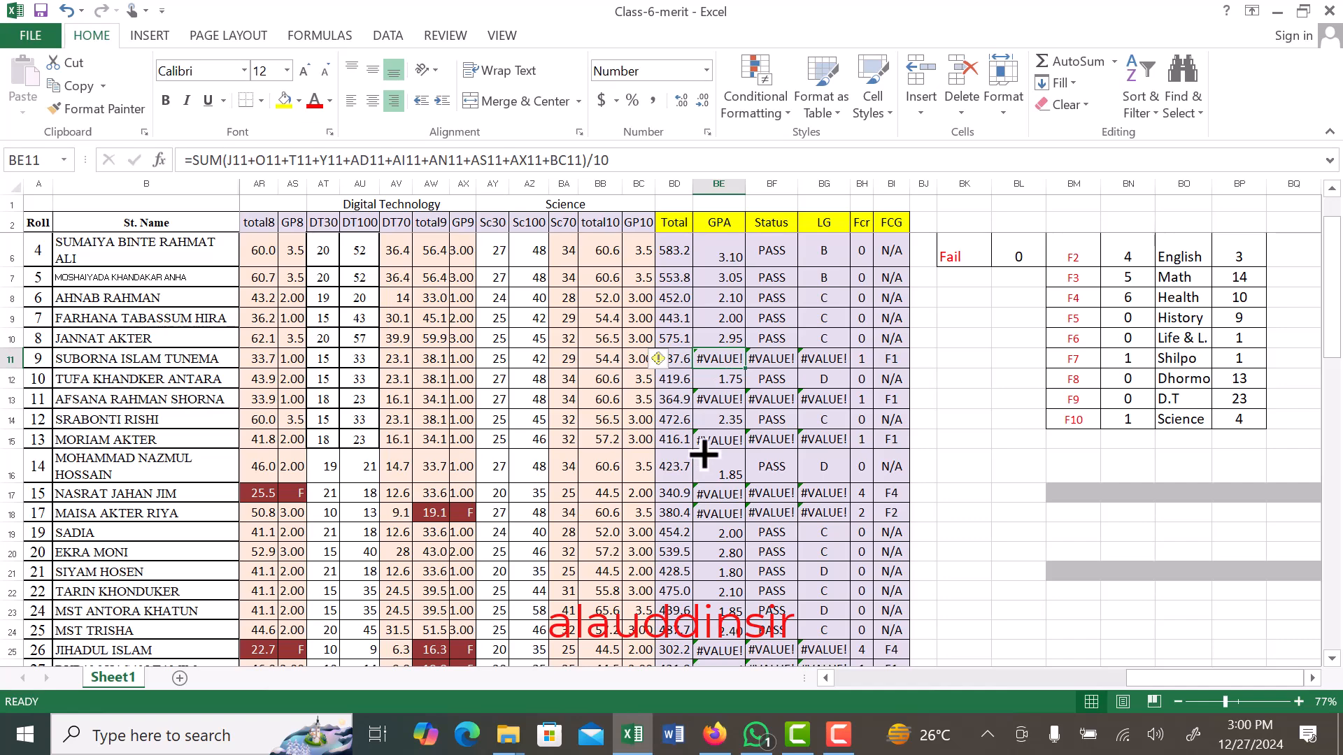
pyautogui.write('0')
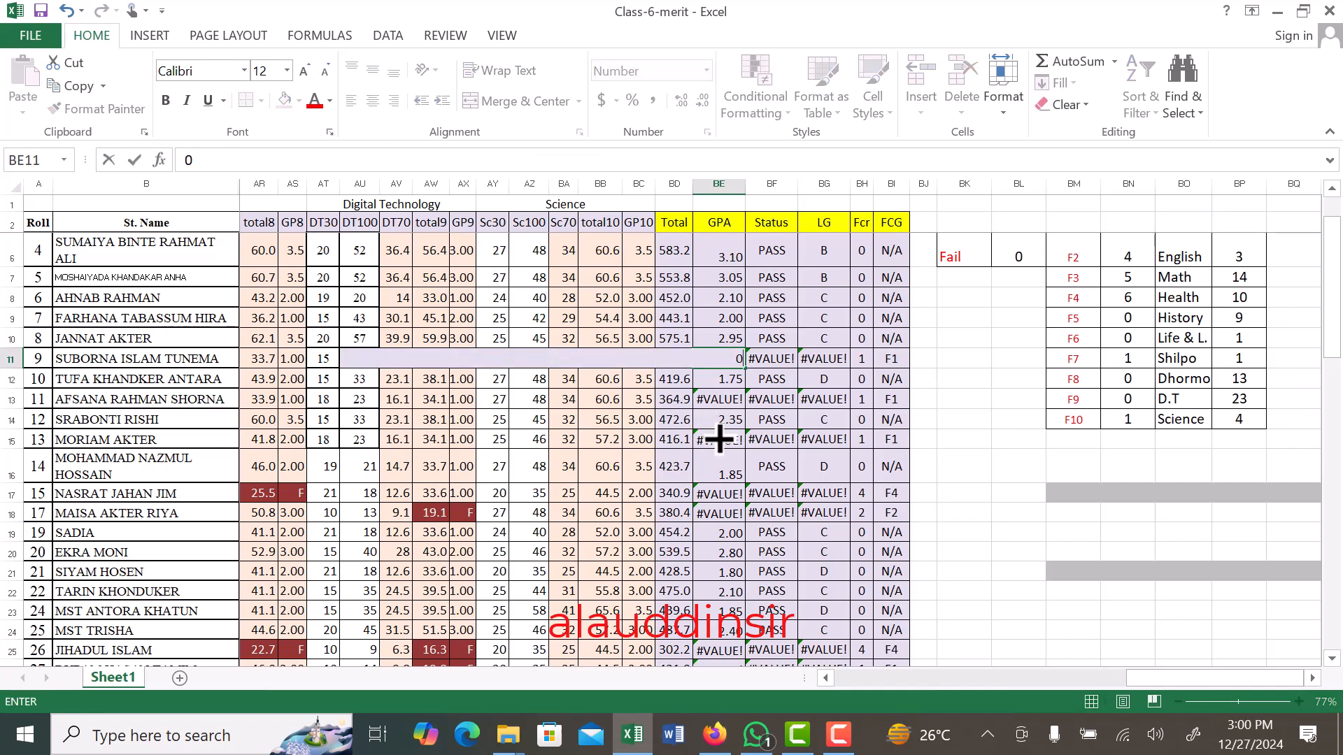
pyautogui.click(724, 402)
pyautogui.write('0')
pyautogui.click(735, 439)
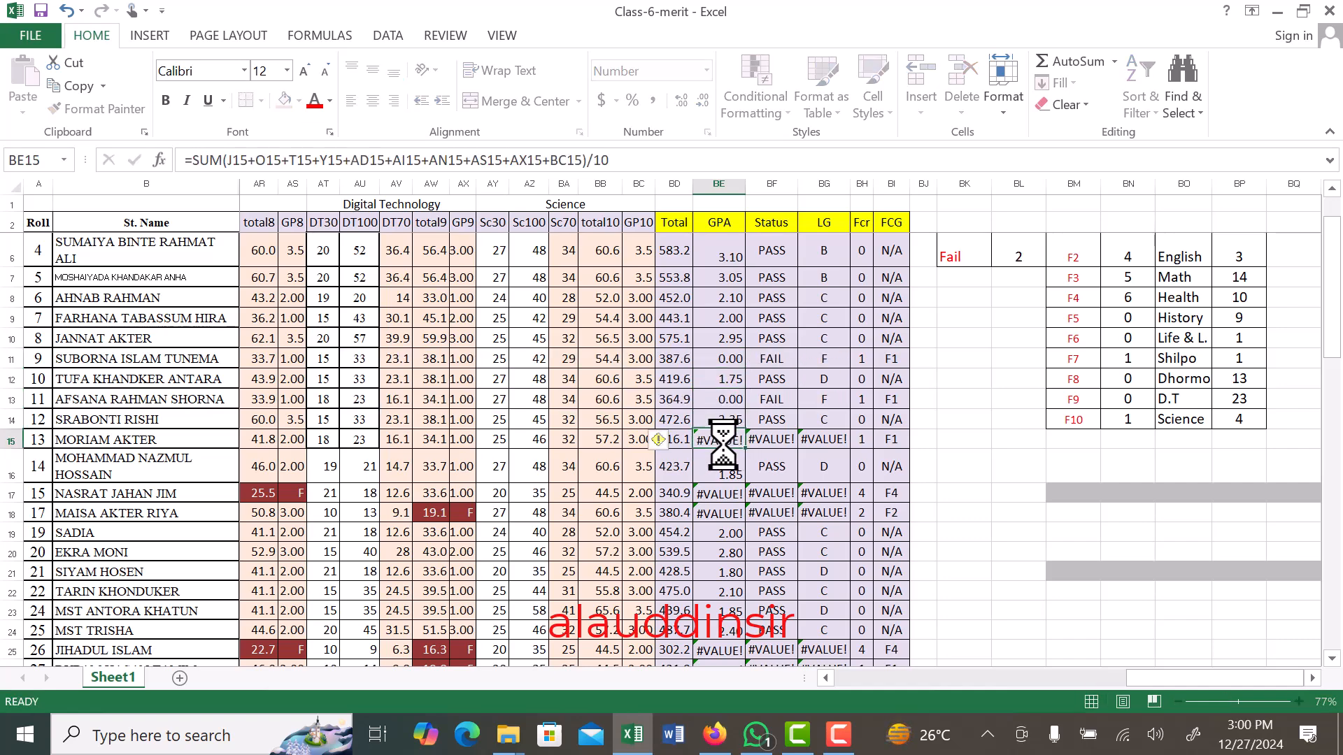
pyautogui.write('0')
pyautogui.click(732, 497)
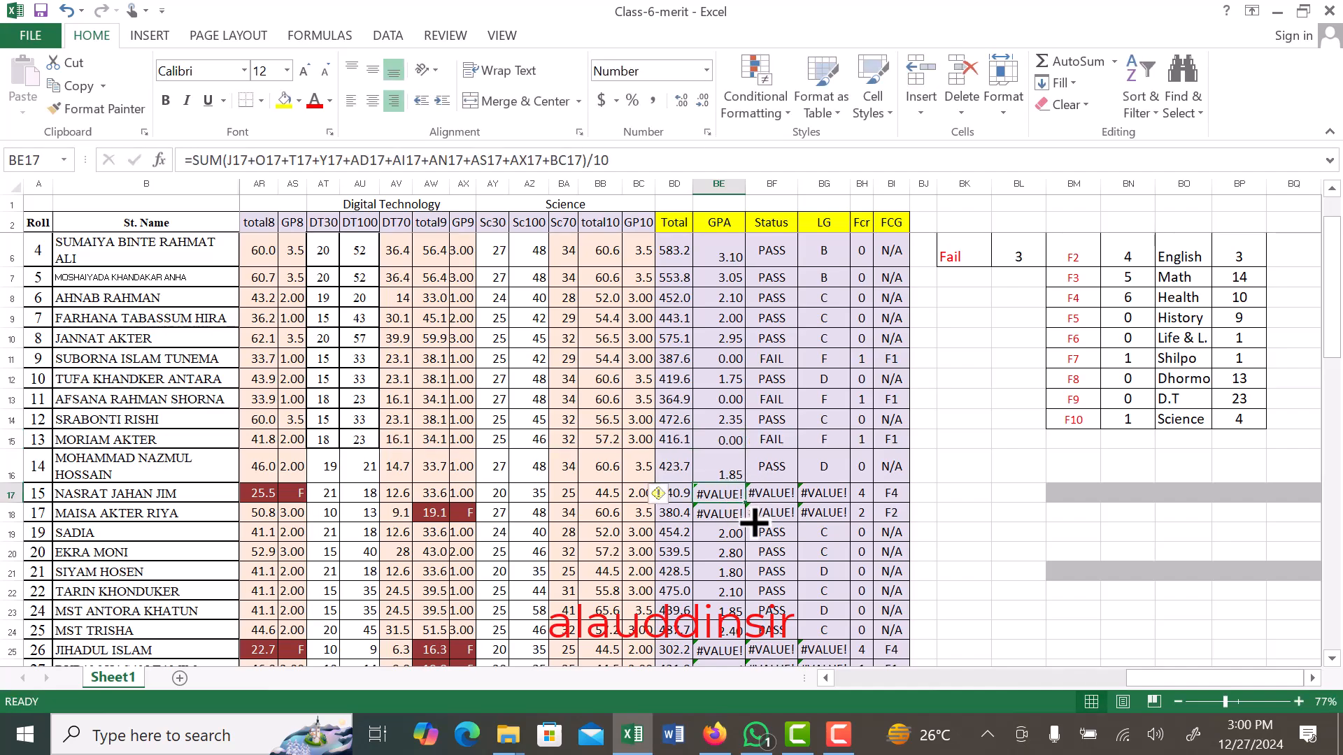
pyautogui.write('0')
pyautogui.click(732, 517)
pyautogui.write('0')
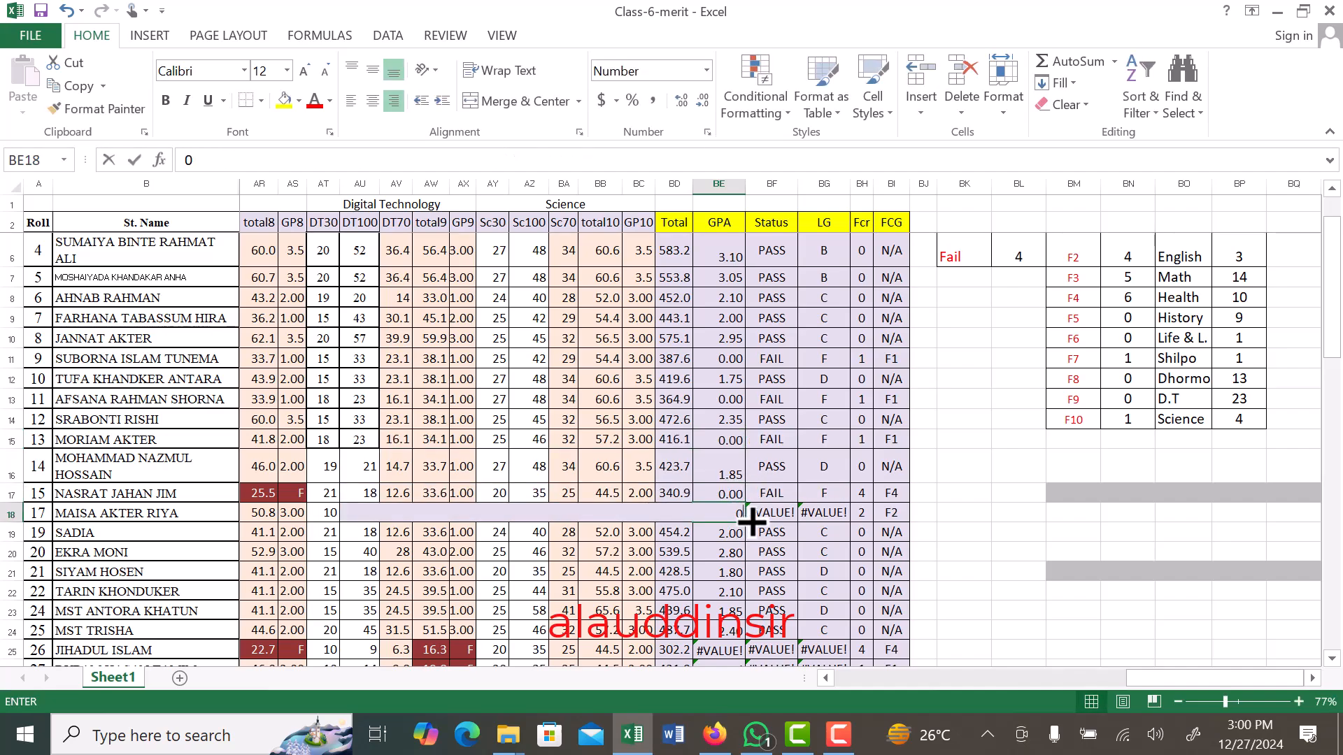
pyautogui.click(734, 550)
# - Replace the #VALUE! errors in GPA cells BE25 through BE30 with 0
pyautogui.scroll(-3, 699, 407)
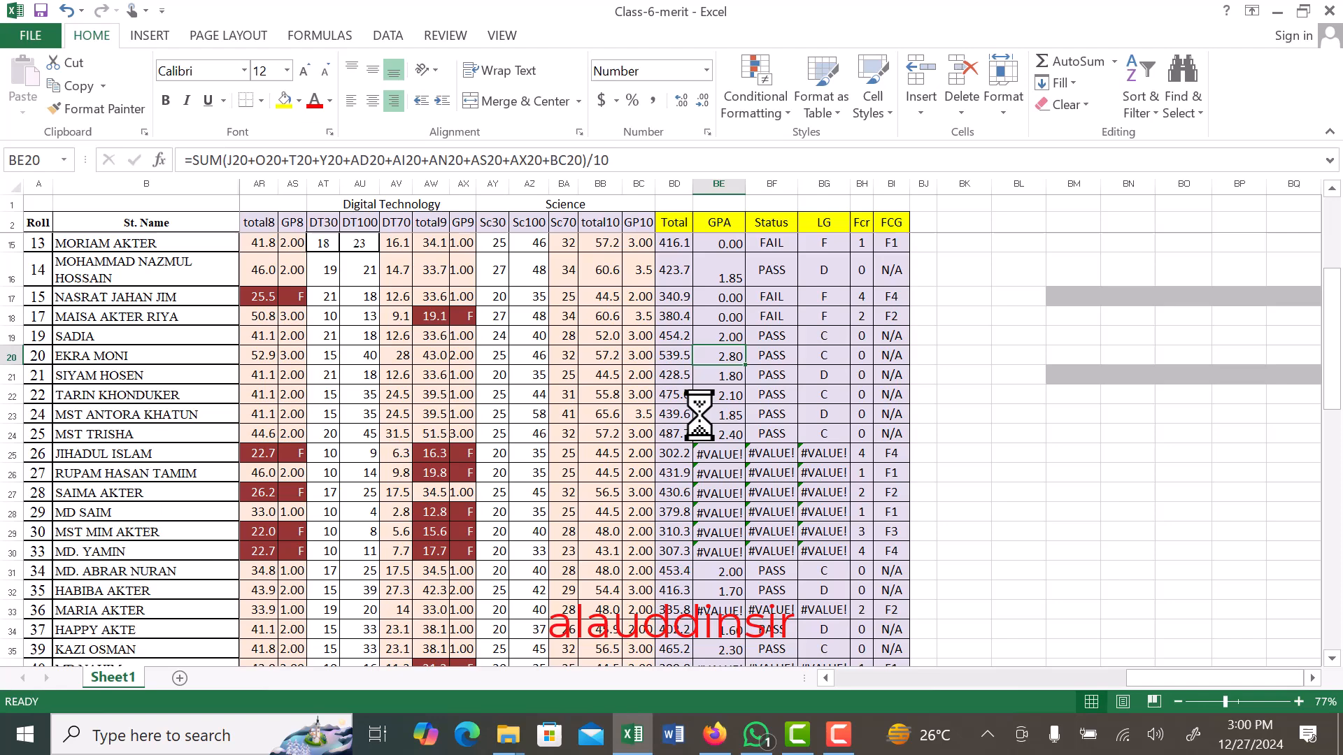
pyautogui.click(720, 453)
pyautogui.write('0')
pyautogui.click(719, 473)
pyautogui.write('0')
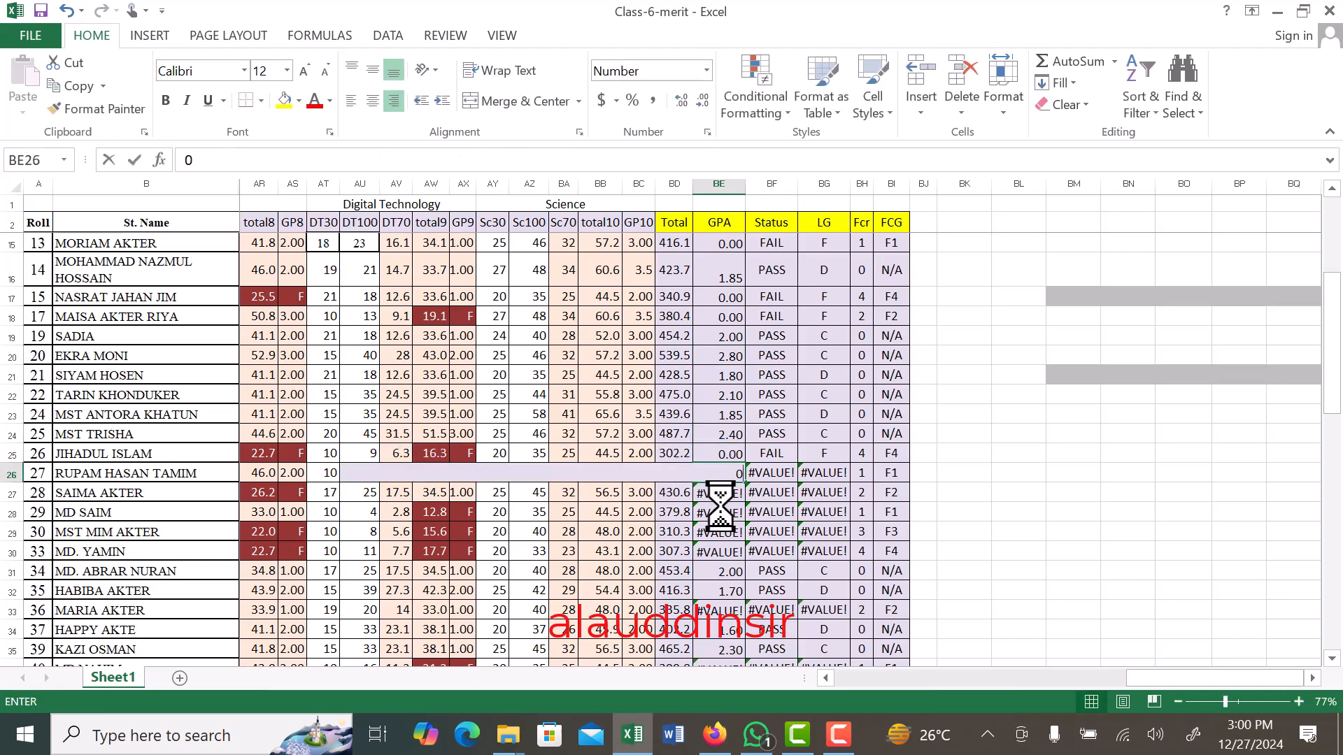
pyautogui.click(720, 492)
pyautogui.write('0')
pyautogui.click(723, 517)
pyautogui.write('0')
pyautogui.click(728, 534)
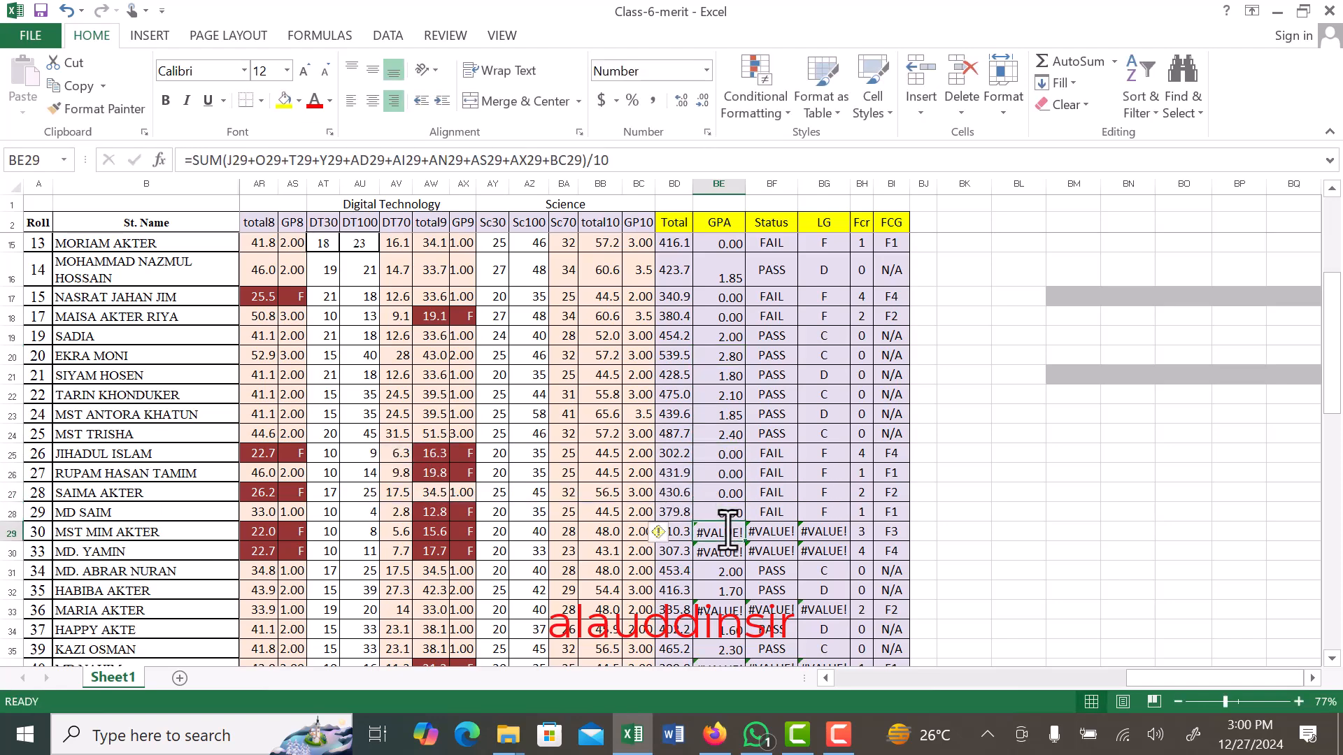
pyautogui.write('0')
pyautogui.click(730, 554)
pyautogui.write('0')
pyautogui.click(721, 474)
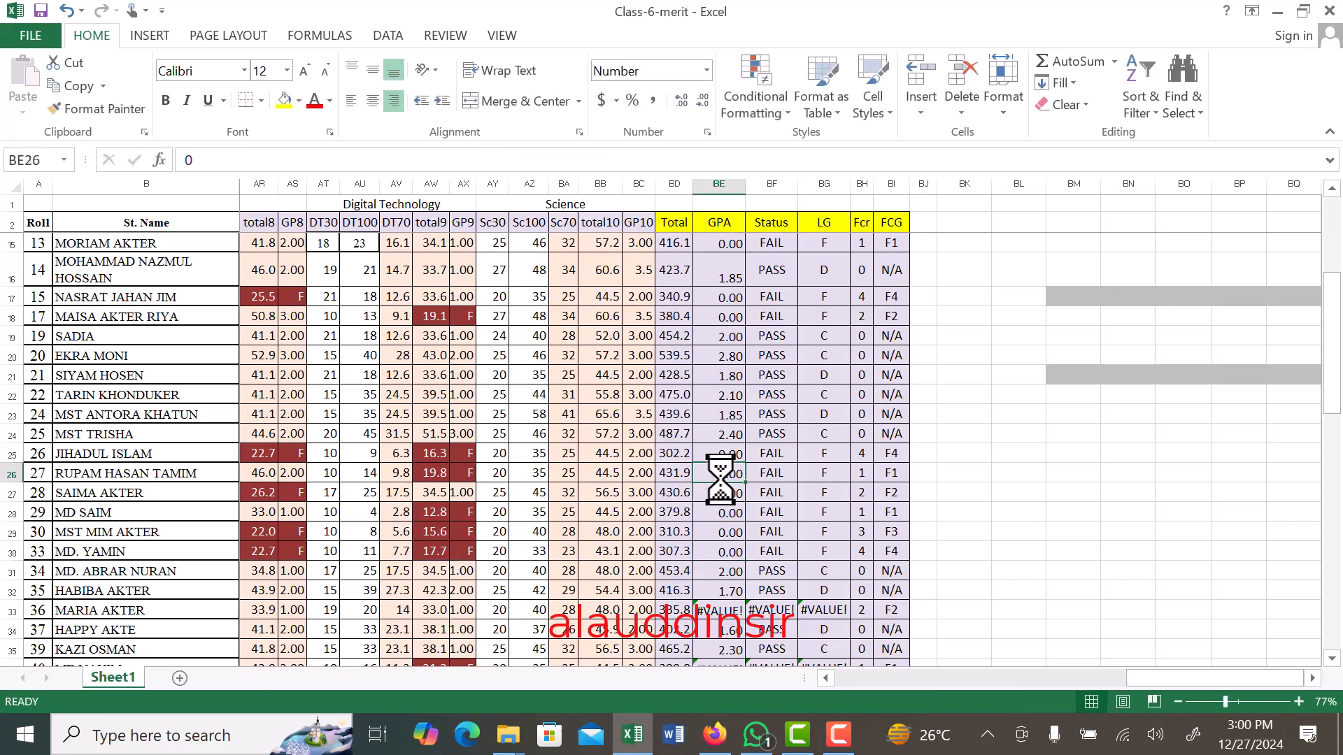
# - Replace the #VALUE! error in GPA cell BE33 with 0
pyautogui.scroll(-3, 723, 461)
pyautogui.click(725, 419)
pyautogui.write('0')
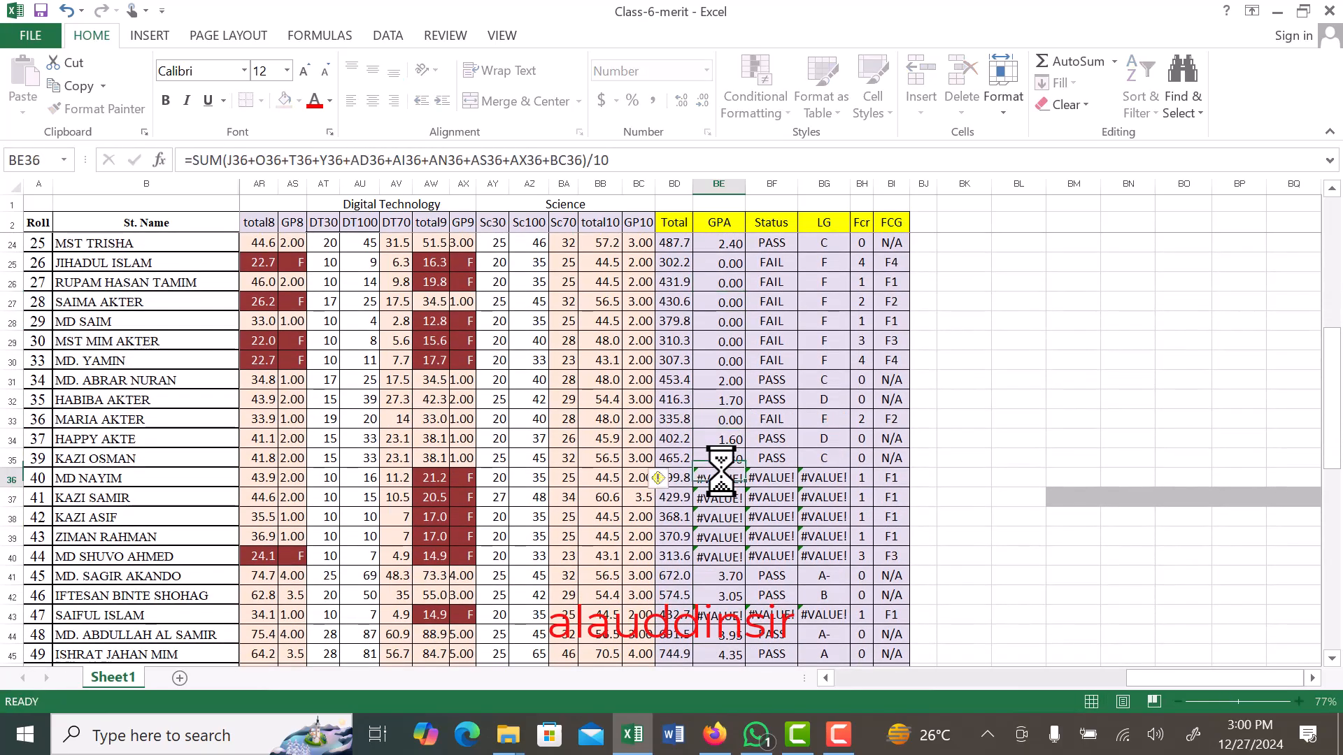
# - Enter 0 in GPA cell BE36 and fill it down through BE40
pyautogui.click(722, 478)
pyautogui.scroll(-2, 720, 448)
pyautogui.write('0')
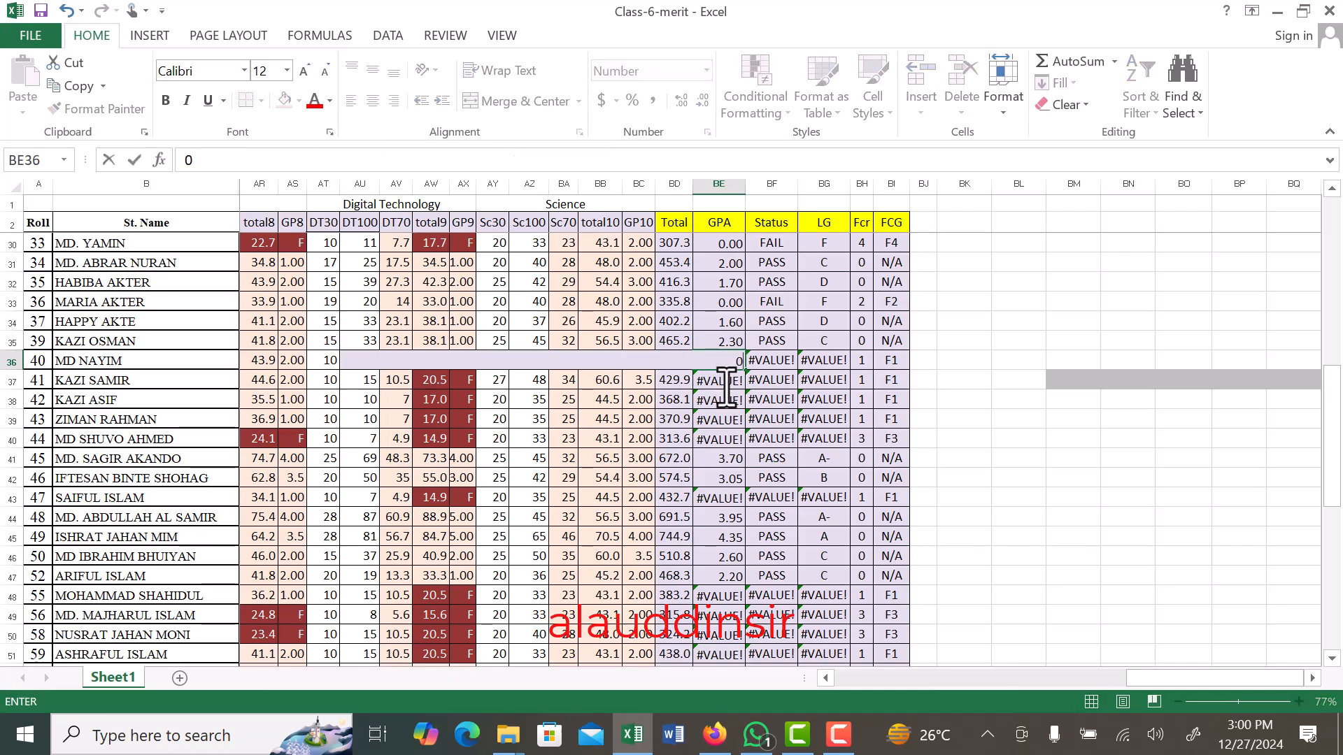
pyautogui.press('Return')
pyautogui.click(731, 362)
pyautogui.moveTo(747, 372); pyautogui.dragTo(743, 443)
# - Replace the #VALUE! error in GPA cell BE43 with 0
pyautogui.scroll(-2, 743, 386)
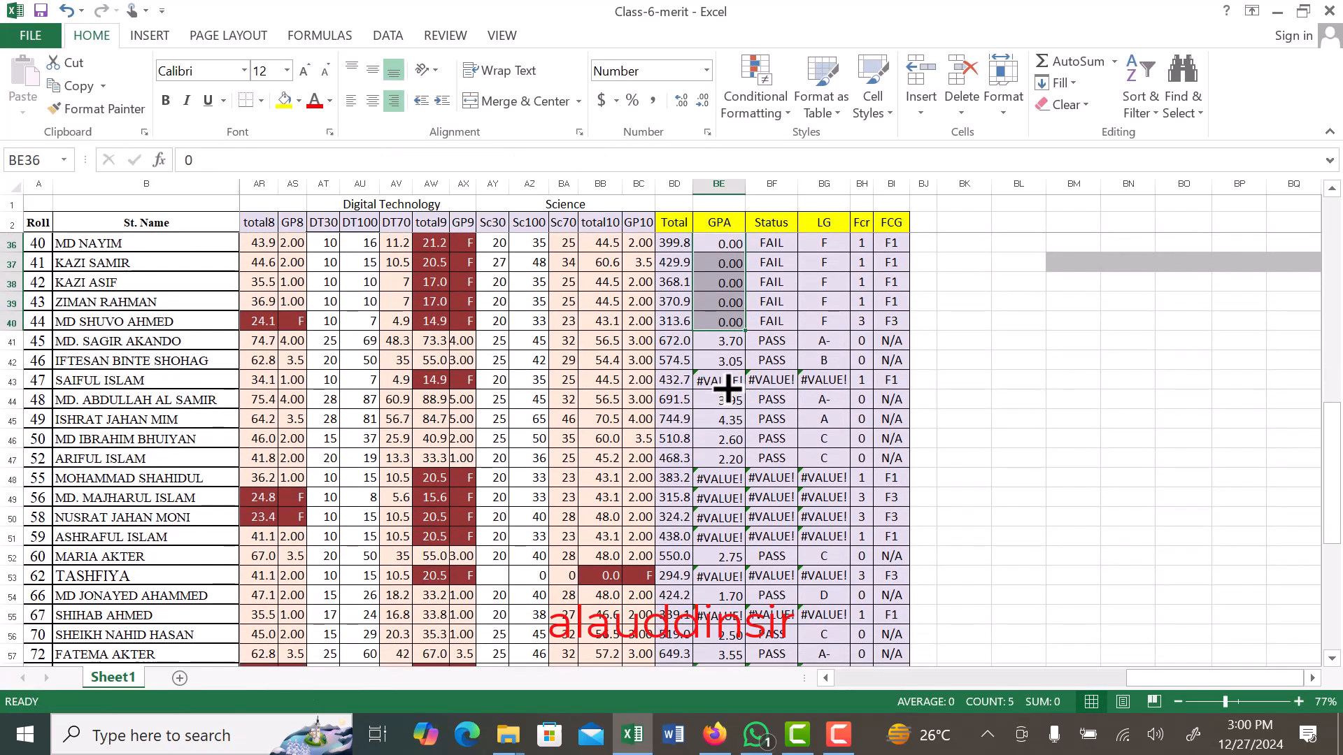
pyautogui.click(728, 383)
pyautogui.write('0')
# - Enter 0 in GPA cell BE48 and fill it down through BE51
pyautogui.click(728, 473)
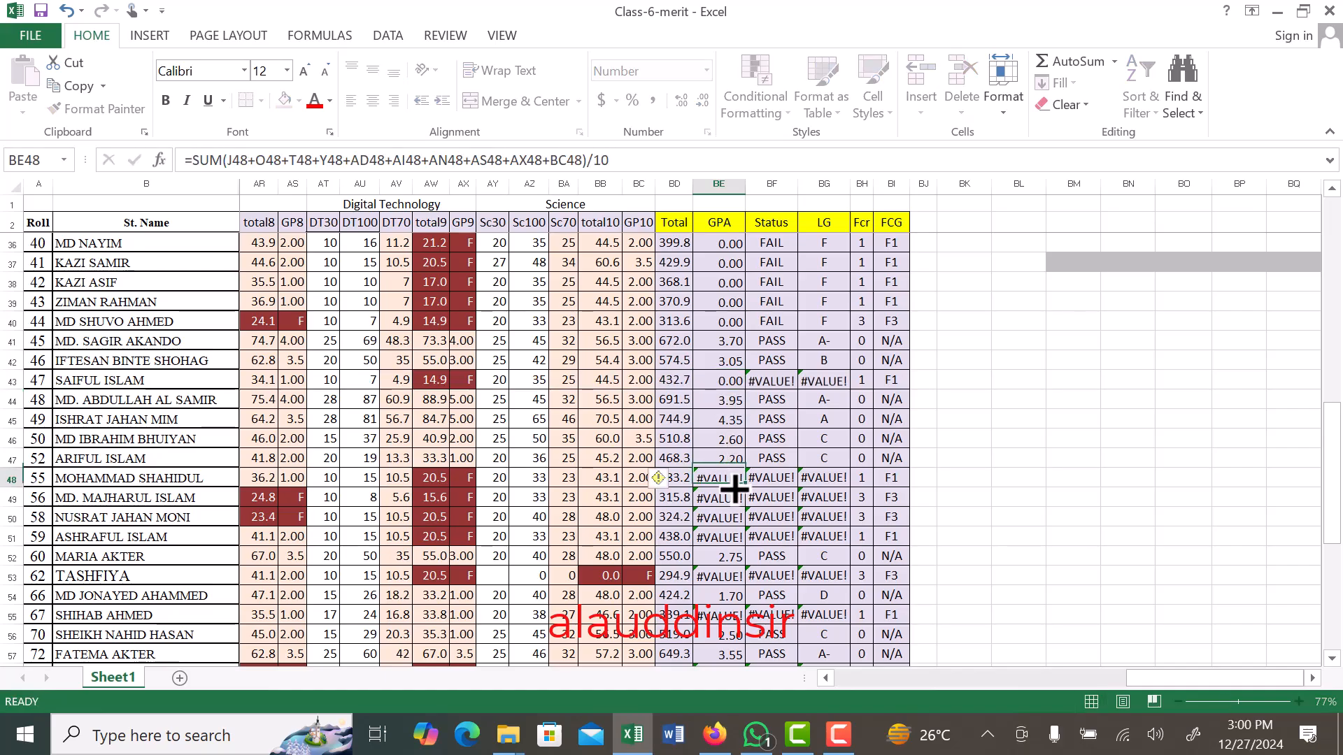
pyautogui.write('0')
pyautogui.press('Return')
pyautogui.click(736, 479)
pyautogui.scroll(-4, 736, 479)
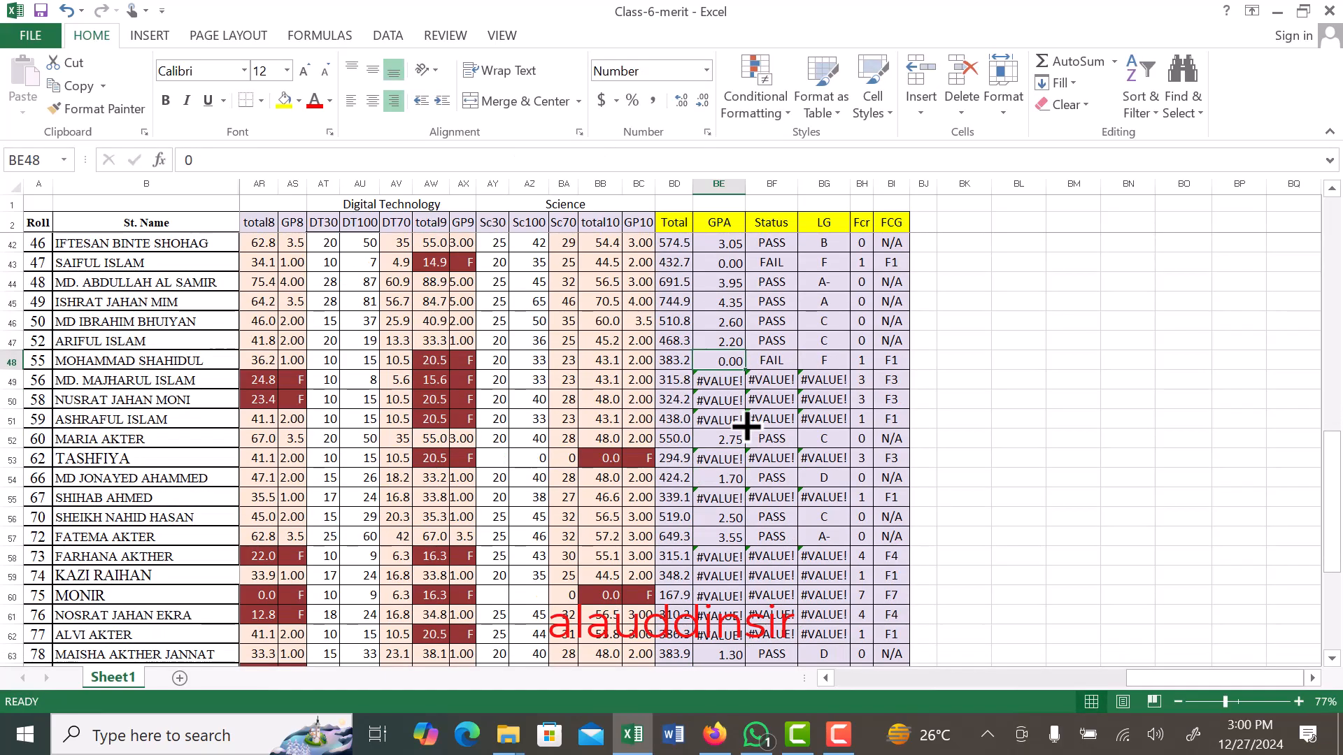
pyautogui.scroll(1, 734, 309)
pyautogui.moveTo(747, 310); pyautogui.dragTo(740, 362)
# - Replace the #VALUE! errors in GPA cells BE53 and BE55 with 0
pyautogui.click(727, 416)
pyautogui.click(726, 405)
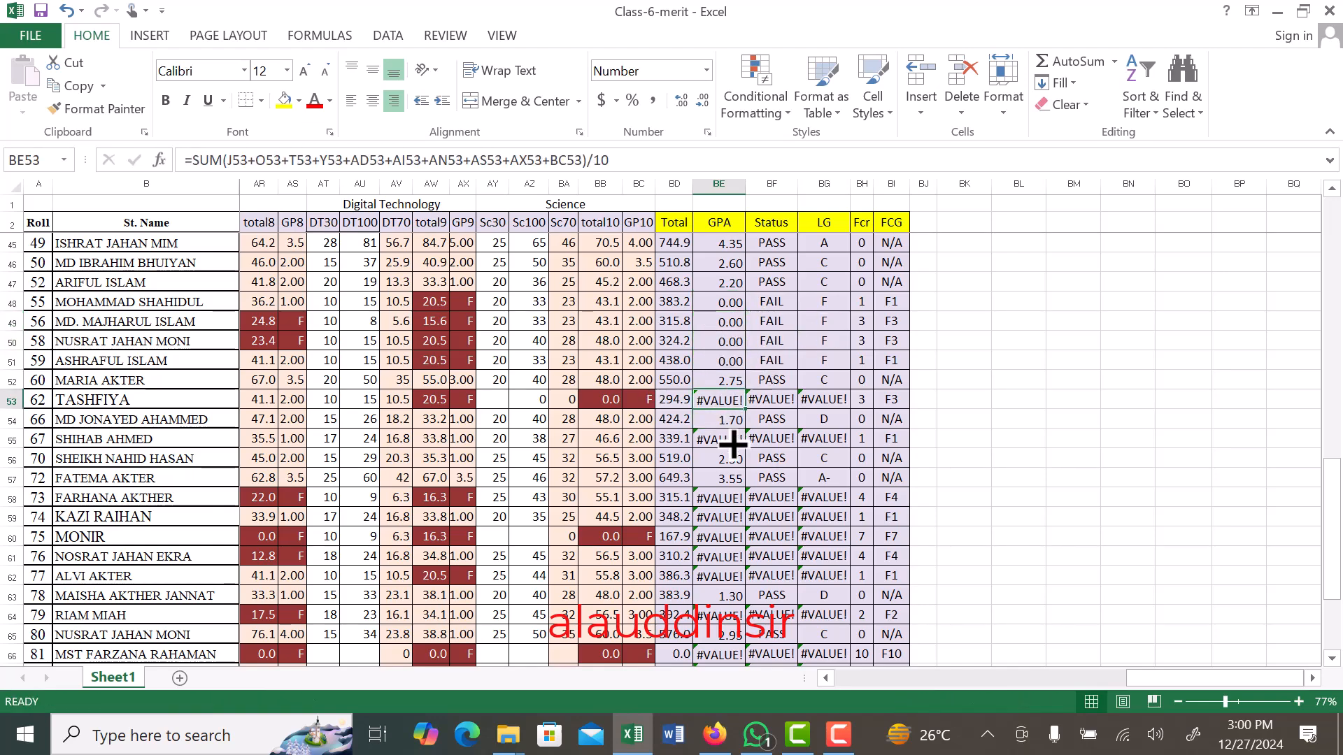
pyautogui.write('0')
pyautogui.click(735, 442)
pyautogui.write('0')
# - Enter 0 in GPA cell BE58 and fill it down through BE62
pyautogui.click(734, 495)
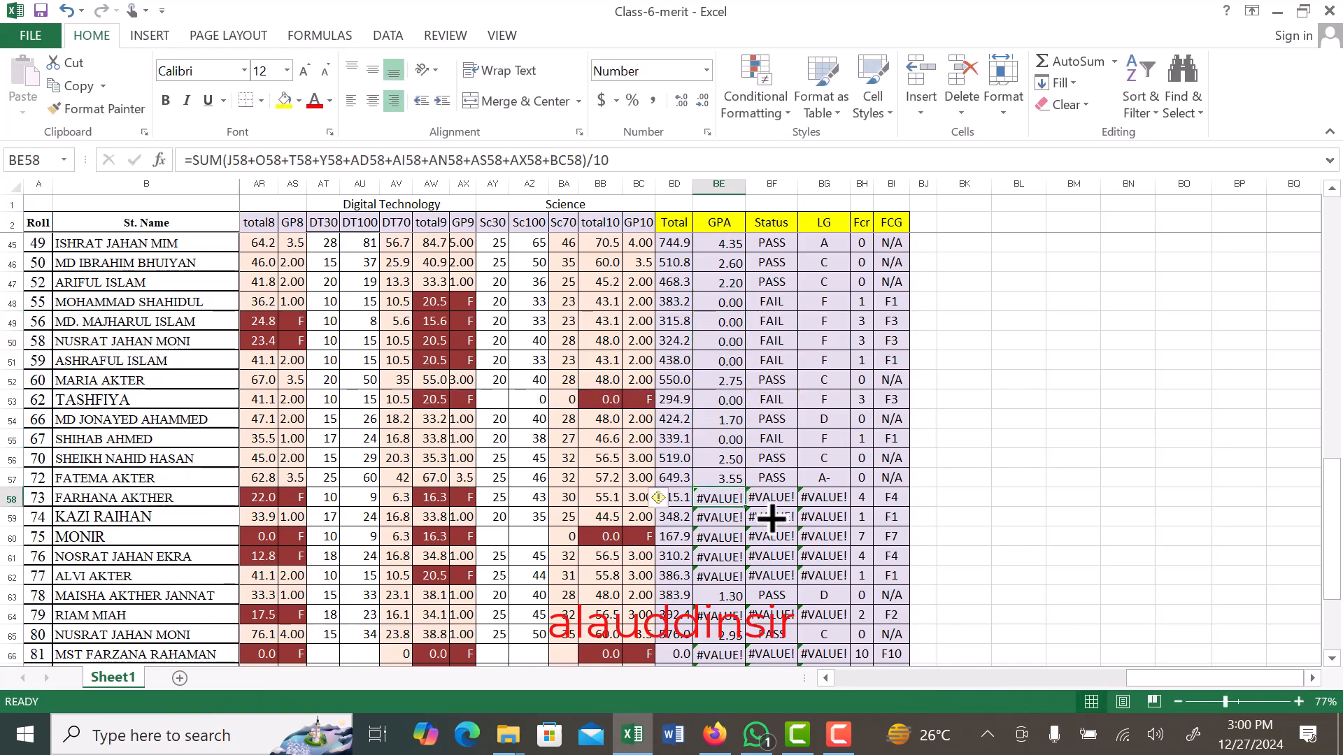
pyautogui.write('0')
pyautogui.press('Return')
pyautogui.click(721, 497)
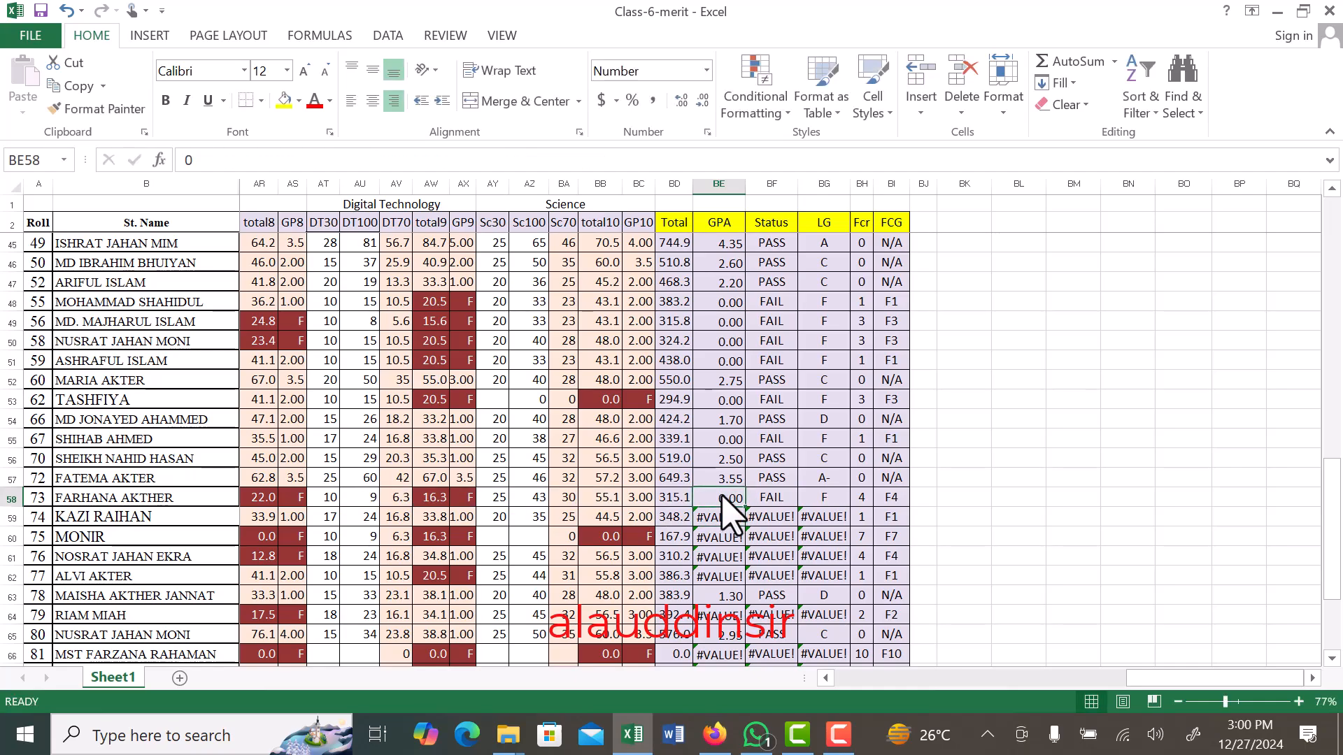
pyautogui.scroll(-2, 722, 503)
pyautogui.moveTo(745, 390); pyautogui.dragTo(743, 462)
# - Replace the #VALUE! errors in GPA cells BE64, BE66, BE67 and BE69 with 0
pyautogui.click(730, 499)
pyautogui.write('0')
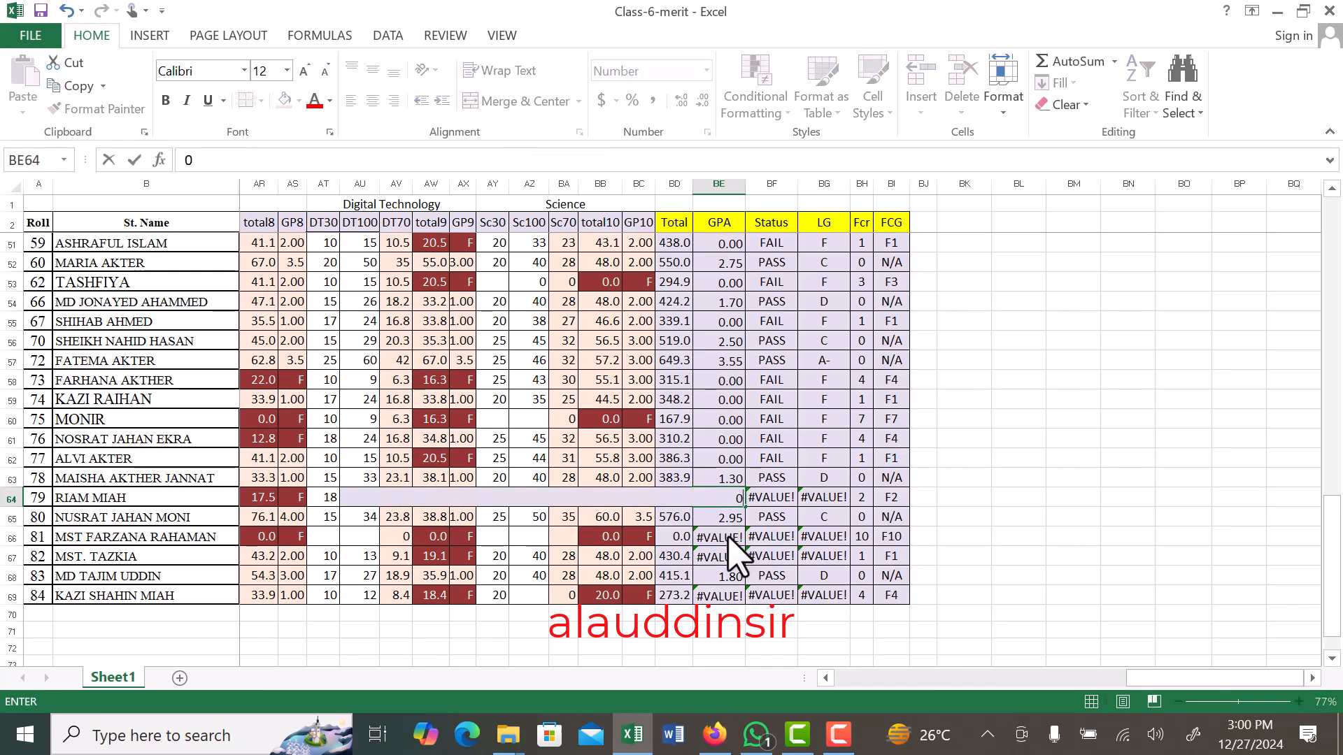
pyautogui.click(735, 537)
pyautogui.write('0')
pyautogui.click(734, 556)
pyautogui.write('0')
pyautogui.click(730, 595)
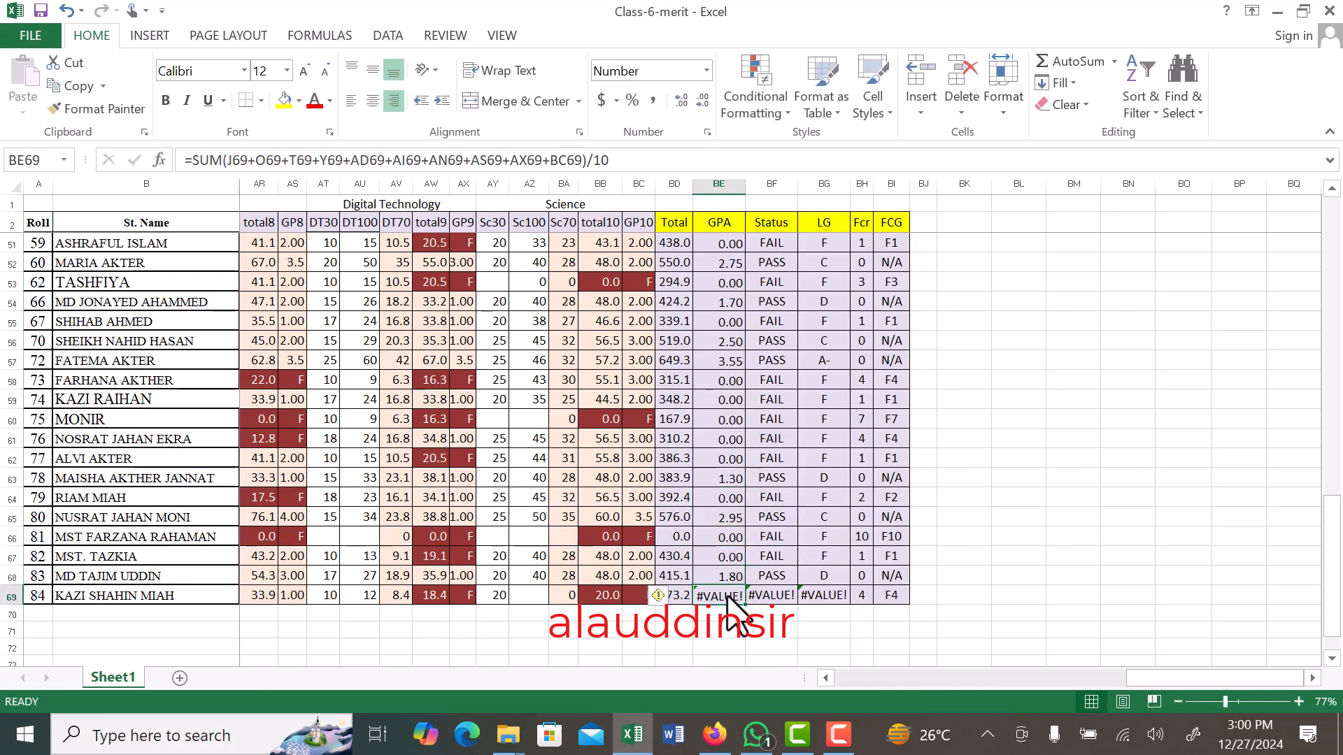
pyautogui.write('0')
pyautogui.click(737, 633)
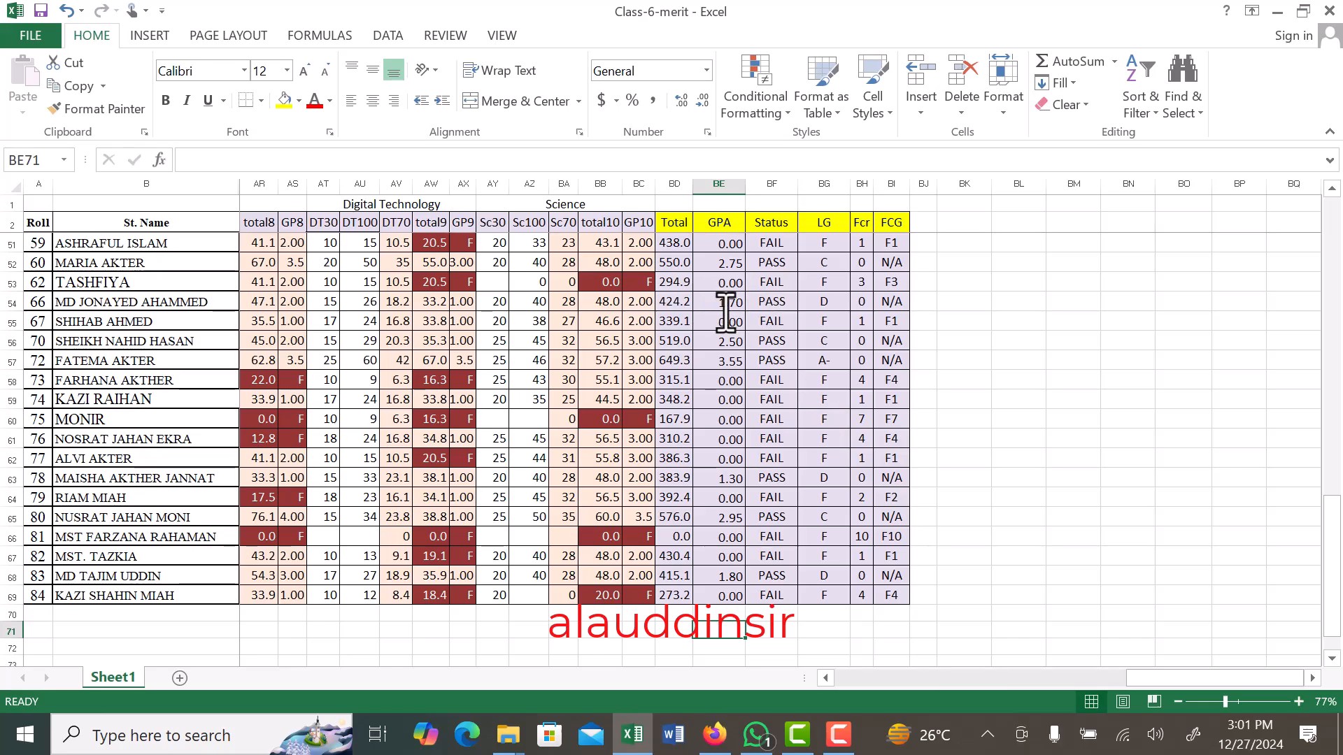
# - Clear all contents and formatting of the "At a glance" summary table in BK3:BP15
pyautogui.scroll(16, 726, 311)
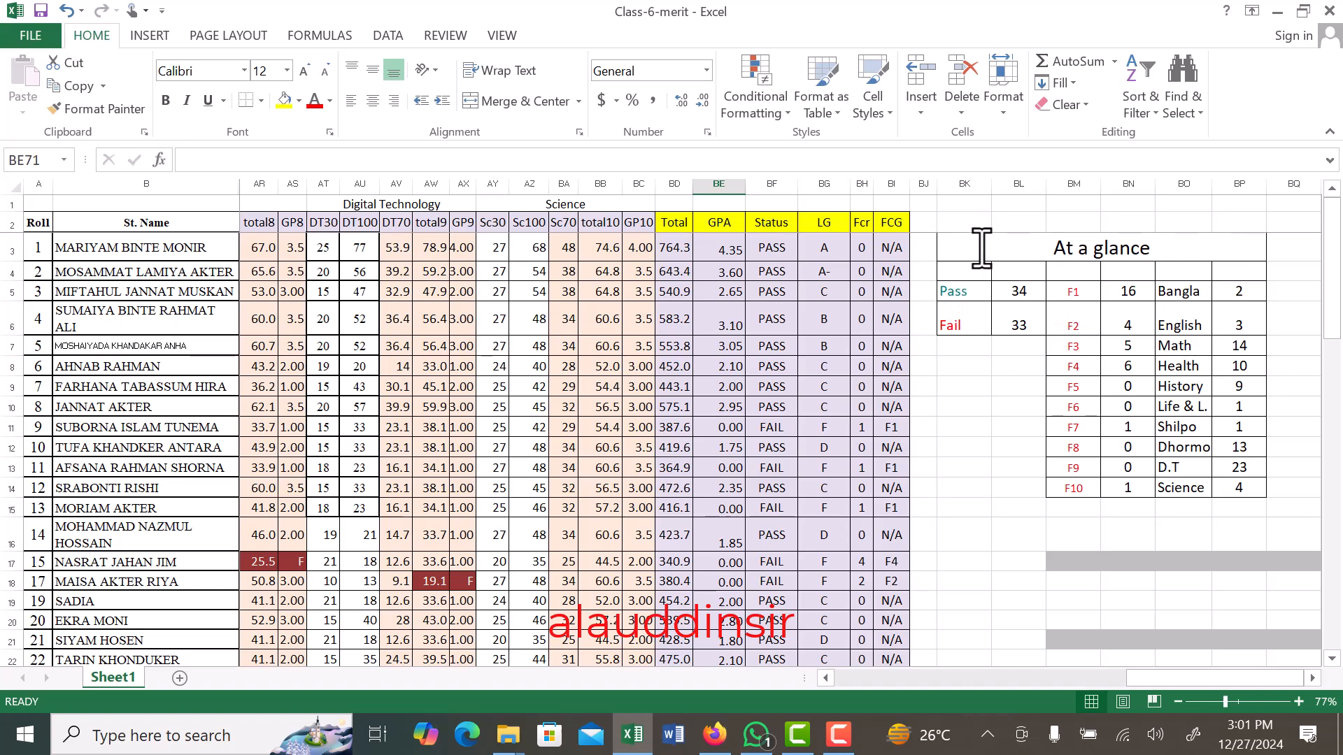
pyautogui.moveTo(979, 250); pyautogui.dragTo(1158, 468)
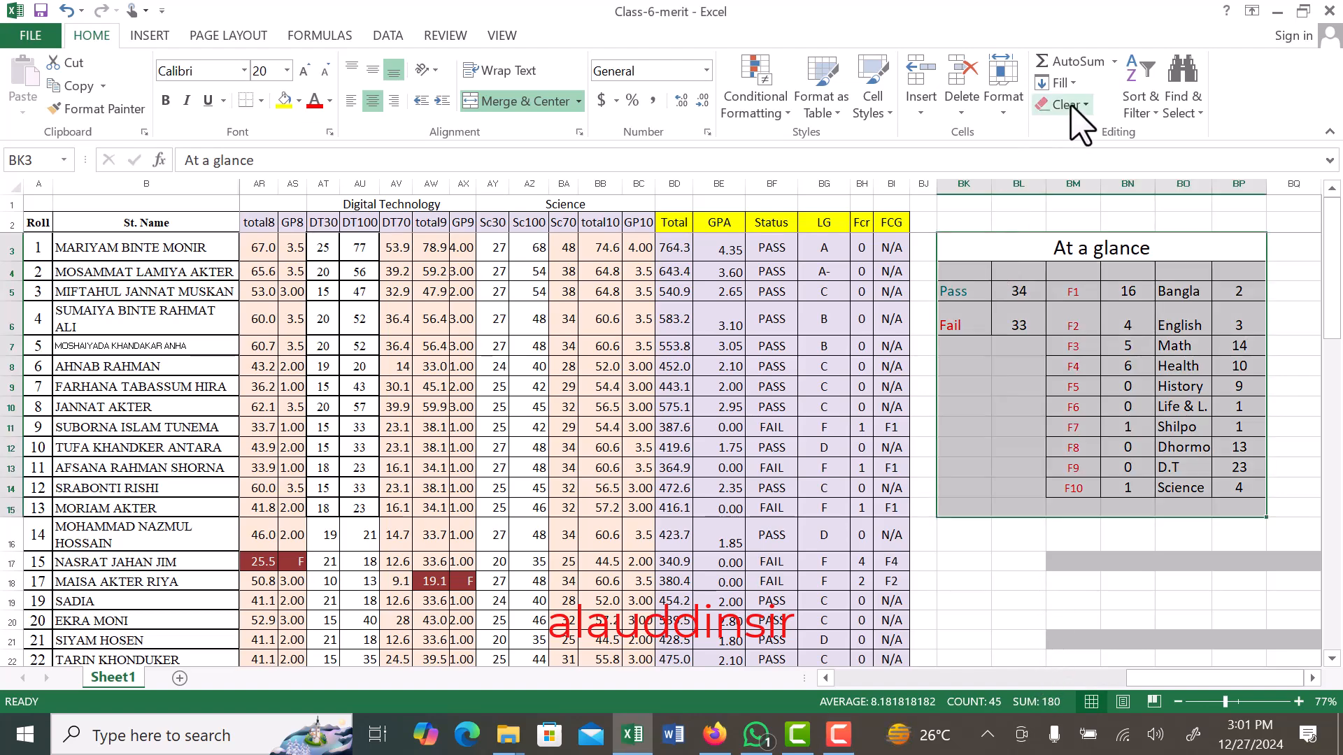
pyautogui.click(1091, 115)
pyautogui.click(1084, 130)
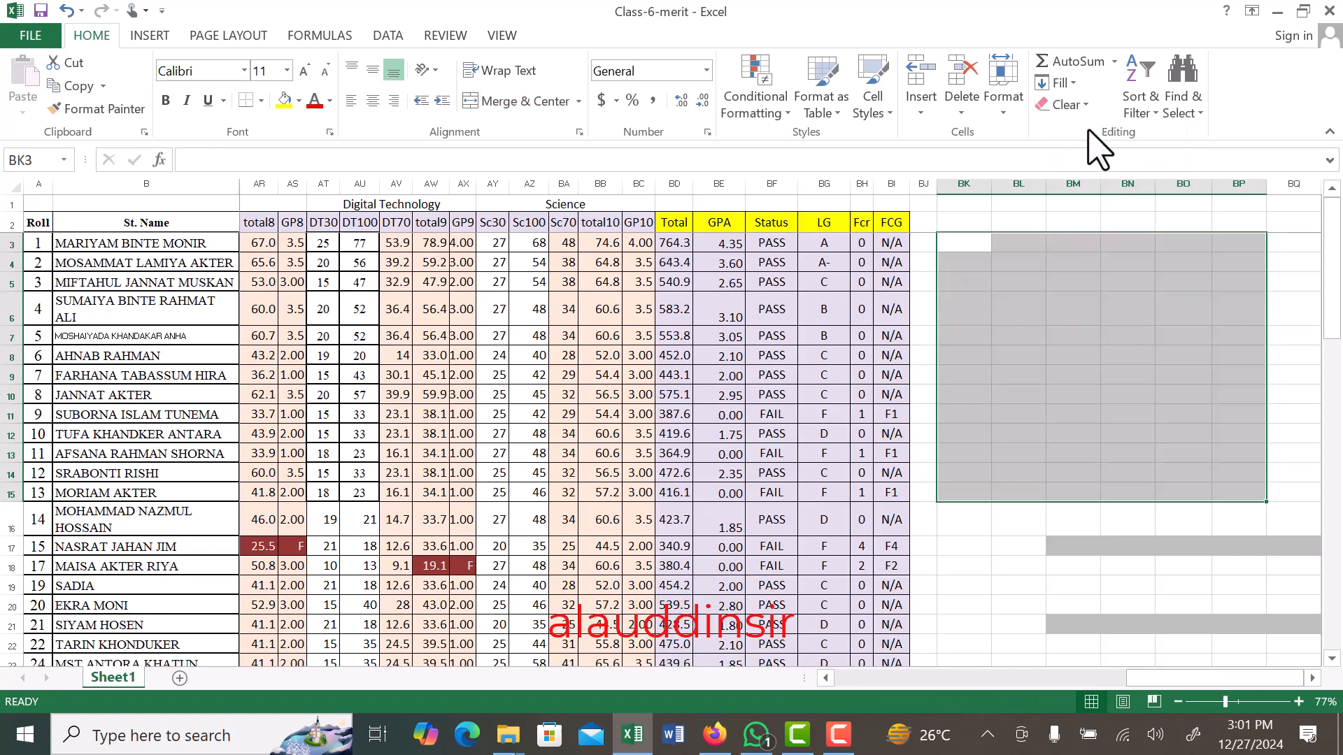
pyautogui.click(1083, 276)
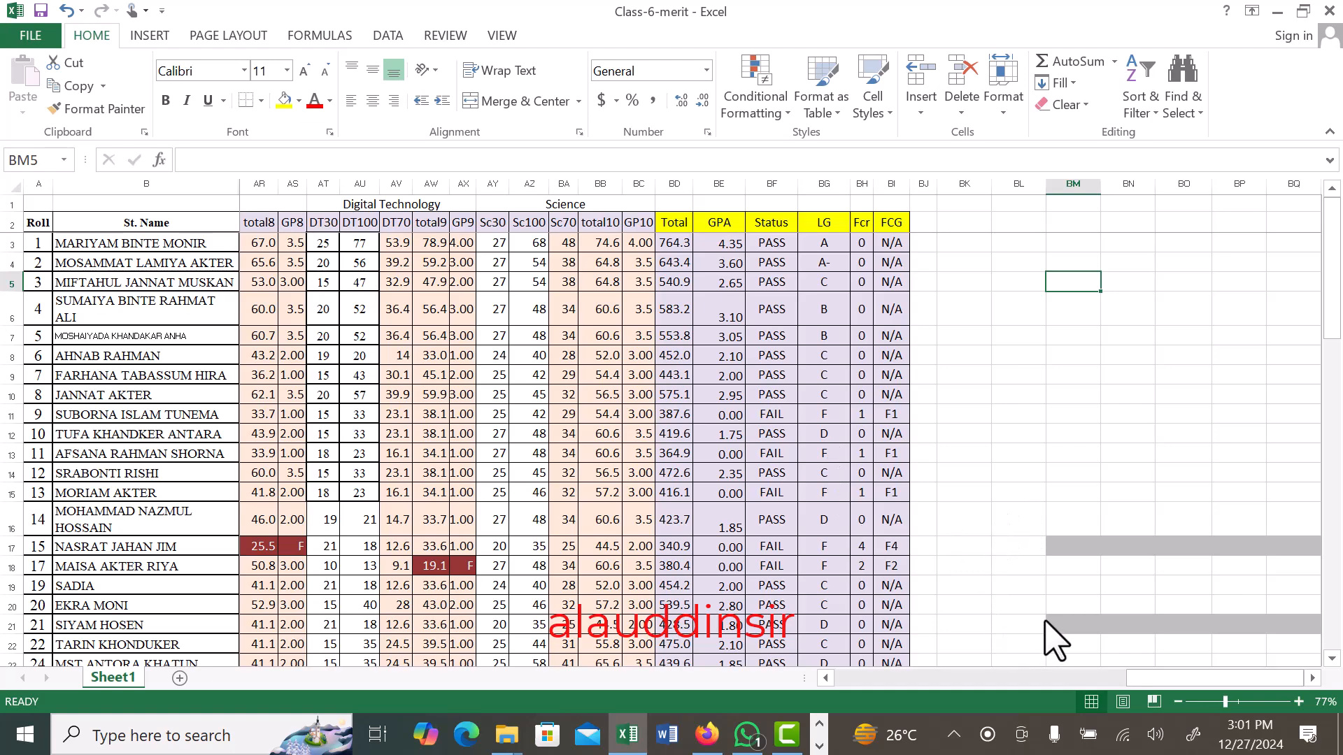
# - Unhide the F. name and m. name columns between St. Name and Class
pyautogui.press('F10')
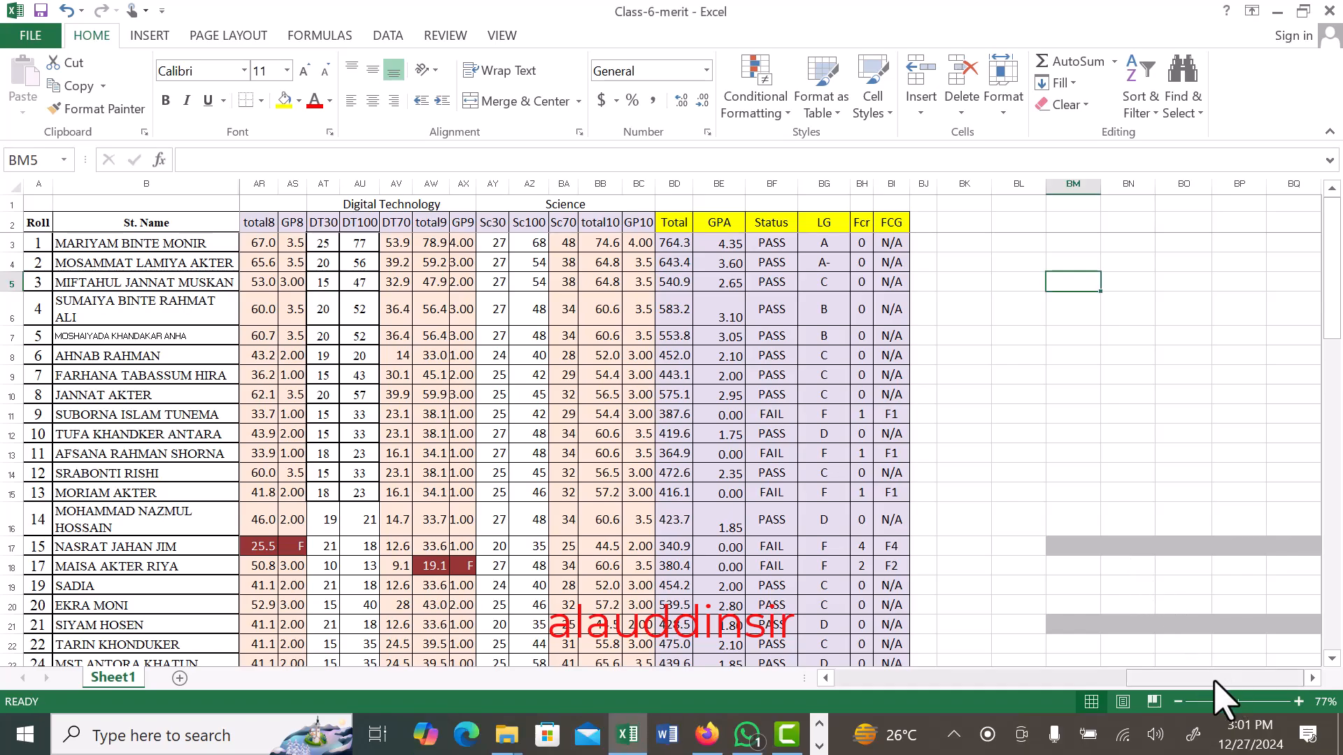
pyautogui.moveTo(1189, 680); pyautogui.dragTo(860, 676)
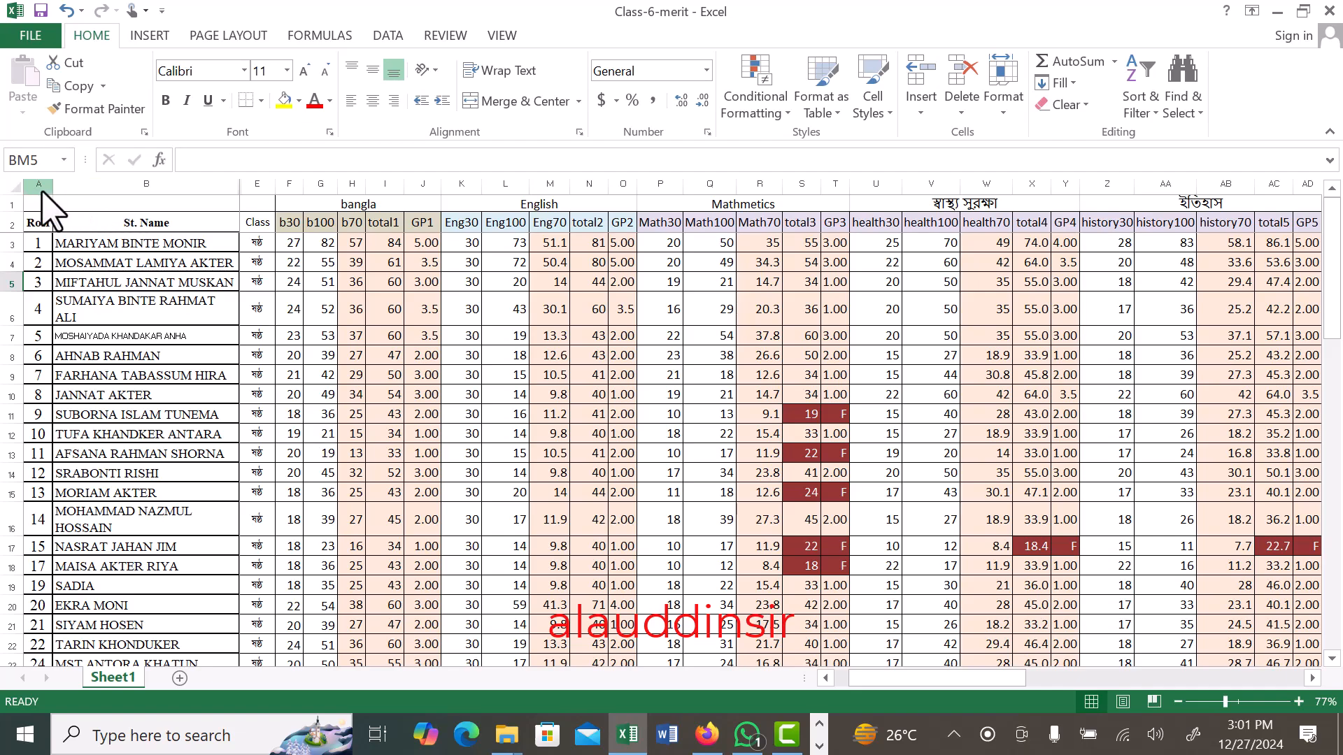
pyautogui.moveTo(138, 187); pyautogui.dragTo(320, 186)
pyautogui.rightClick(269, 189)
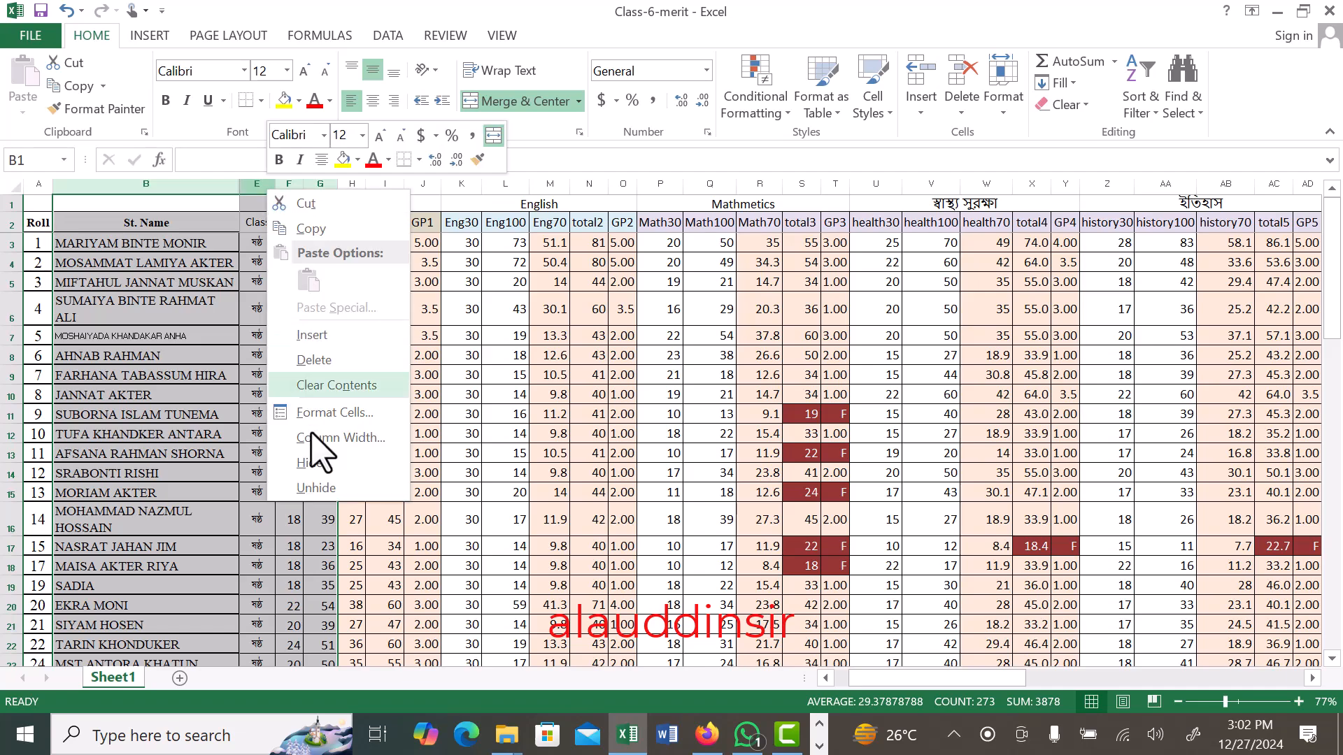
pyautogui.click(341, 488)
pyautogui.click(368, 376)
pyautogui.click(369, 376)
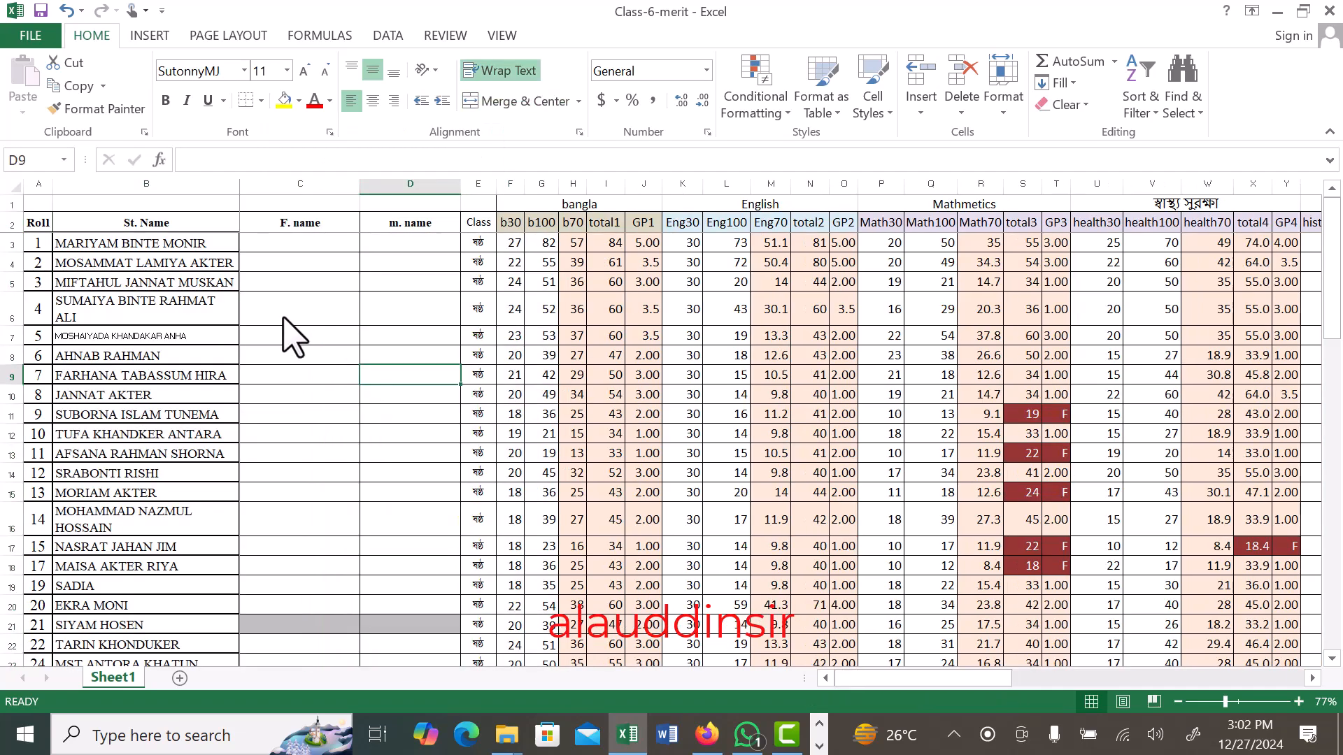
# - Delete the empty F. name and m. name columns C and D
pyautogui.press('Left')
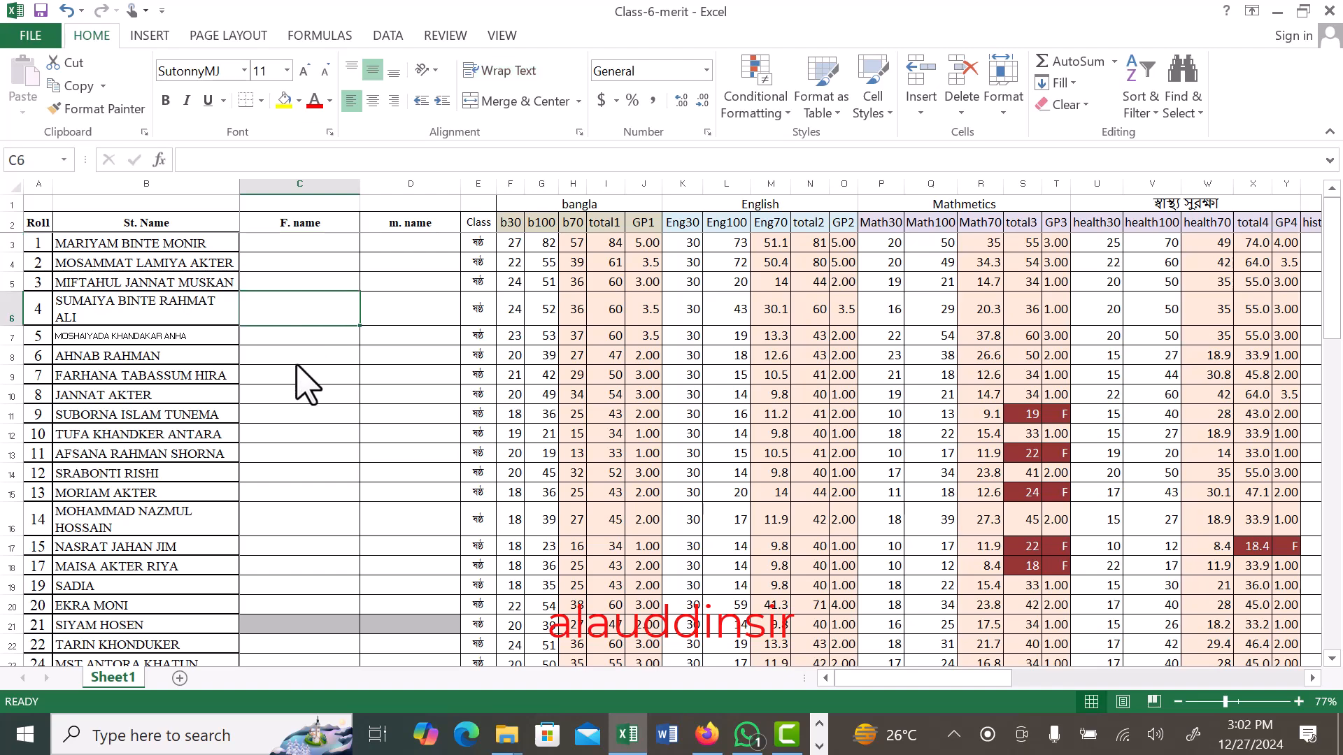
pyautogui.click(417, 318)
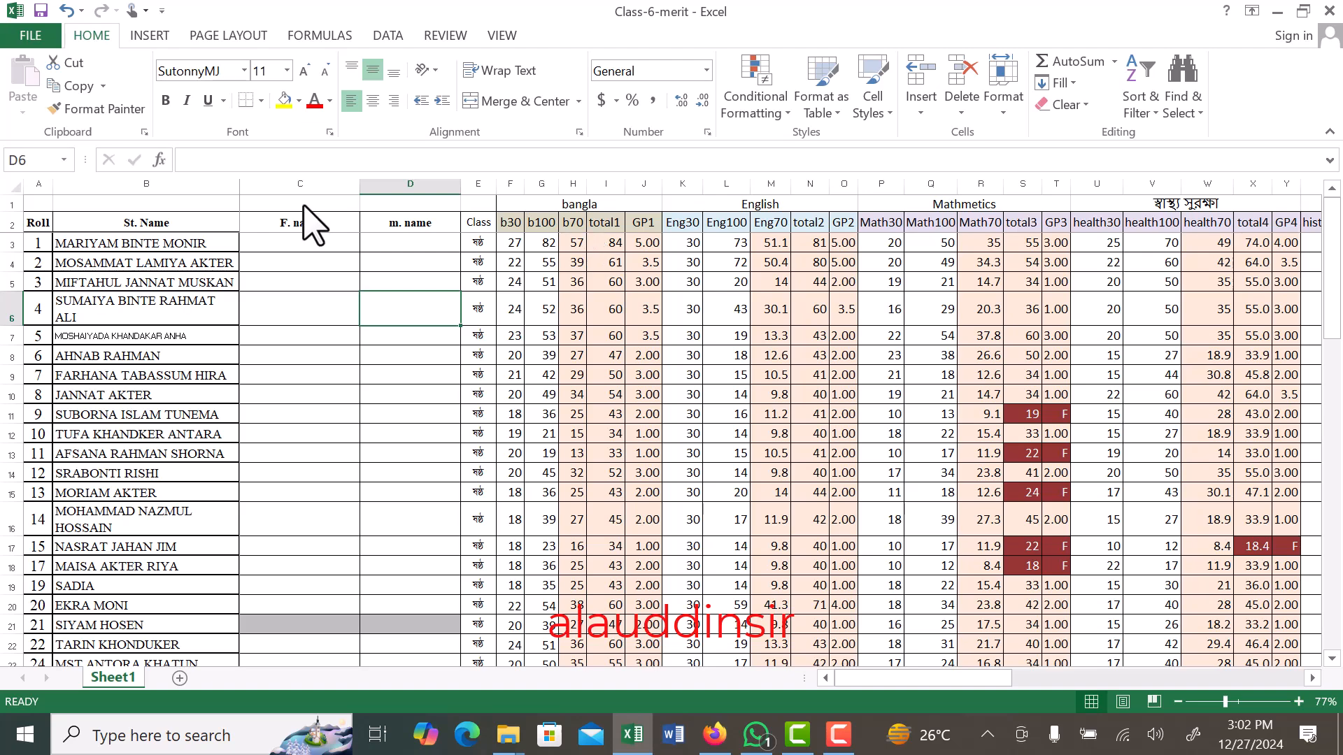
pyautogui.click(309, 282)
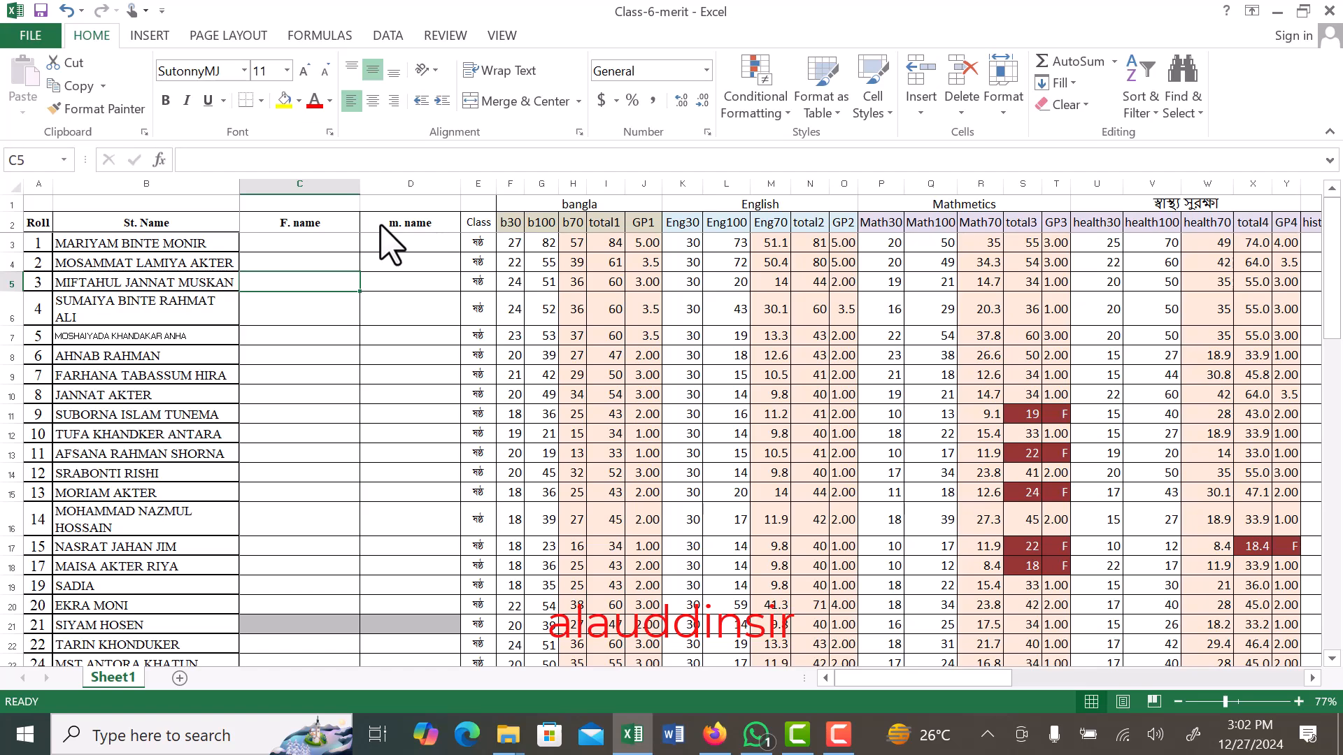
pyautogui.moveTo(324, 183); pyautogui.dragTo(410, 183)
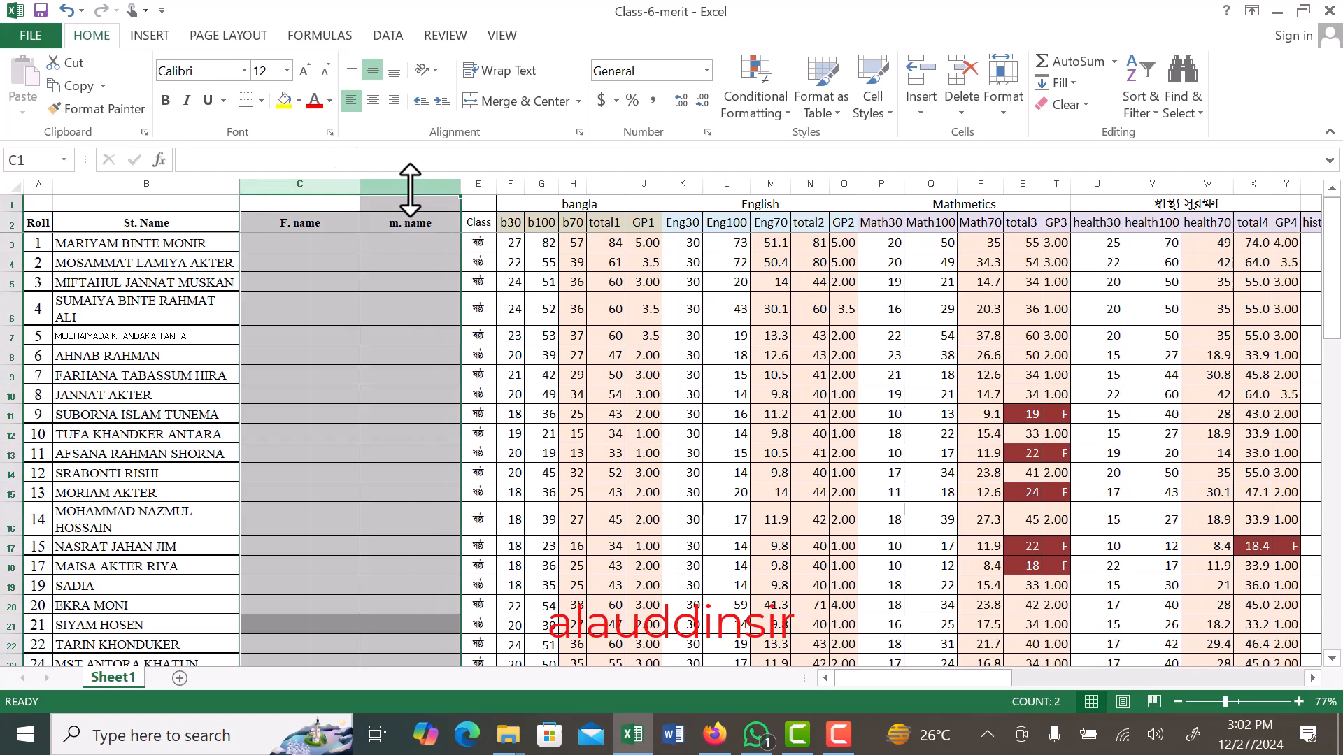
pyautogui.rightClick(411, 189)
pyautogui.click(455, 361)
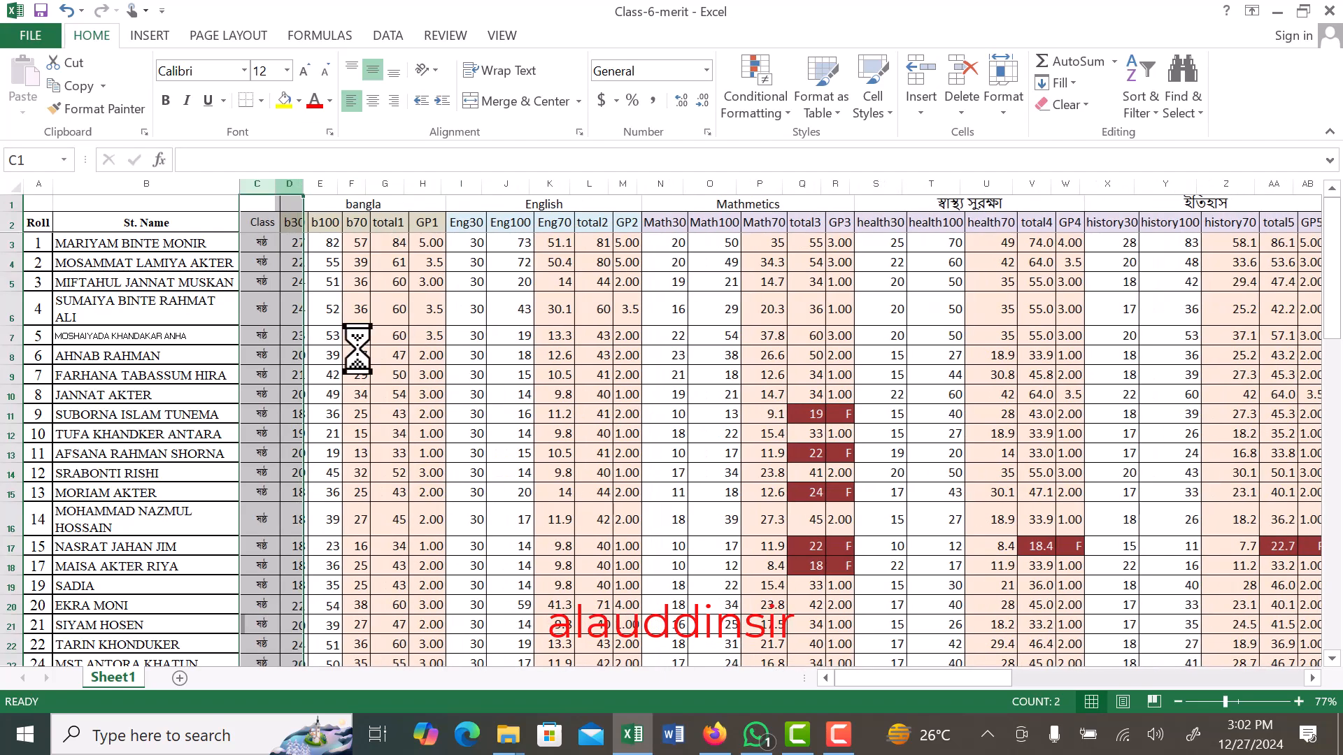
pyautogui.click(323, 356)
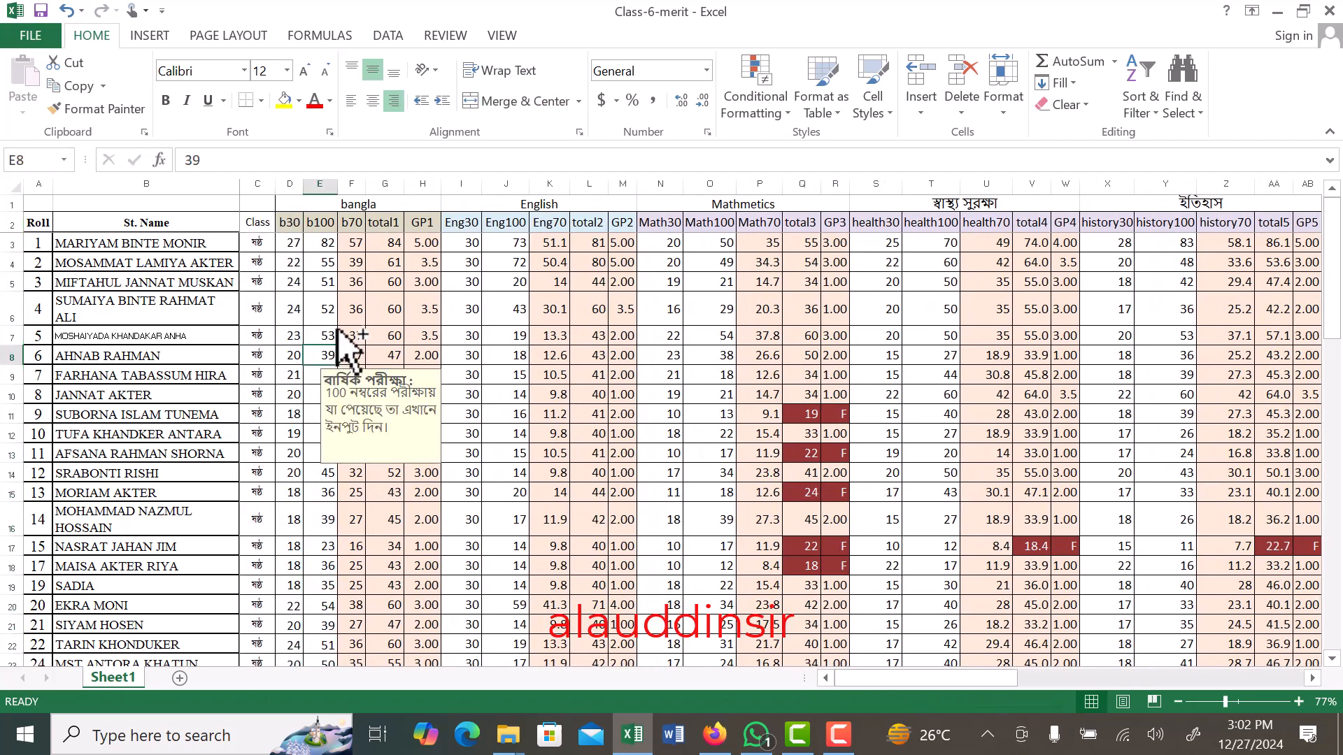
# - Sort the student rows by the Total column from largest to smallest, expanding the selection to the adjacent data
pyautogui.moveTo(917, 671); pyautogui.dragTo(1249, 682)
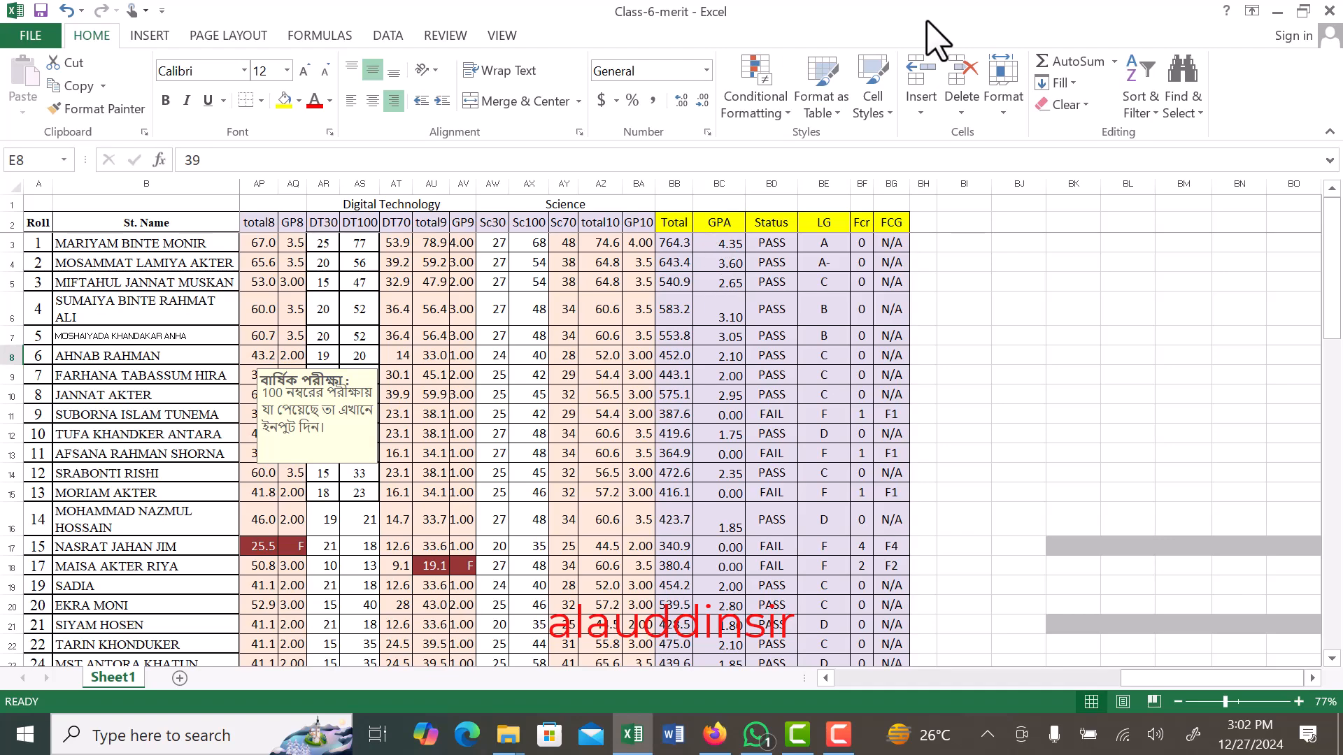
pyautogui.click(963, 15)
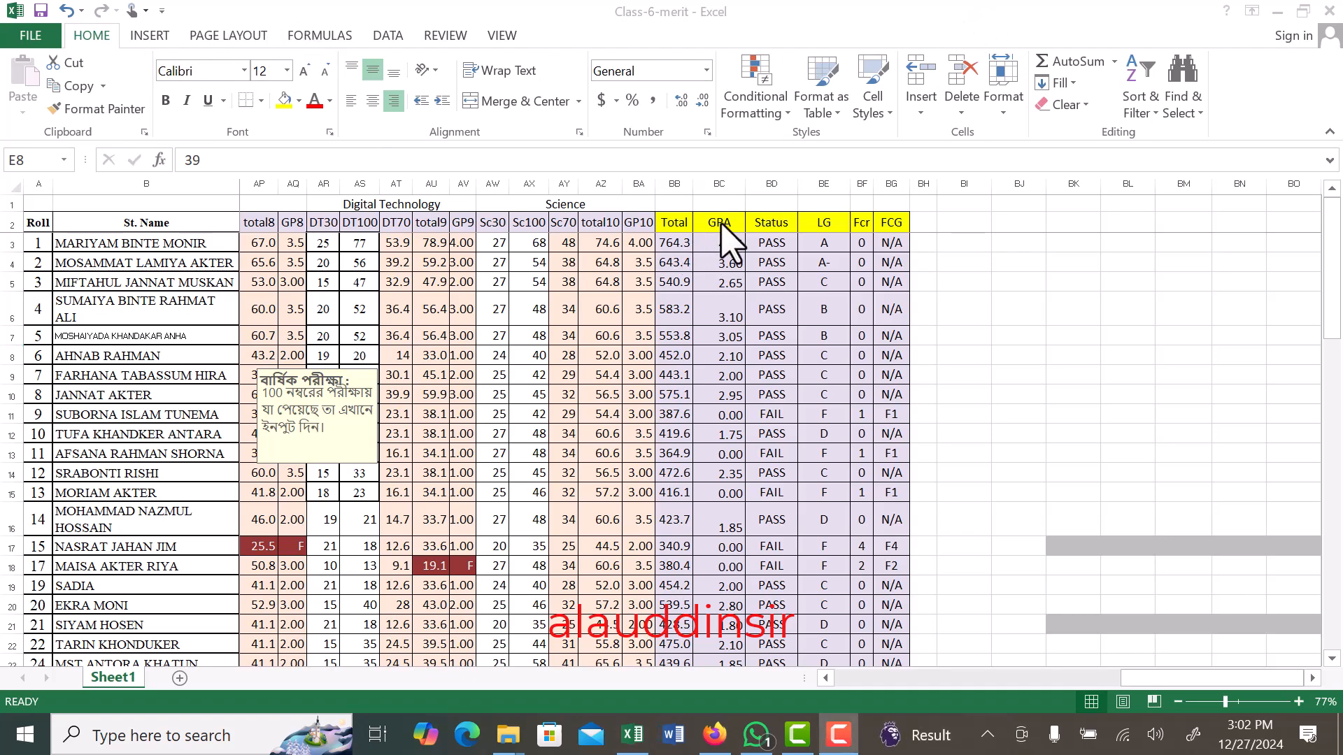
pyautogui.moveTo(676, 245); pyautogui.dragTo(695, 629)
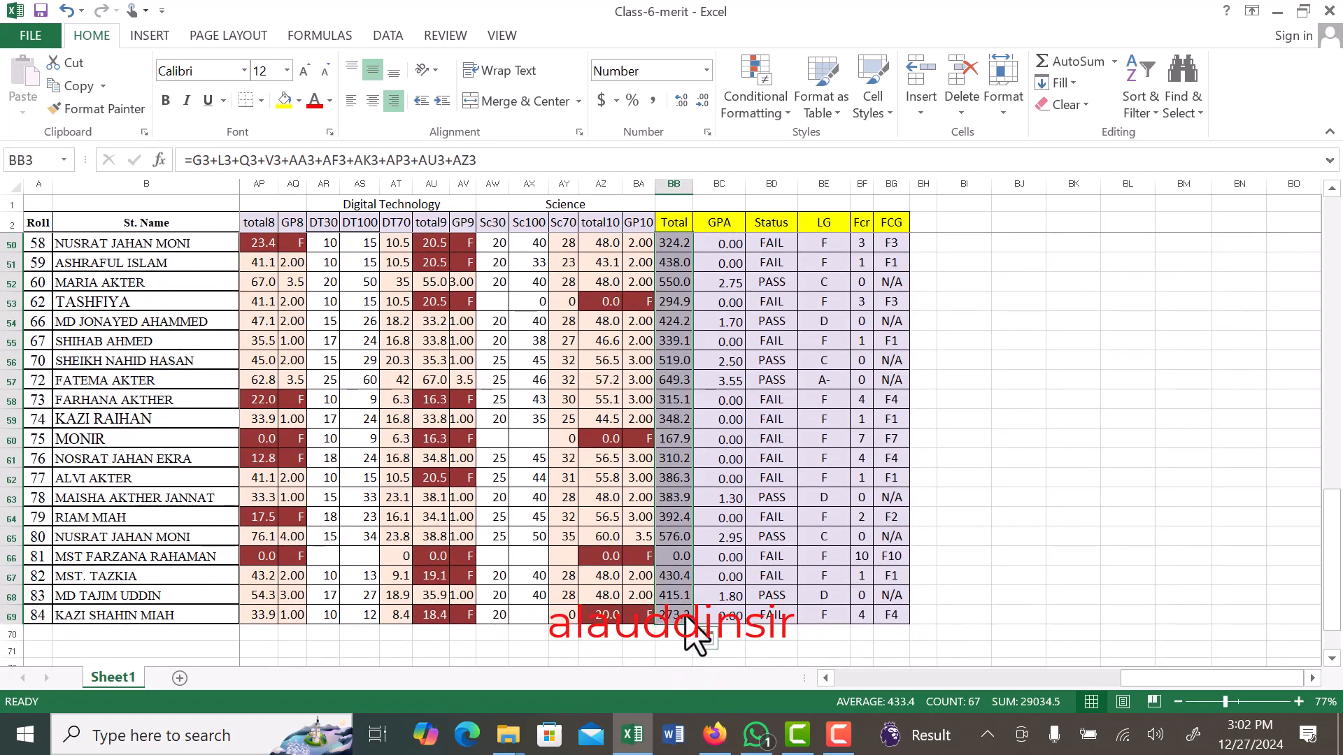
pyautogui.click(1145, 107)
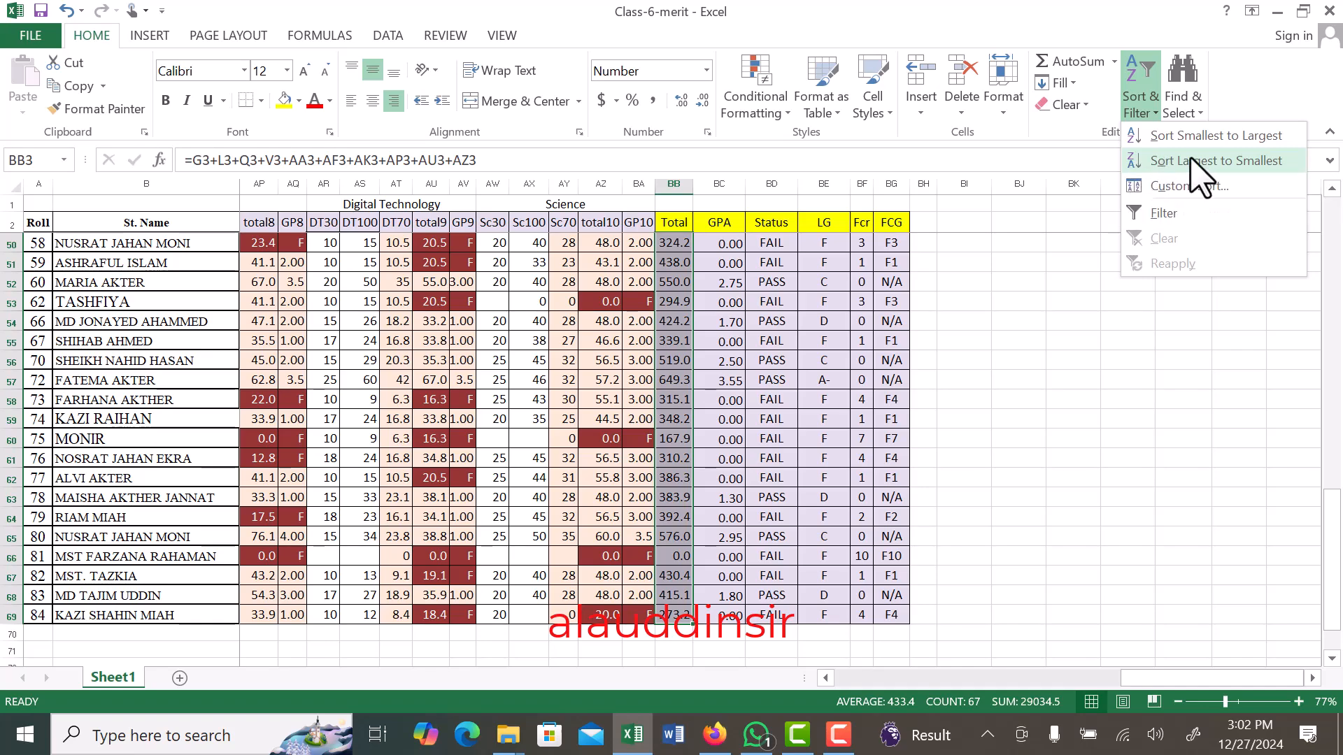
pyautogui.click(1206, 168)
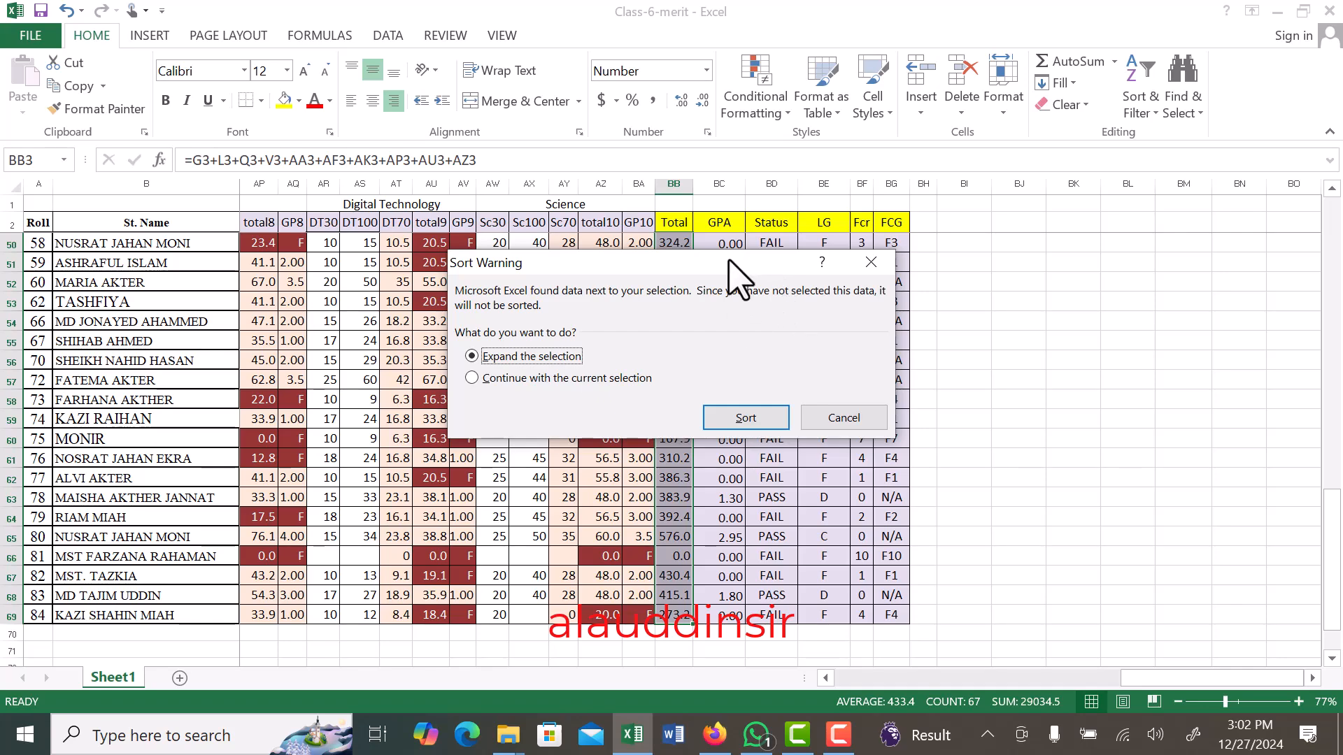
pyautogui.moveTo(694, 261); pyautogui.dragTo(758, 204)
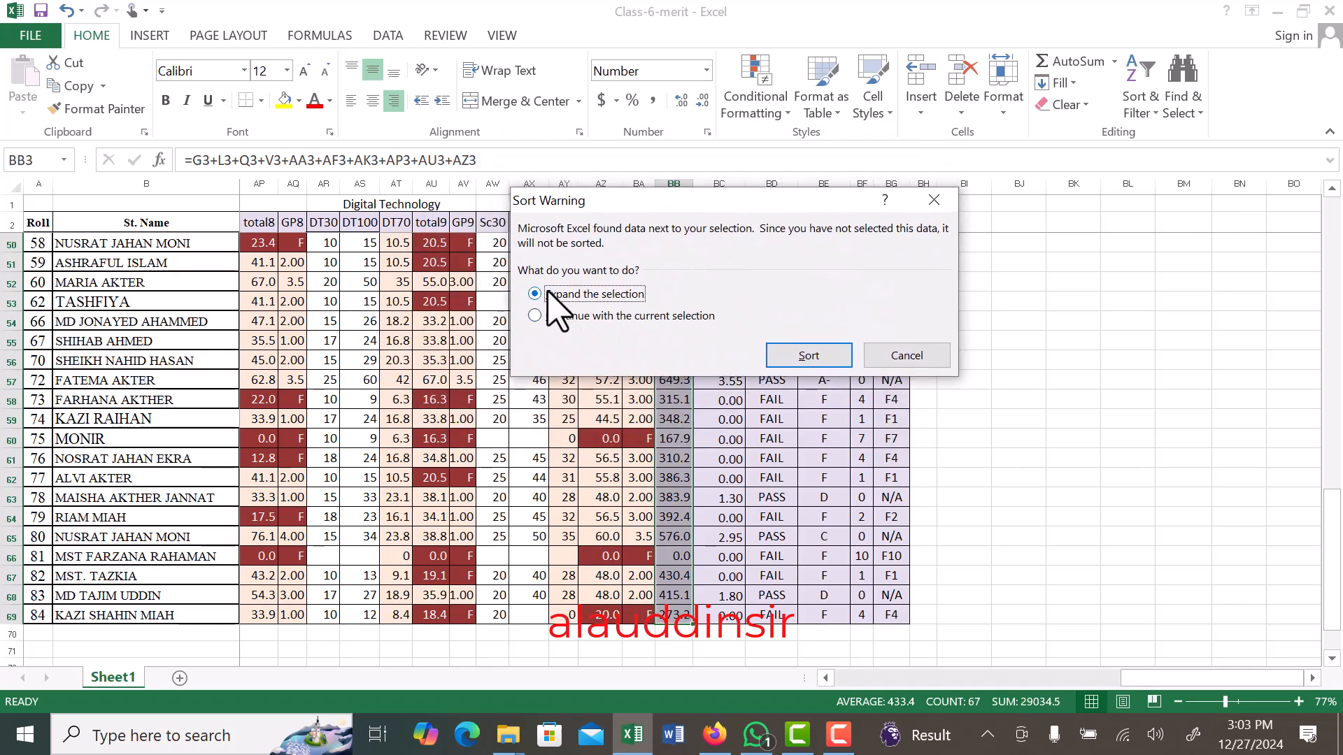
pyautogui.click(808, 356)
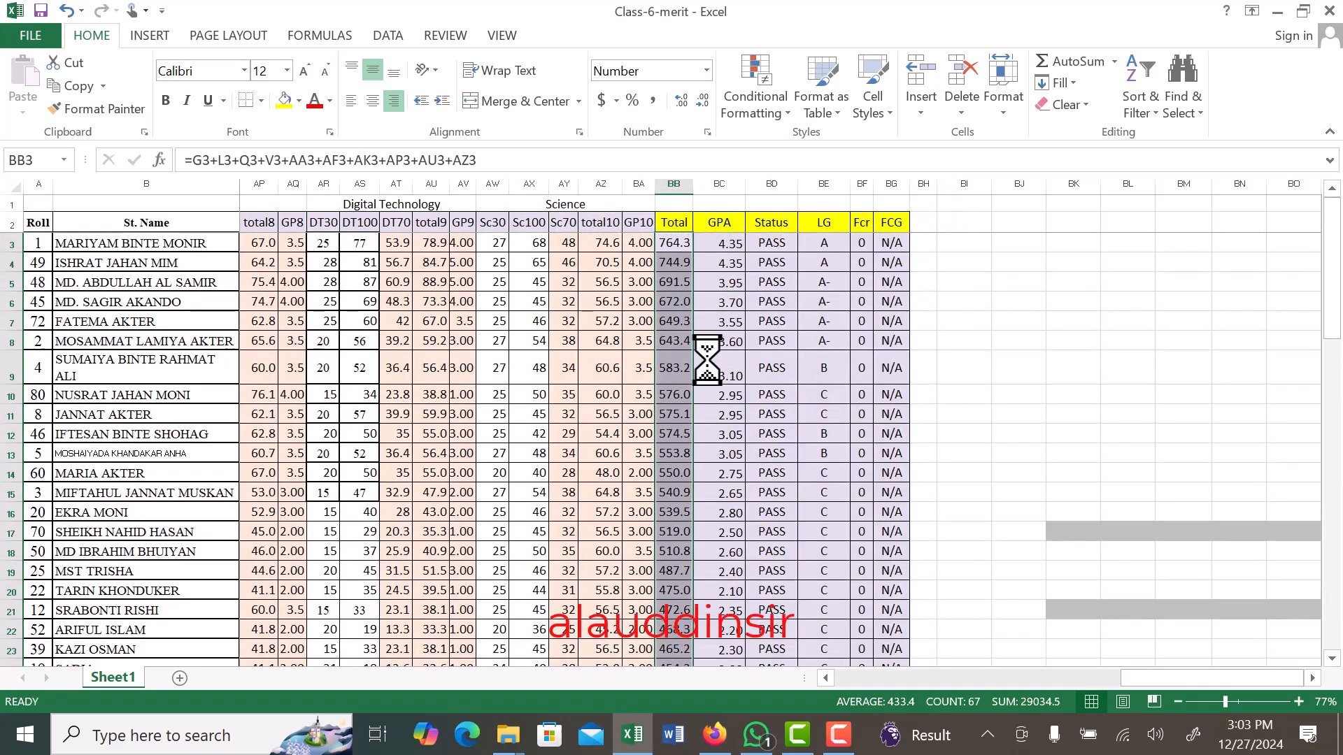
pyautogui.click(677, 341)
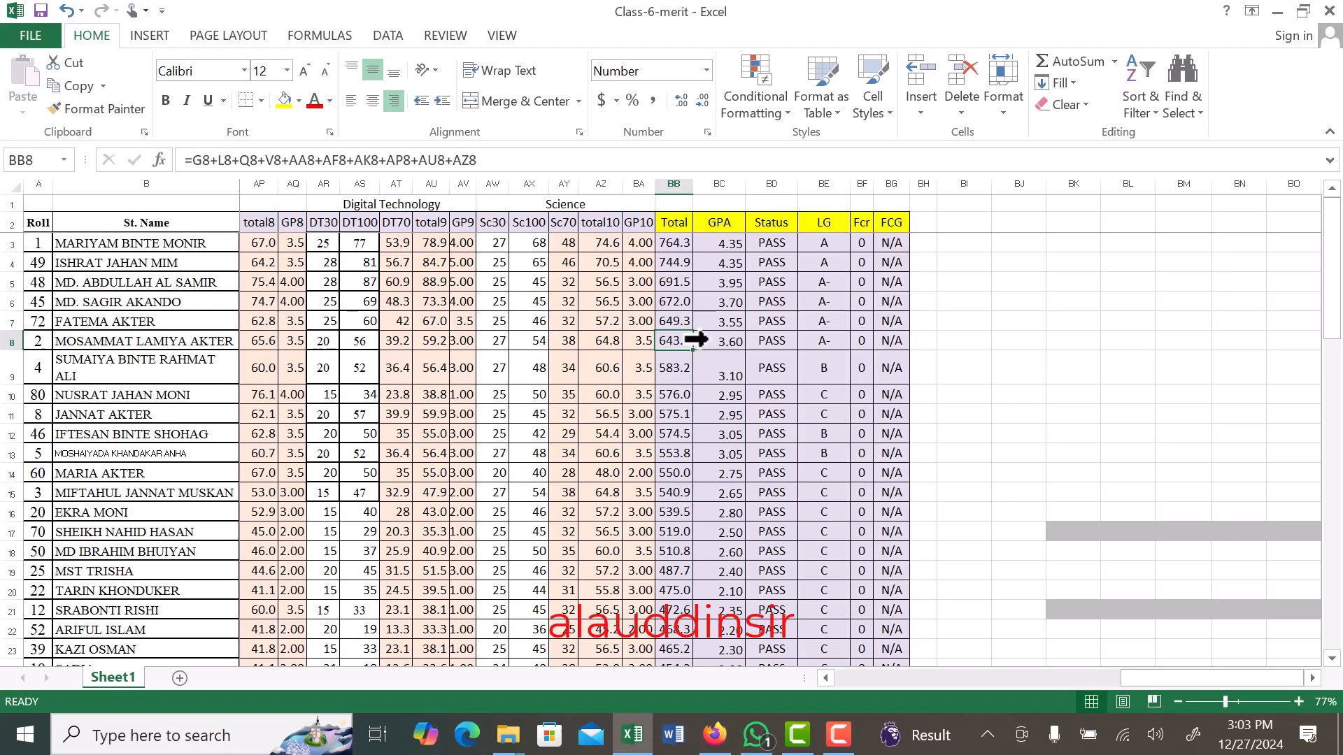
# - Sort the student rows by the GPA column from largest to smallest, expanding the selection to the adjacent data
pyautogui.moveTo(706, 244); pyautogui.dragTo(755, 633)
pyautogui.click(1139, 108)
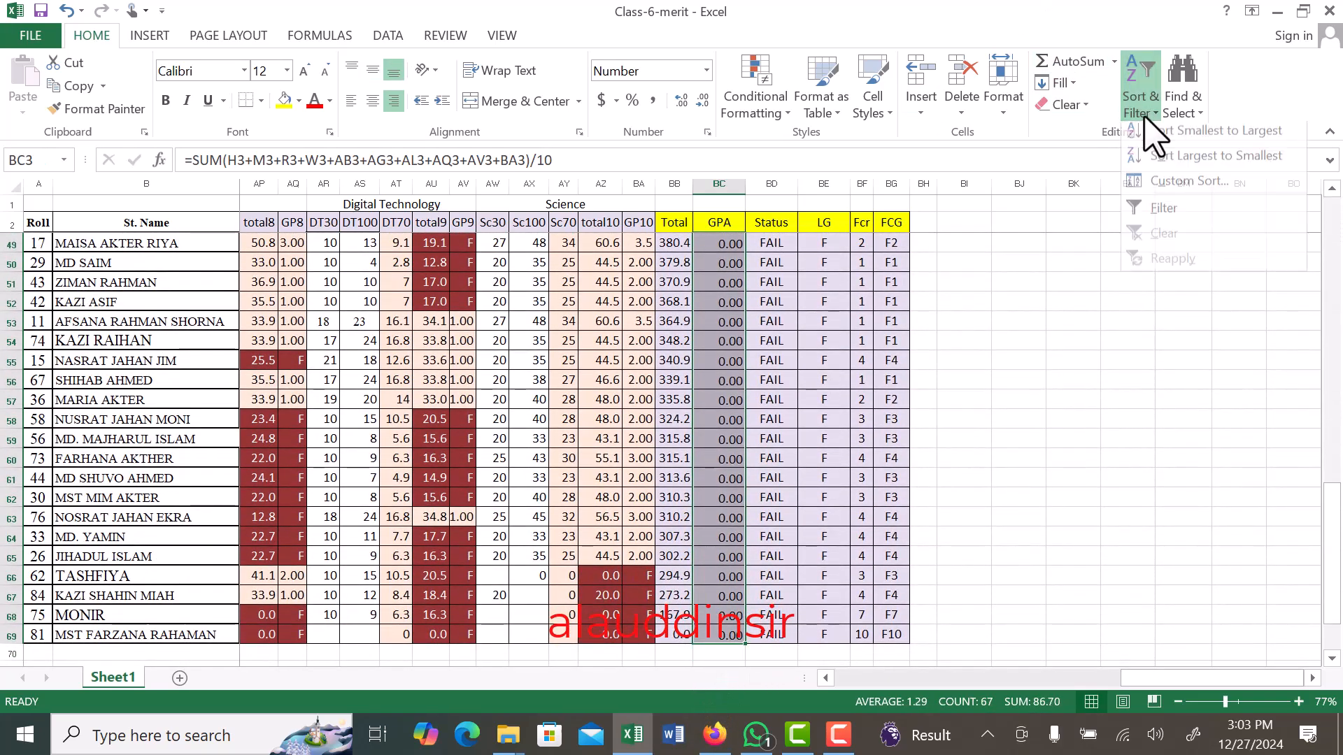
pyautogui.click(1196, 160)
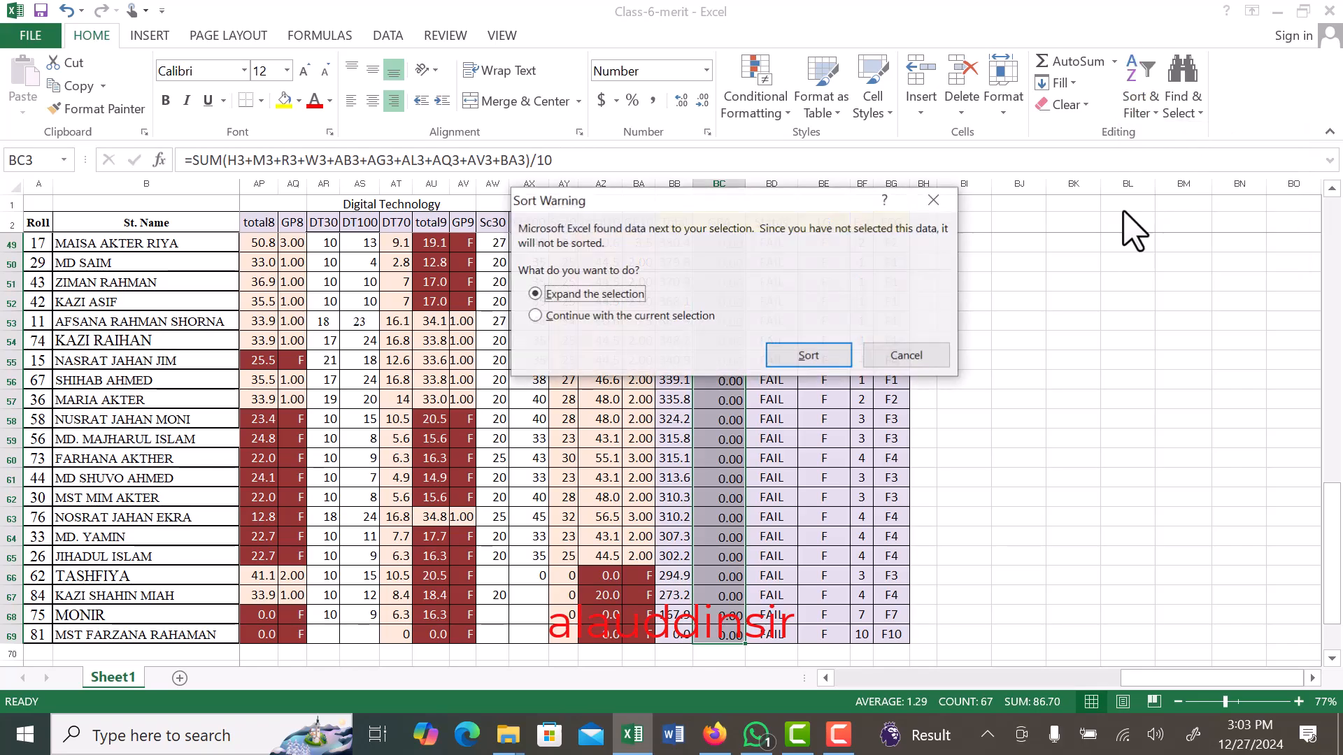
pyautogui.click(797, 355)
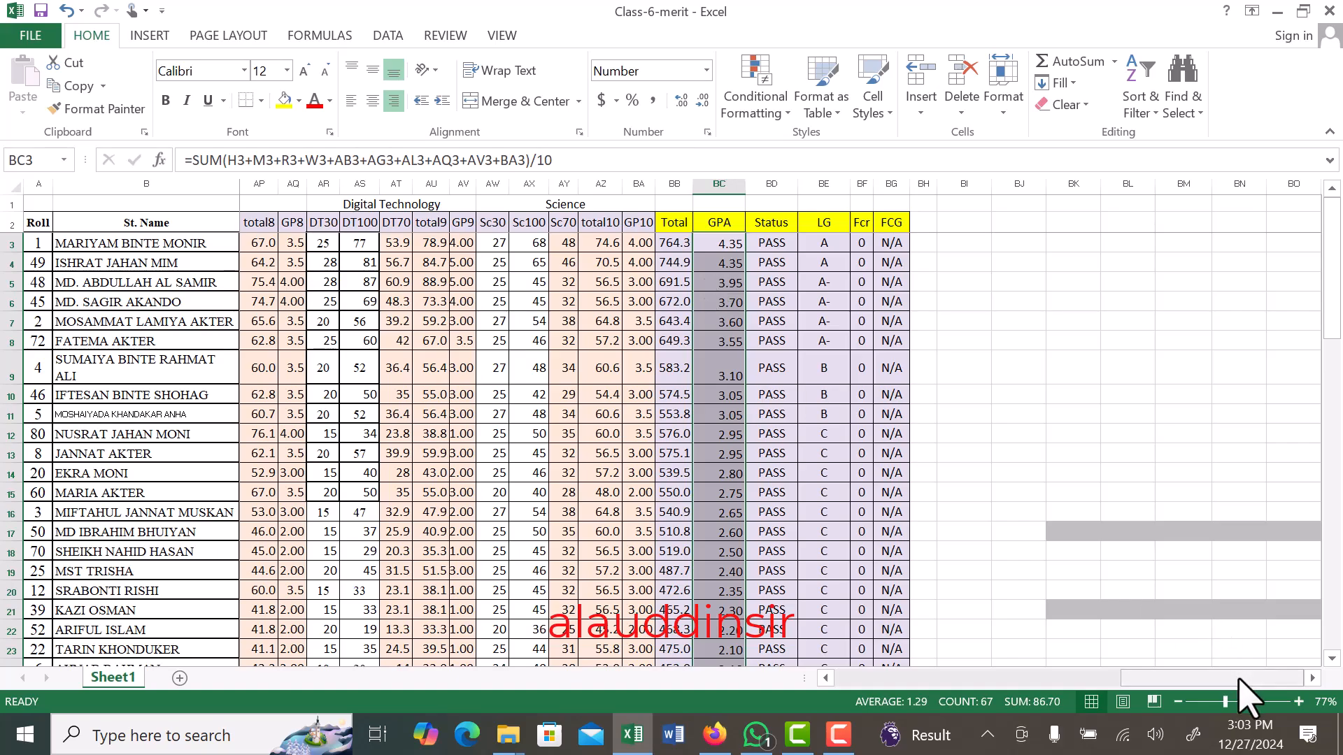
# - Insert a new column before Roll and enter the heading Merit in cell A2
pyautogui.moveTo(1237, 678); pyautogui.dragTo(833, 647)
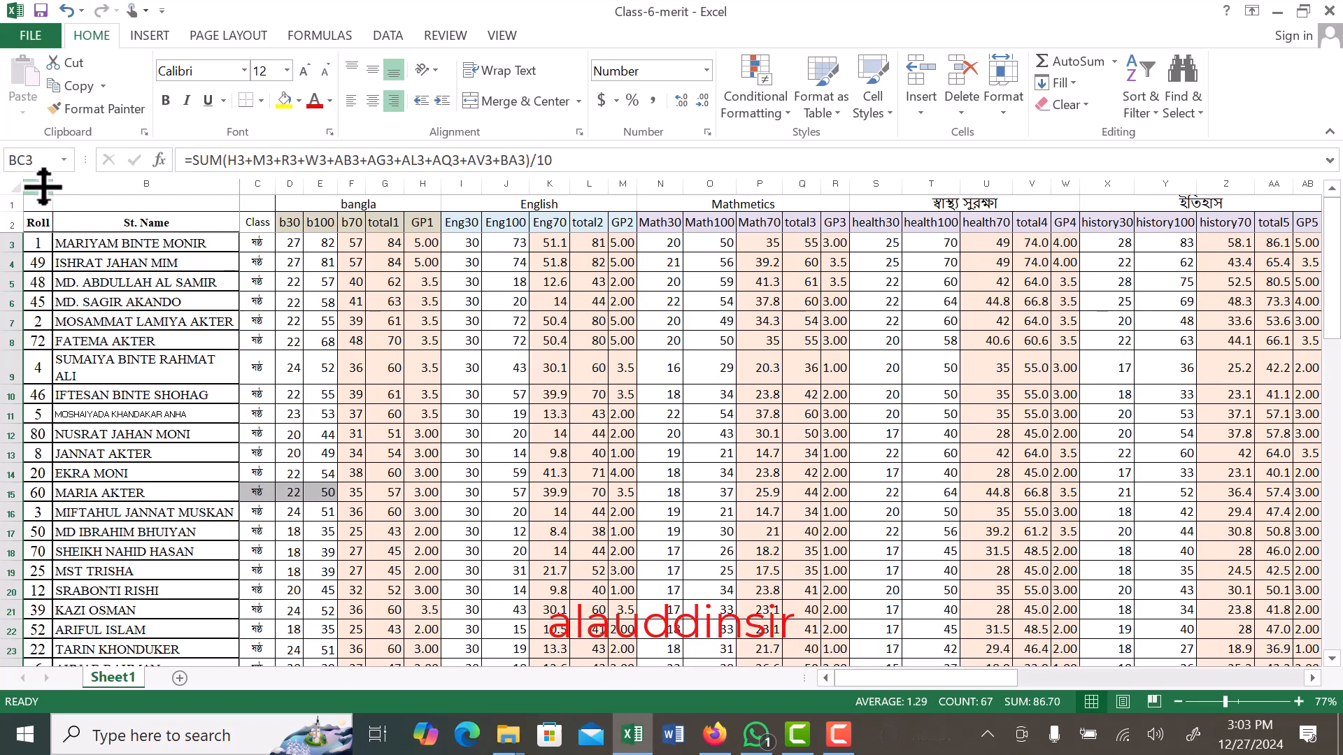
pyautogui.click(42, 186)
pyautogui.rightClick(42, 186)
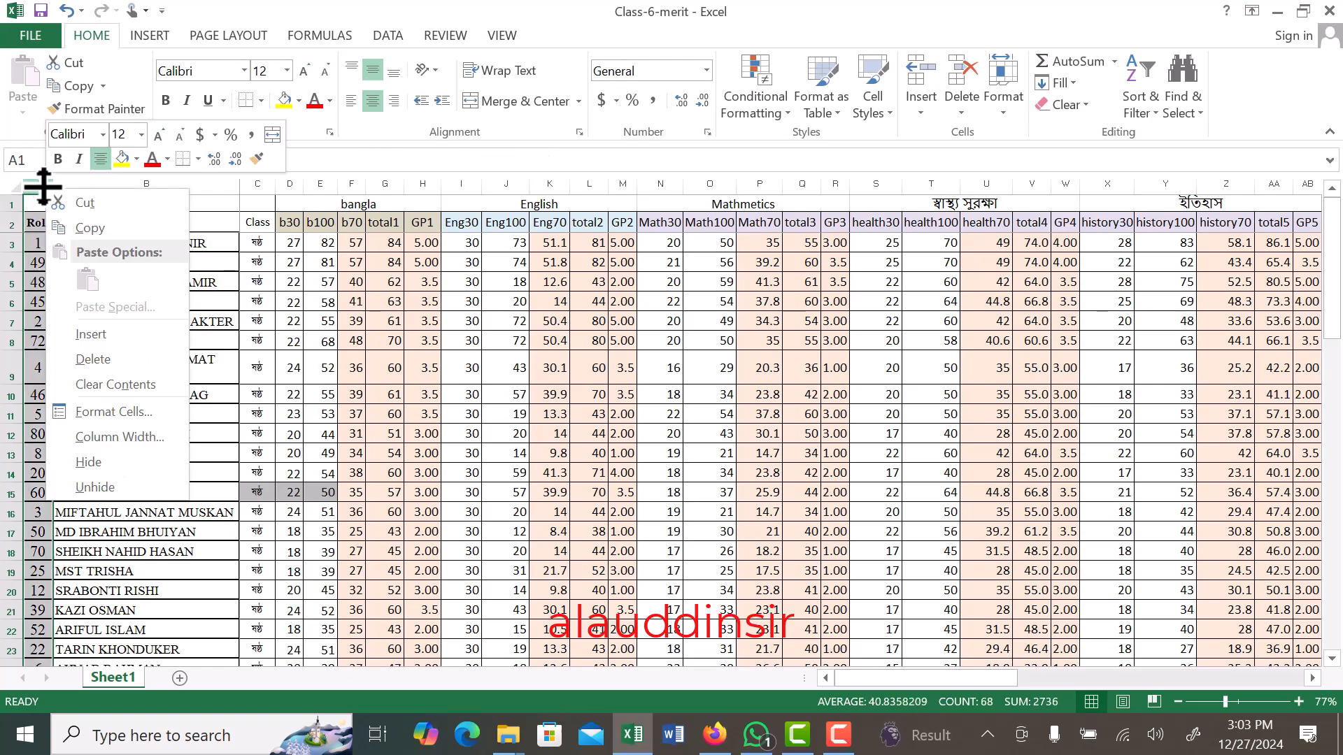
pyautogui.click(104, 338)
pyautogui.click(140, 367)
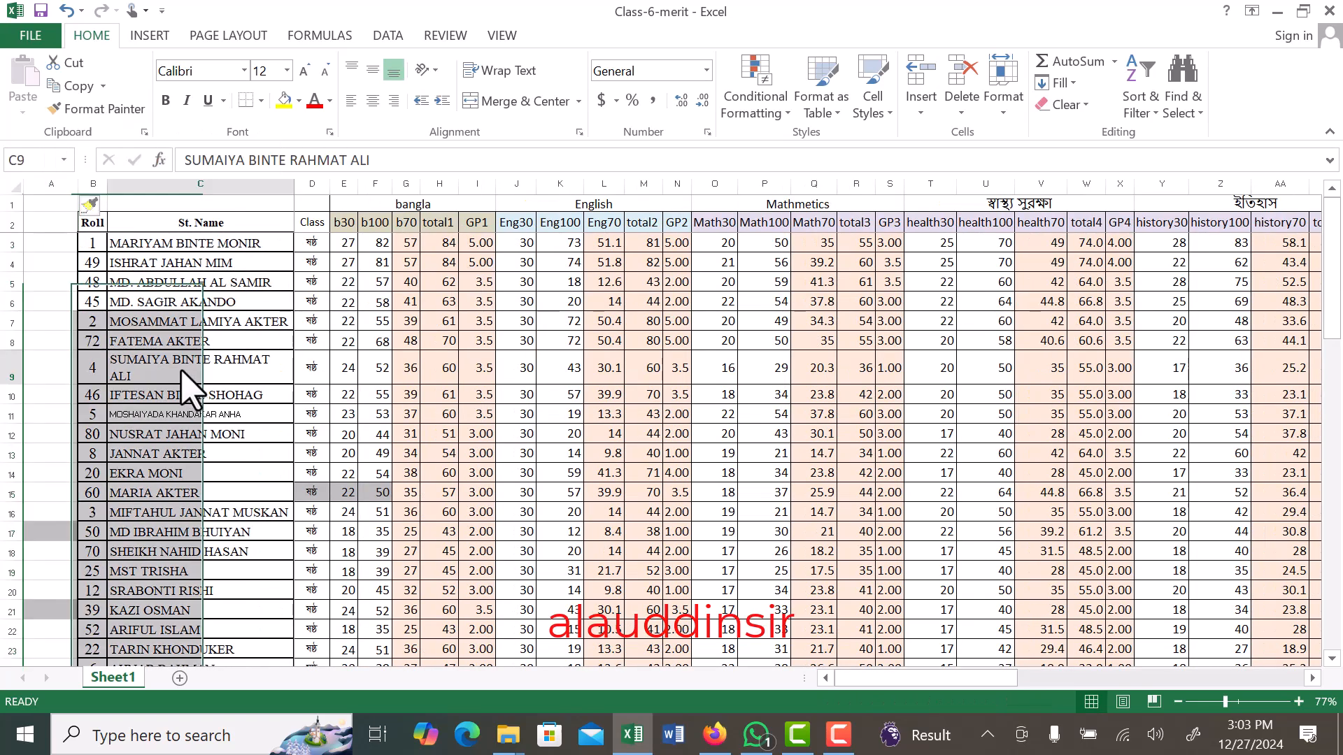
pyautogui.click(53, 224)
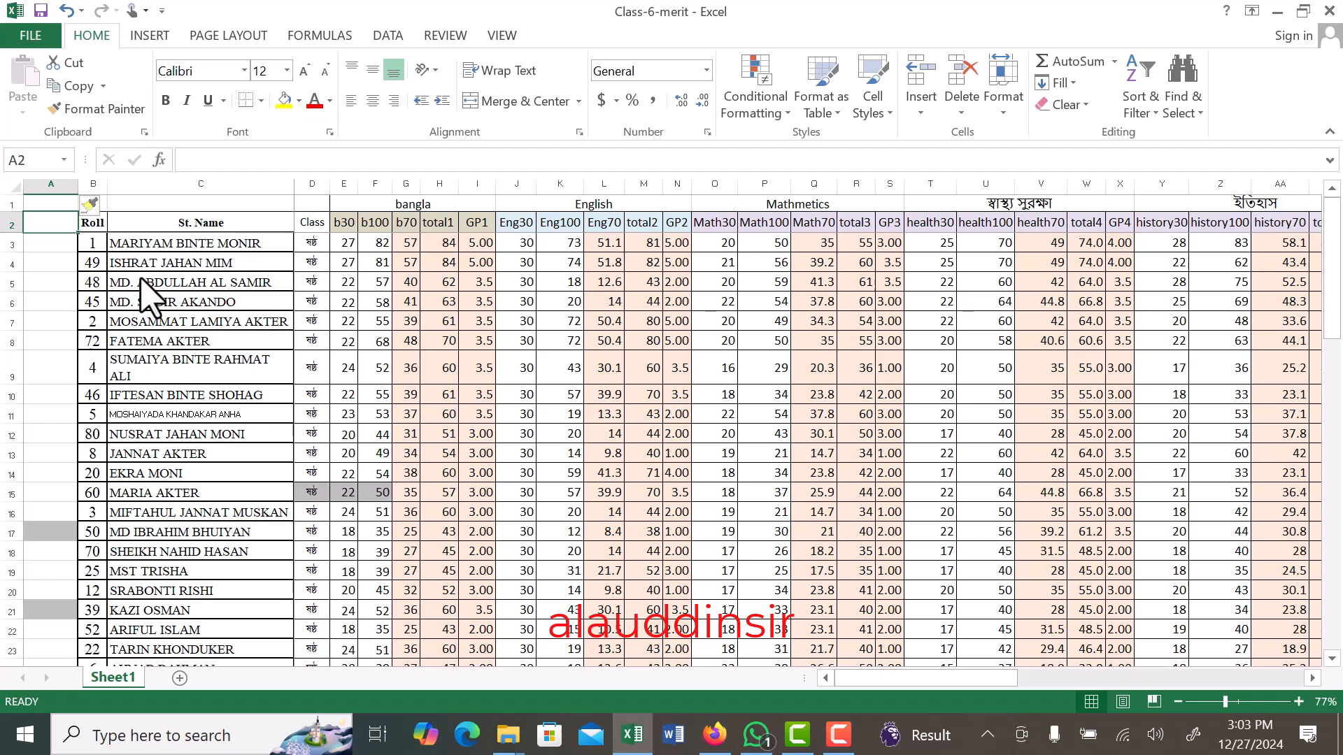
pyautogui.write('Merit')
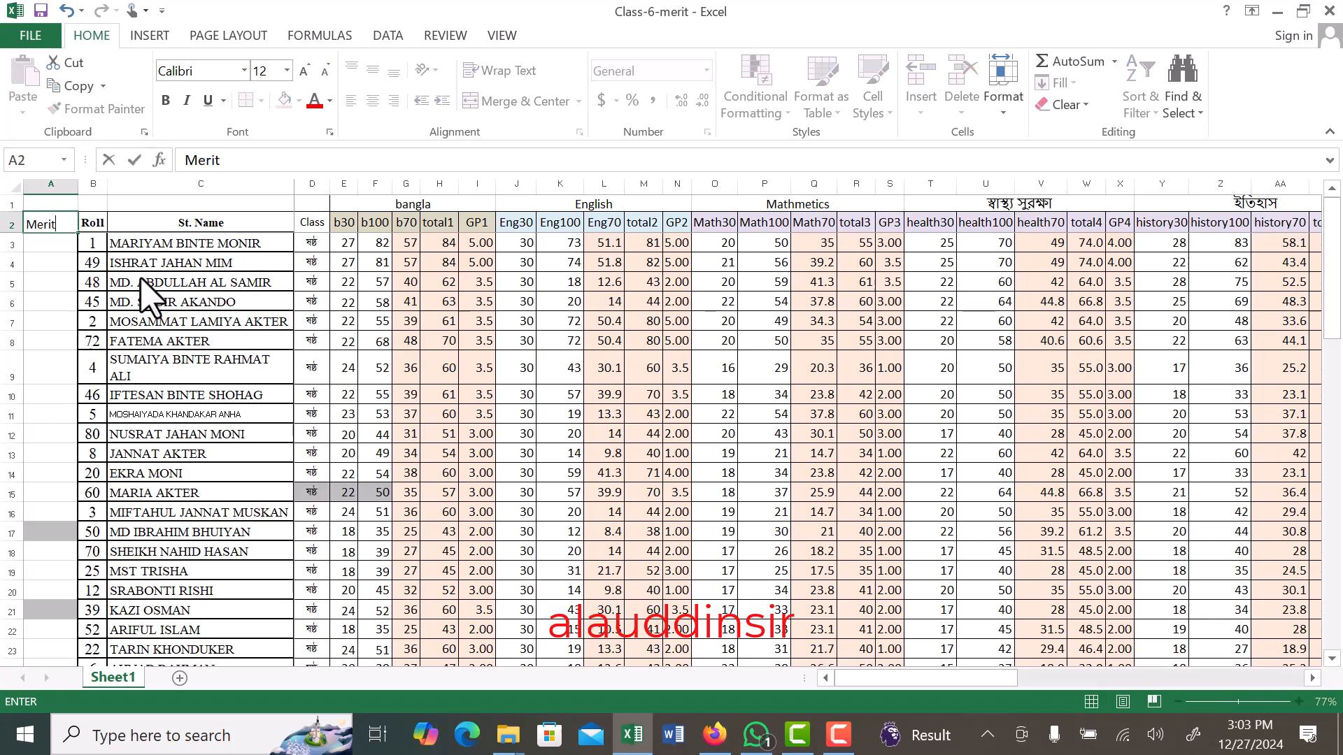
pyautogui.click(68, 340)
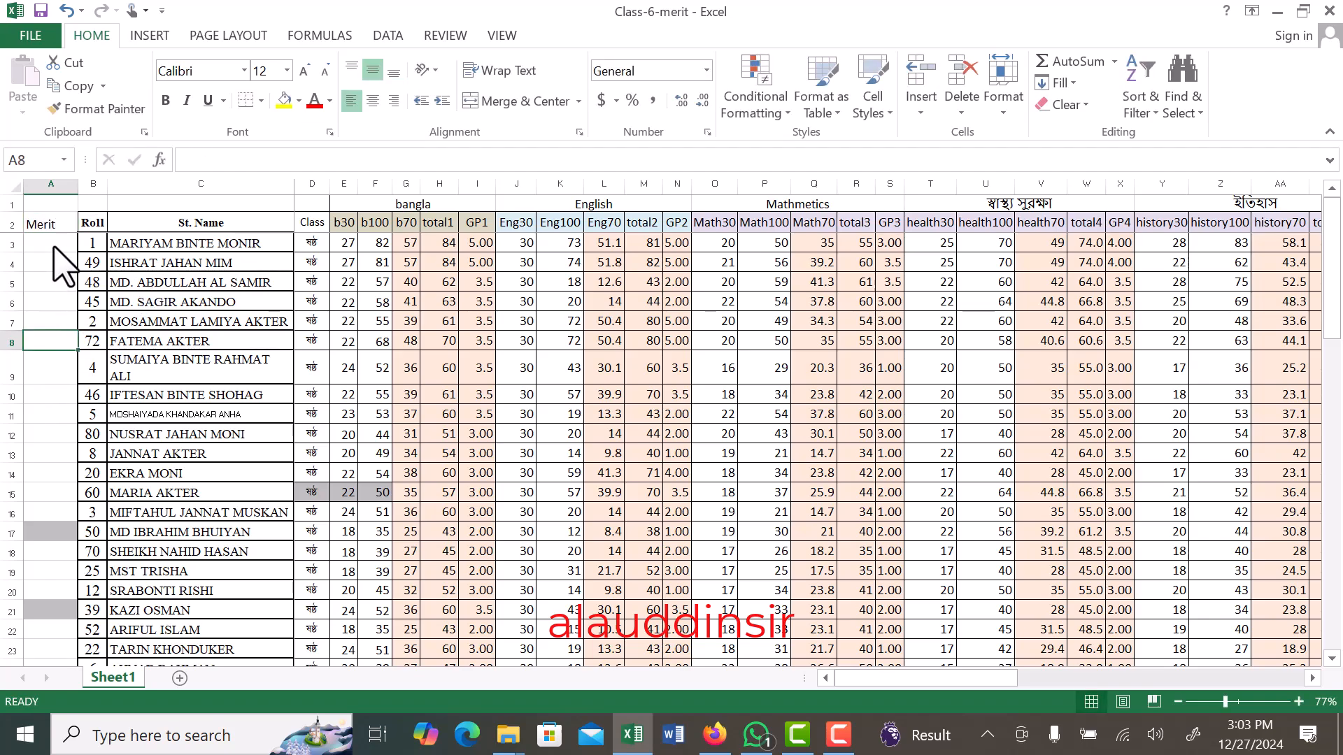
# - Enter the first two merit positions, 1 in cell A3 and 2 in cell A4
pyautogui.click(54, 247)
pyautogui.write('1')
pyautogui.click(46, 276)
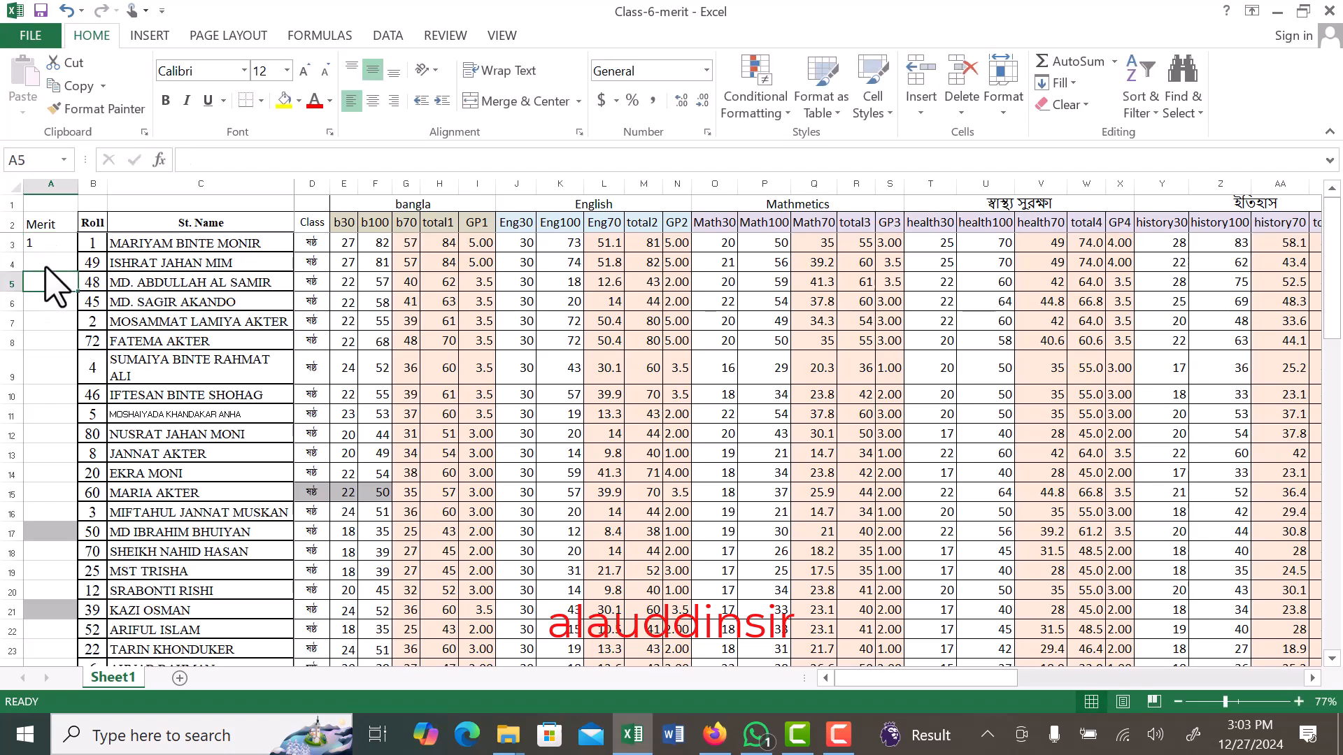
pyautogui.click(45, 264)
pyautogui.write('2')
pyautogui.click(48, 305)
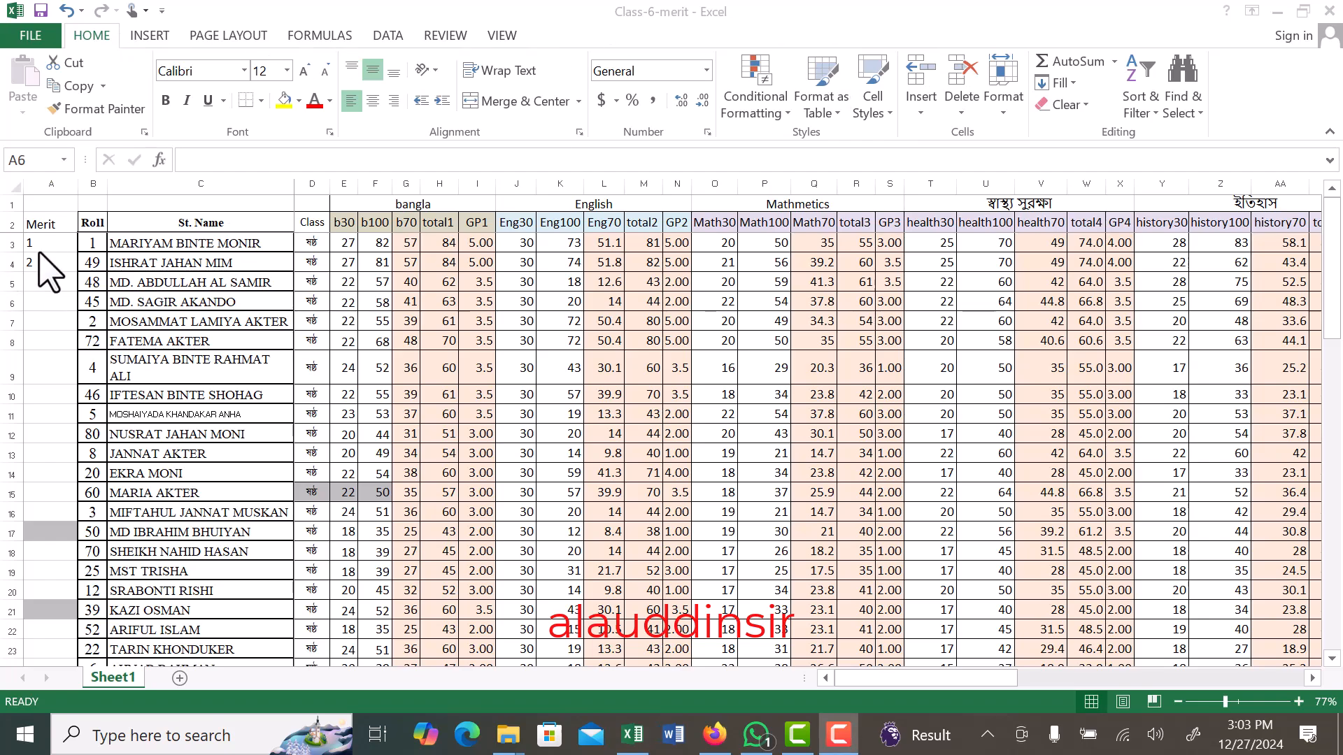
# - Apply all borders to cells A2:A4 and centre their contents horizontally and vertically
pyautogui.moveTo(47, 228); pyautogui.dragTo(49, 267)
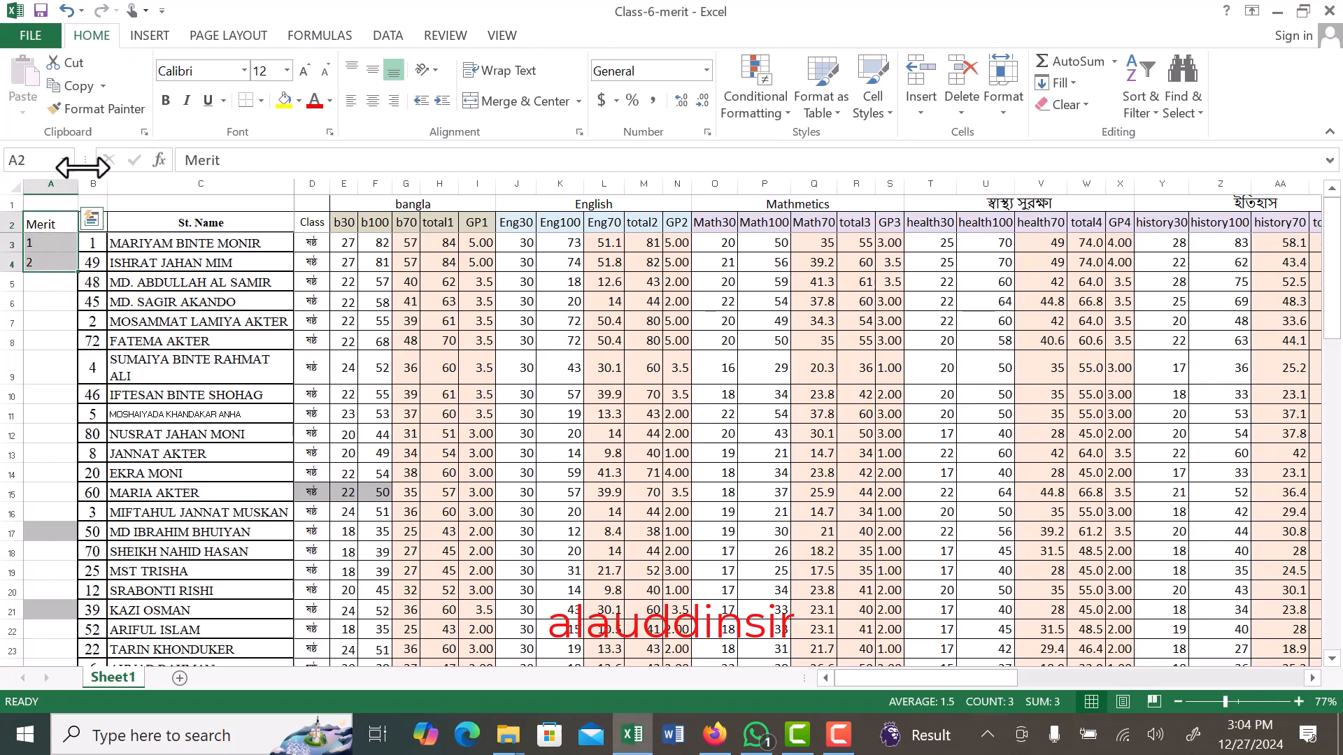
pyautogui.click(261, 101)
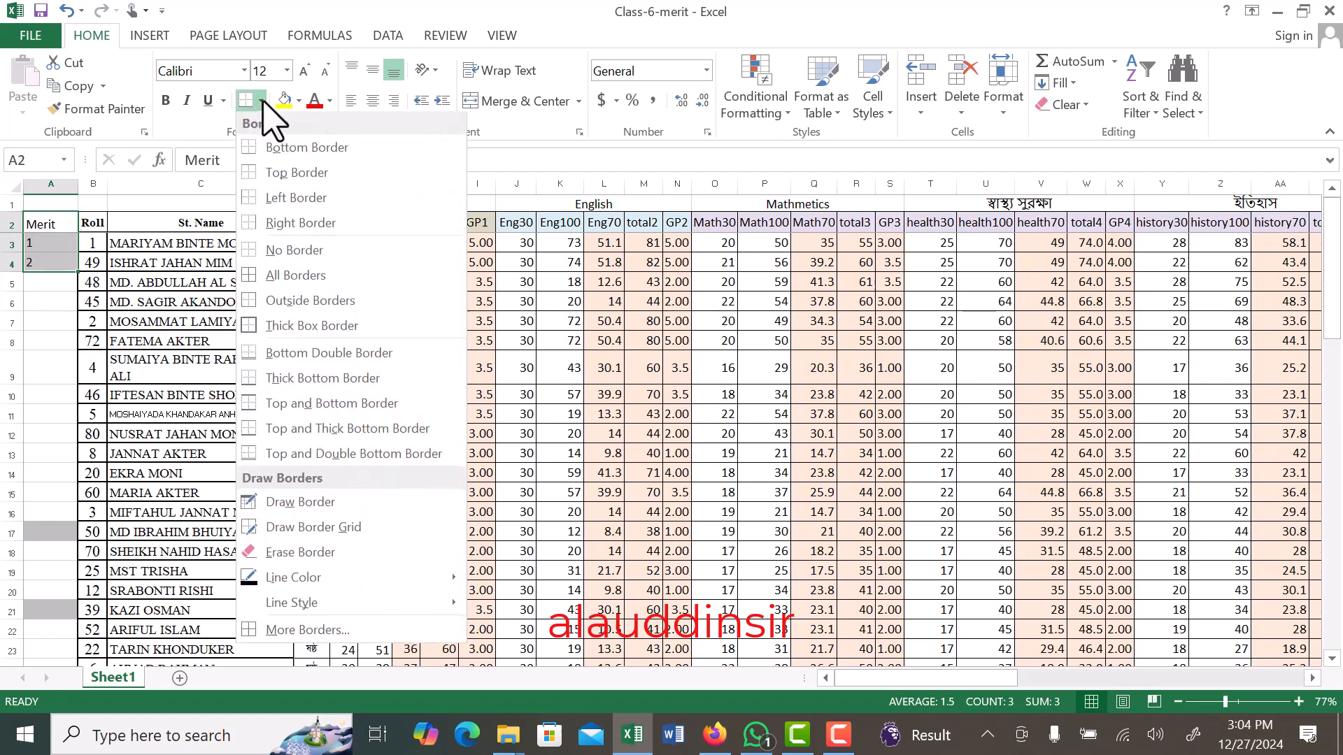
pyautogui.click(298, 275)
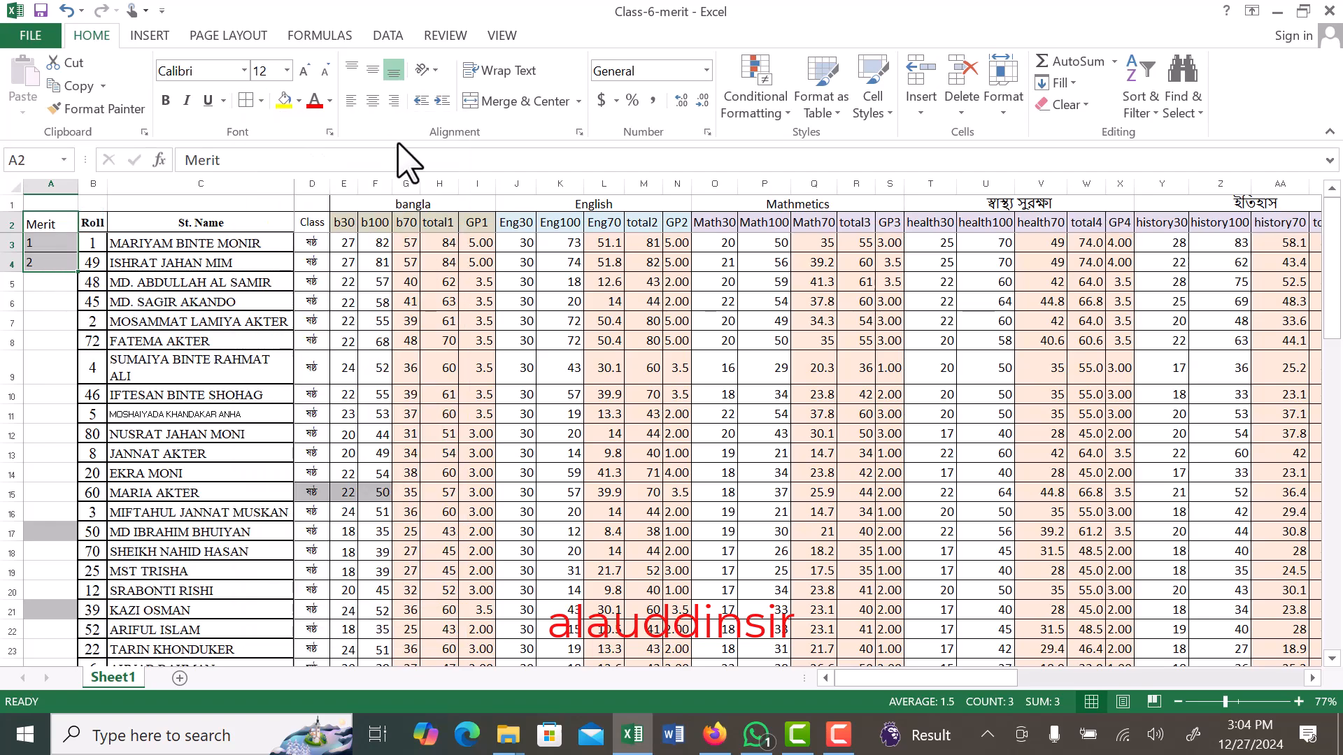
pyautogui.click(373, 101)
pyautogui.click(372, 69)
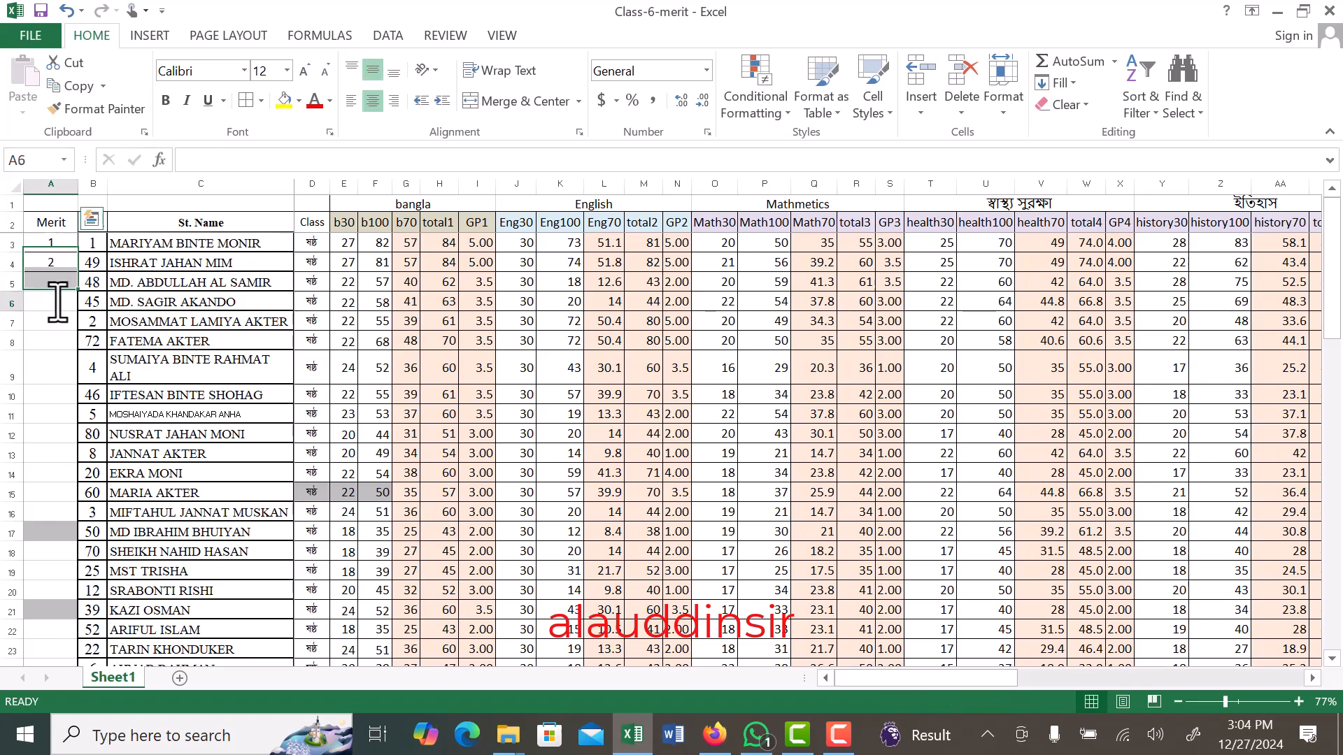
# - Fill the merit number series from A3:A4 down the Merit column to the last student and check the numbering
pyautogui.click(56, 245)
pyautogui.moveTo(56, 253); pyautogui.dragTo(56, 259)
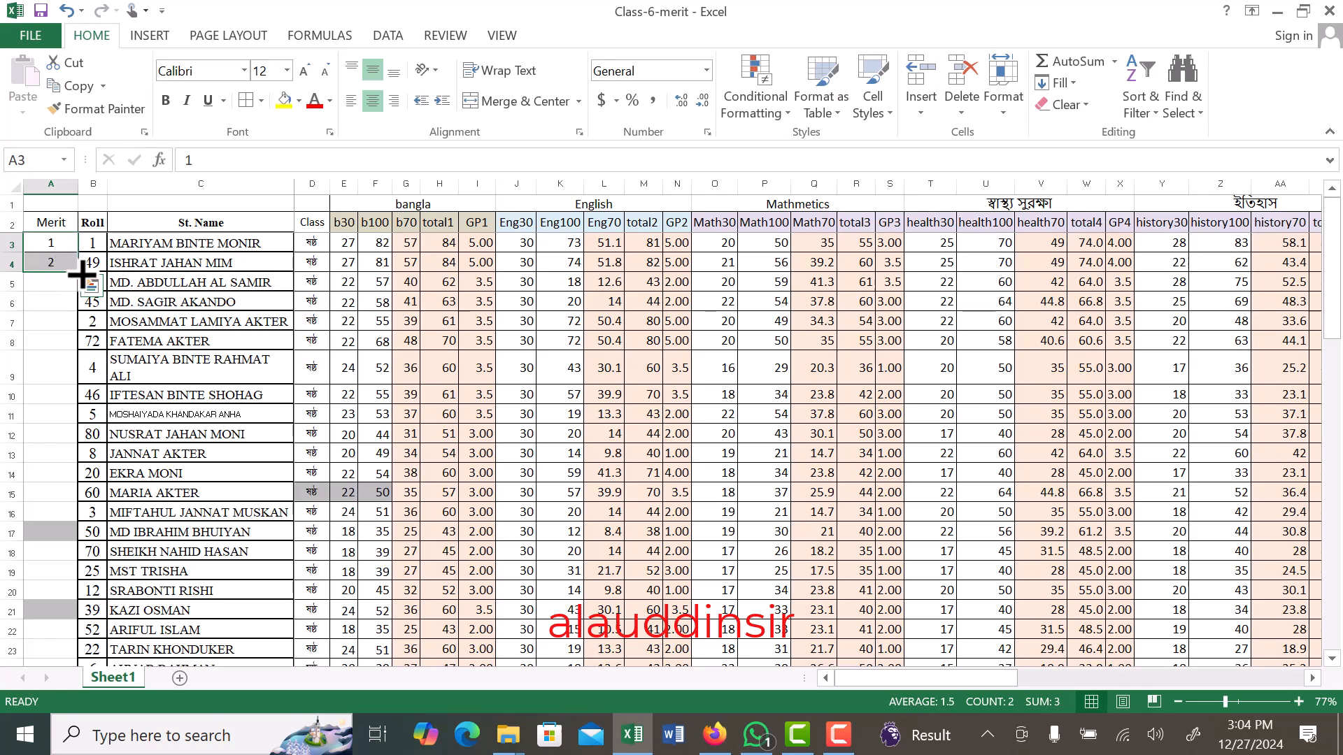
pyautogui.doubleClick(81, 275)
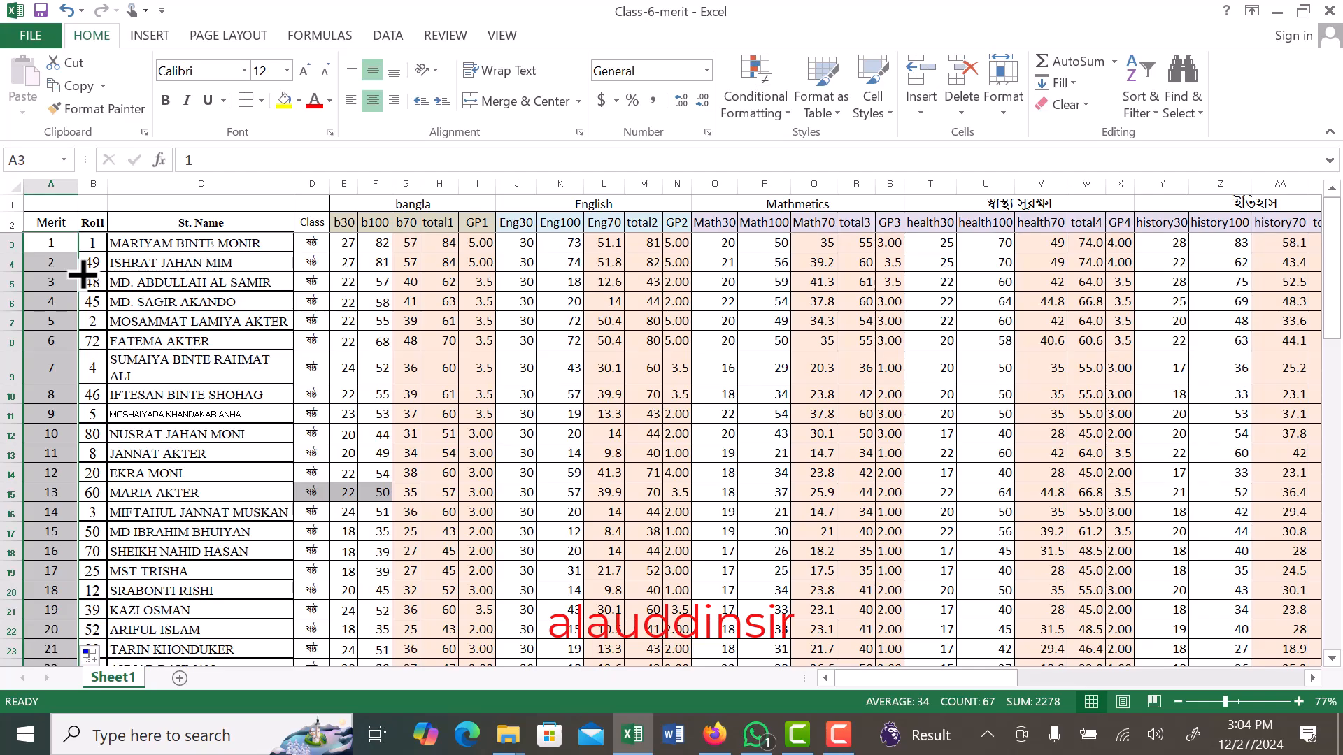
pyautogui.scroll(-18, 47, 315)
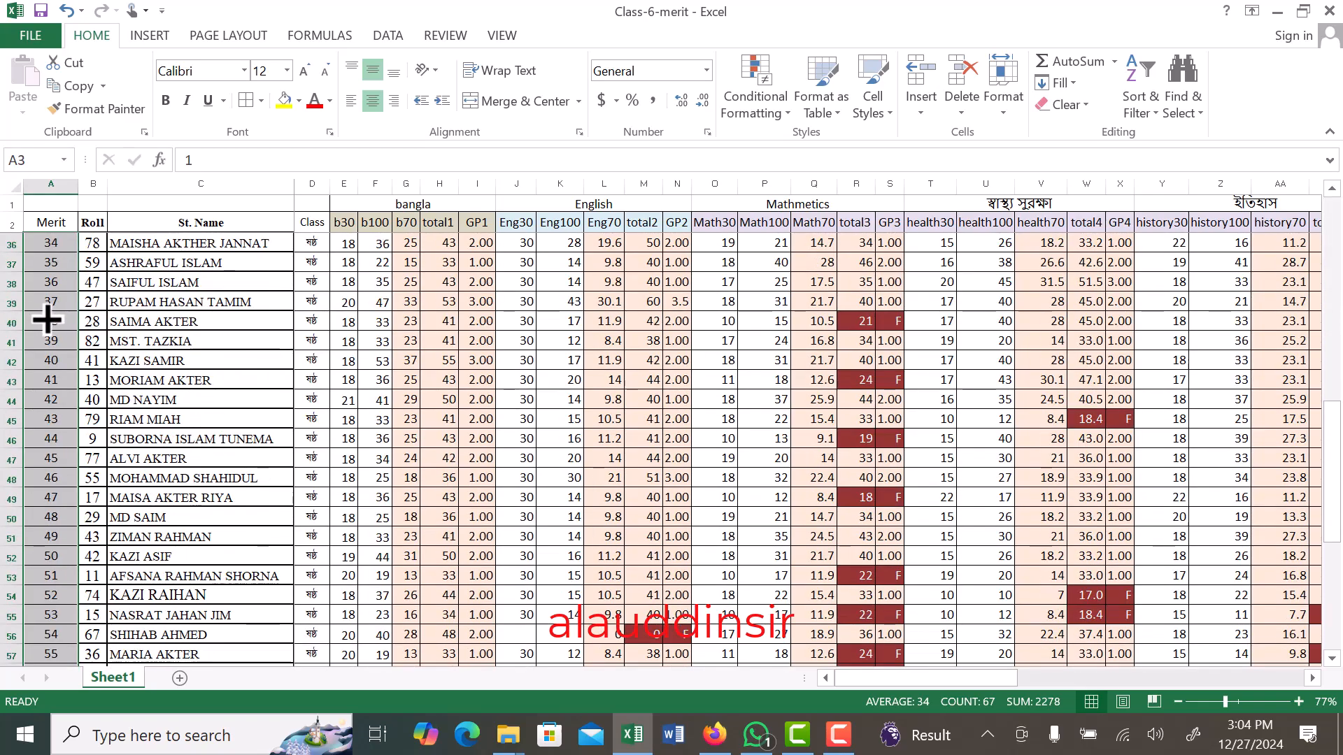
pyautogui.scroll(-2, 47, 320)
pyautogui.click(60, 443)
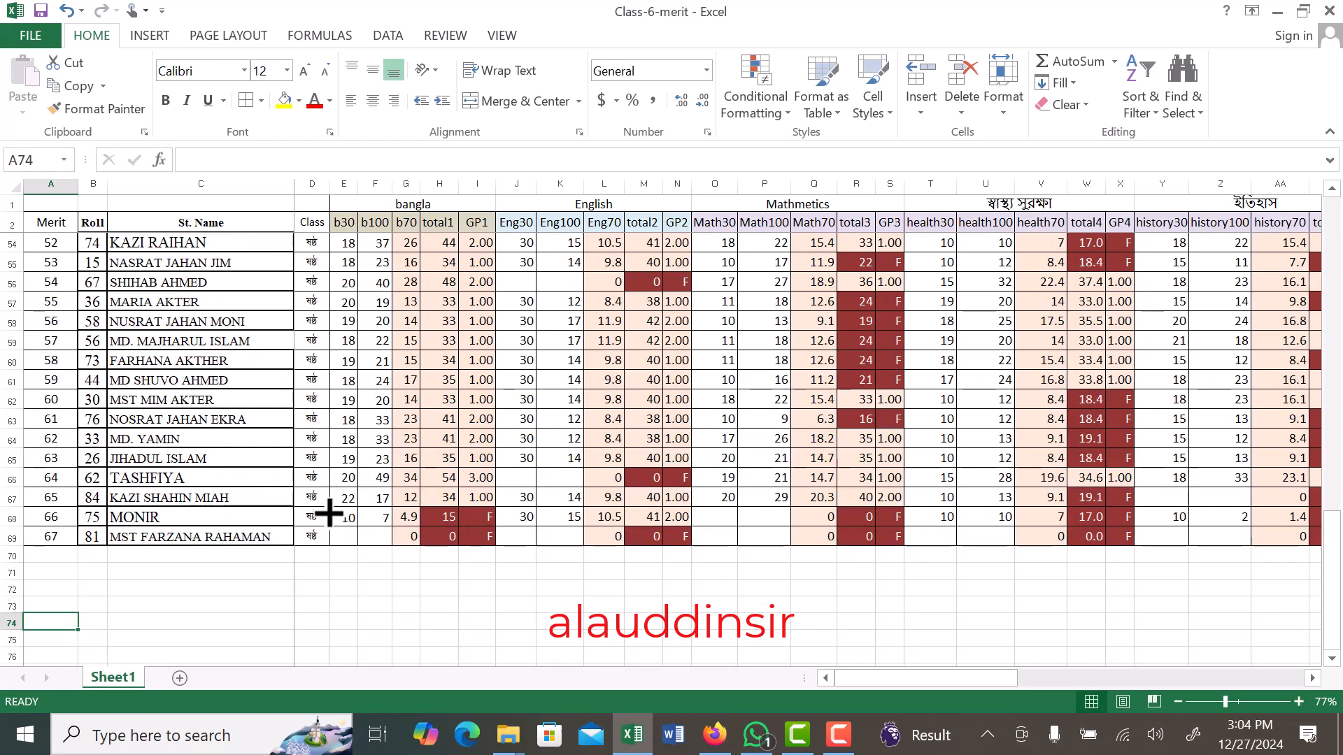
pyautogui.scroll(18, 329, 509)
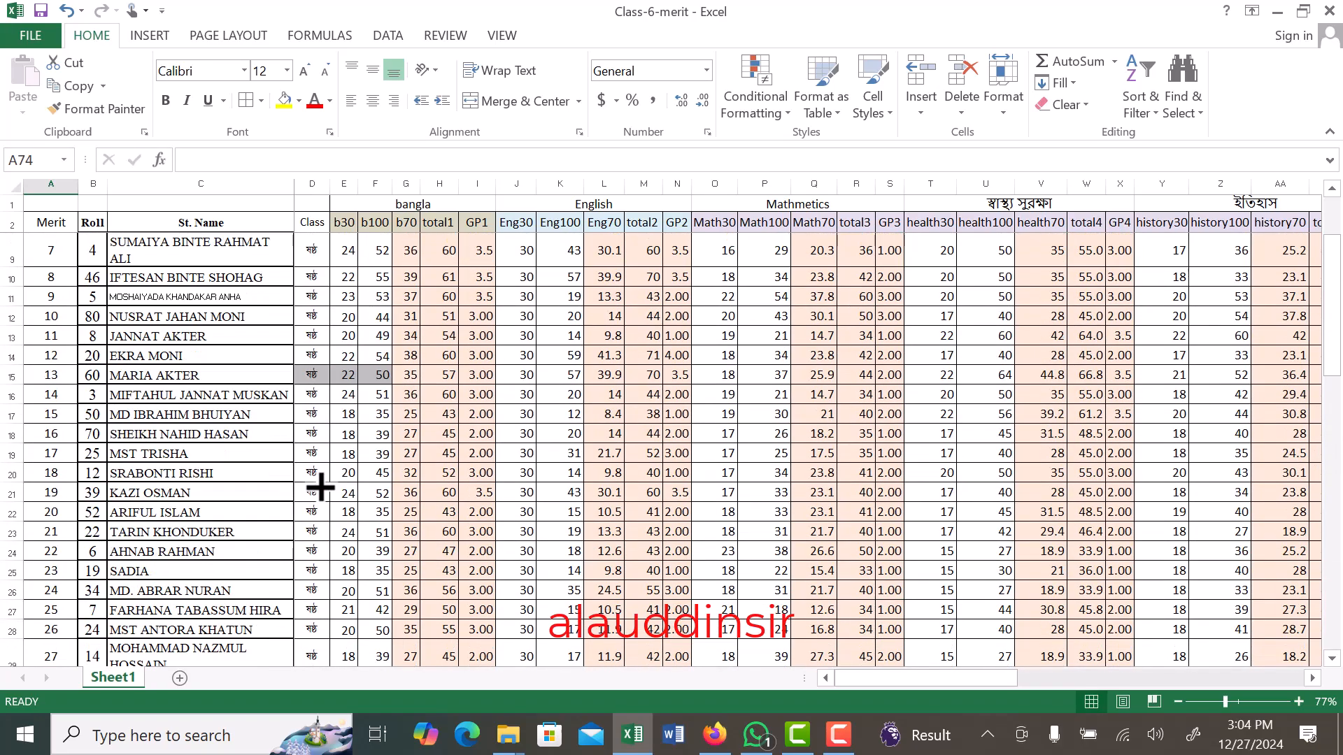
pyautogui.scroll(2, 315, 487)
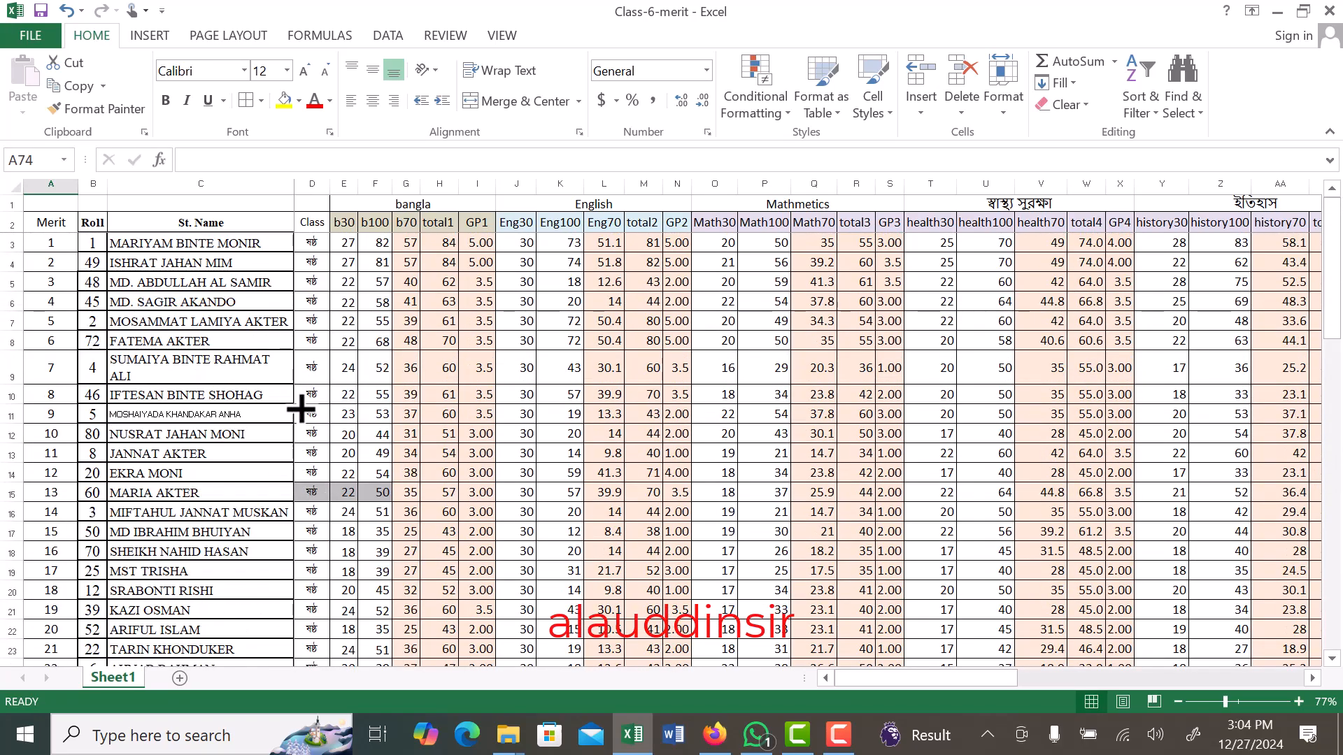
# - Delete row 1 with the subject names so that the column headings become the first row
pyautogui.click(6, 204)
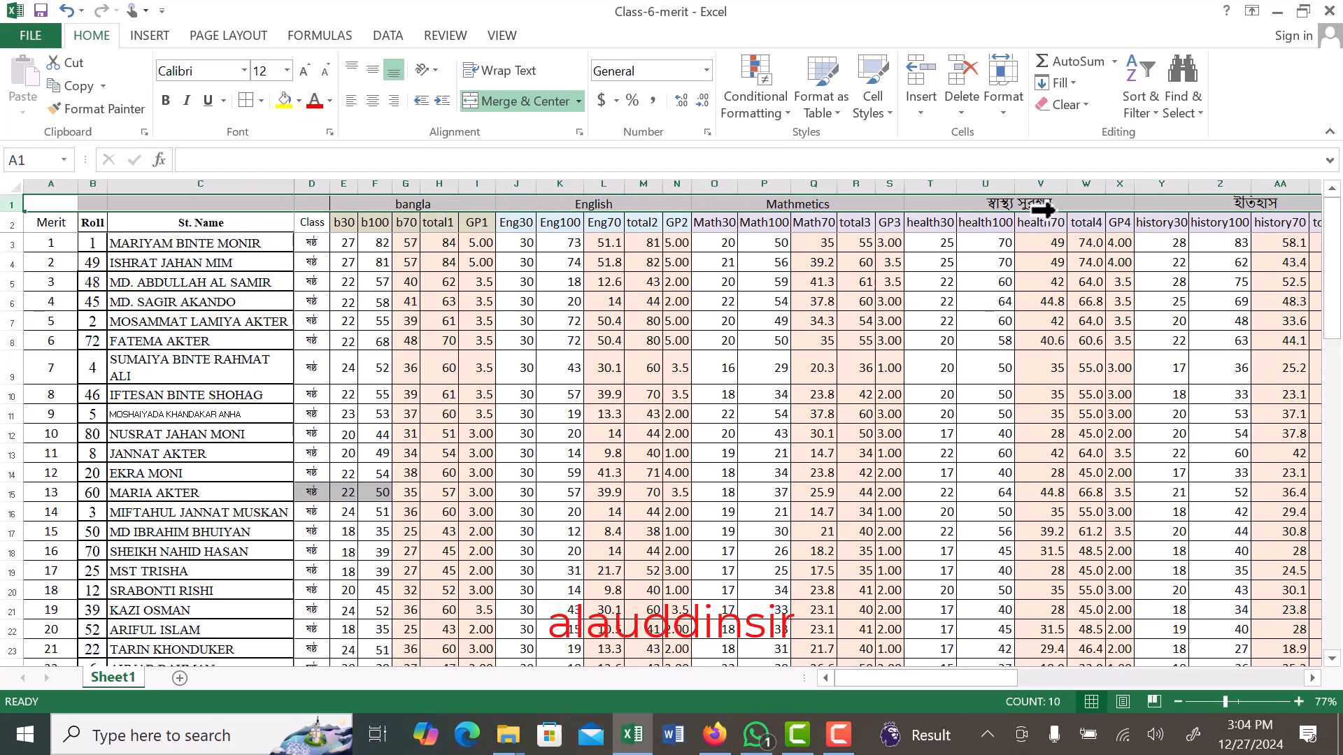
pyautogui.rightClick(4, 203)
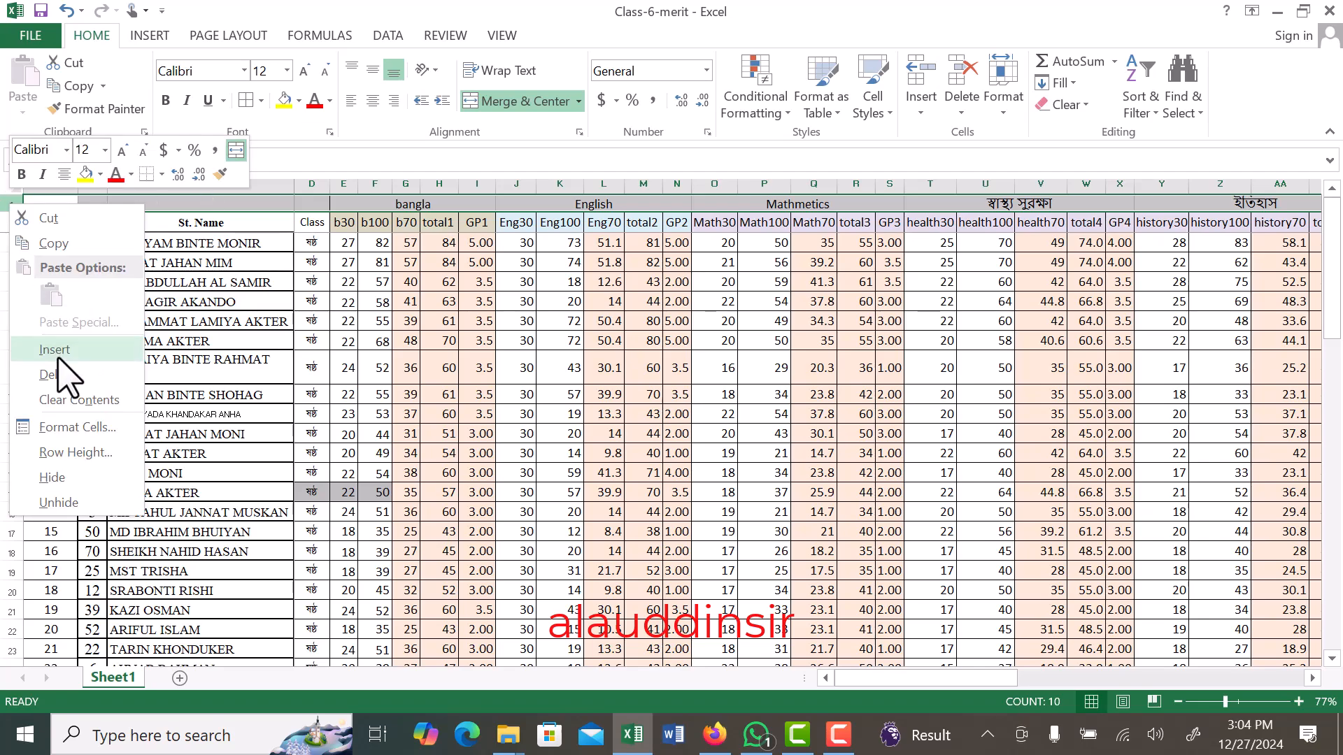
pyautogui.click(58, 374)
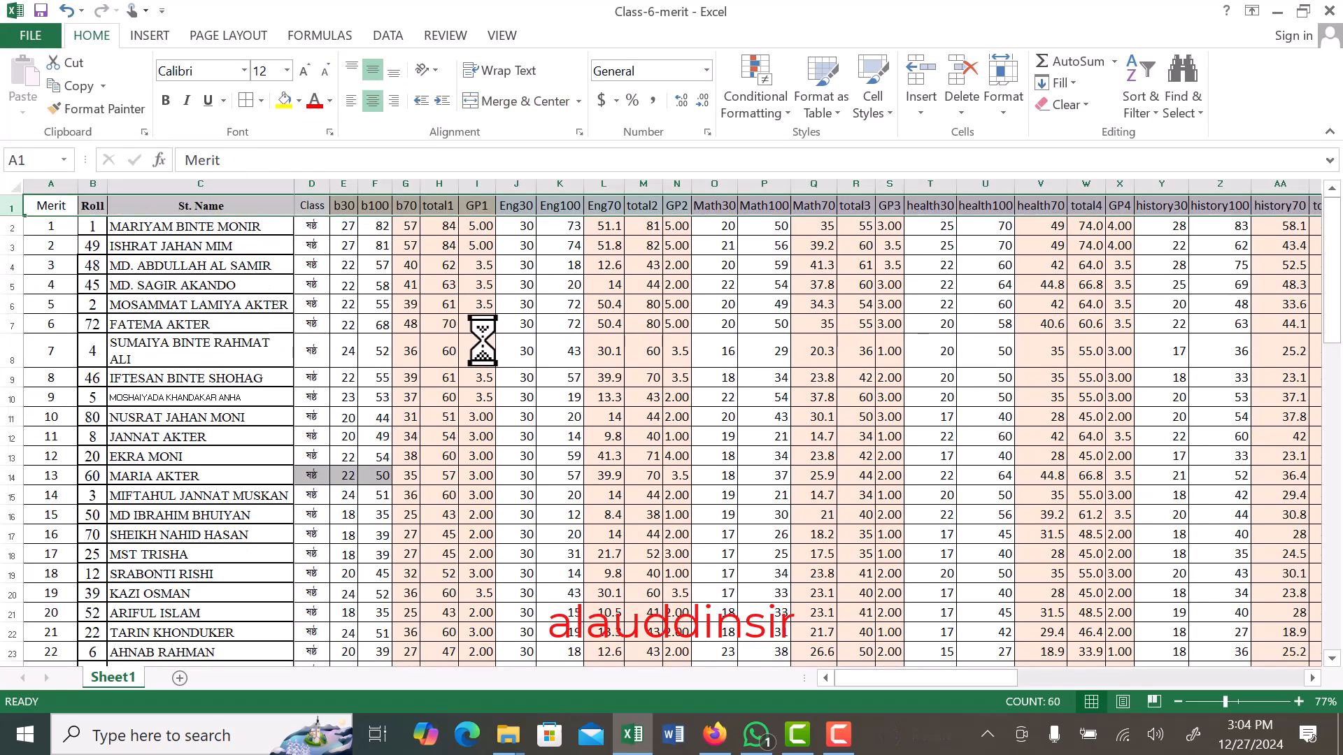
pyautogui.click(482, 343)
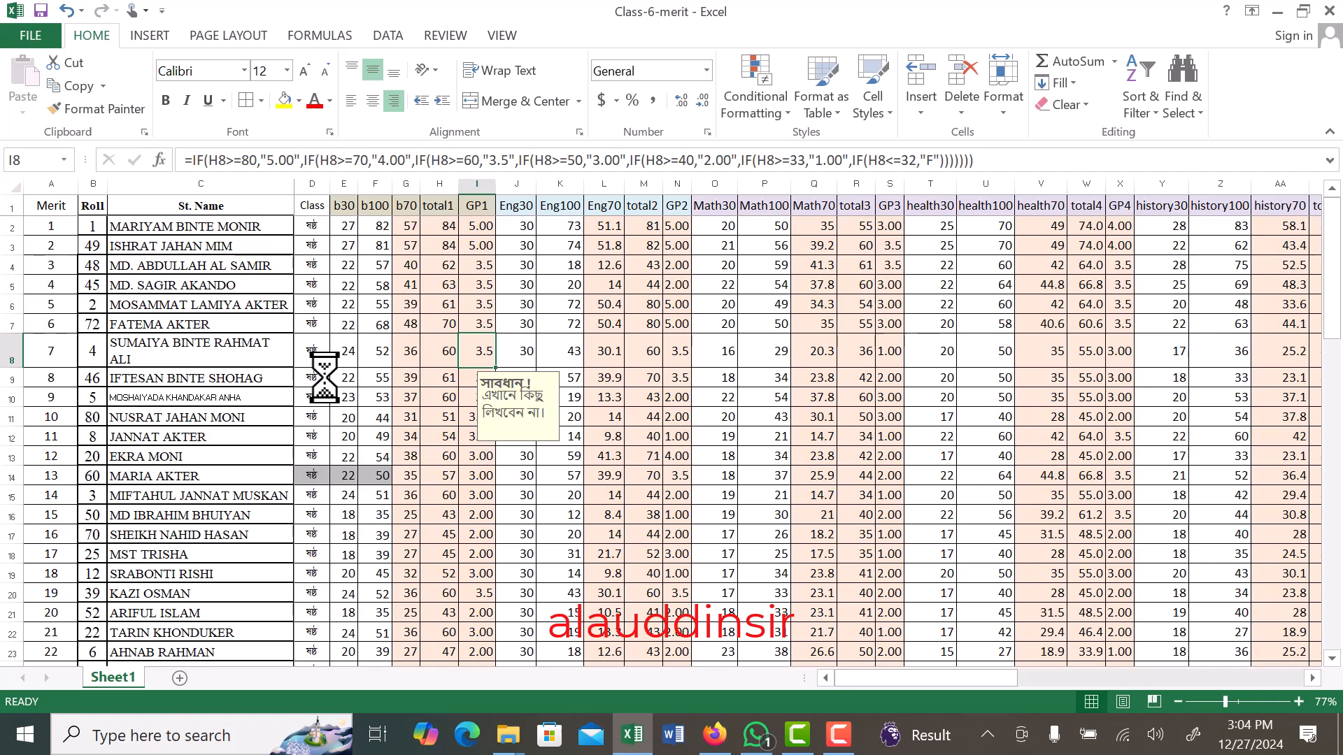
# - Close the Class-6-merit workbook and open the P.LS Word document from the Class-6 folder, declining to run its SQL command
pyautogui.click(1329, 11)
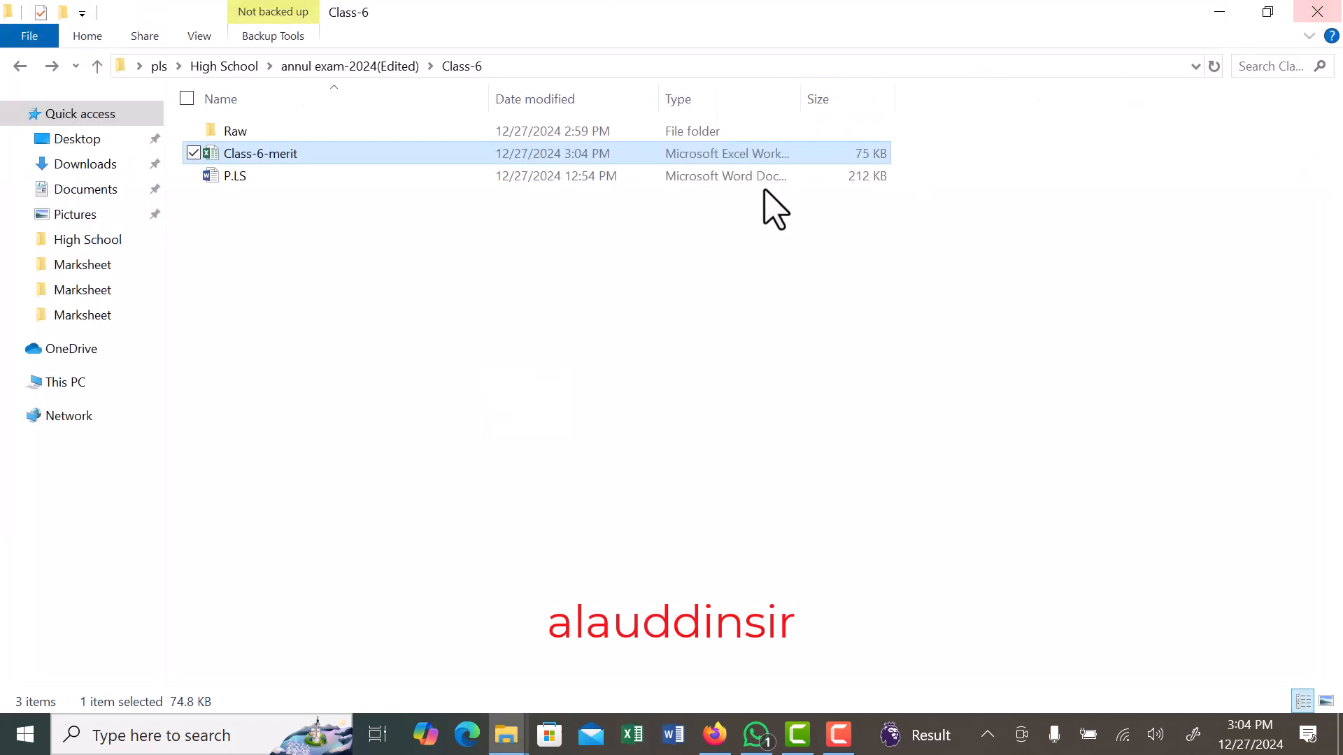
pyautogui.click(759, 419)
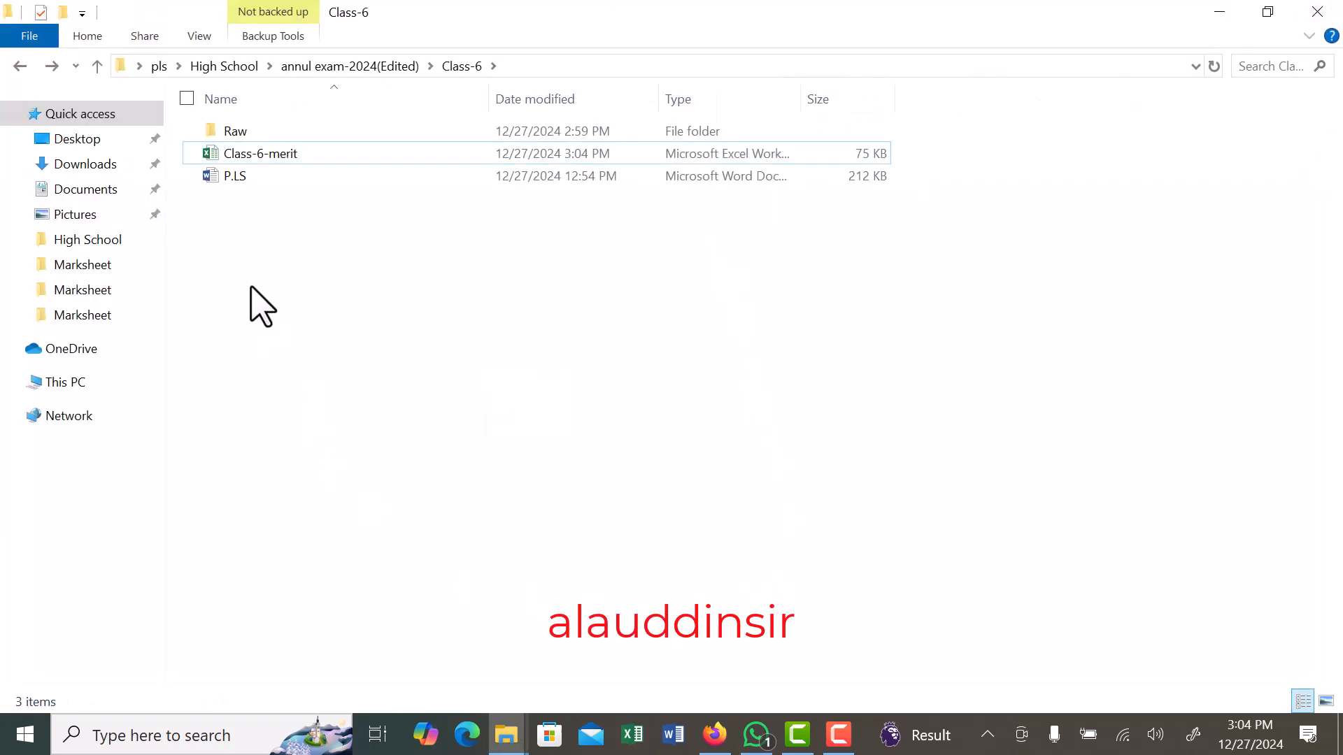
pyautogui.click(237, 179)
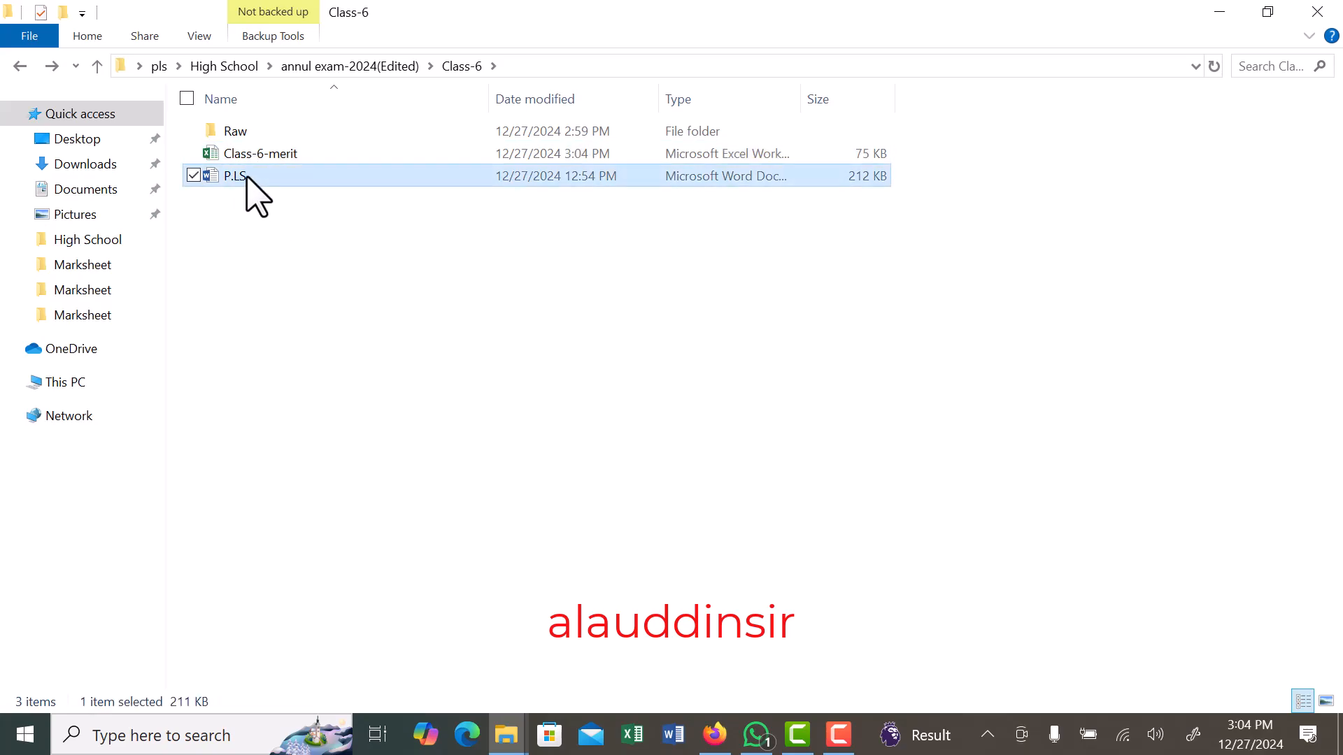
pyautogui.doubleClick(248, 179)
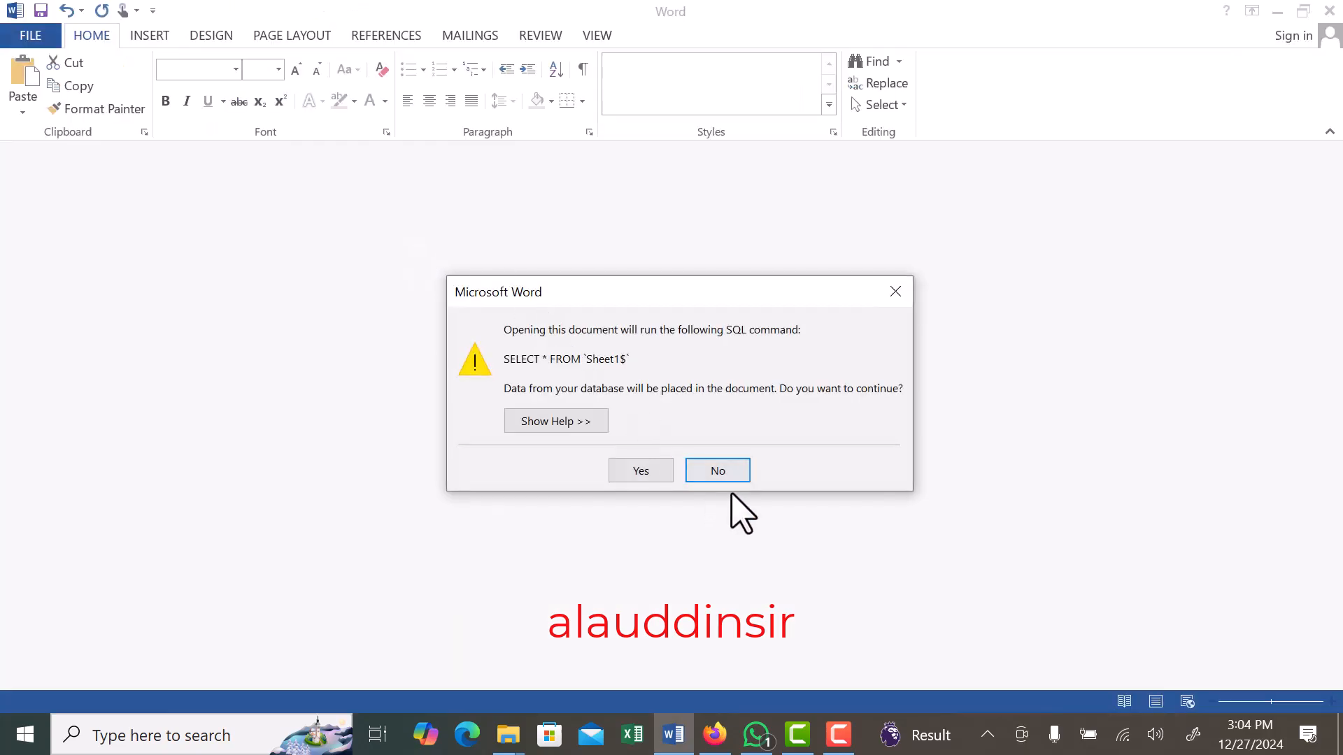
pyautogui.click(727, 472)
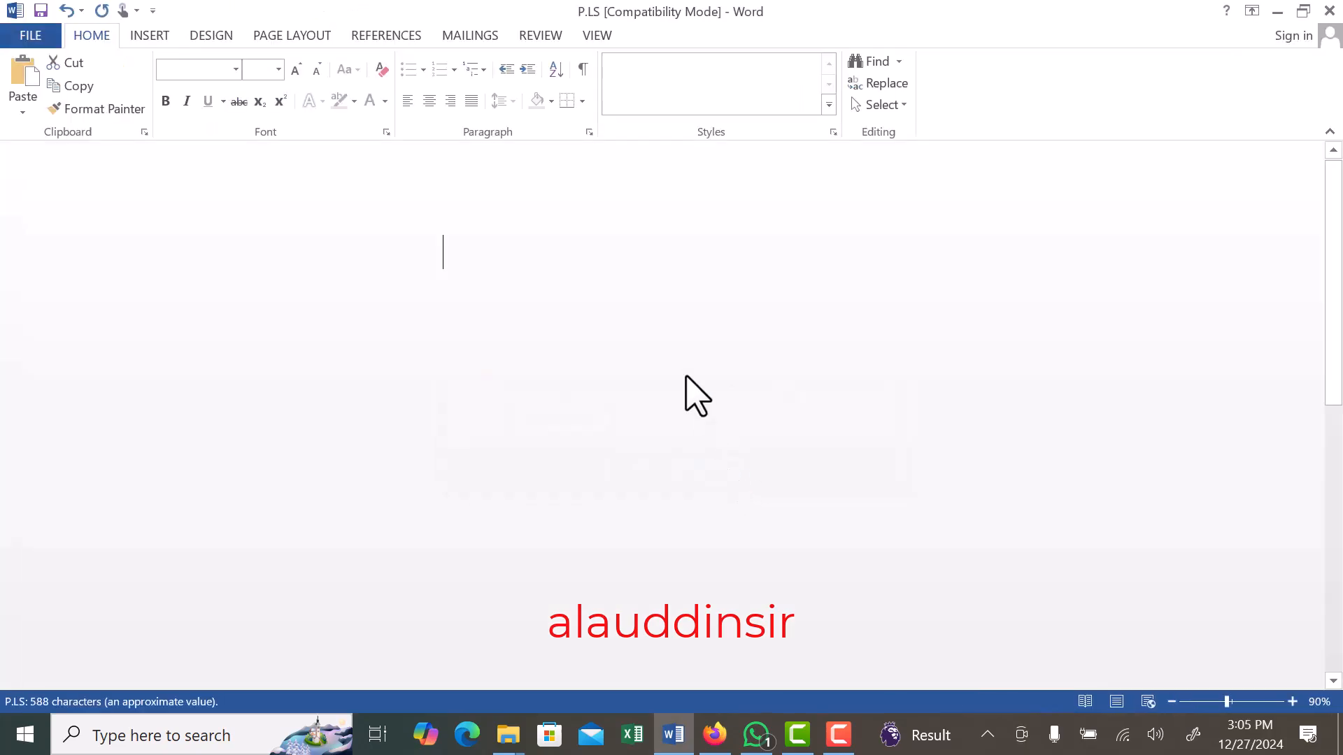
# - Look over the academic transcript template, from the student details and subject table down to the signature area
pyautogui.scroll(-5, 554, 357)
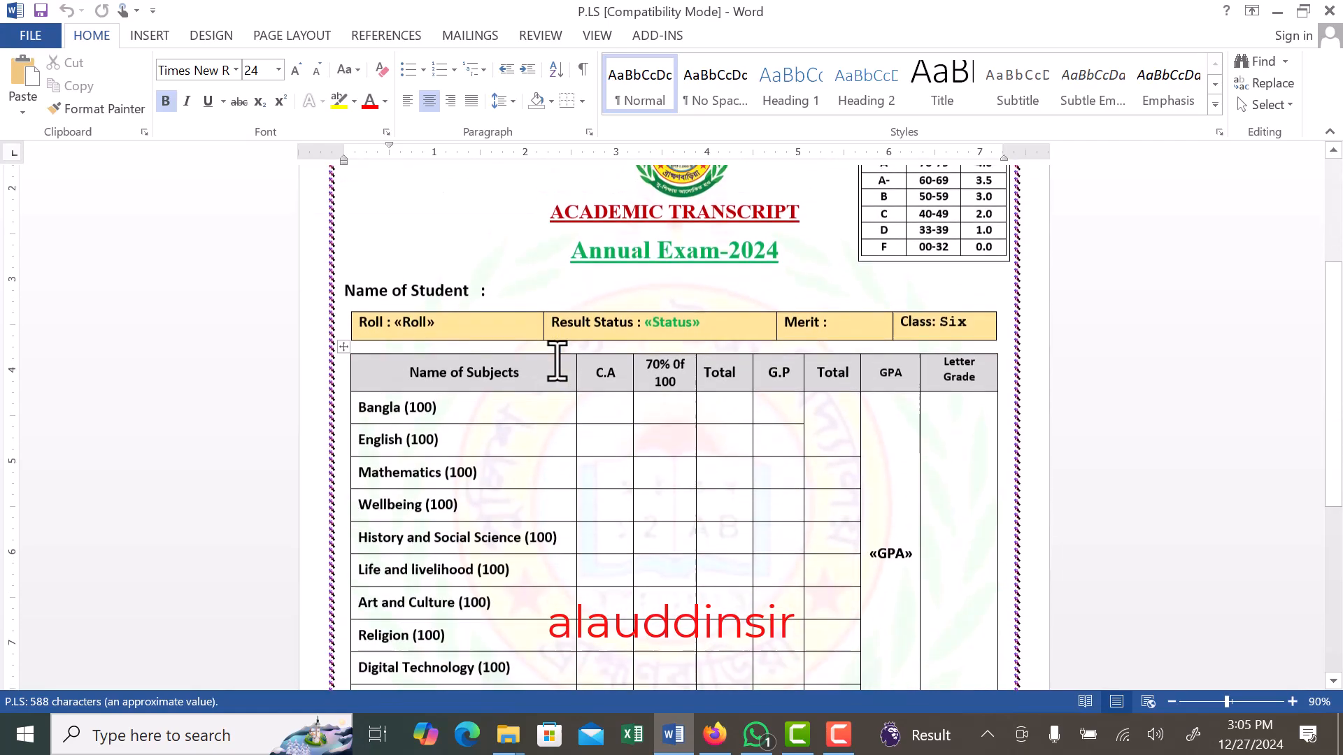
pyautogui.scroll(-8, 557, 361)
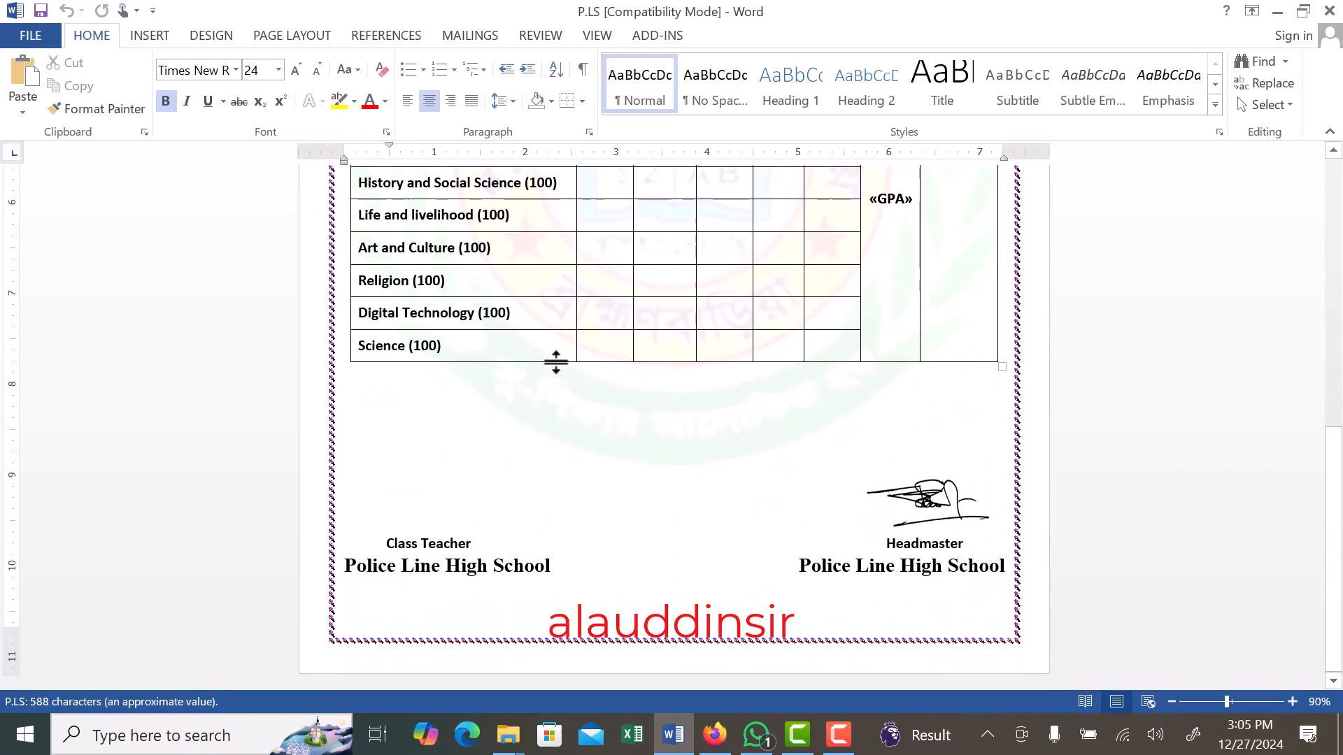
pyautogui.scroll(8, 556, 363)
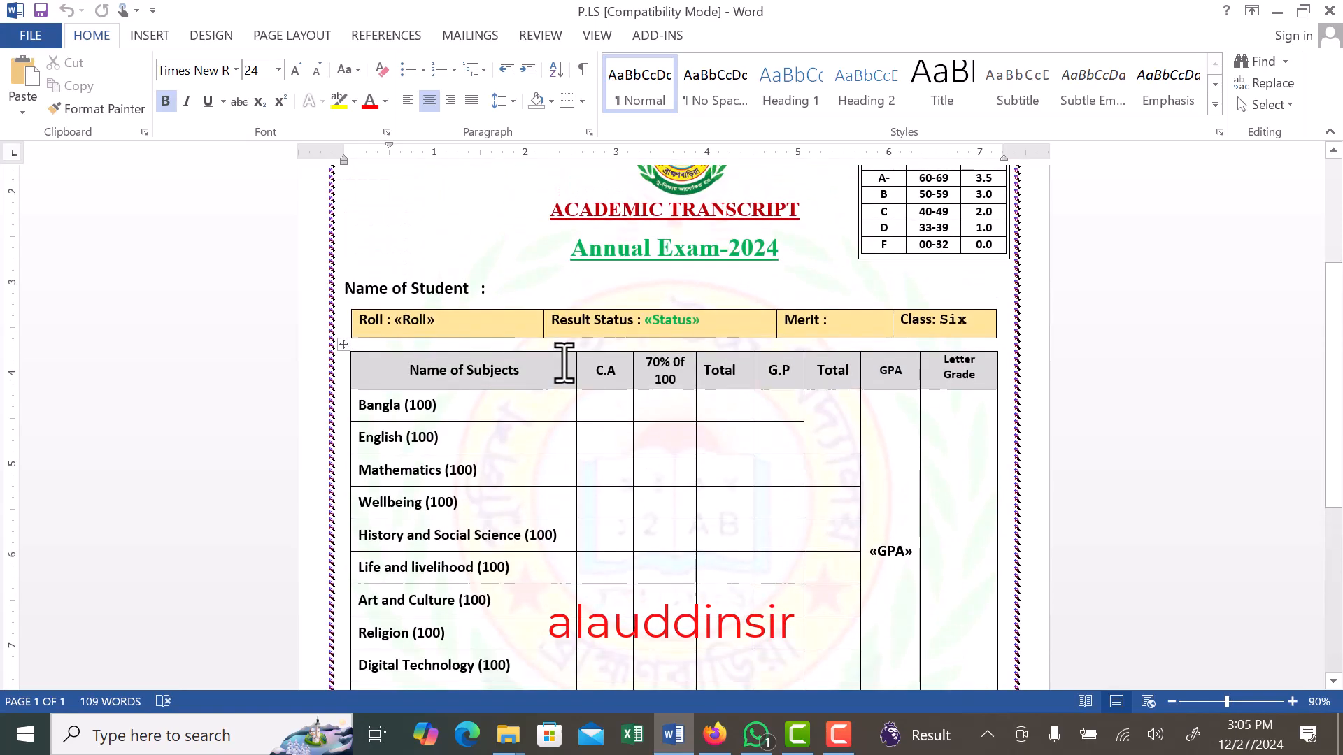
pyautogui.scroll(-3, 564, 363)
pyautogui.scroll(2, 563, 363)
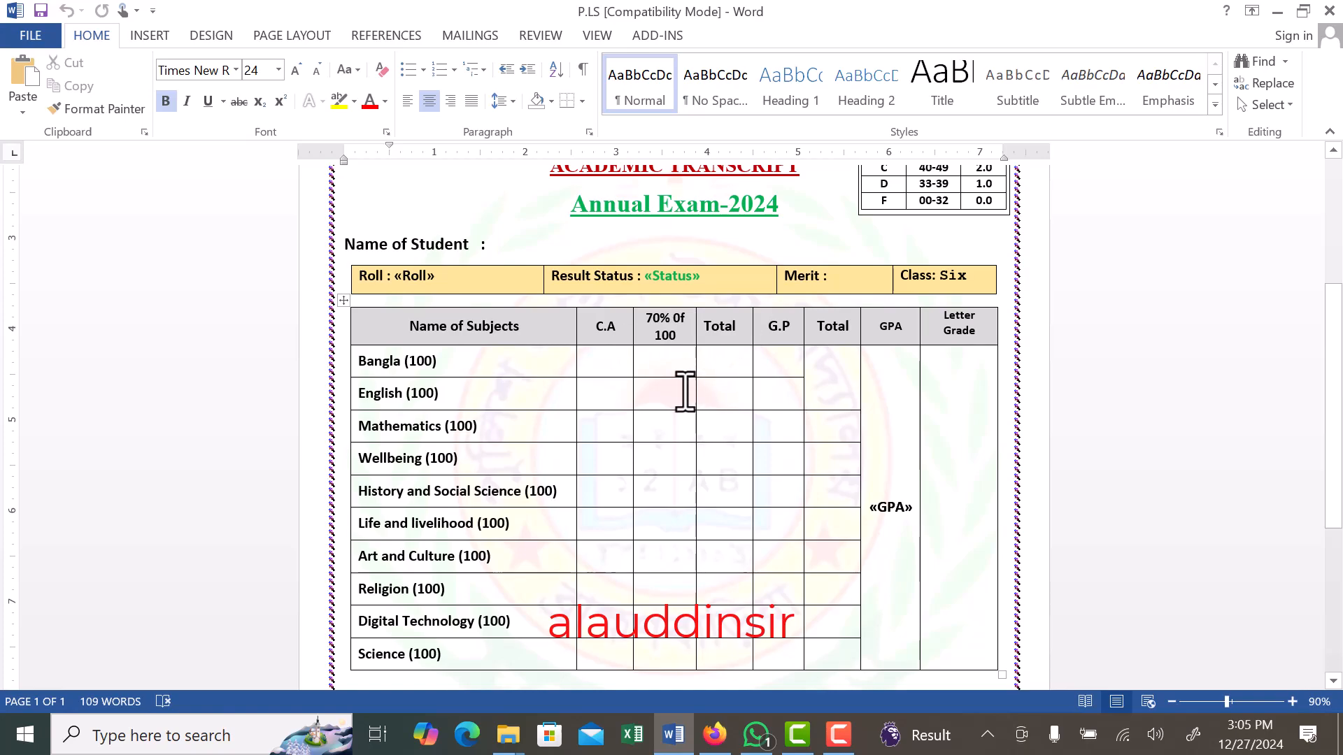
pyautogui.scroll(-2, 672, 369)
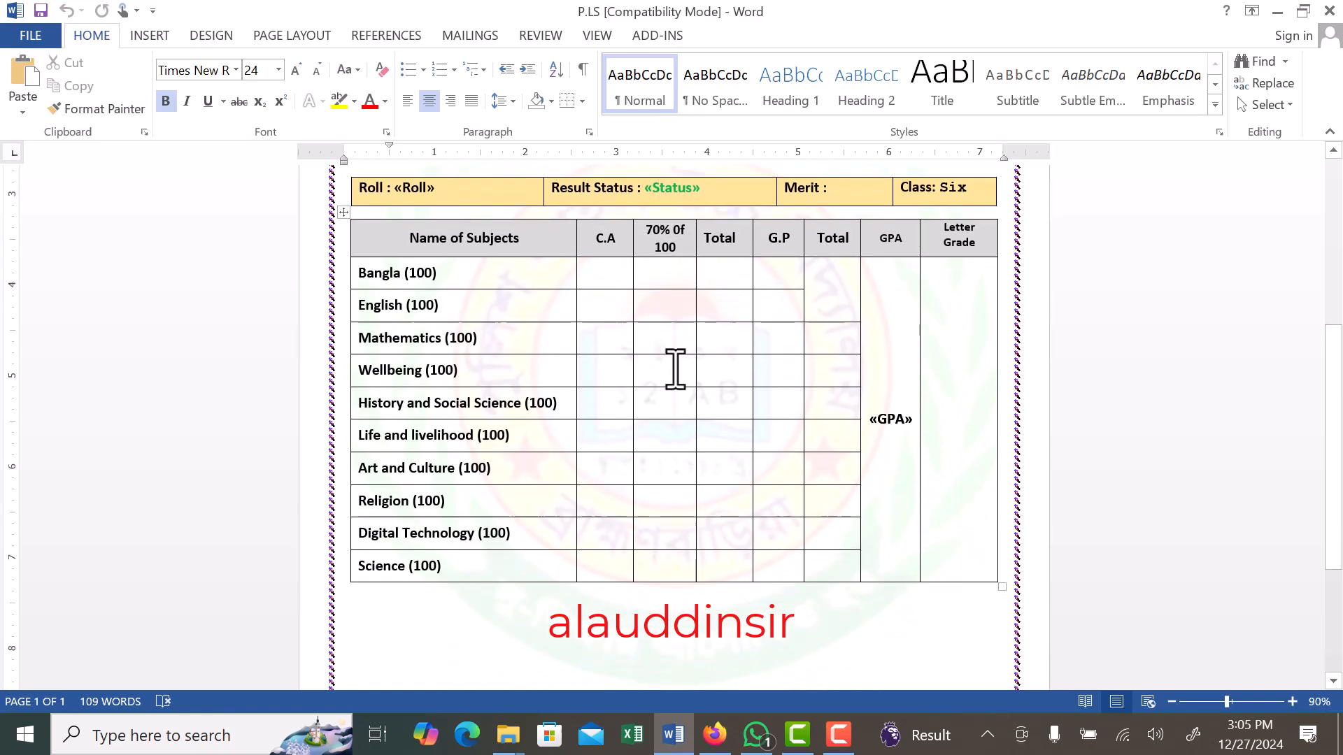
pyautogui.scroll(2, 672, 366)
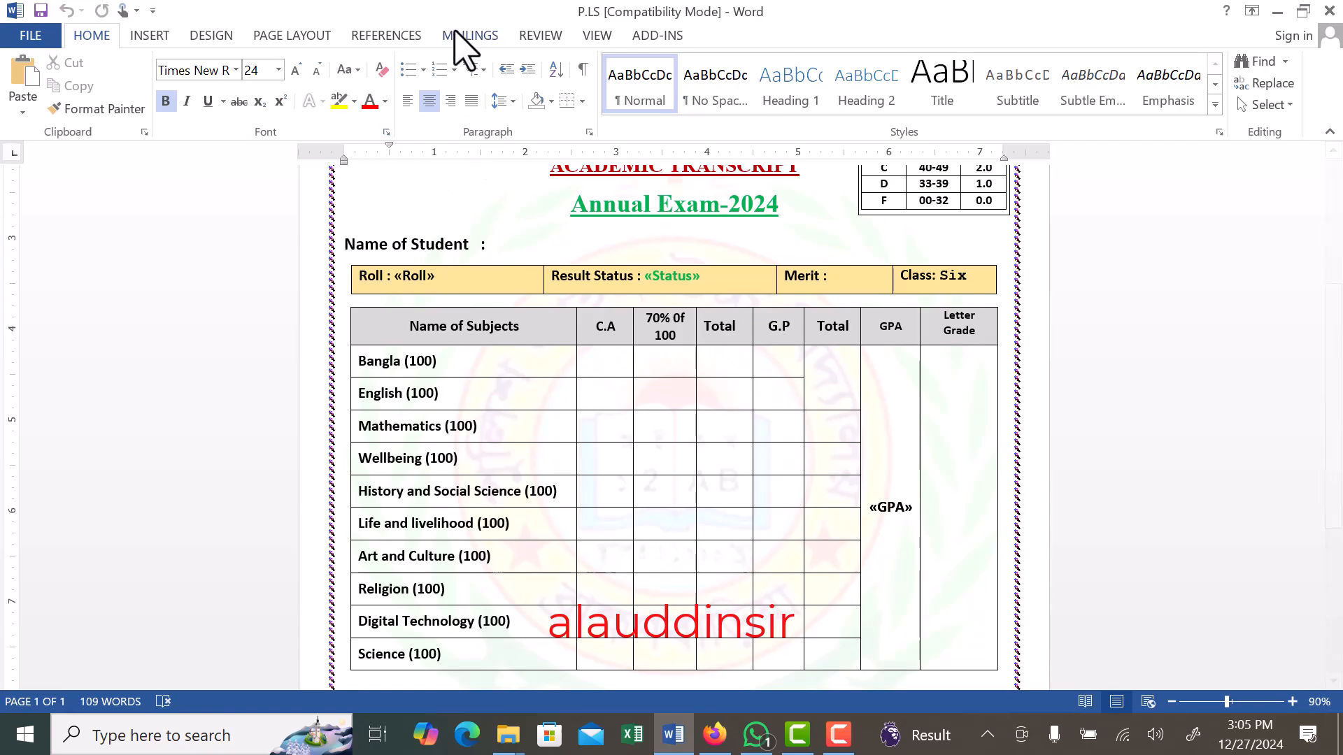
# - Start choosing an existing mail merge recipient list and browse to Desktop > pls > High School > annul exam-2024(Edited) > Class-6
pyautogui.click(478, 38)
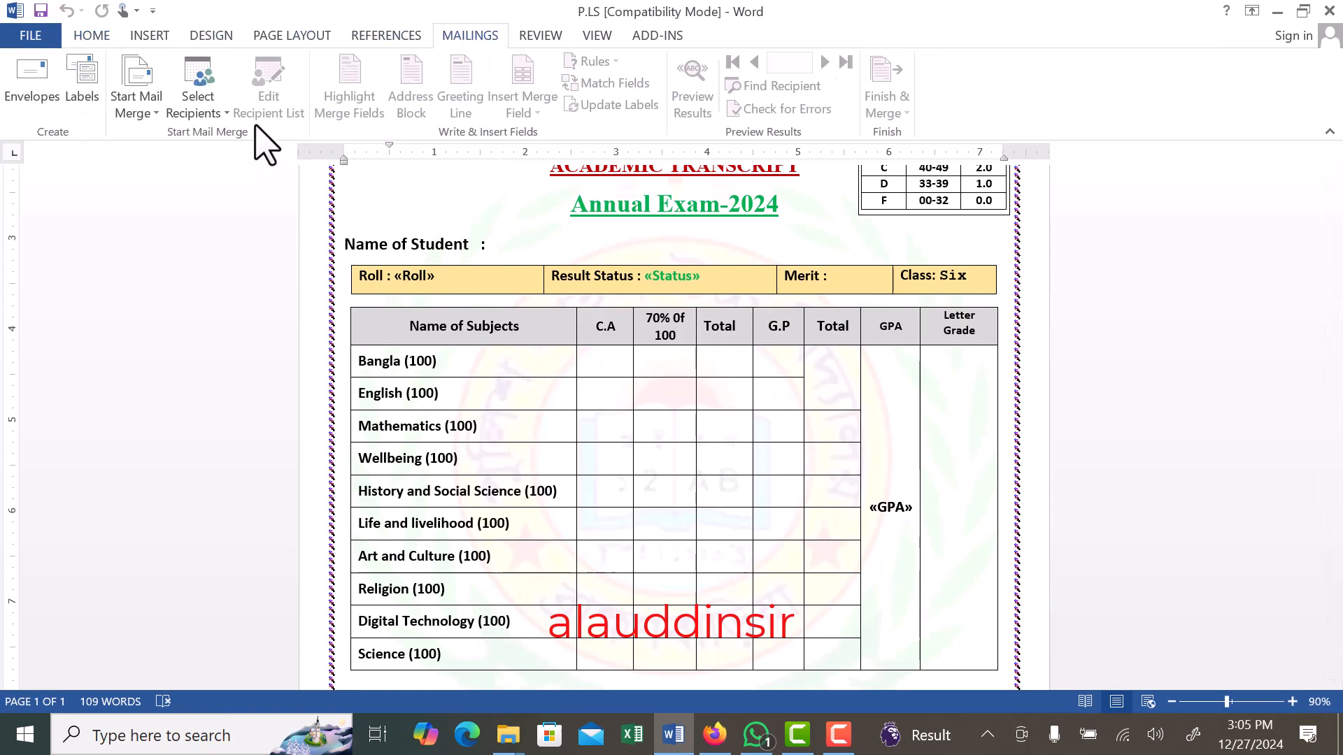
pyautogui.click(200, 108)
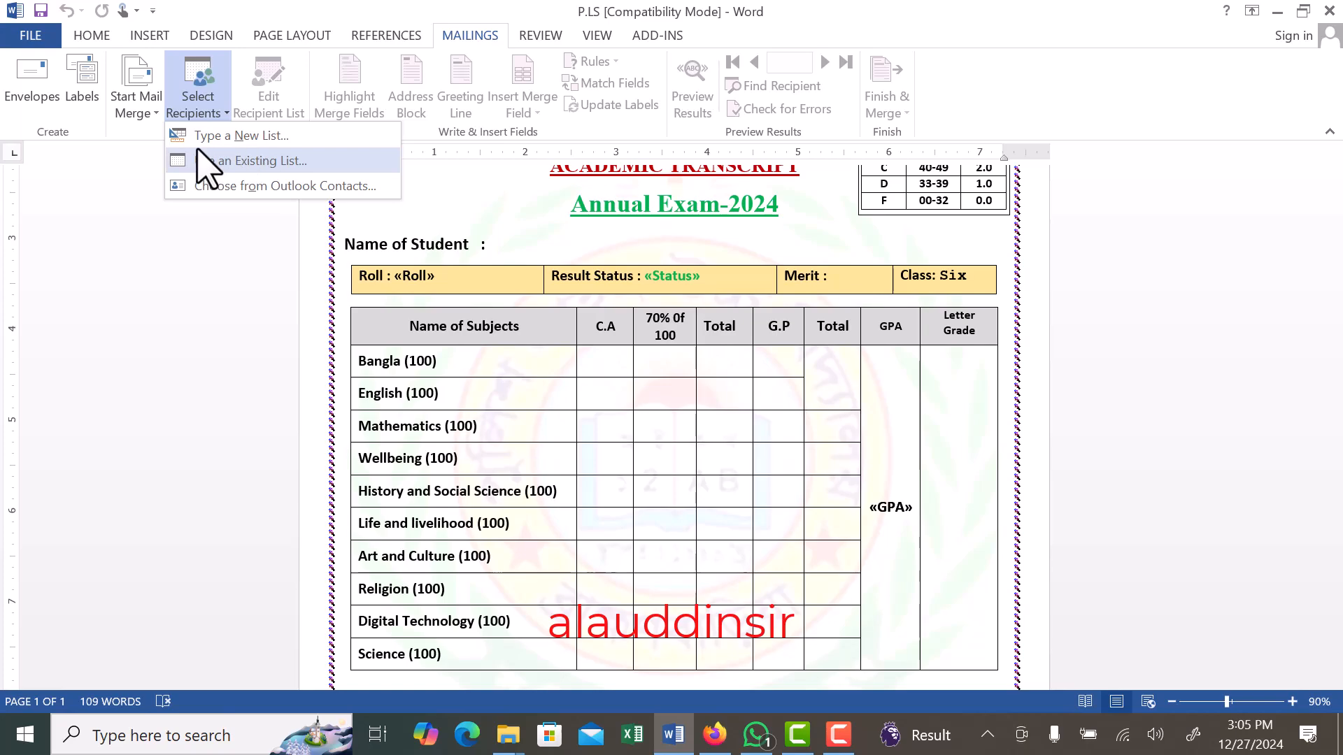
pyautogui.click(269, 162)
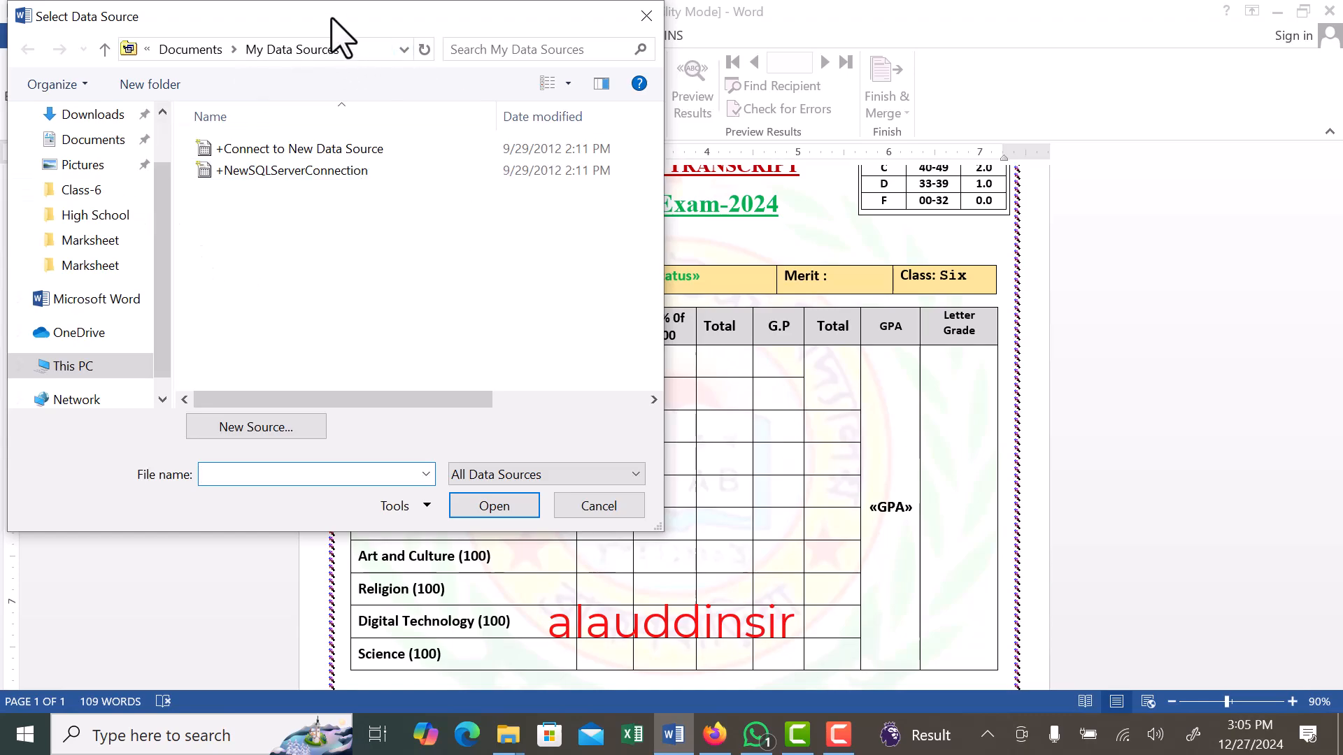
pyautogui.moveTo(332, 18); pyautogui.dragTo(502, 51)
pyautogui.moveTo(339, 302); pyautogui.dragTo(331, 204)
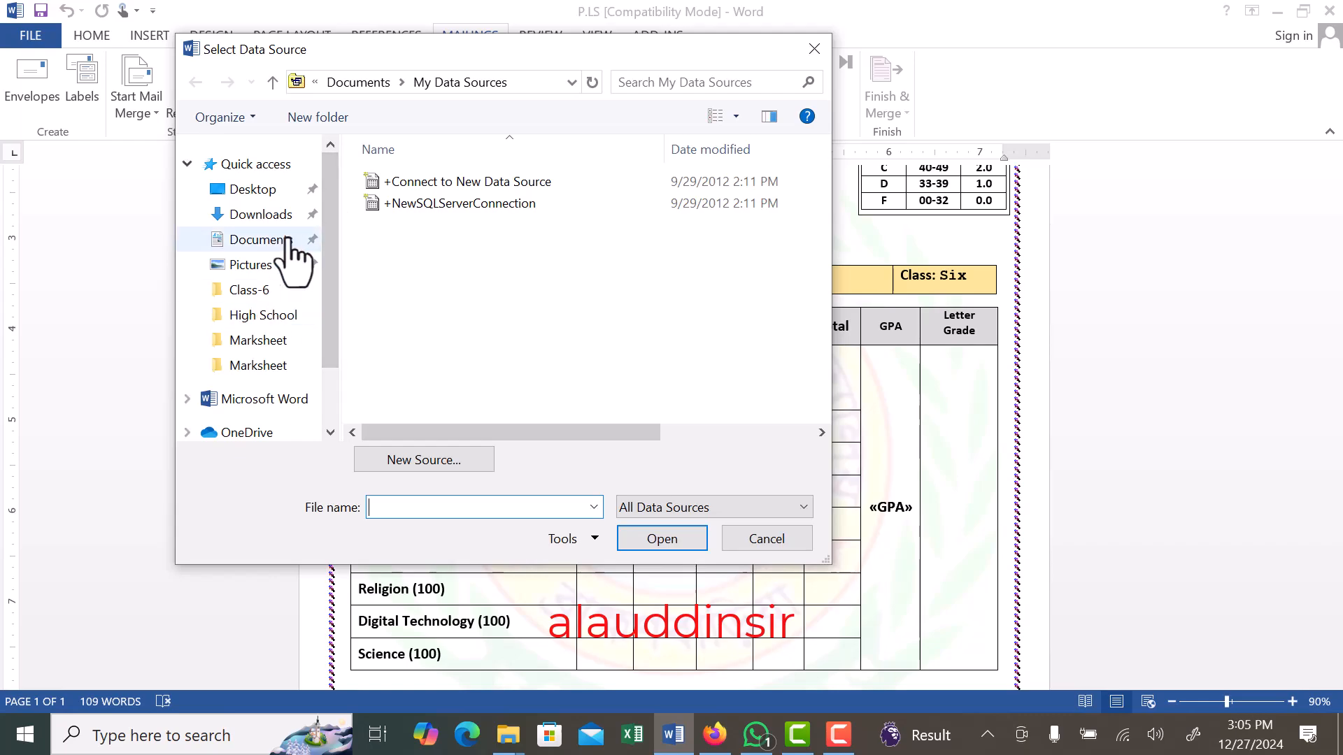
pyautogui.click(250, 190)
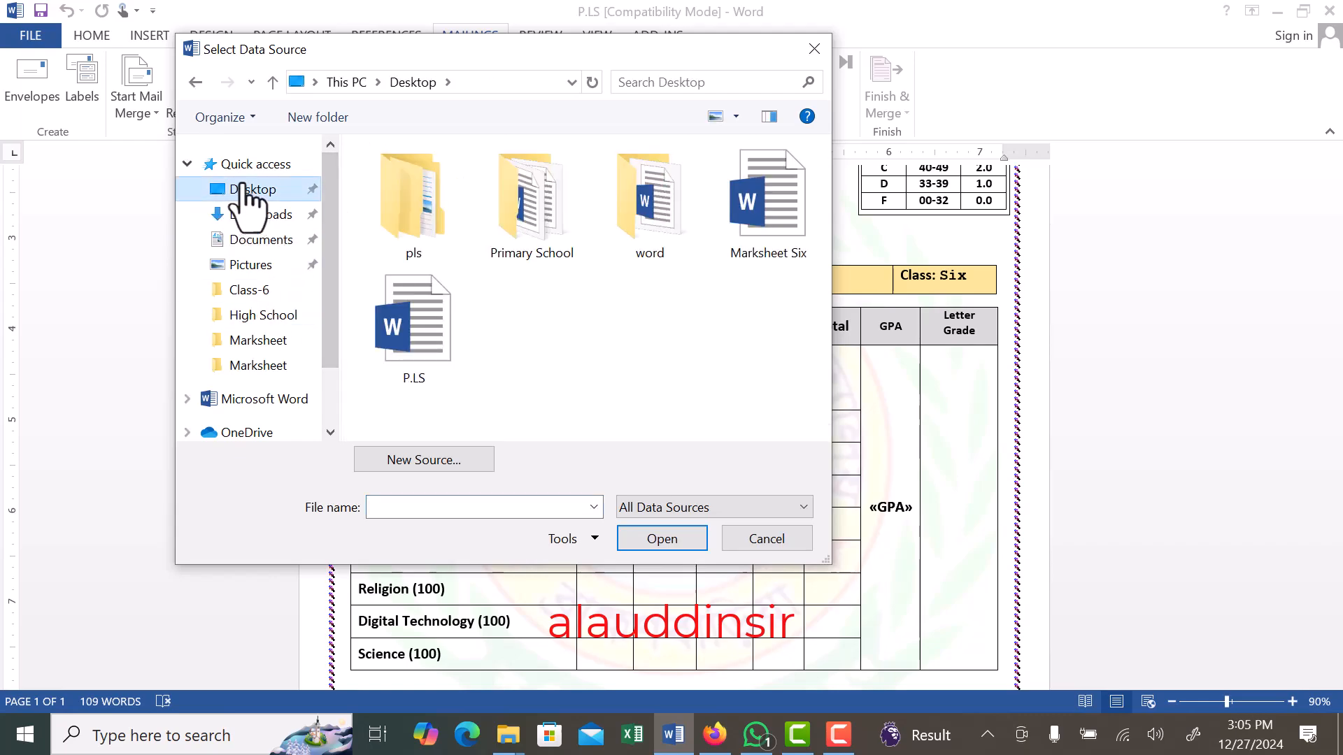
pyautogui.doubleClick(413, 201)
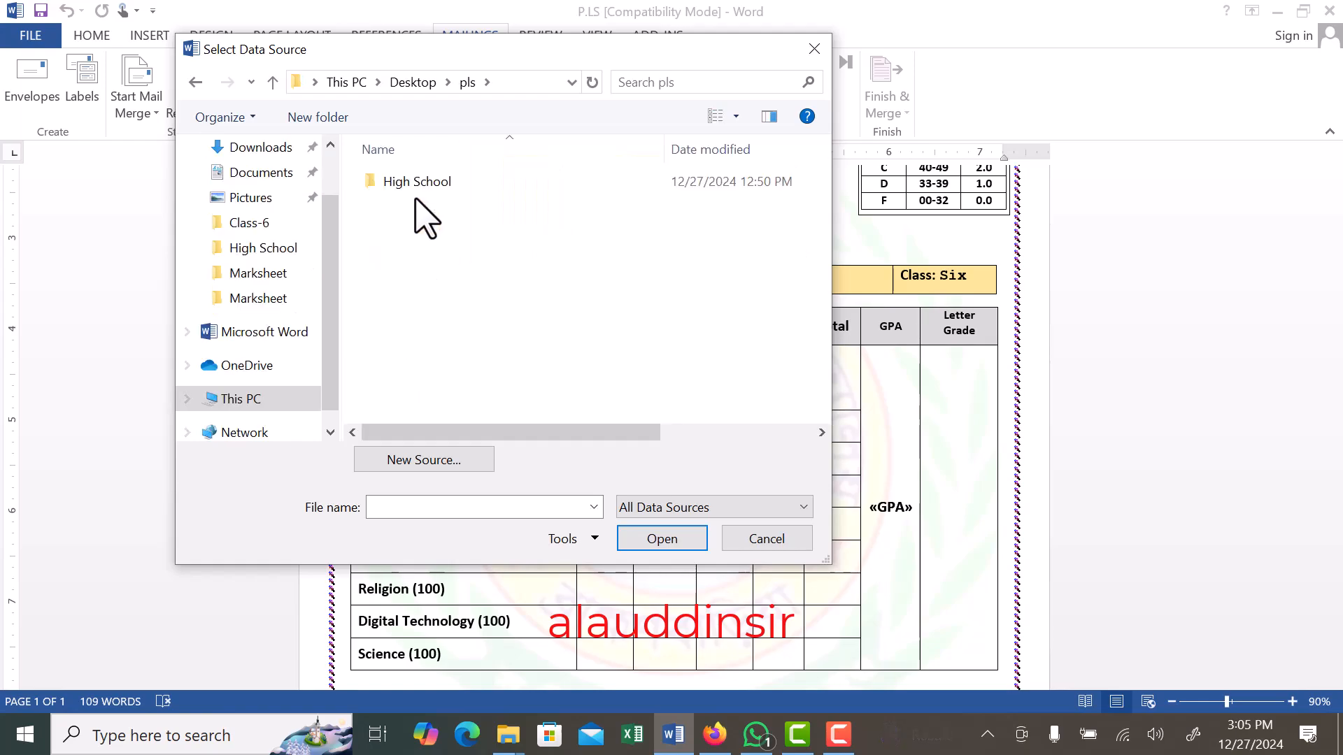
pyautogui.doubleClick(415, 183)
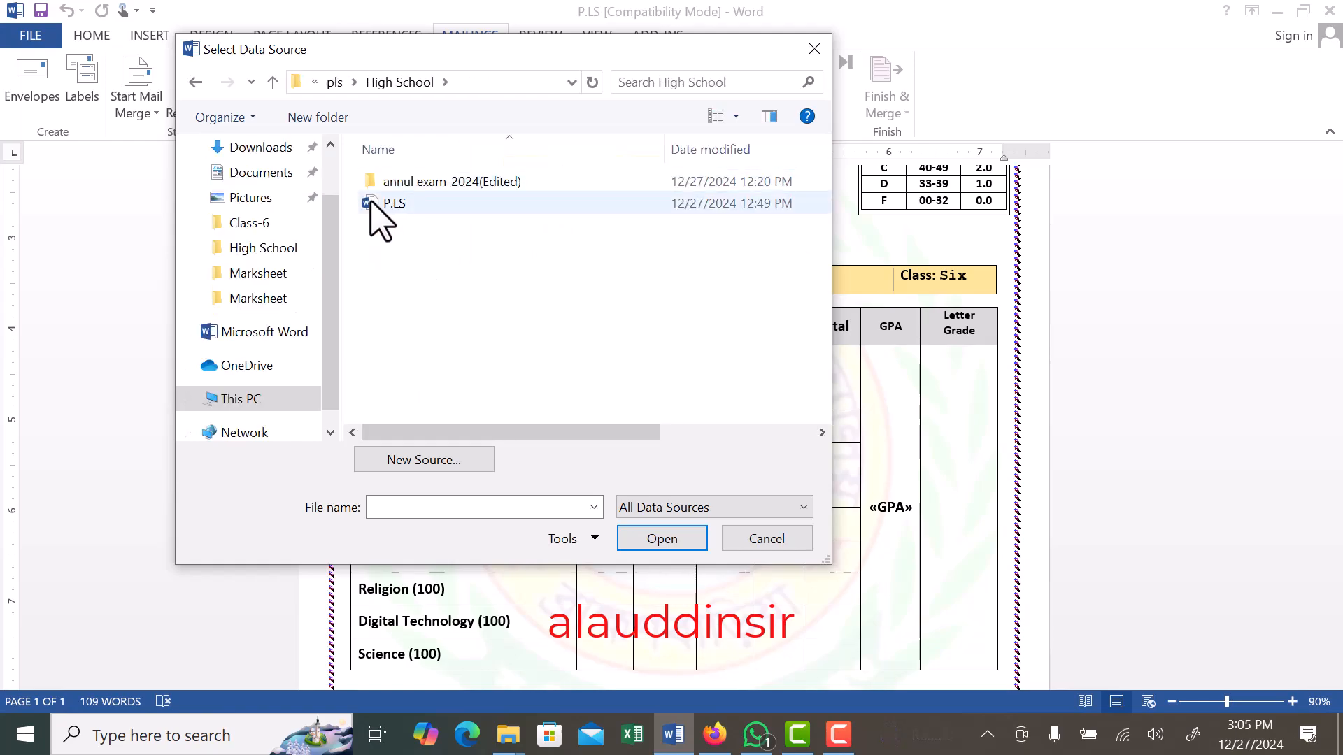
pyautogui.doubleClick(415, 183)
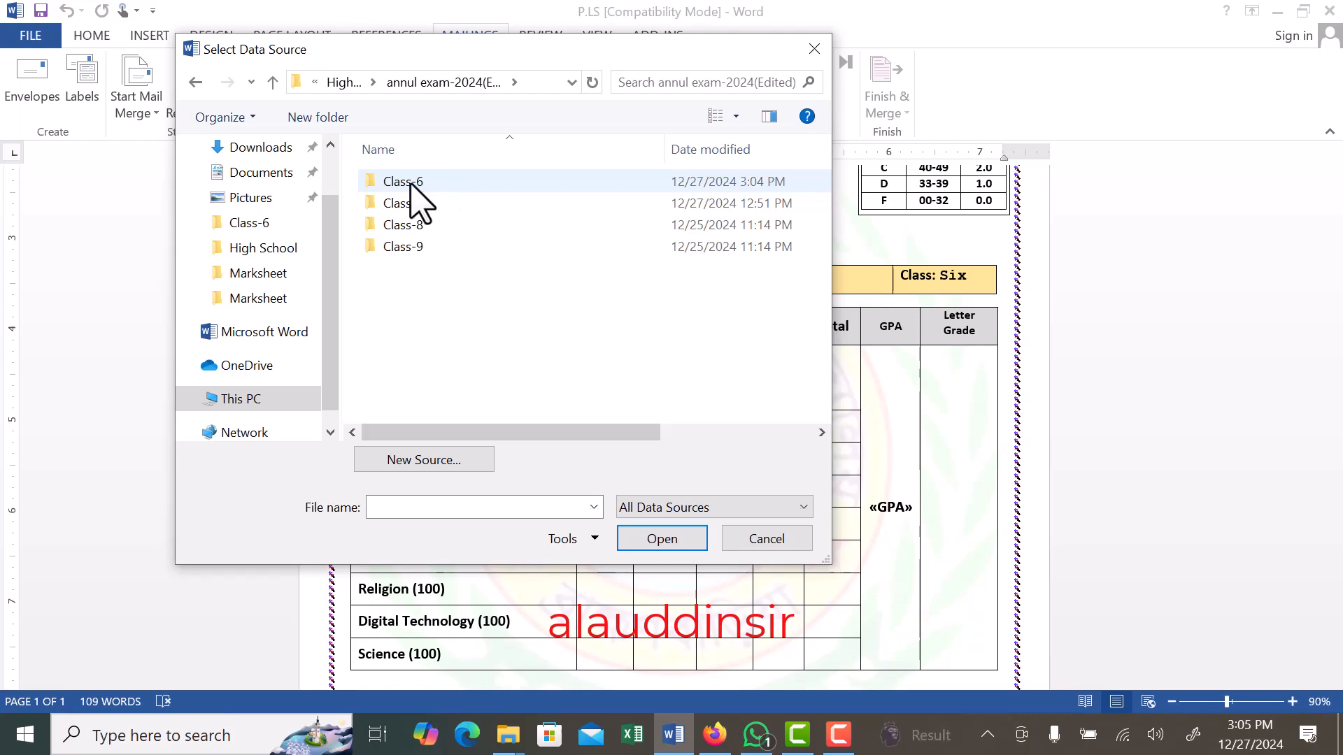
pyautogui.doubleClick(414, 183)
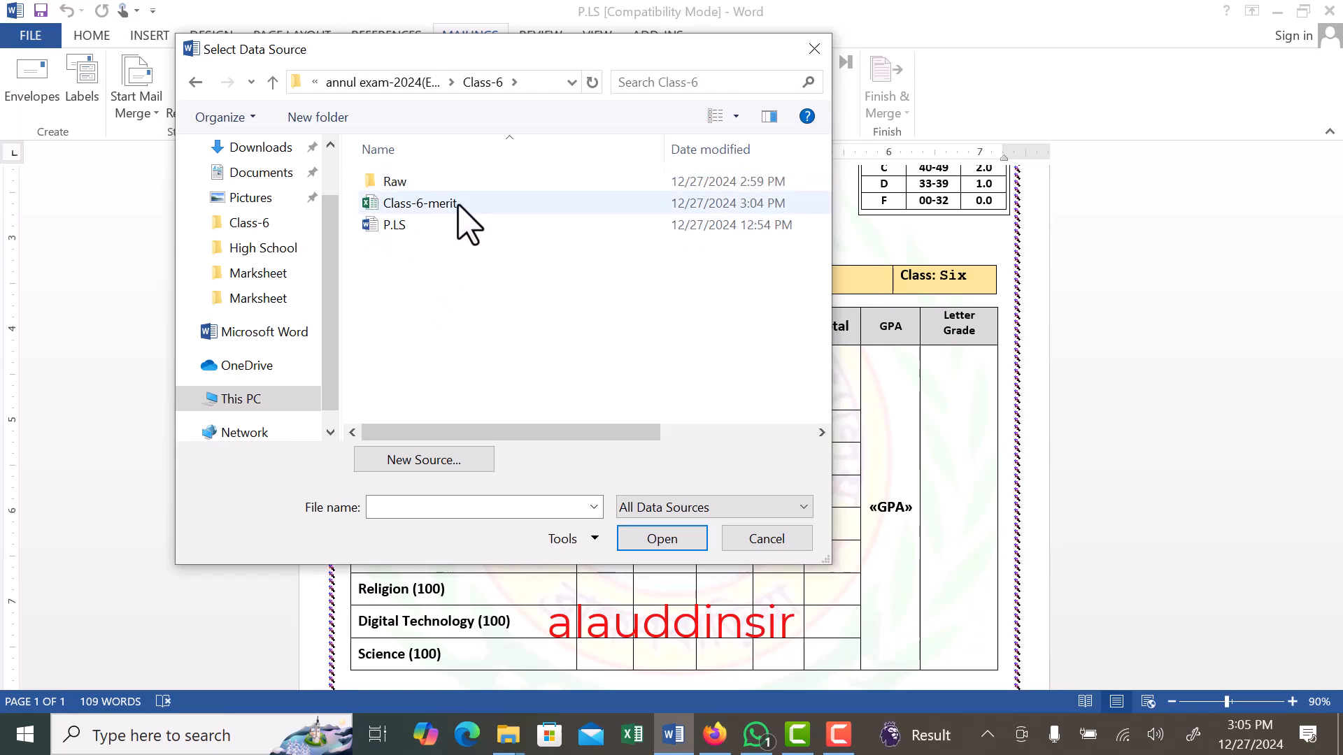
# - Connect the Class-6-merit workbook as the data source, using table Sheet1$ with its first row as column headers
pyautogui.click(412, 203)
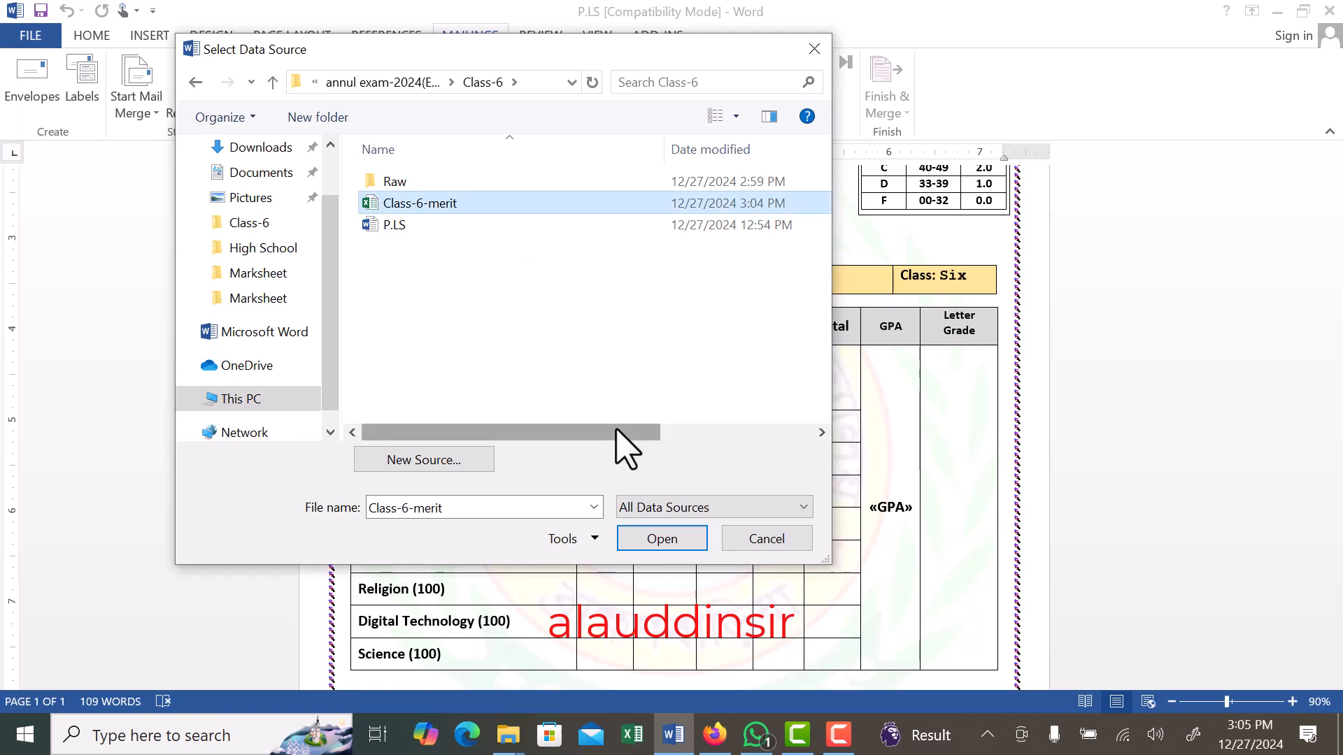
pyautogui.click(662, 538)
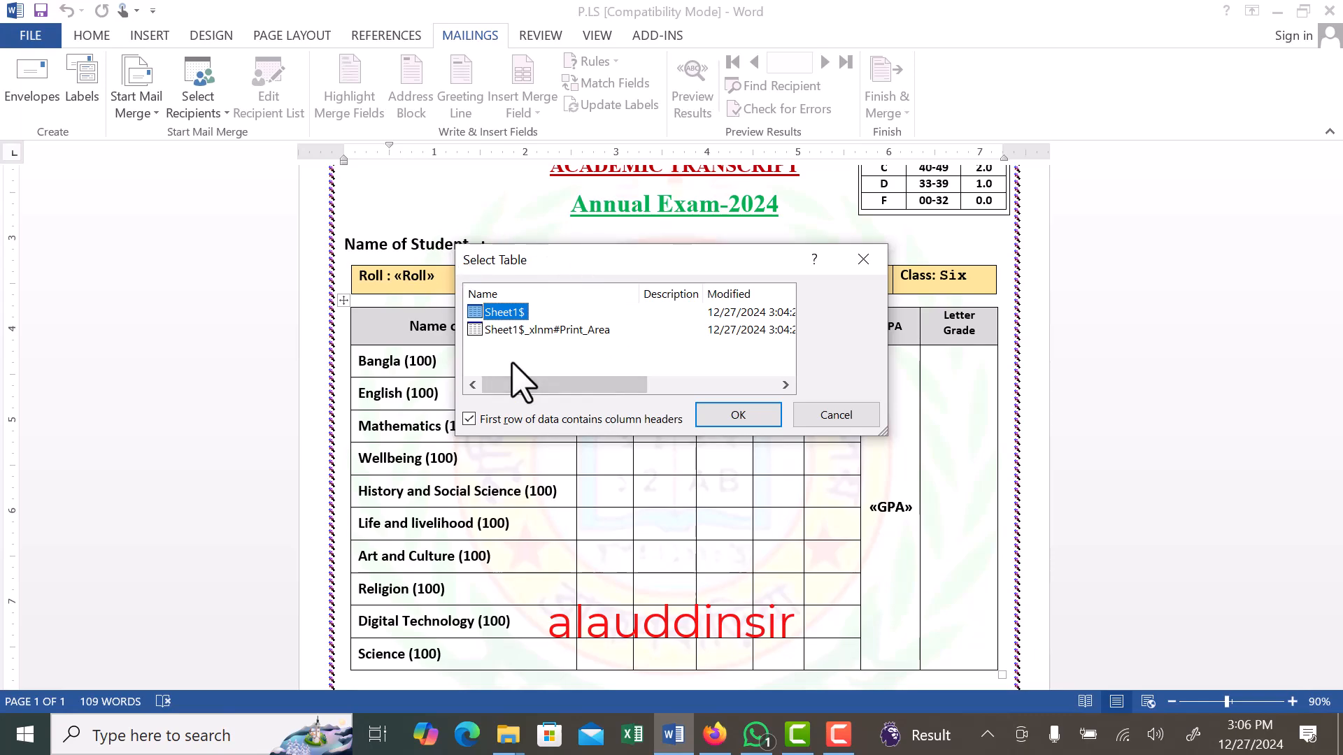
pyautogui.click(739, 416)
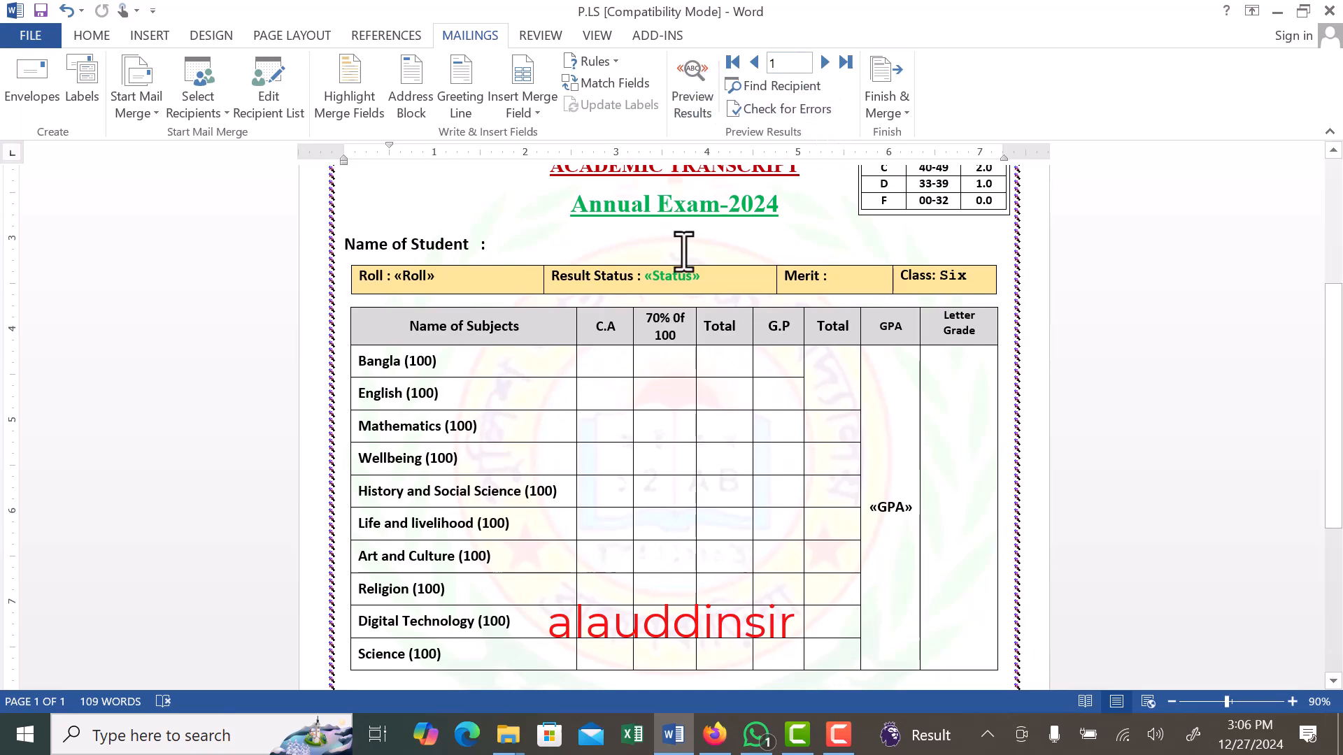
# - Insert the St_Name merge field after "Name of Student :" in the transcript
pyautogui.scroll(5, 542, 377)
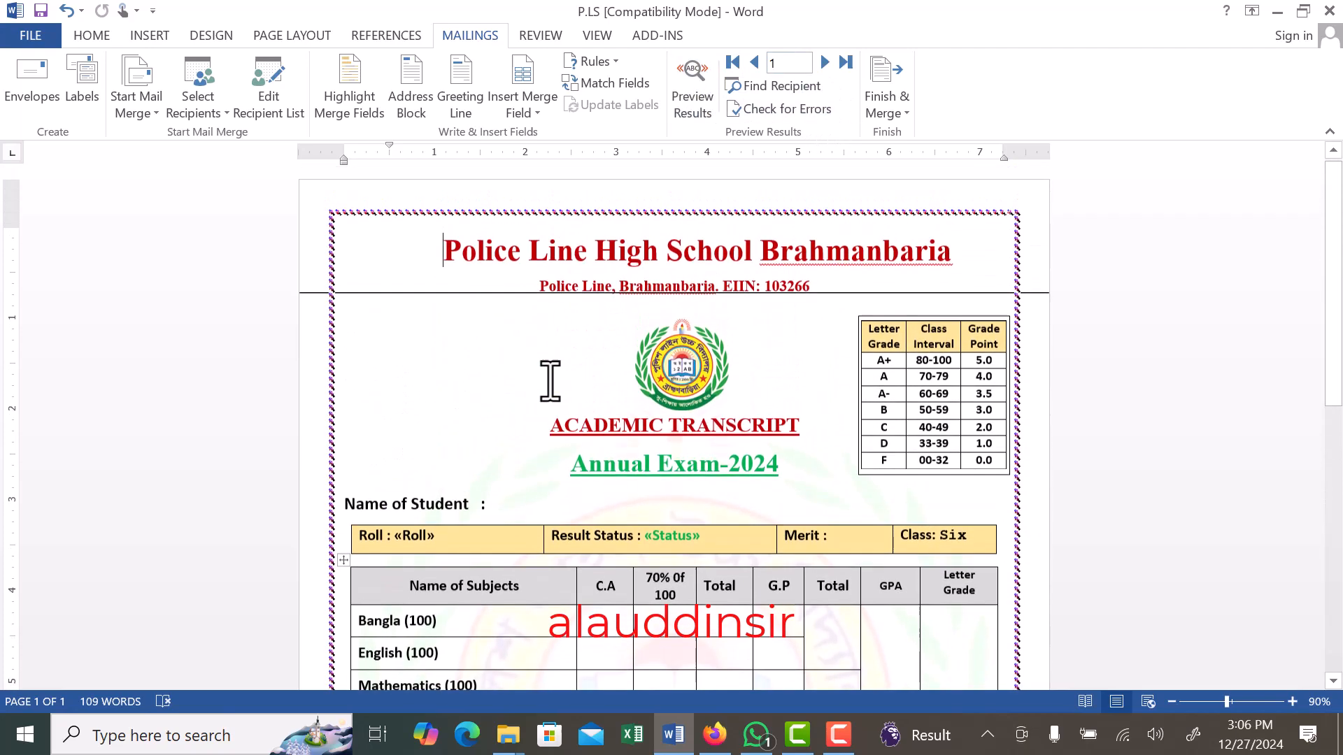
pyautogui.scroll(-2, 533, 375)
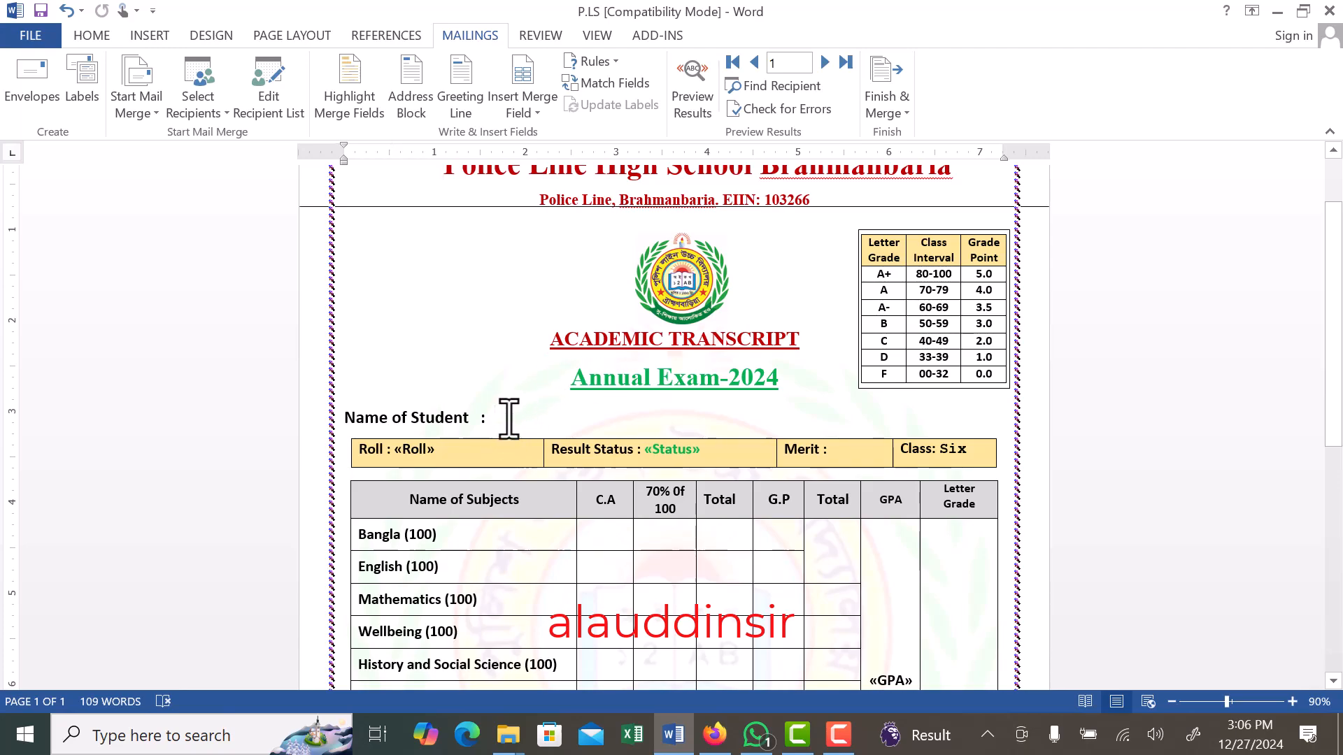
pyautogui.click(509, 418)
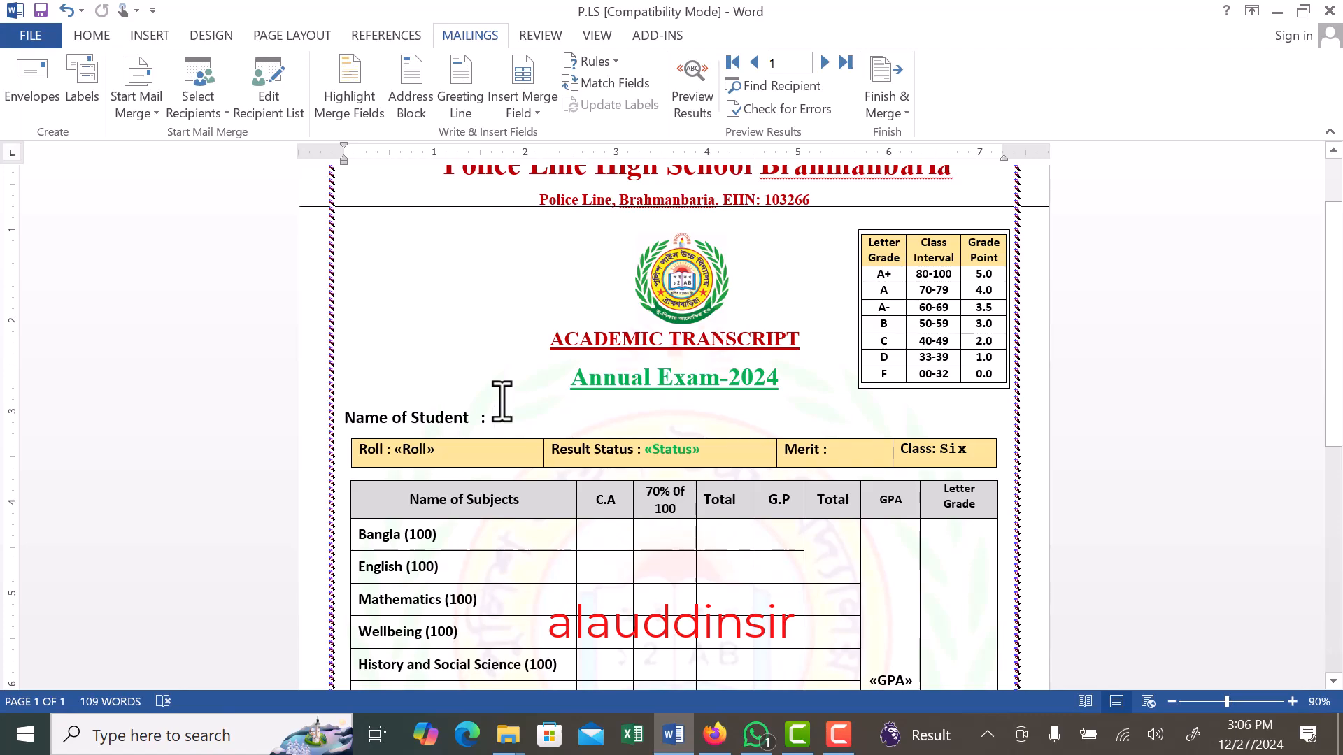
pyautogui.click(537, 113)
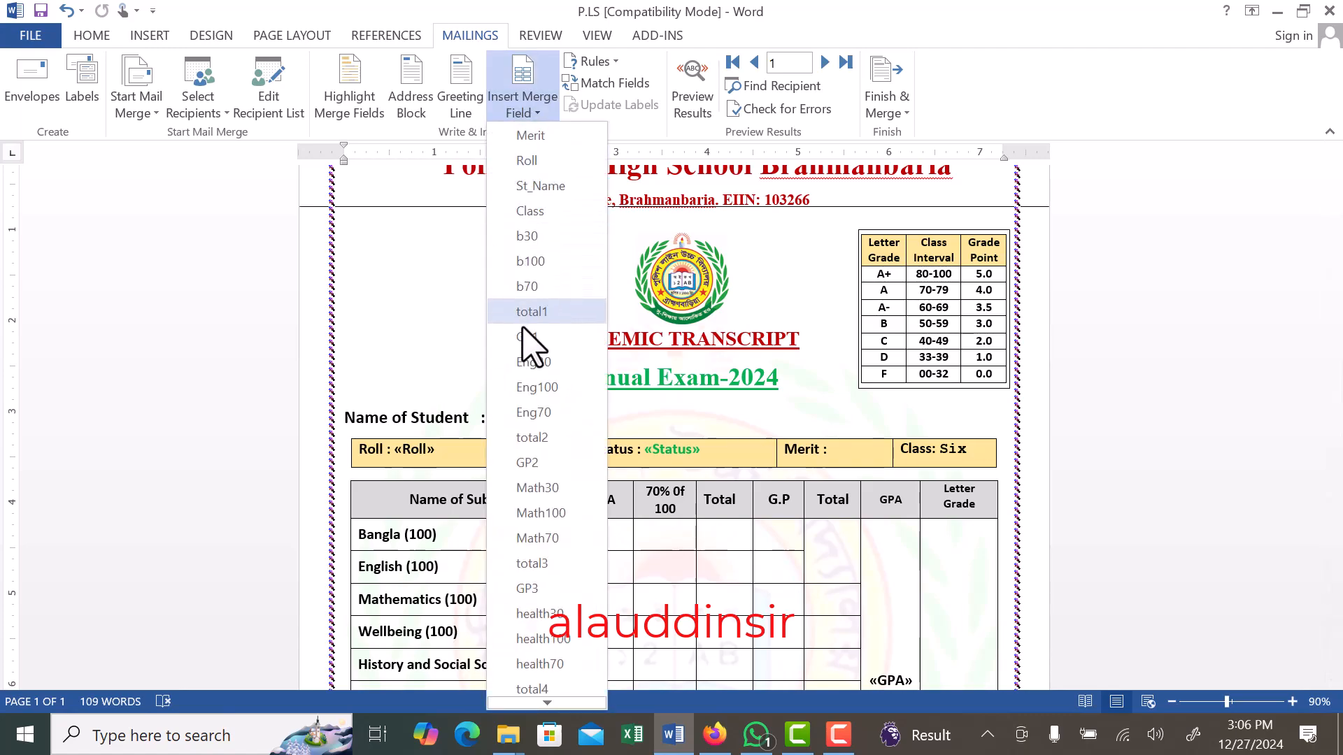
pyautogui.scroll(-5, 549, 538)
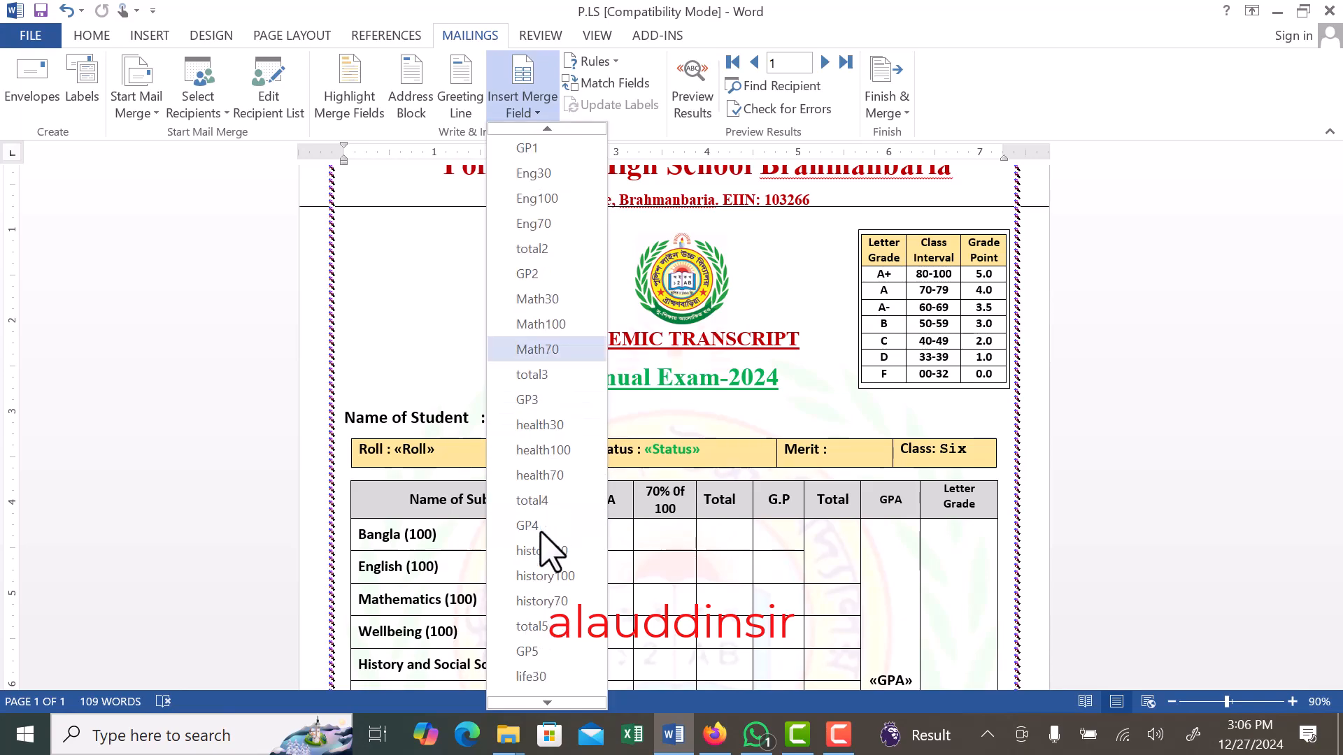
pyautogui.scroll(-10, 548, 553)
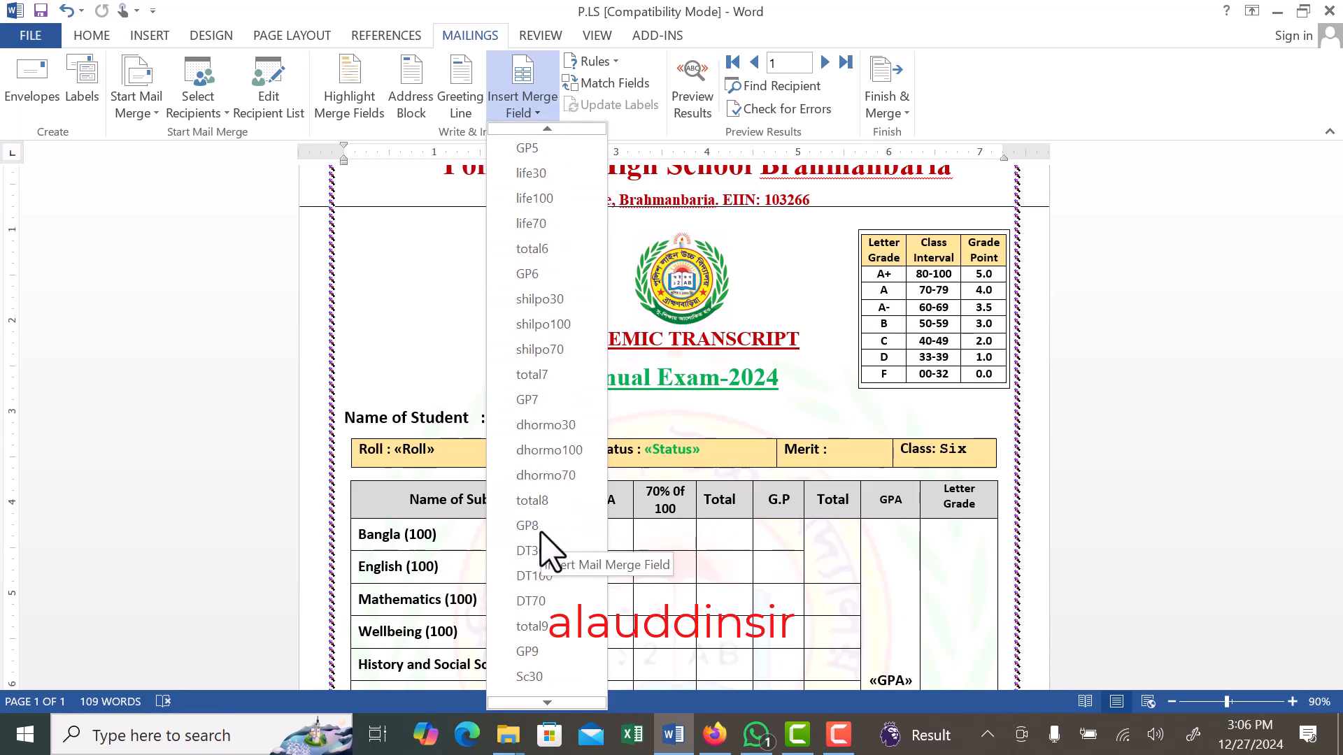
pyautogui.scroll(15, 542, 535)
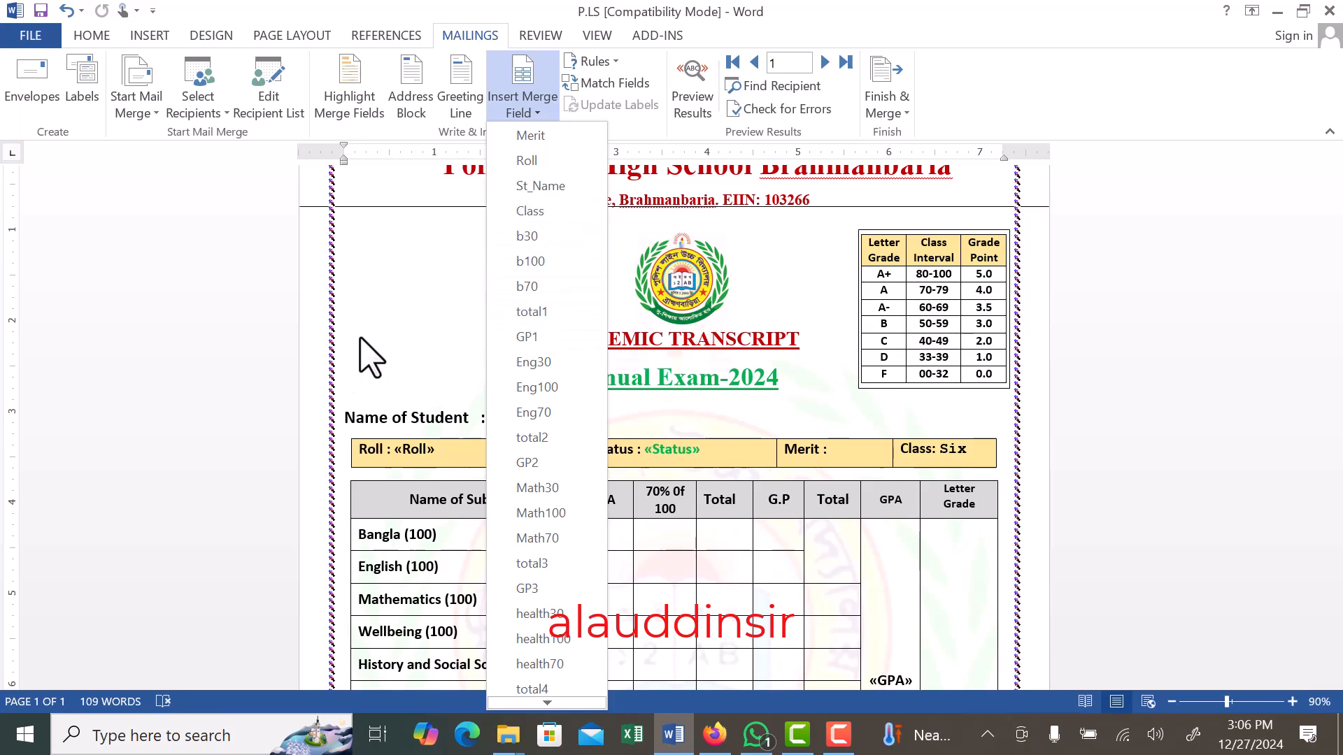
pyautogui.click(536, 187)
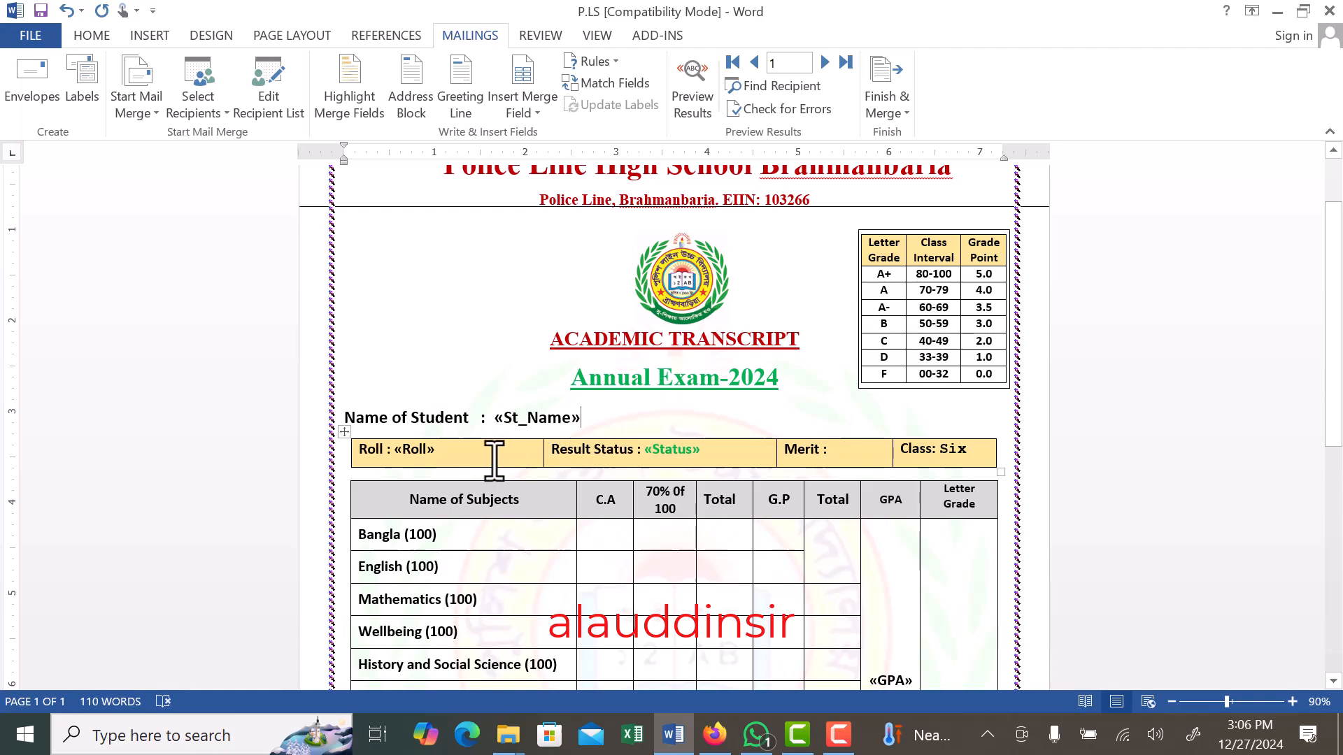
# - Replace the merge field after "Roll :" in the student details row with the Roll field from the connected data source
pyautogui.click(459, 453)
pyautogui.click(408, 451)
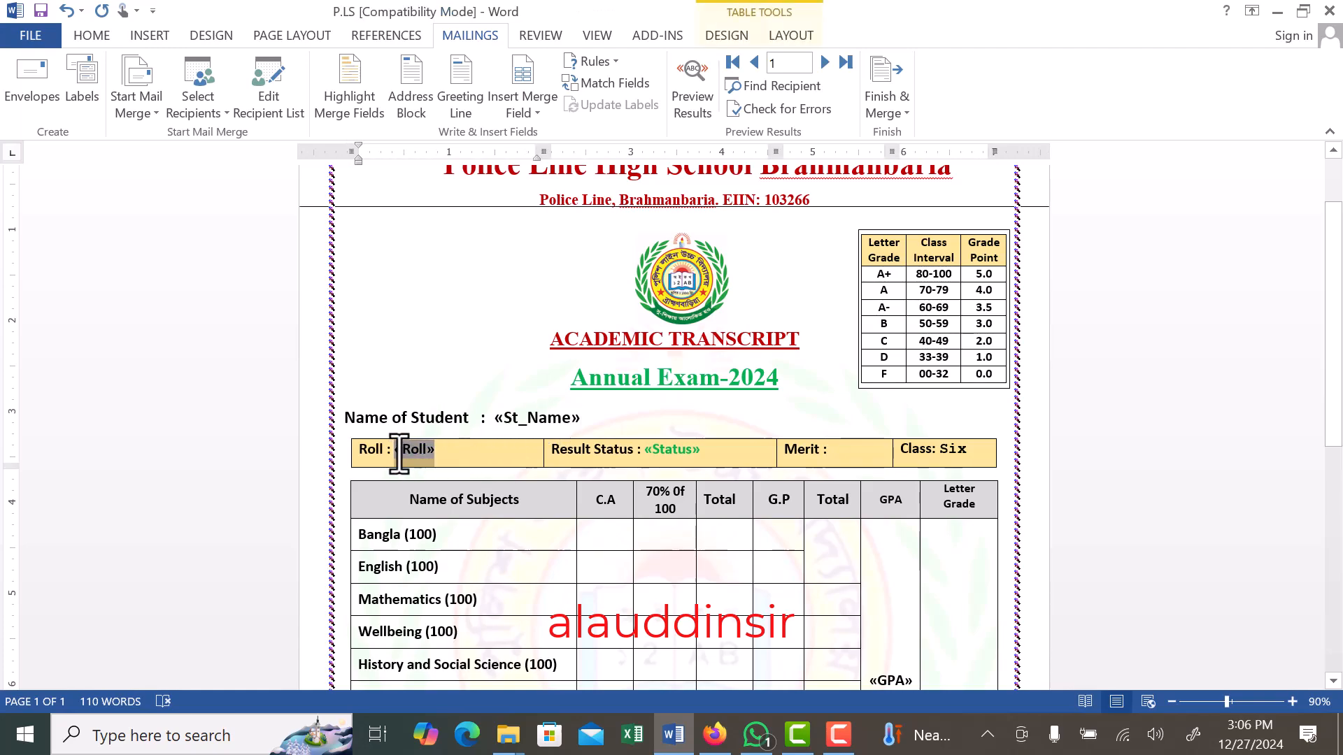
pyautogui.doubleClick(400, 451)
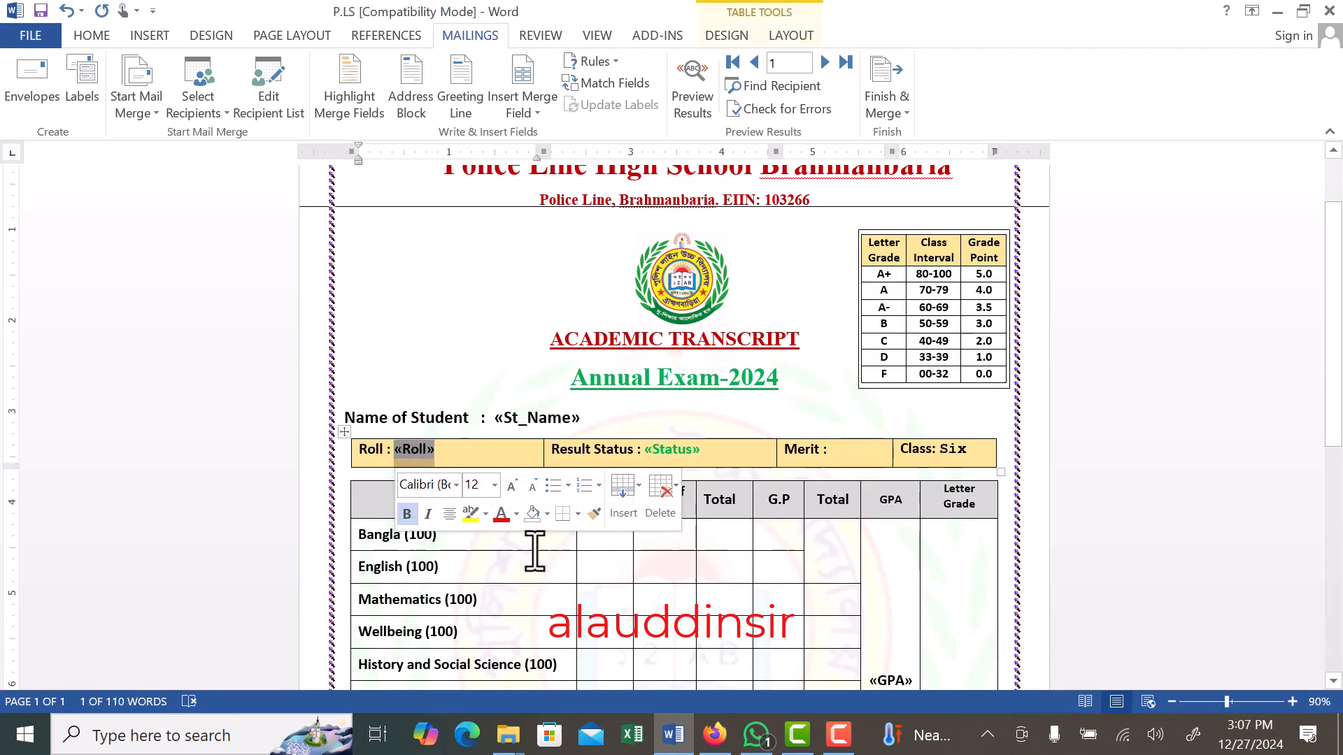
pyautogui.press('Delete')
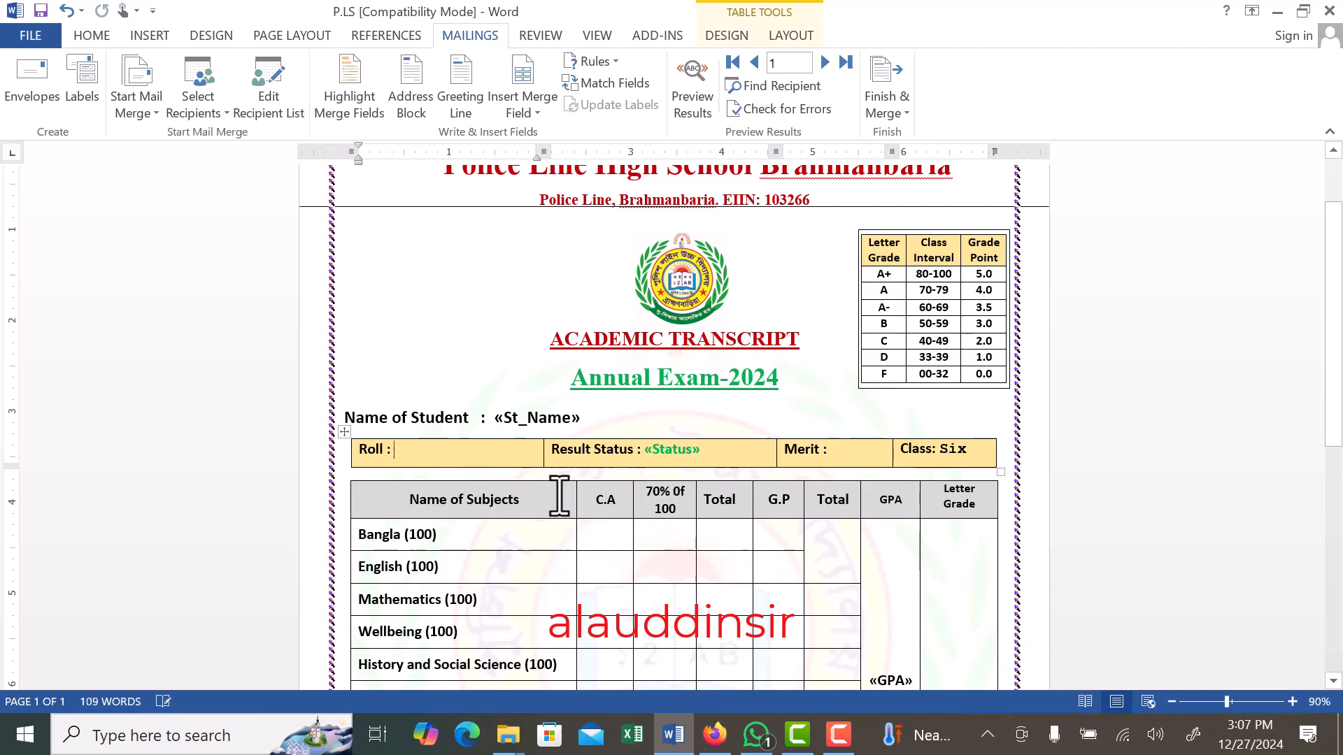
pyautogui.click(535, 114)
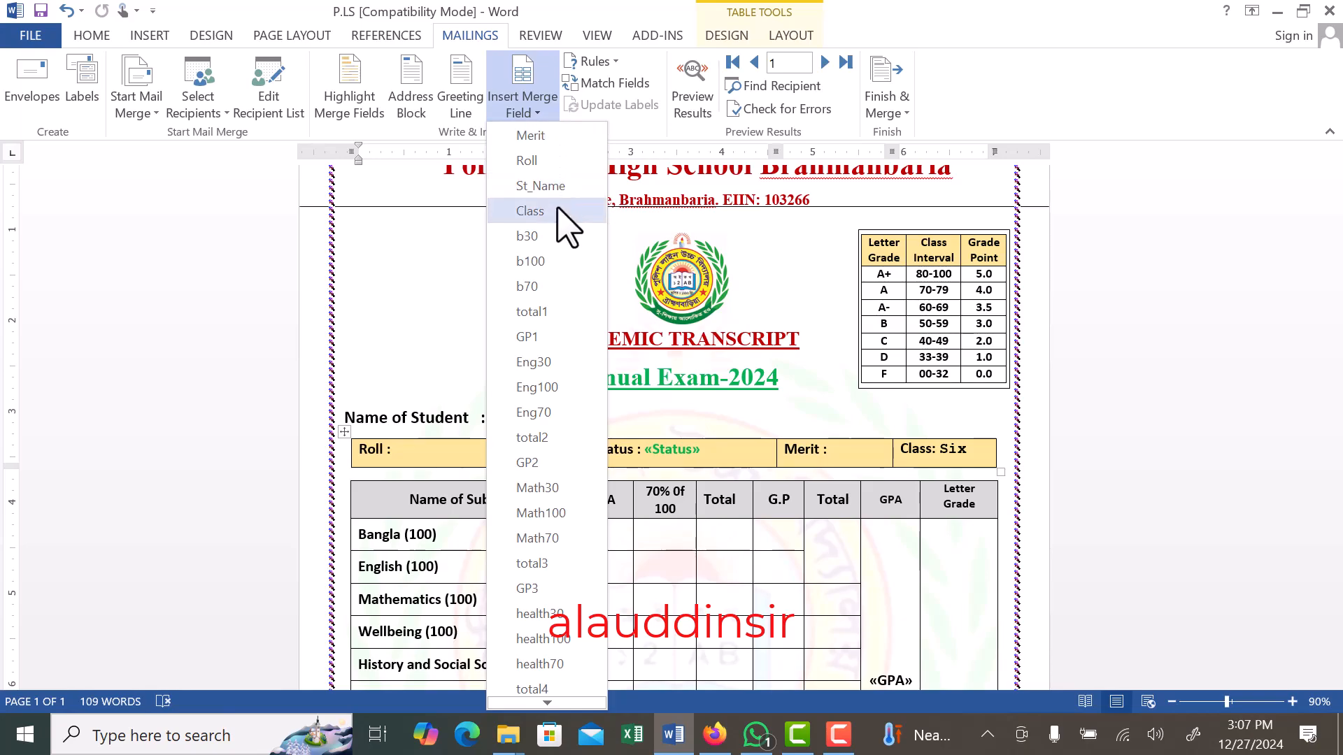
pyautogui.click(549, 163)
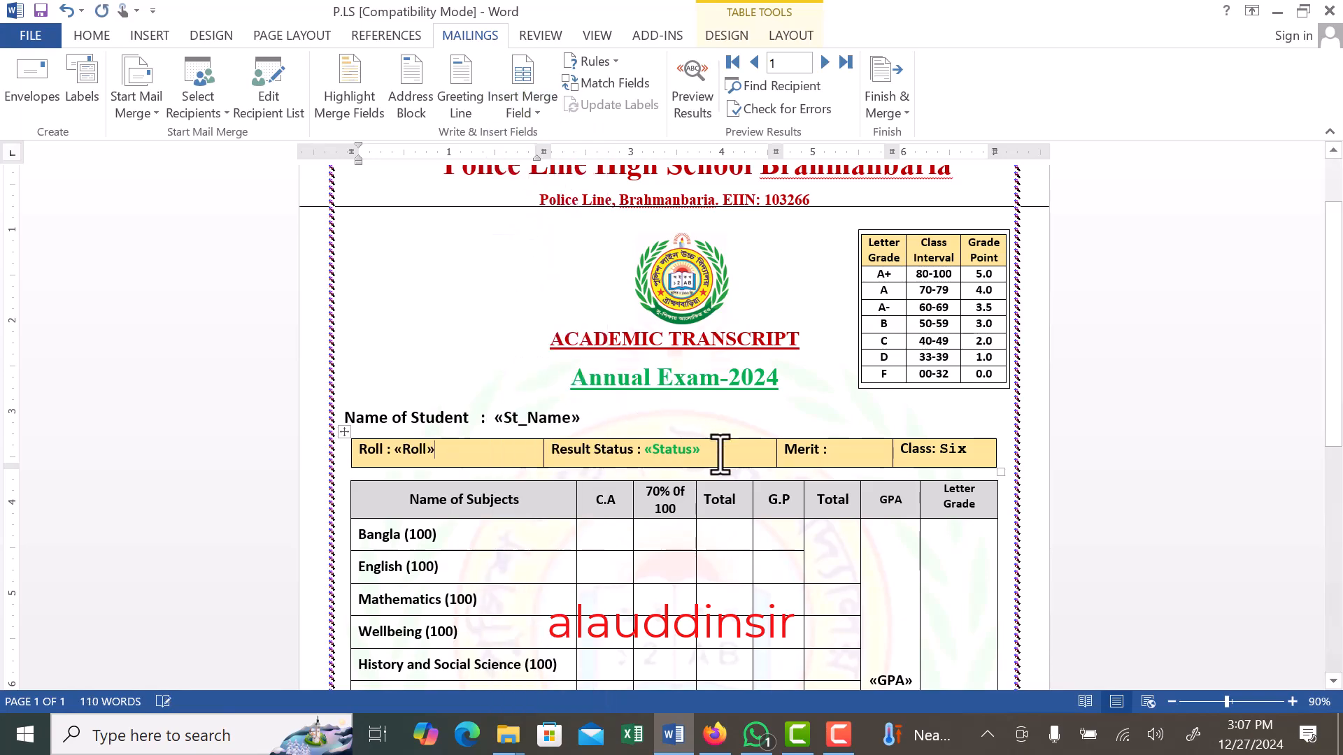
# - Replace the green merge field after "Result Status :" with the Status field from the connected data source
pyautogui.moveTo(707, 451); pyautogui.dragTo(644, 453)
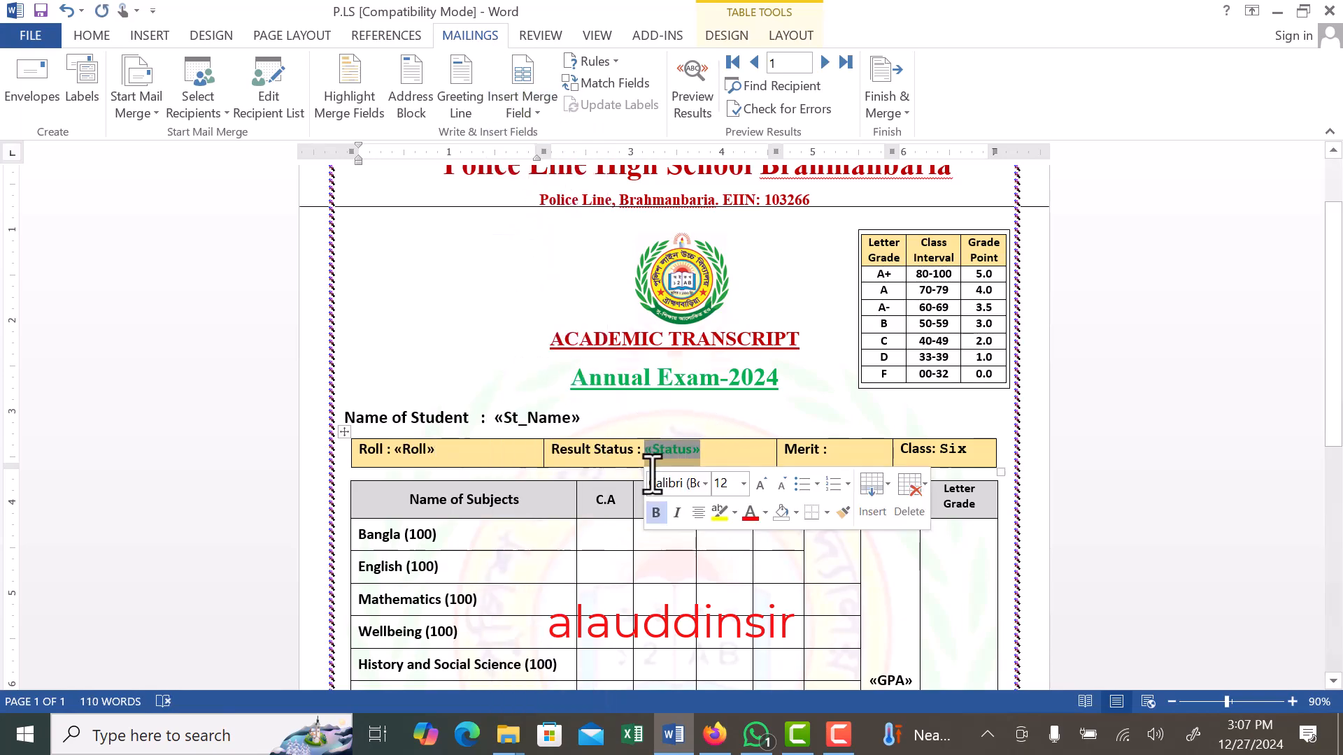
pyautogui.press('Delete')
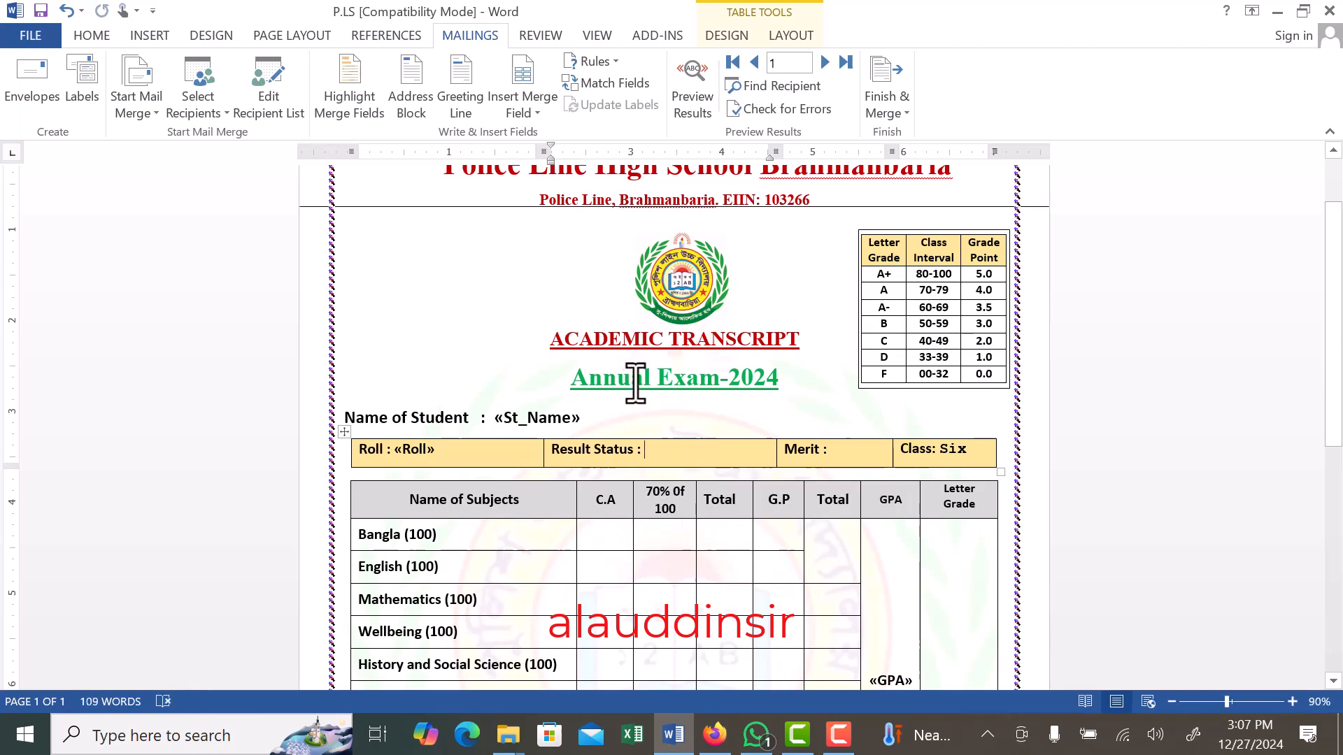
pyautogui.click(535, 111)
pyautogui.scroll(-6, 549, 406)
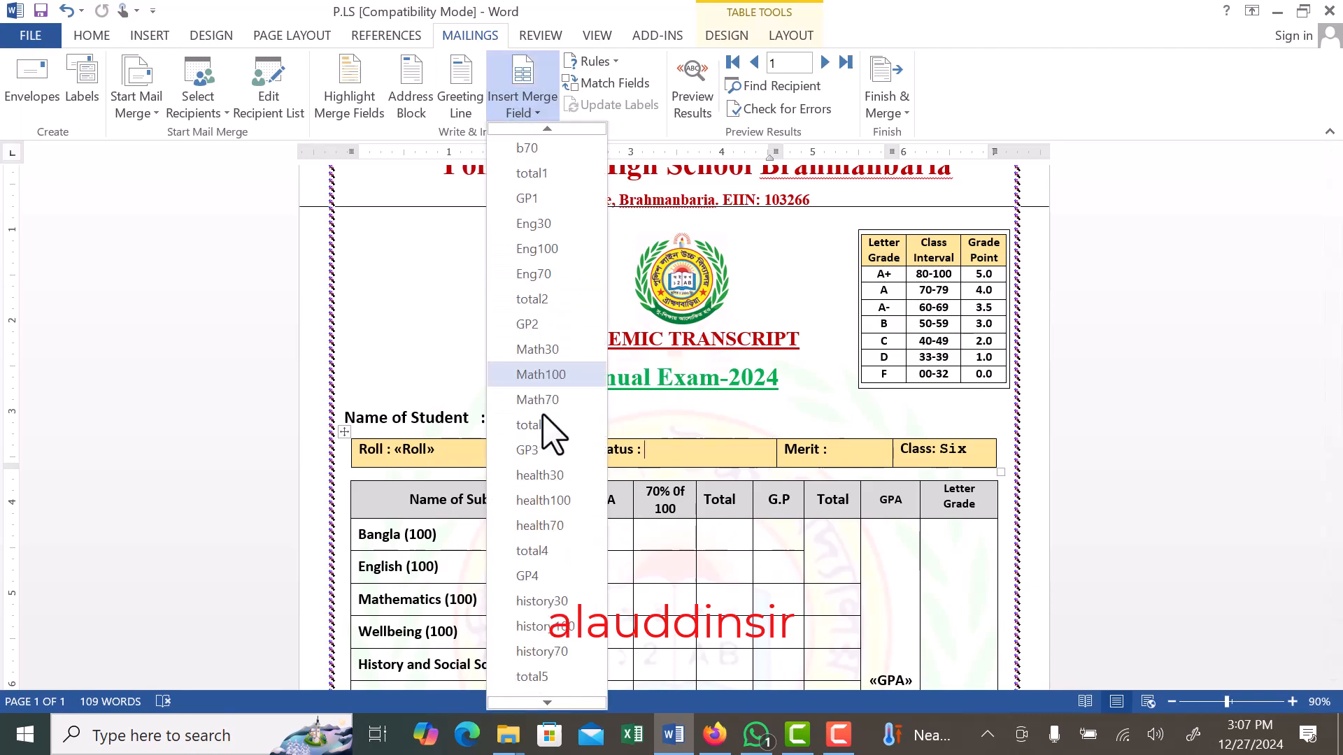
pyautogui.scroll(-7, 542, 418)
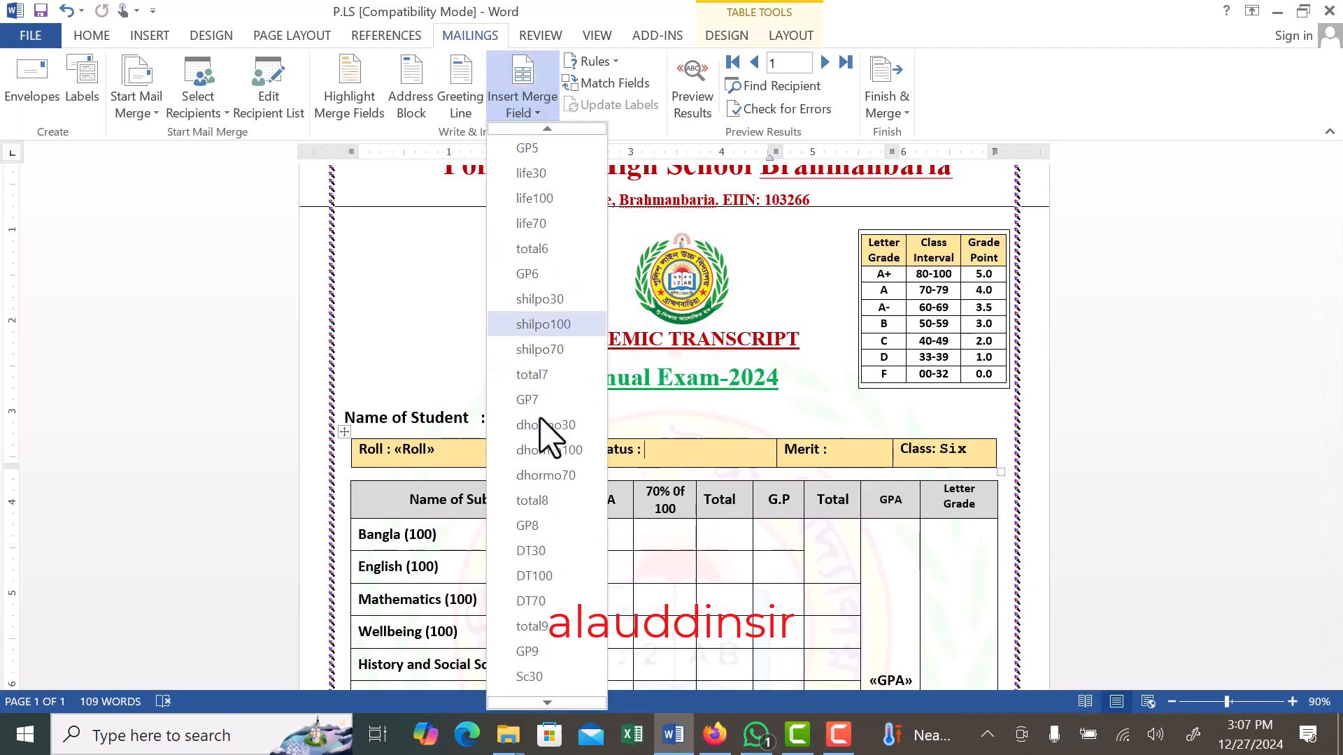
pyautogui.scroll(-1, 539, 419)
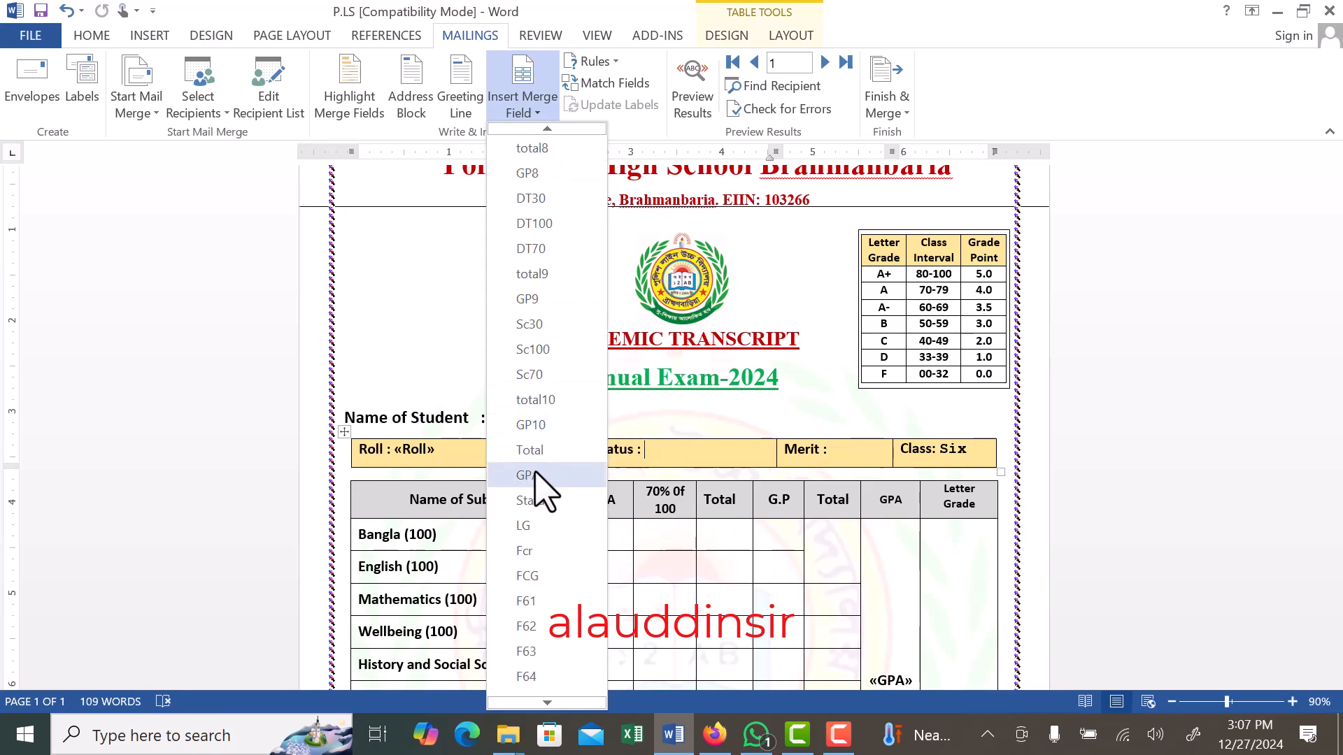
pyautogui.click(536, 497)
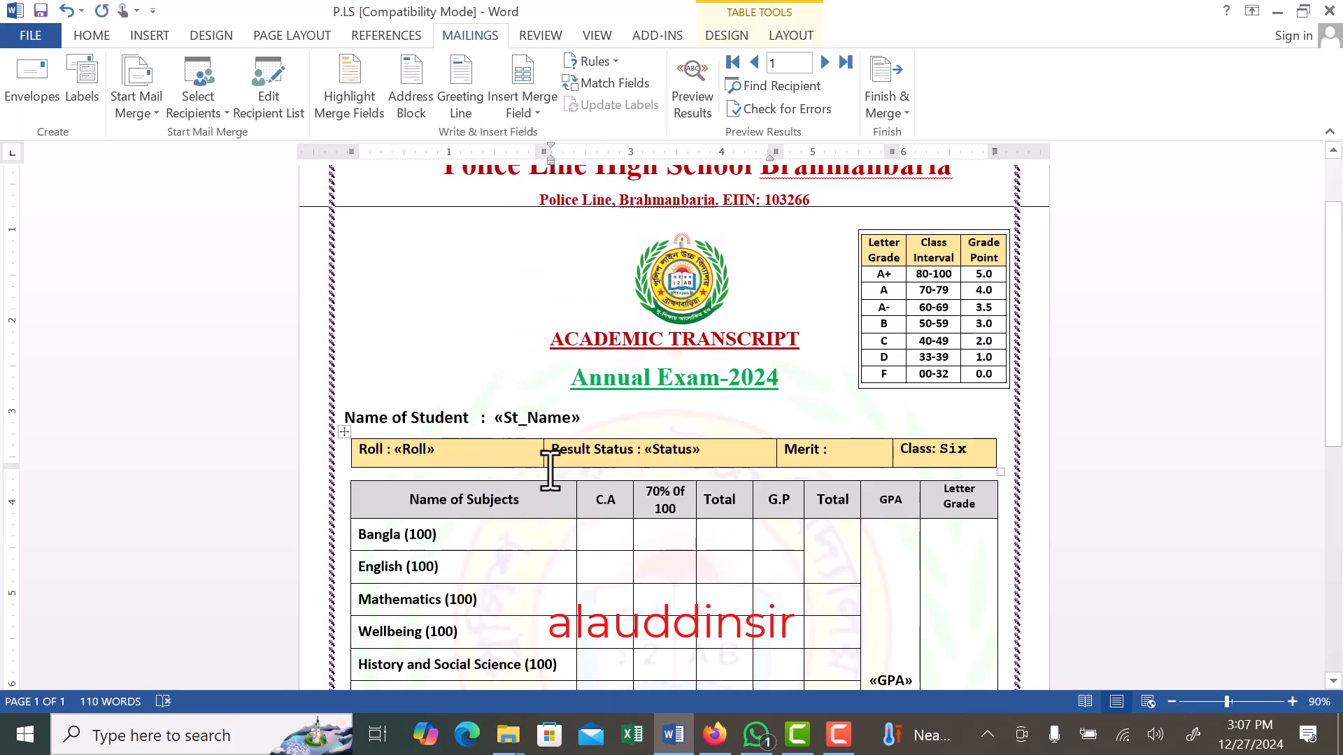
# - Insert the Merit merge field after "Merit :" in the student details row
pyautogui.click(859, 448)
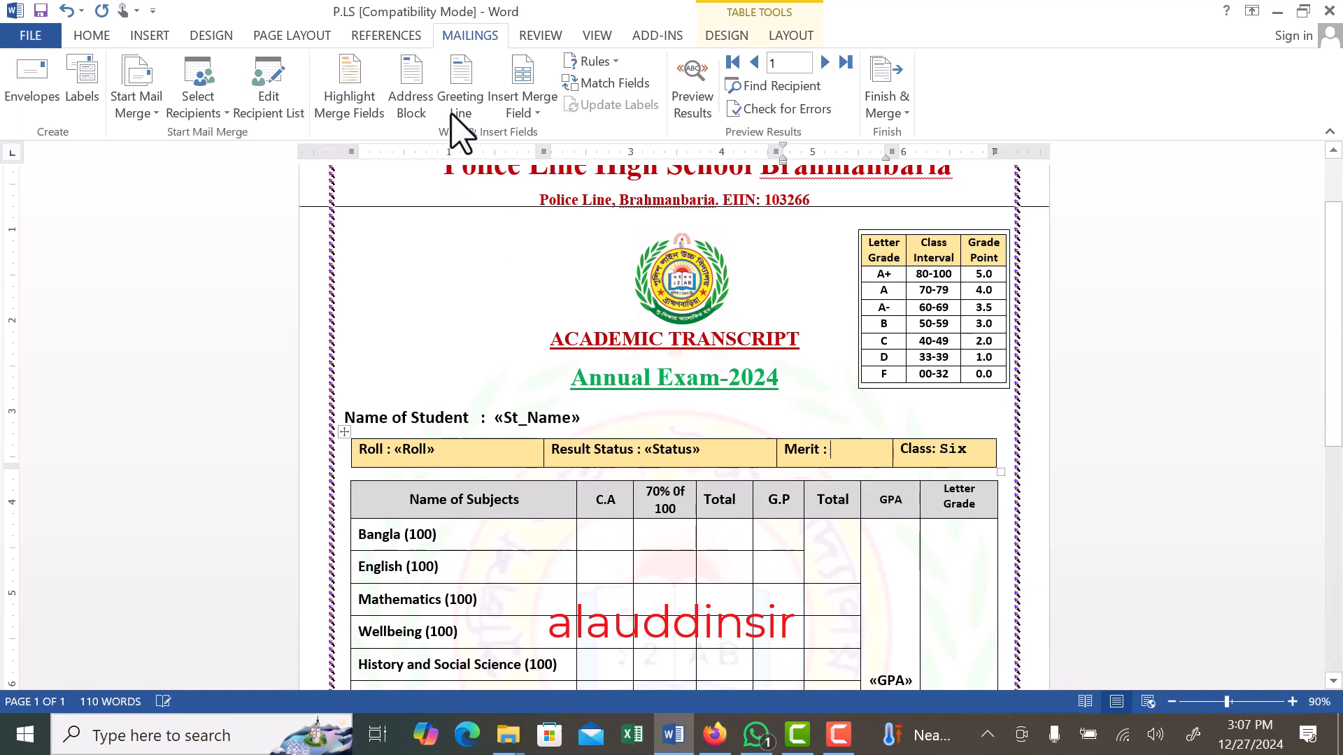
pyautogui.click(523, 111)
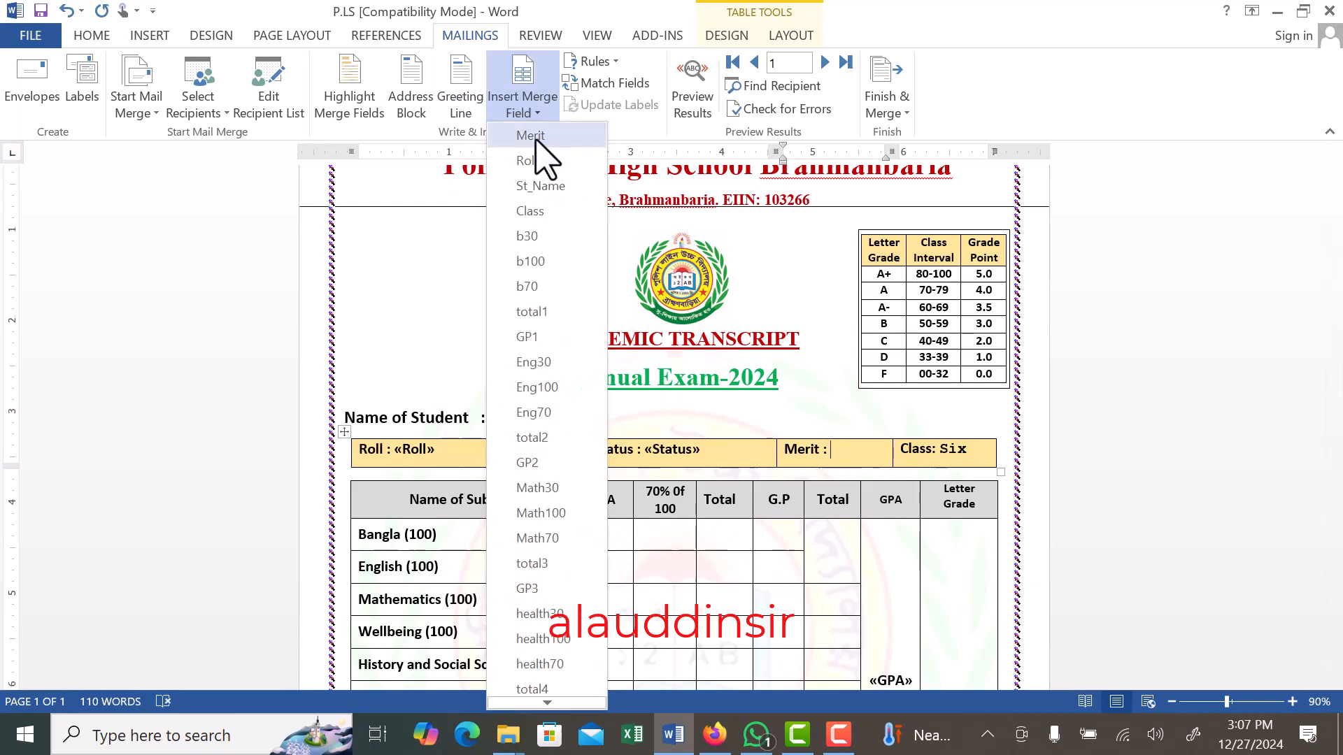
pyautogui.click(535, 138)
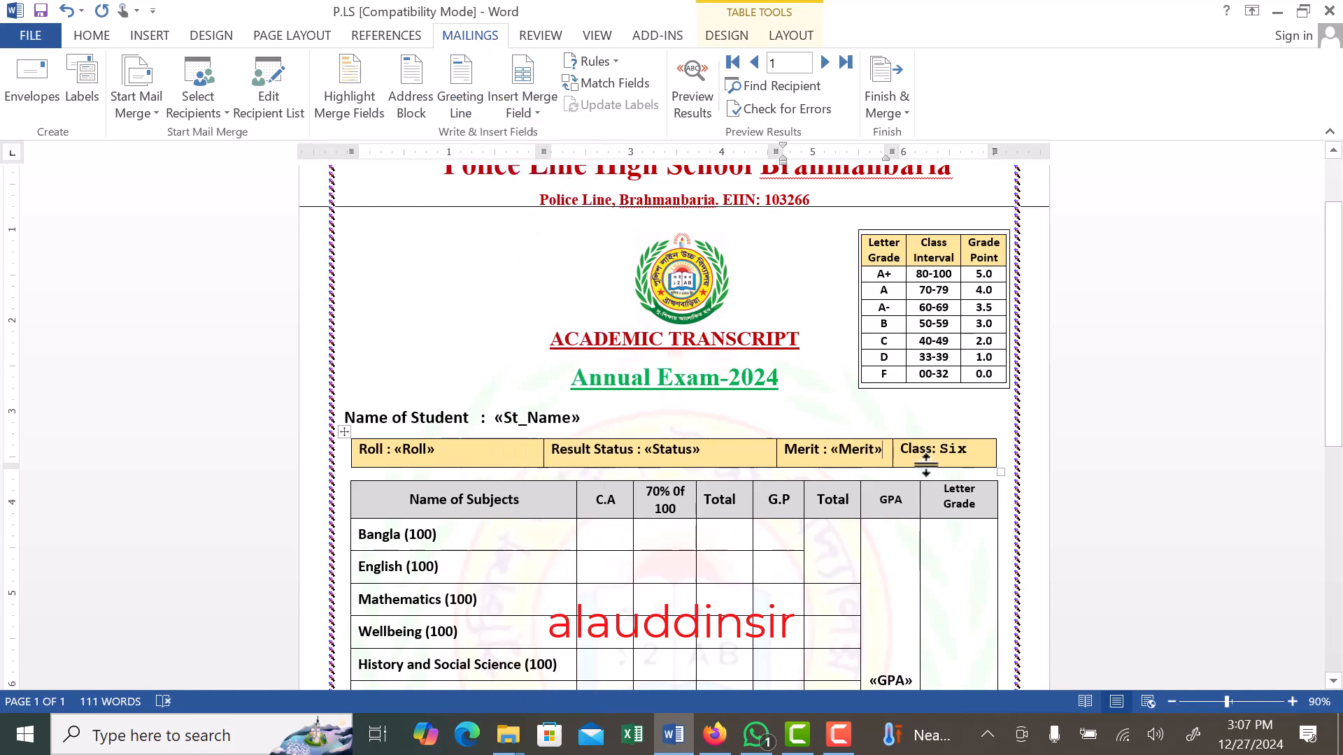
# - Examine the subject table's Bangla row and its C.A and "70% Of 100" column headings
pyautogui.scroll(-3, 532, 478)
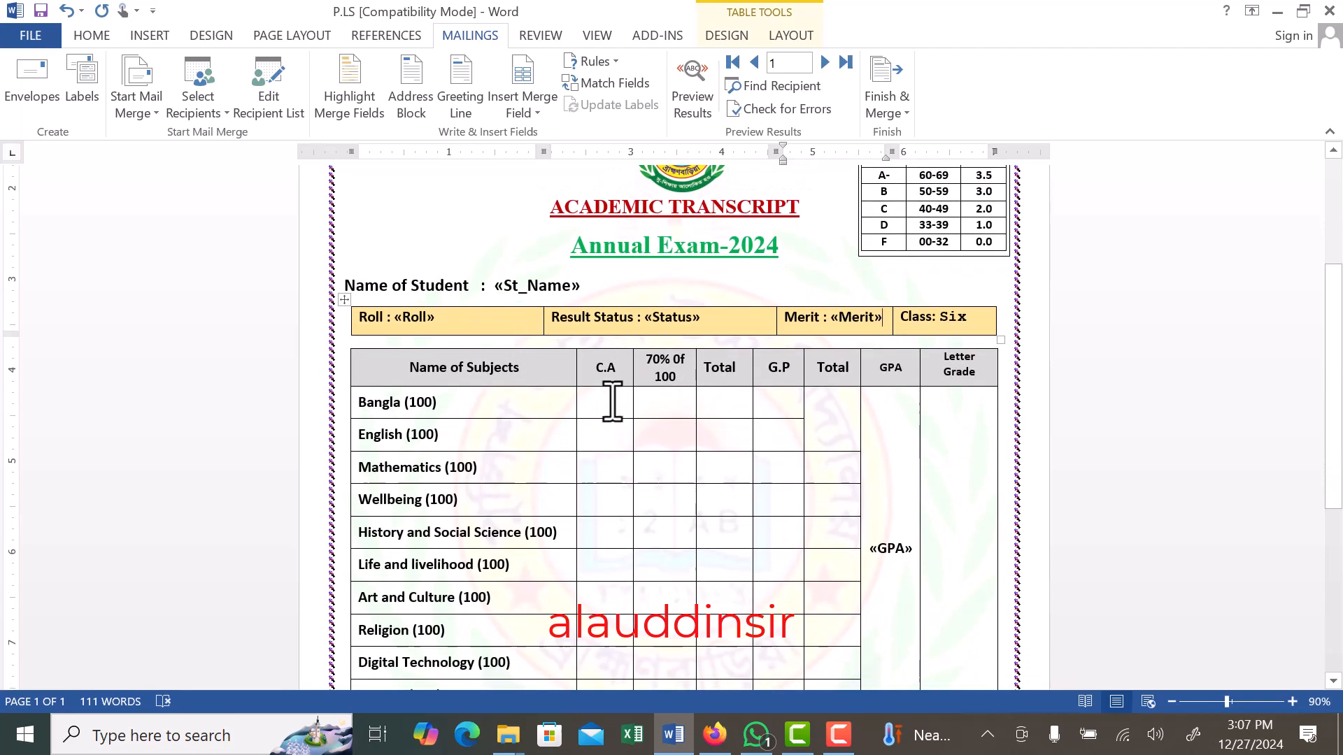
pyautogui.scroll(-1, 611, 401)
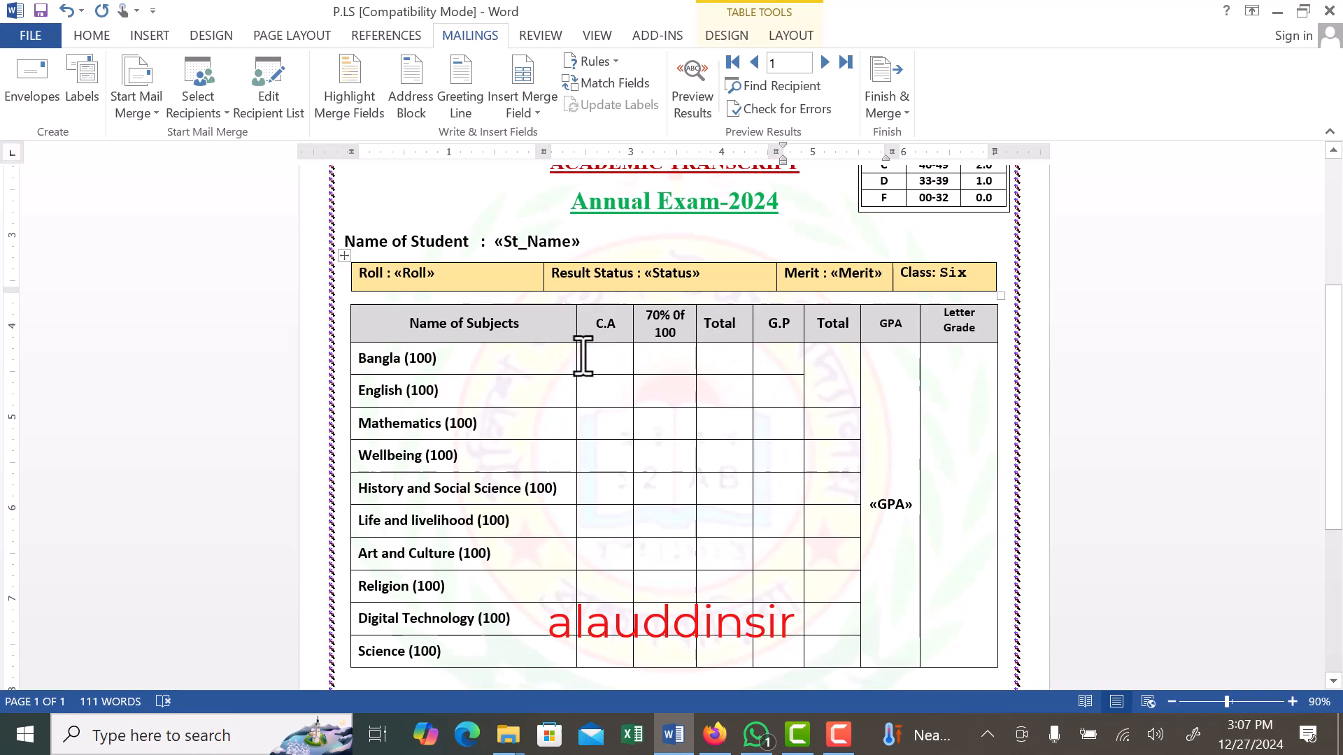
pyautogui.click(617, 366)
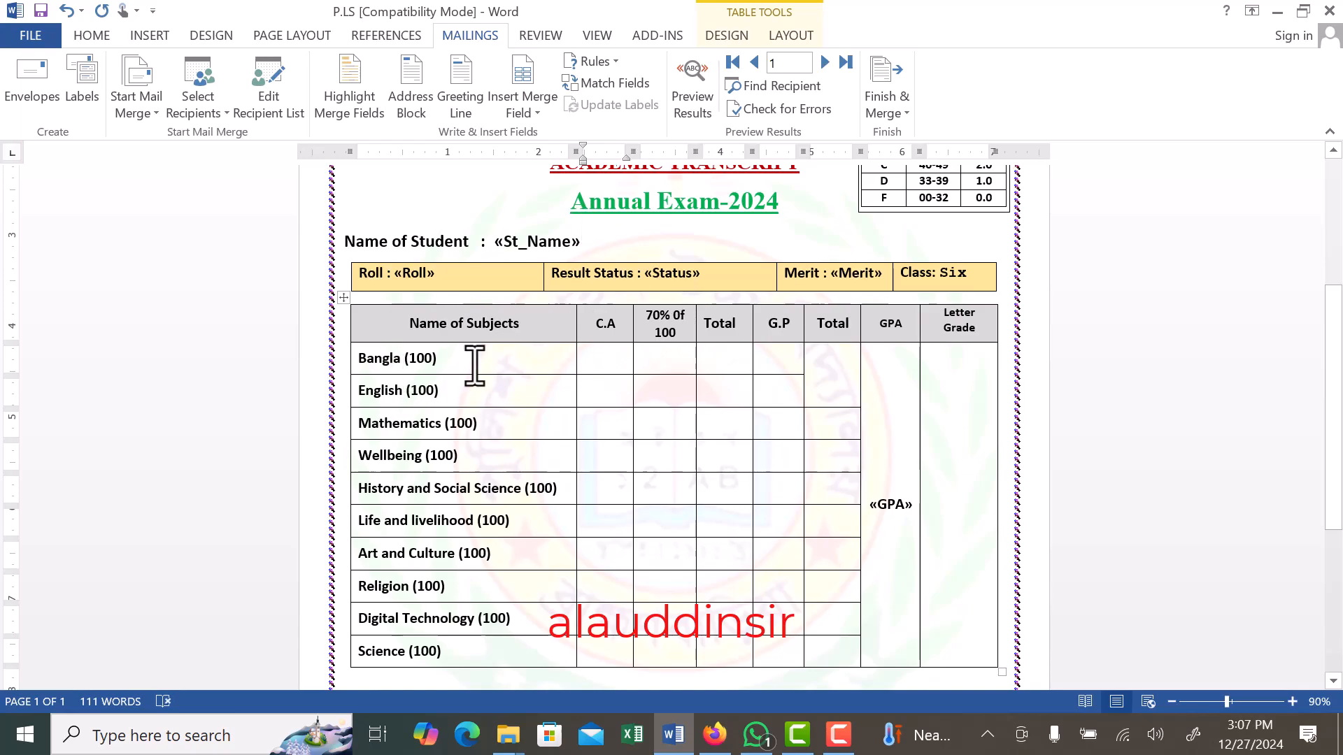
pyautogui.doubleClick(420, 358)
pyautogui.click(456, 358)
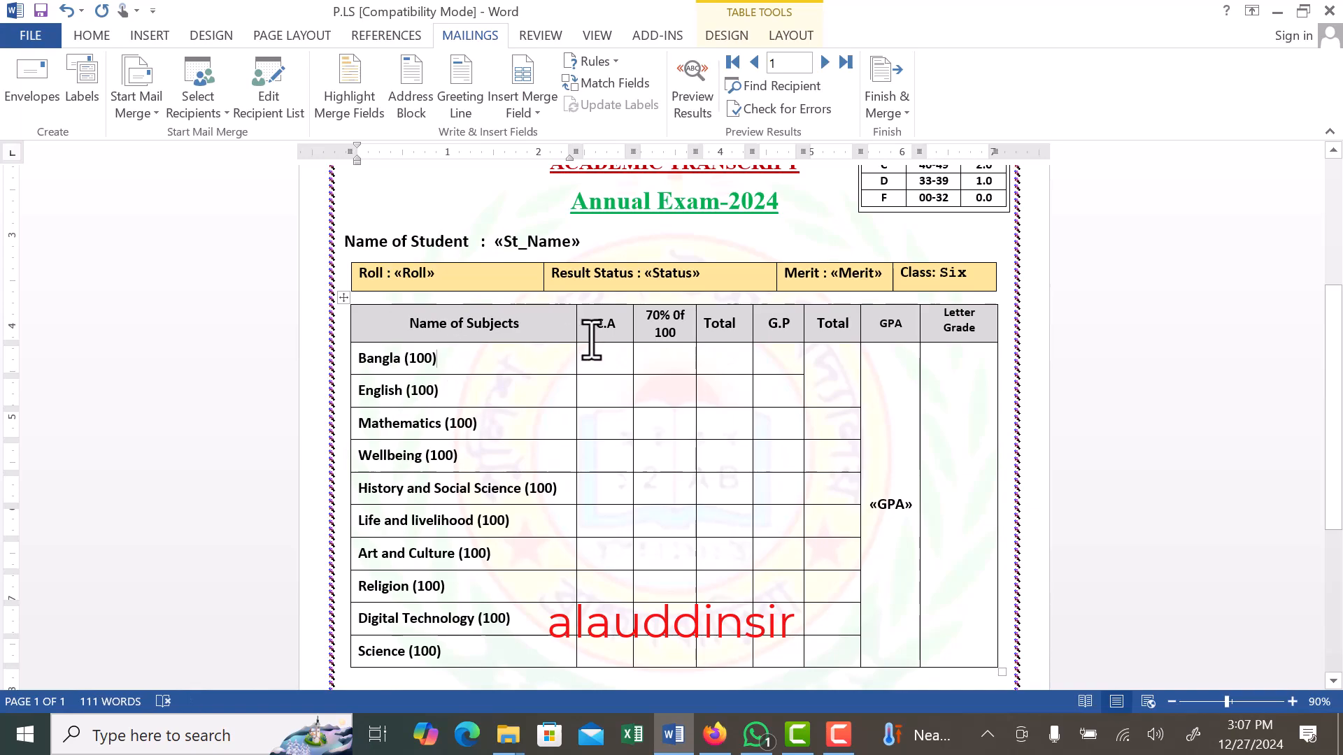
pyautogui.moveTo(601, 325); pyautogui.dragTo(628, 328)
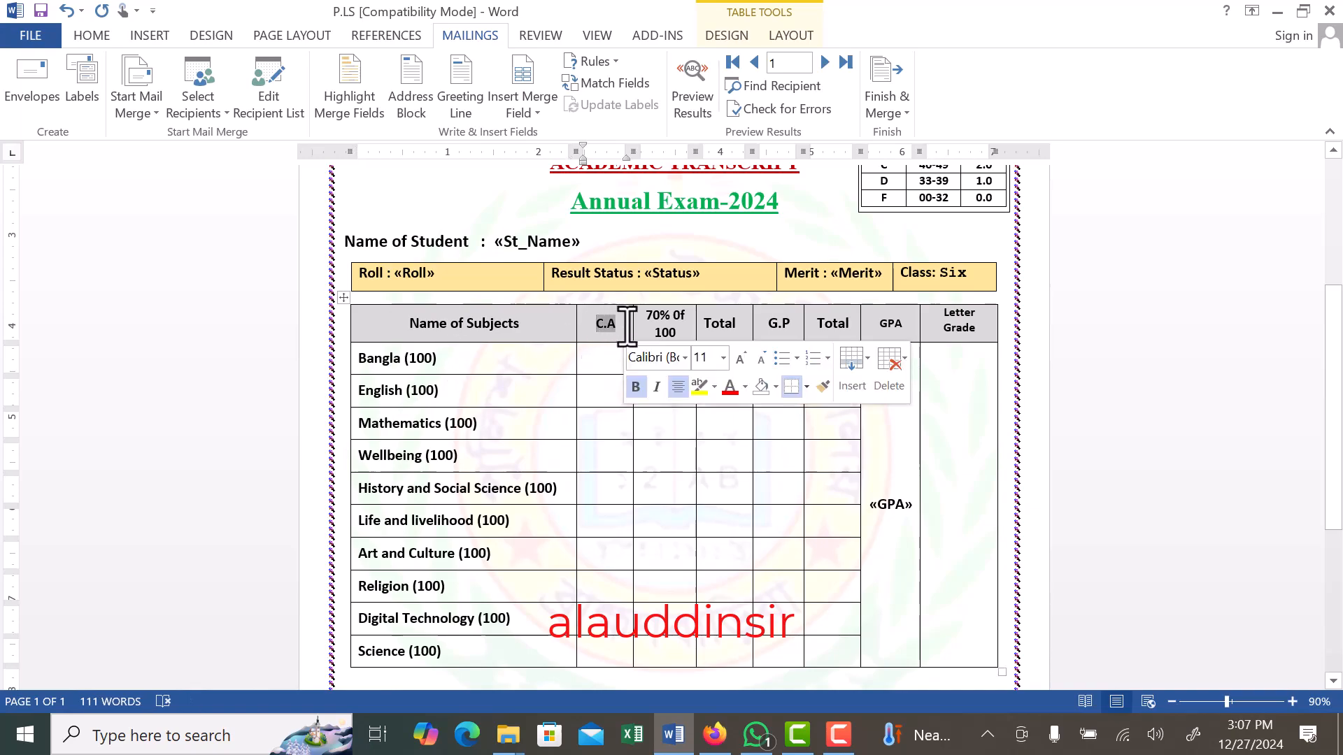
pyautogui.click(607, 358)
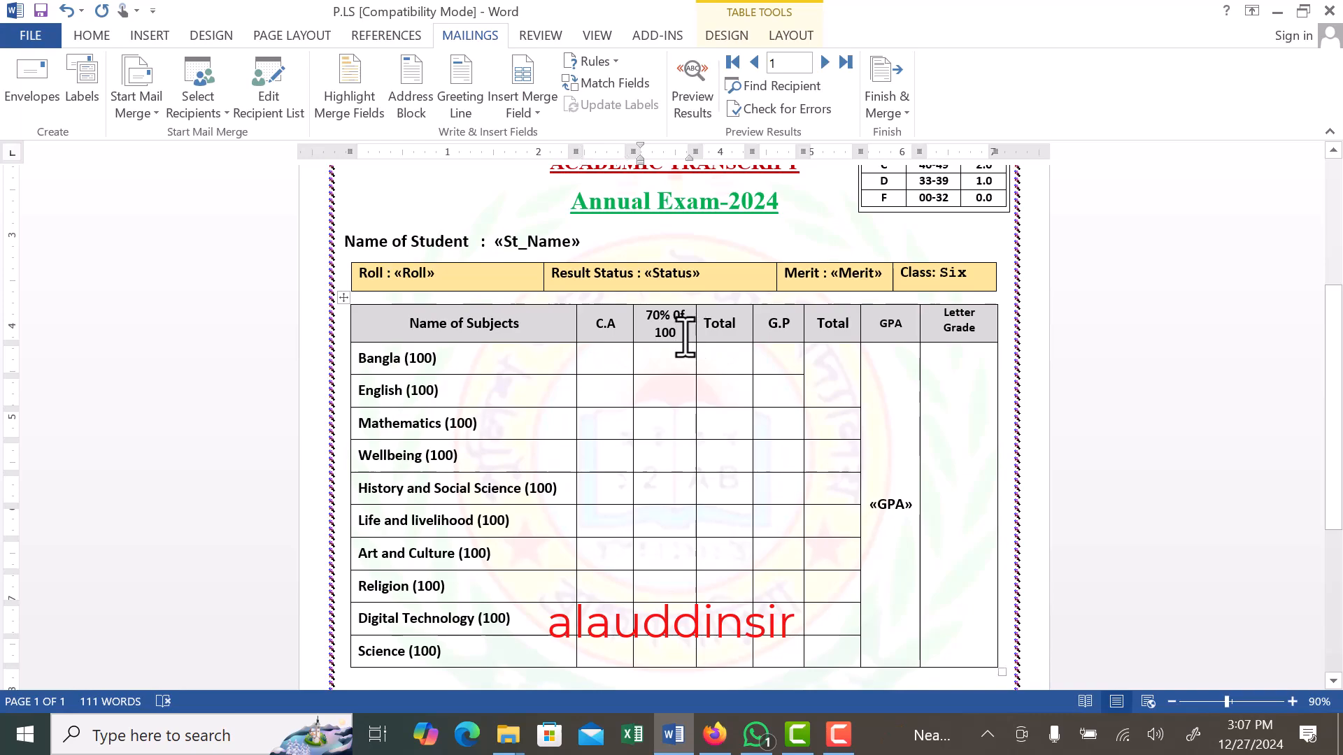
pyautogui.doubleClick(657, 332)
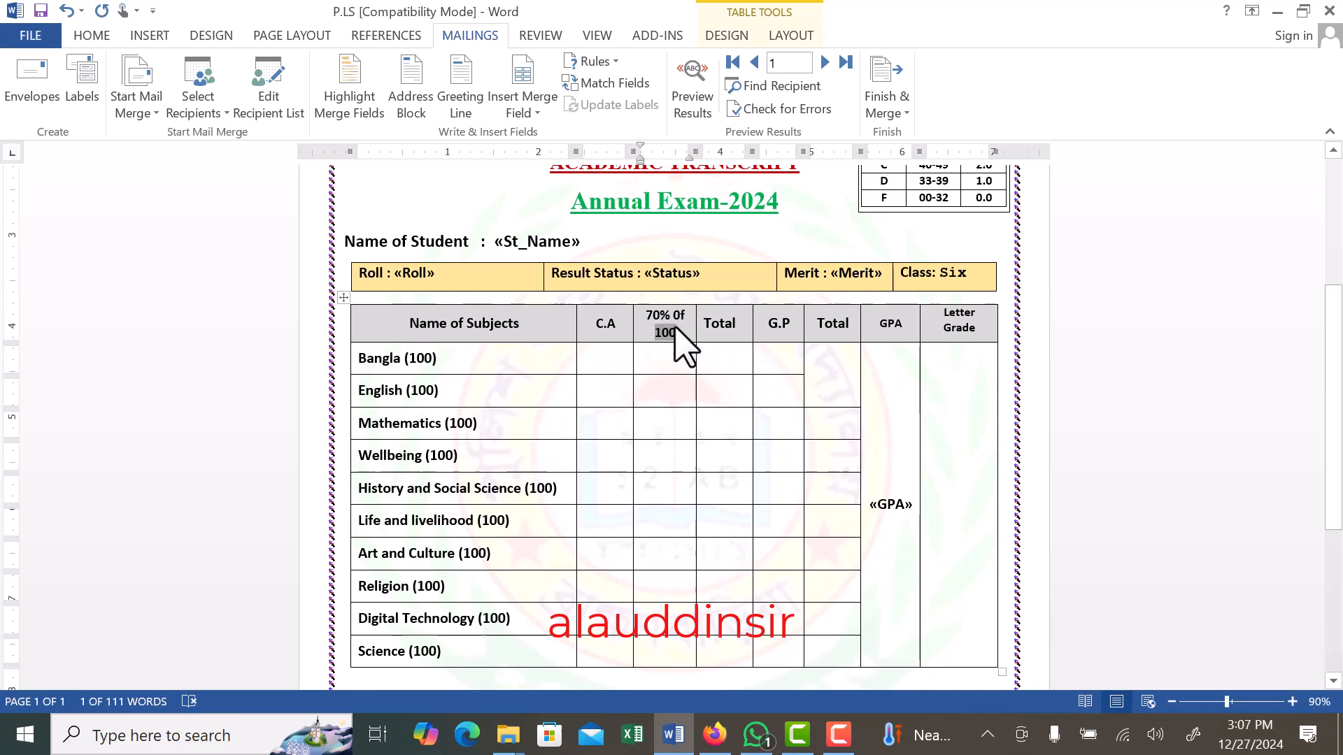
pyautogui.doubleClick(654, 315)
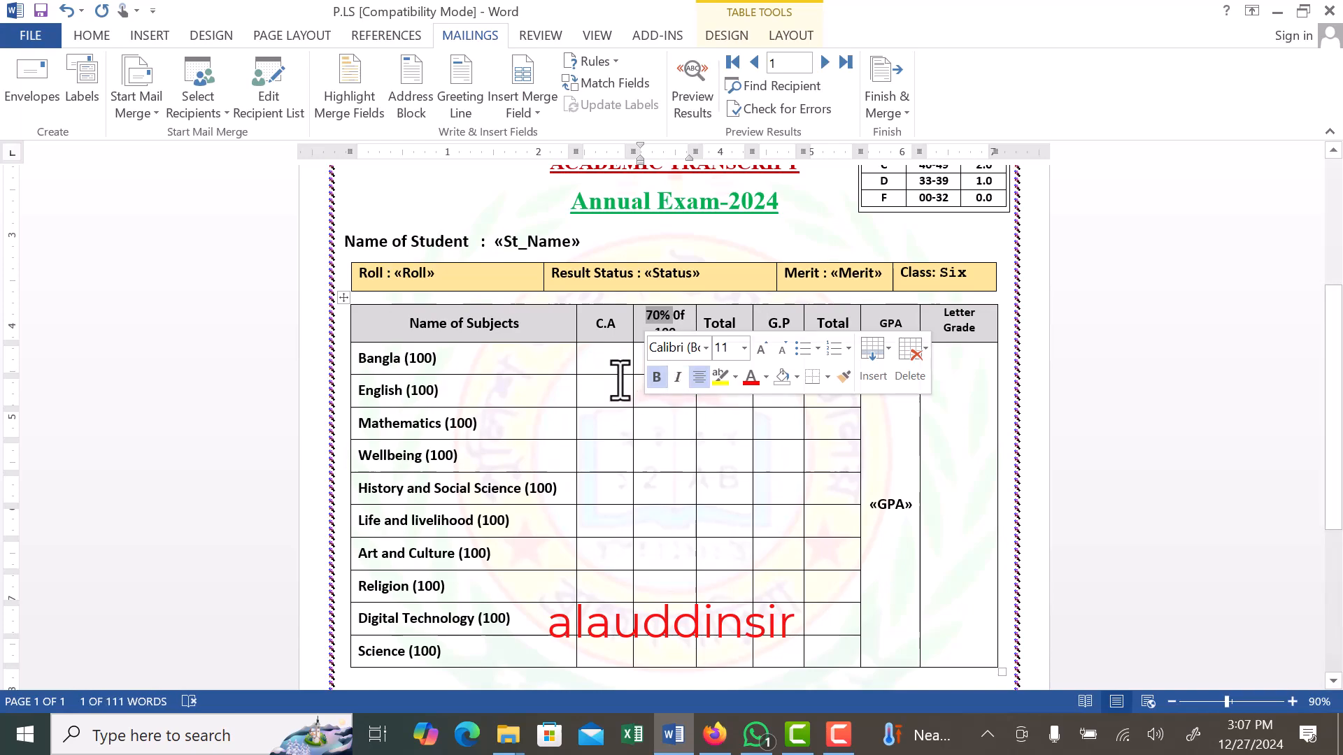
pyautogui.click(668, 360)
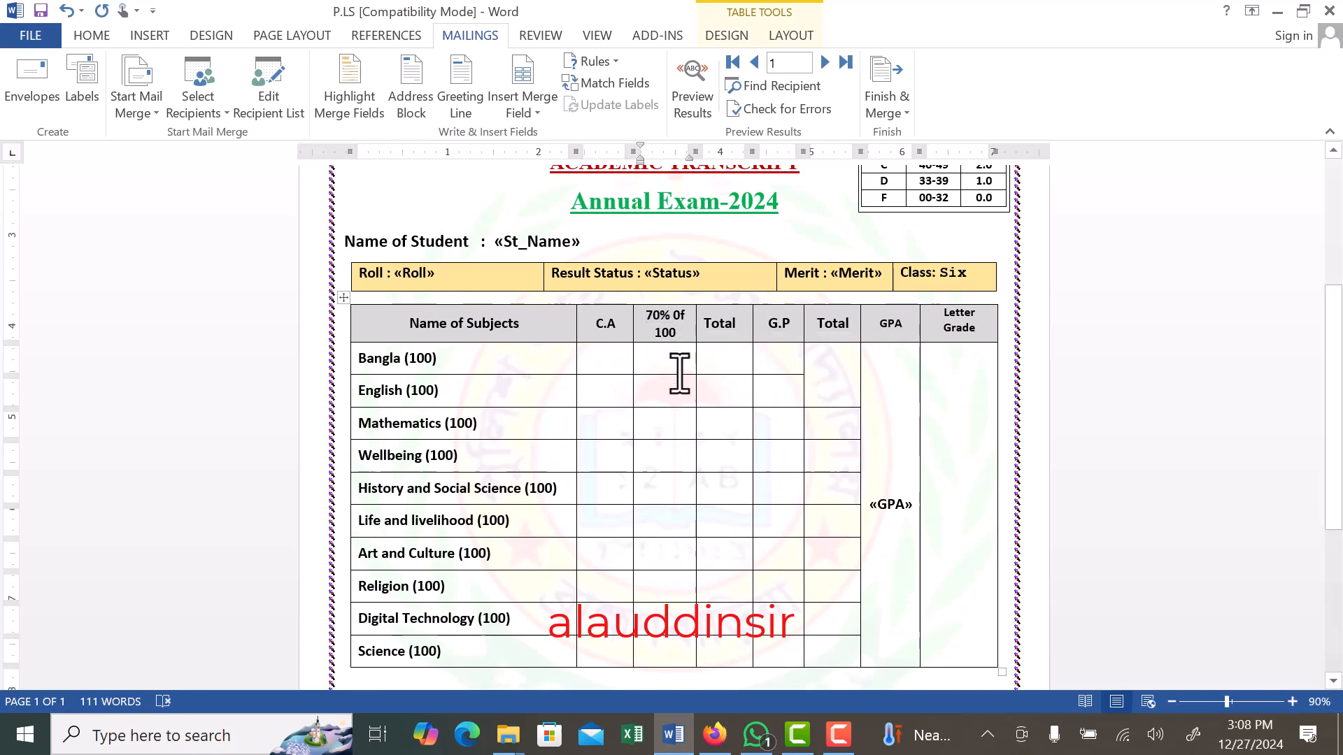
pyautogui.click(608, 363)
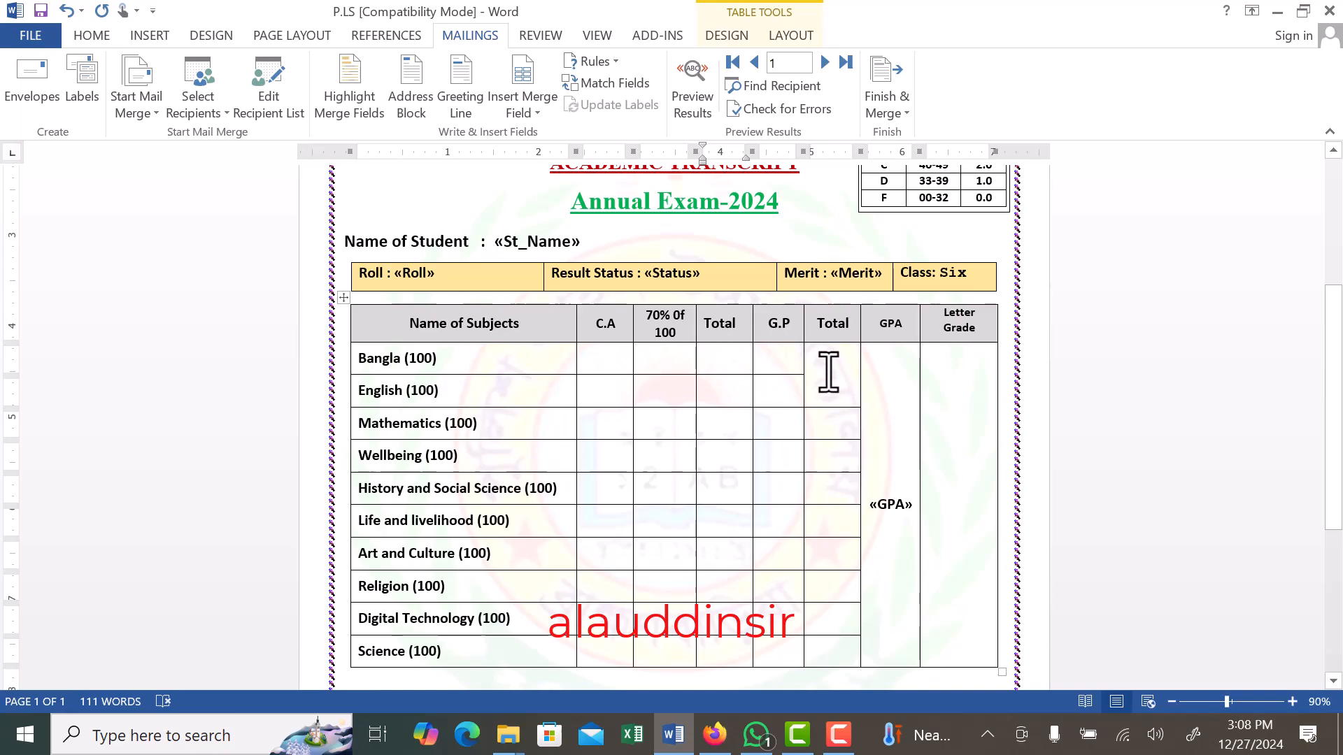
# - Merge the cells under the second Total heading, from the Bangla row to the Science row, into one cell
pyautogui.scroll(-2, 827, 371)
pyautogui.moveTo(829, 287); pyautogui.dragTo(837, 560)
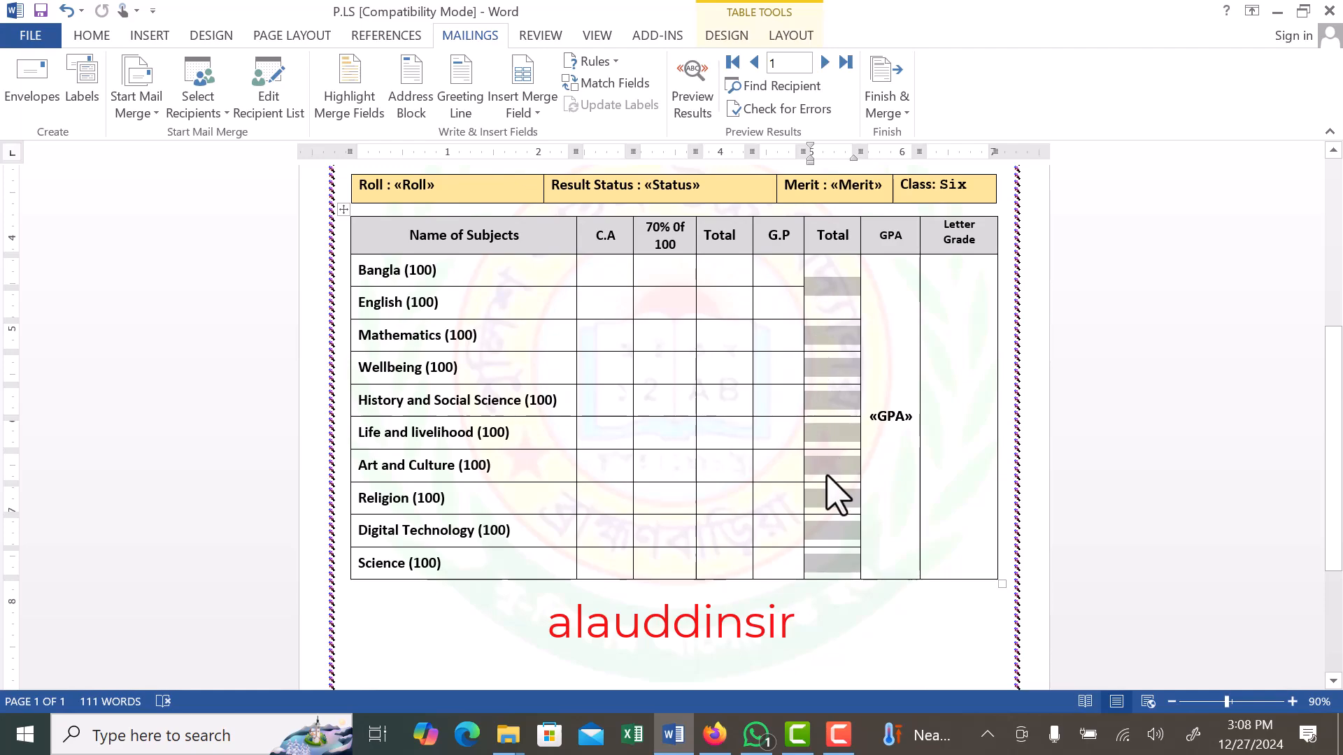
pyautogui.rightClick(838, 365)
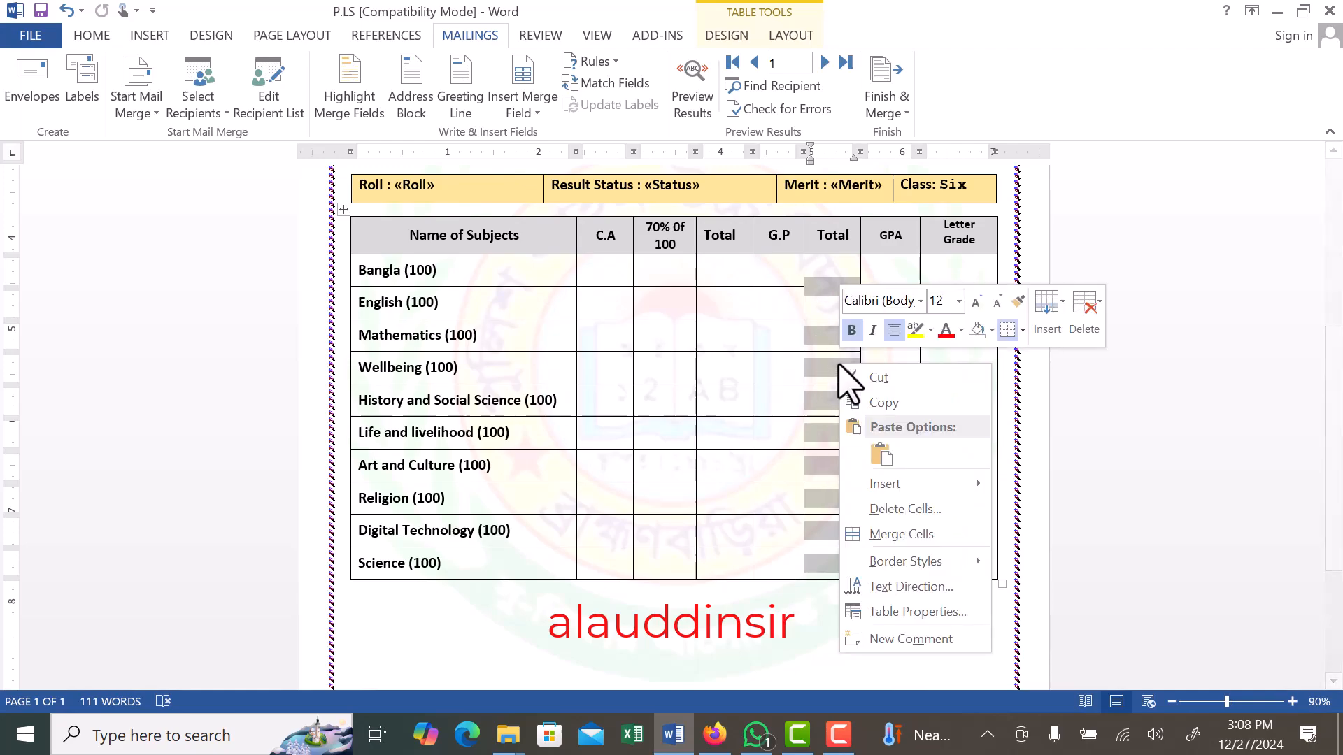
pyautogui.click(905, 537)
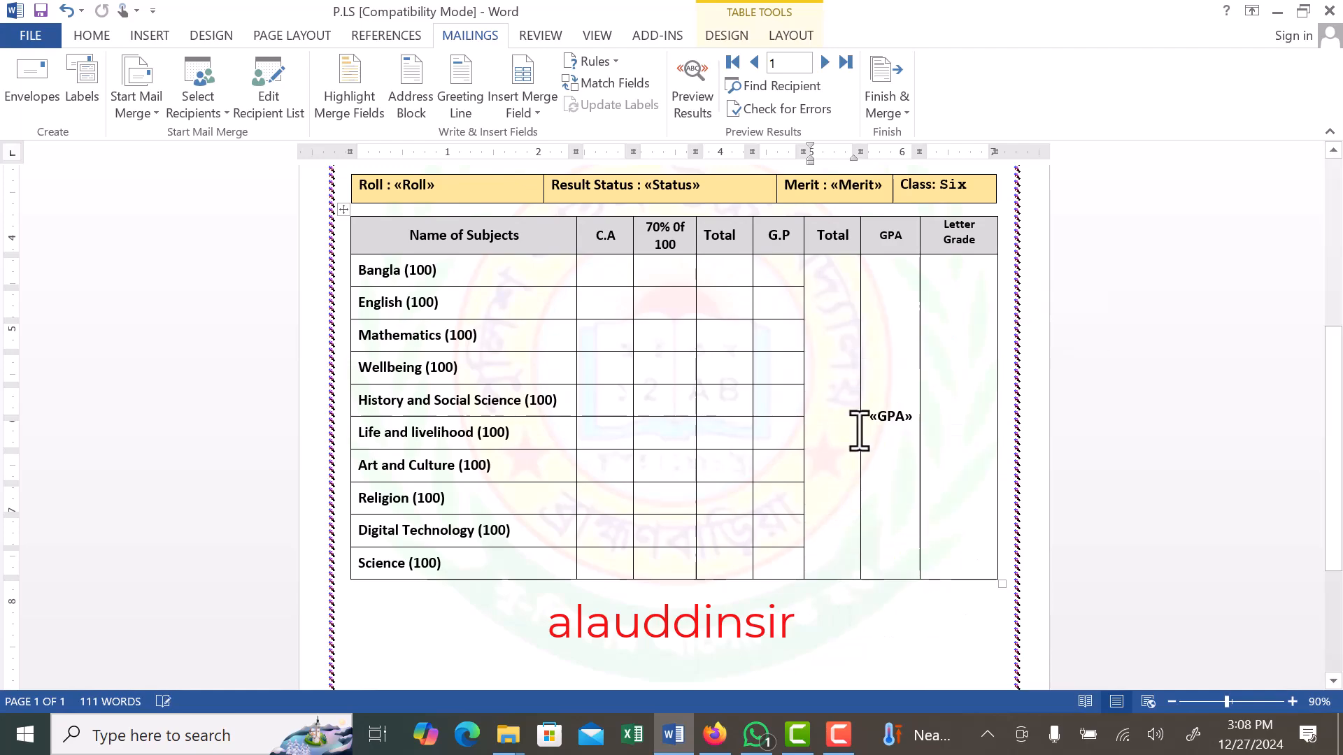
pyautogui.click(845, 413)
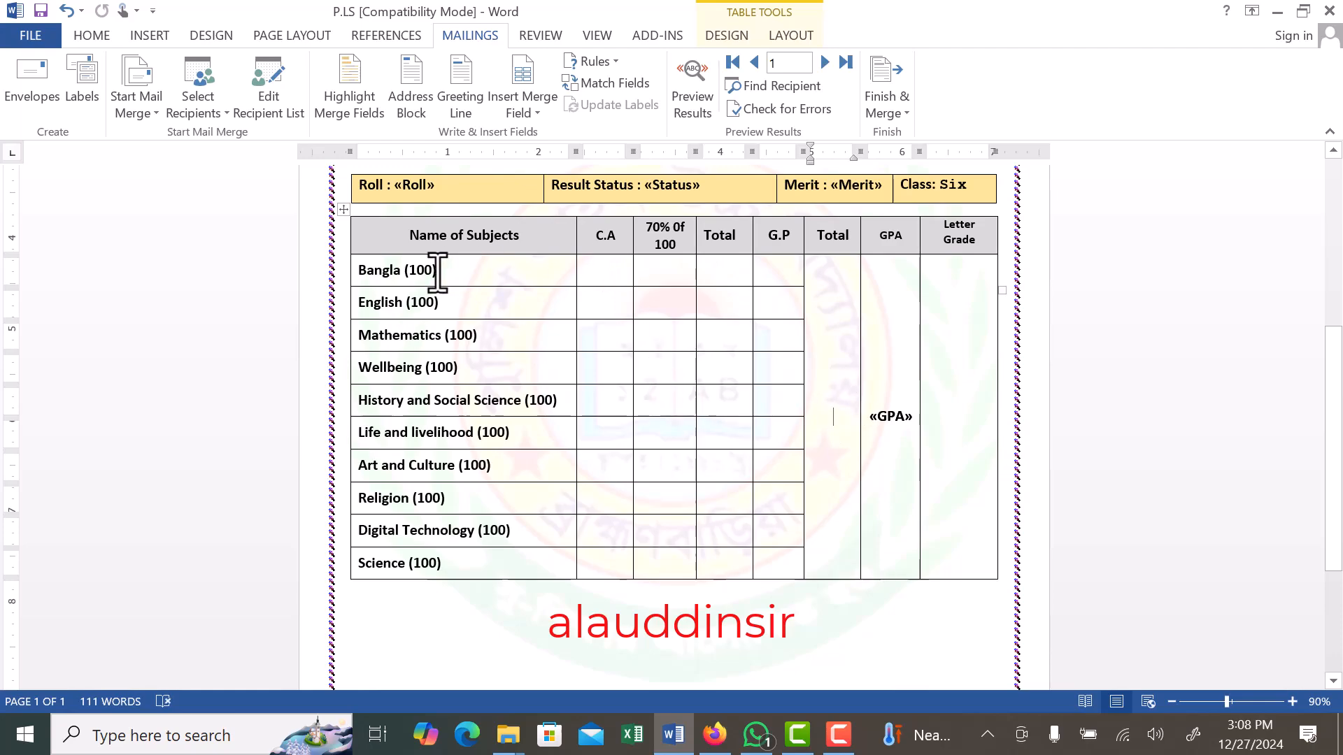
# - Insert the b30 merge field under C.A and b70 under "70% Of 100" in the Bangla row
pyautogui.click(614, 272)
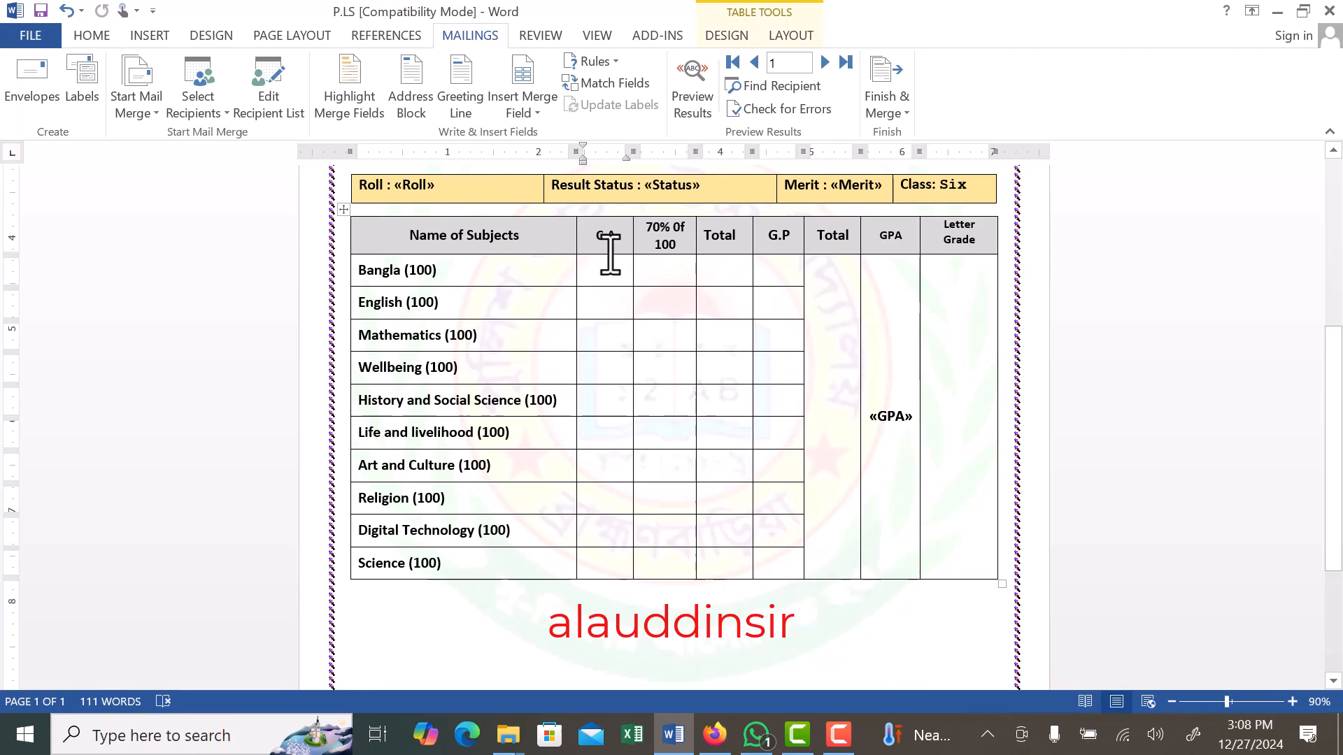
pyautogui.click(537, 113)
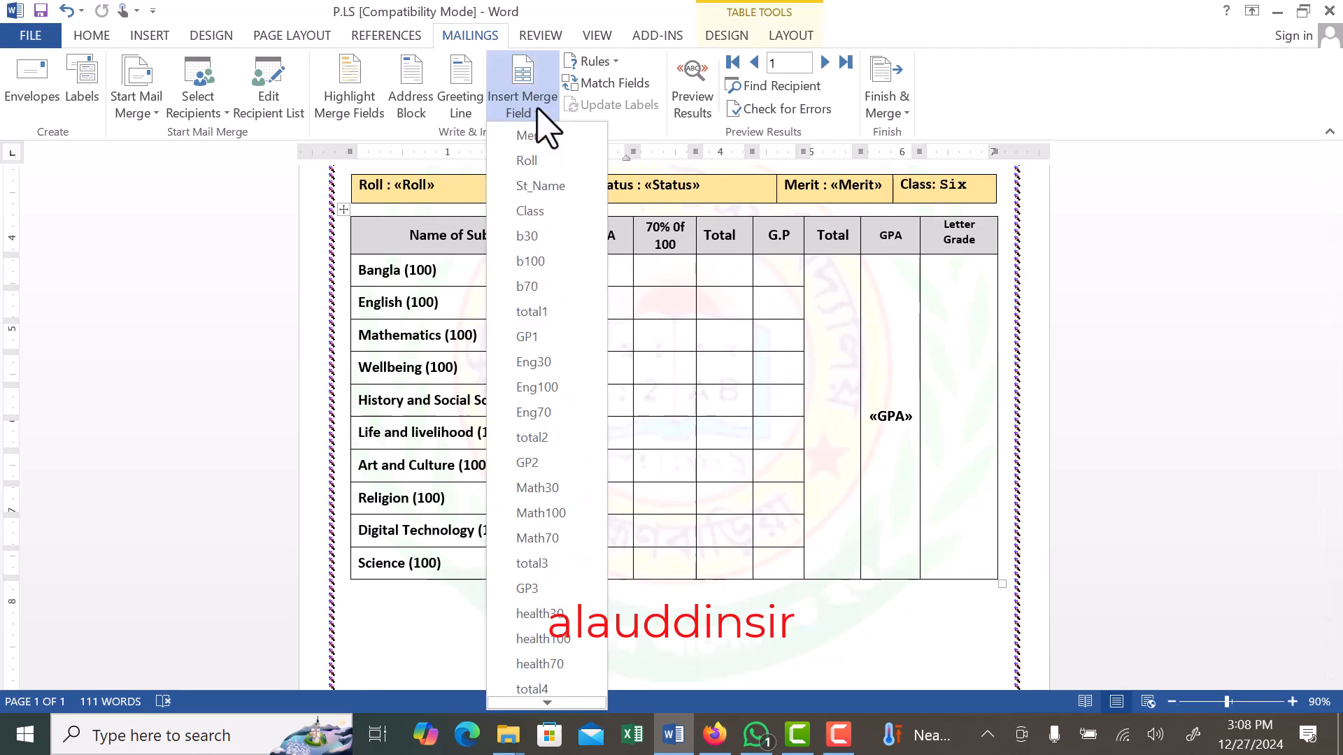
pyautogui.click(534, 237)
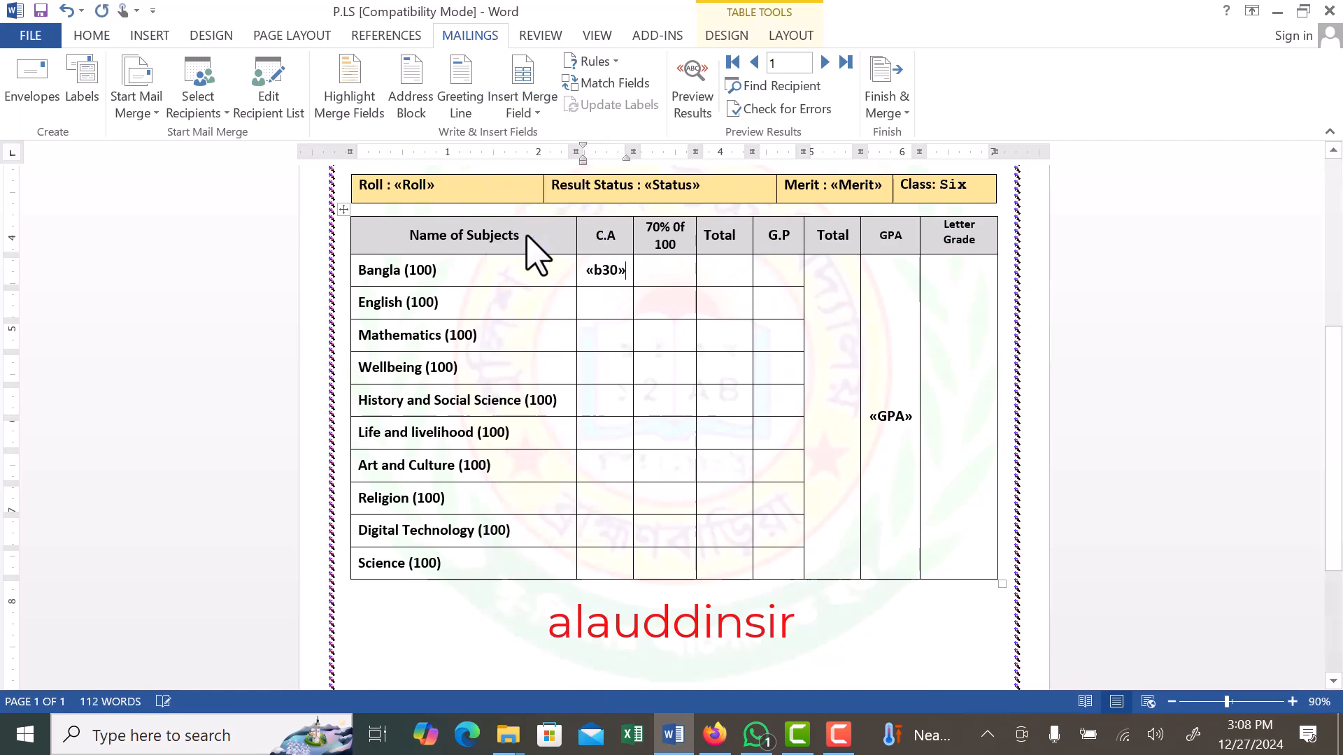
pyautogui.click(662, 271)
pyautogui.click(530, 111)
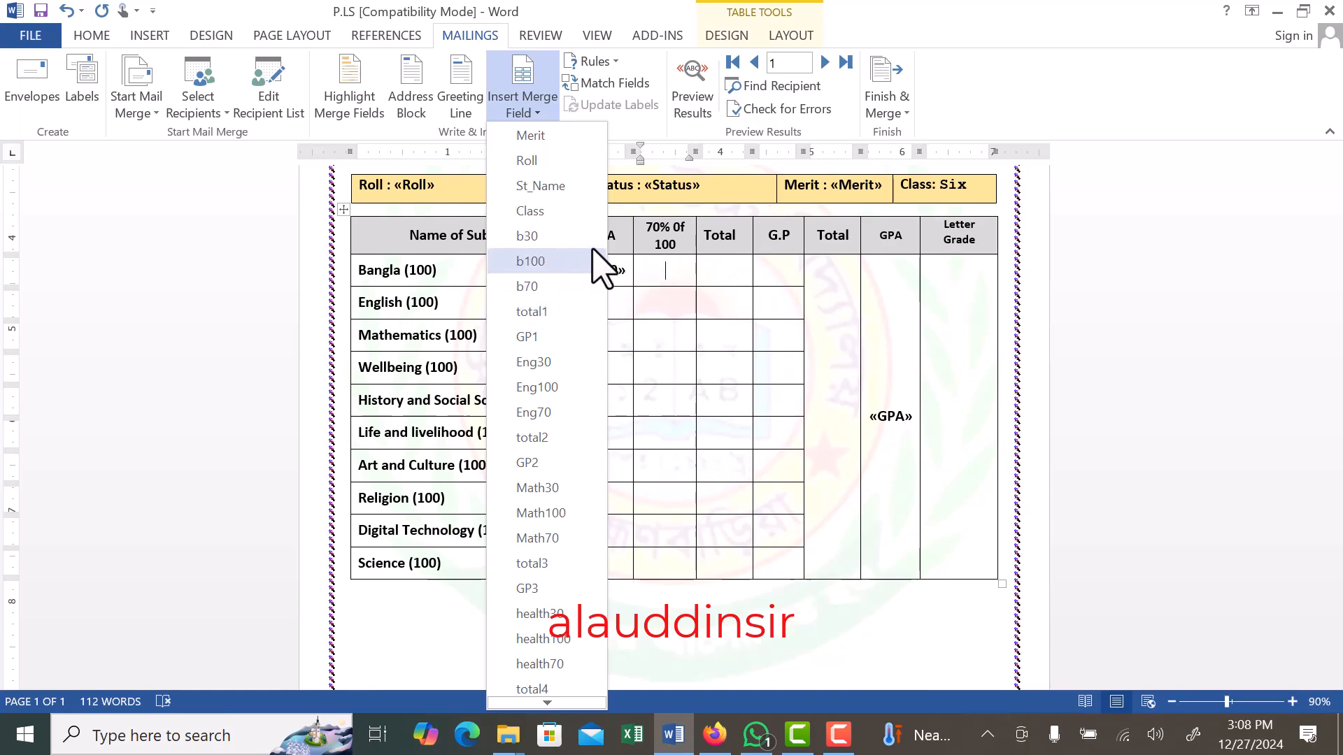
pyautogui.click(535, 287)
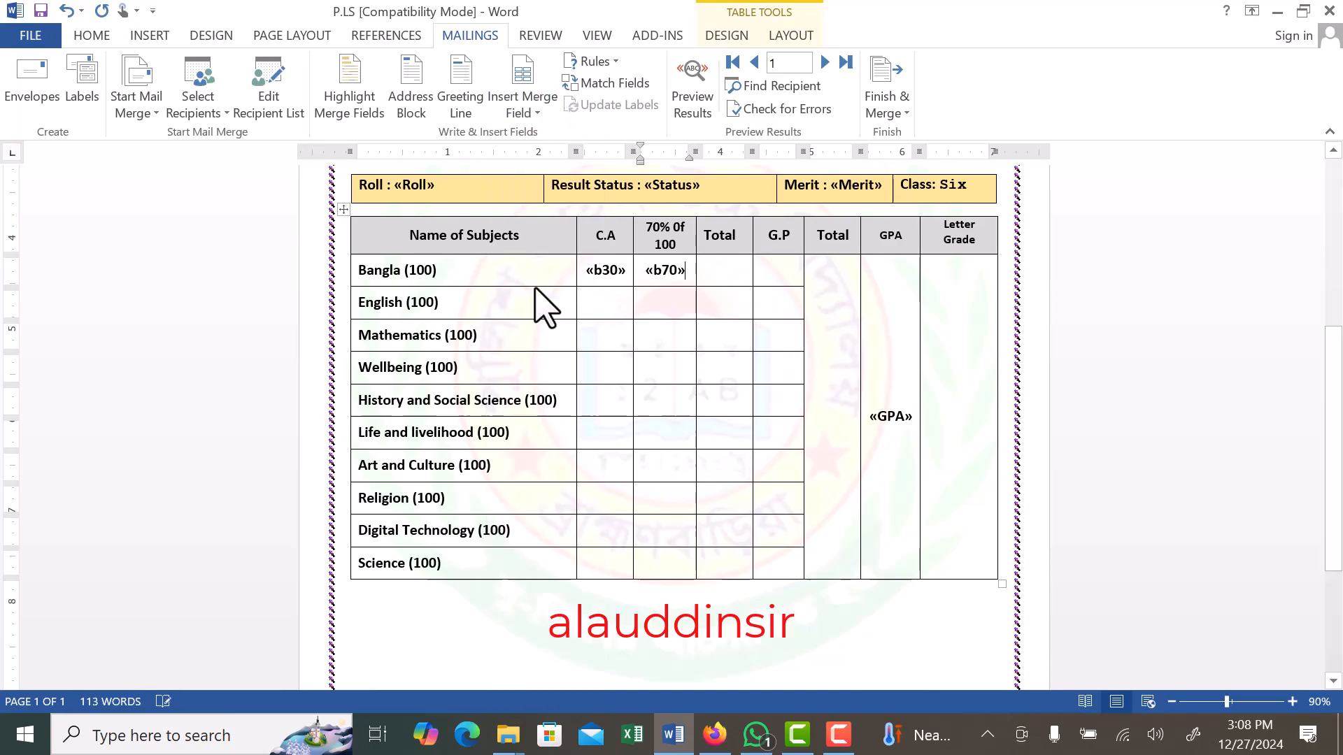
# - Insert the total1 merge field in the Bangla row under the first Total heading
pyautogui.click(727, 276)
pyautogui.click(534, 112)
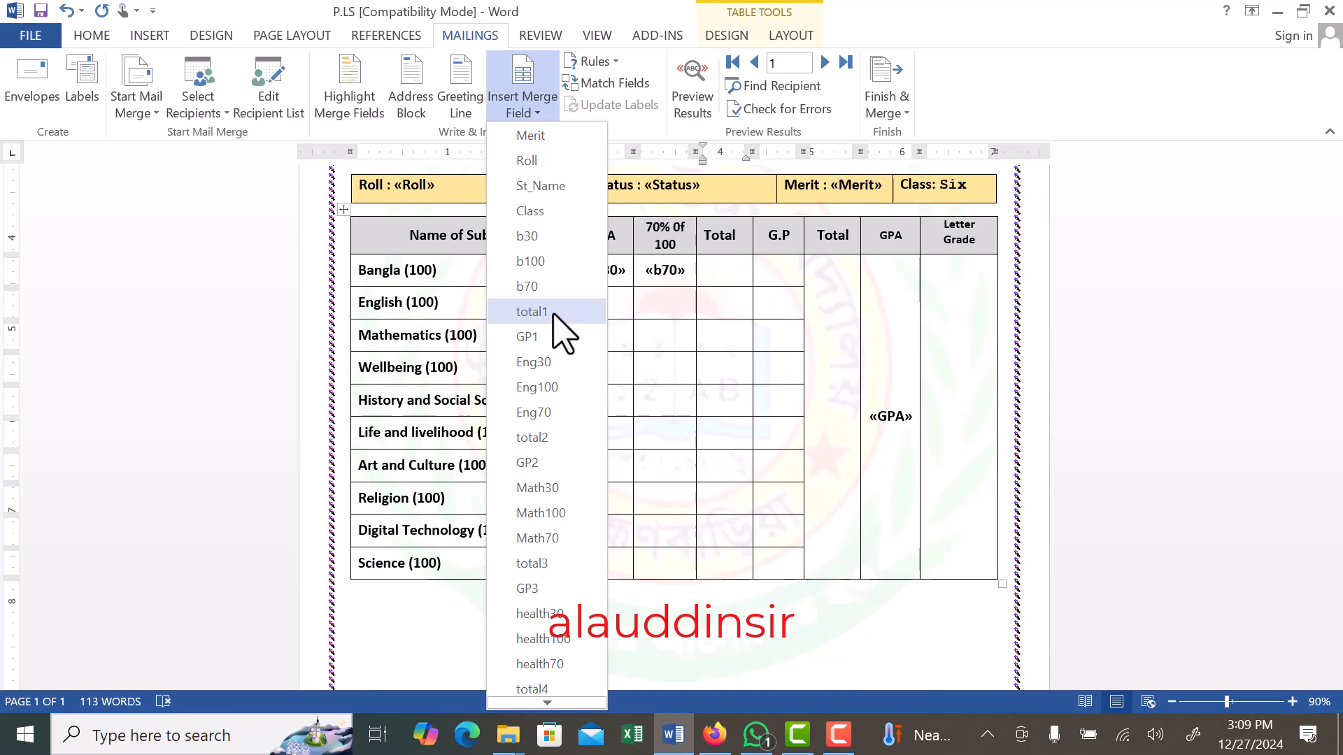
pyautogui.click(532, 311)
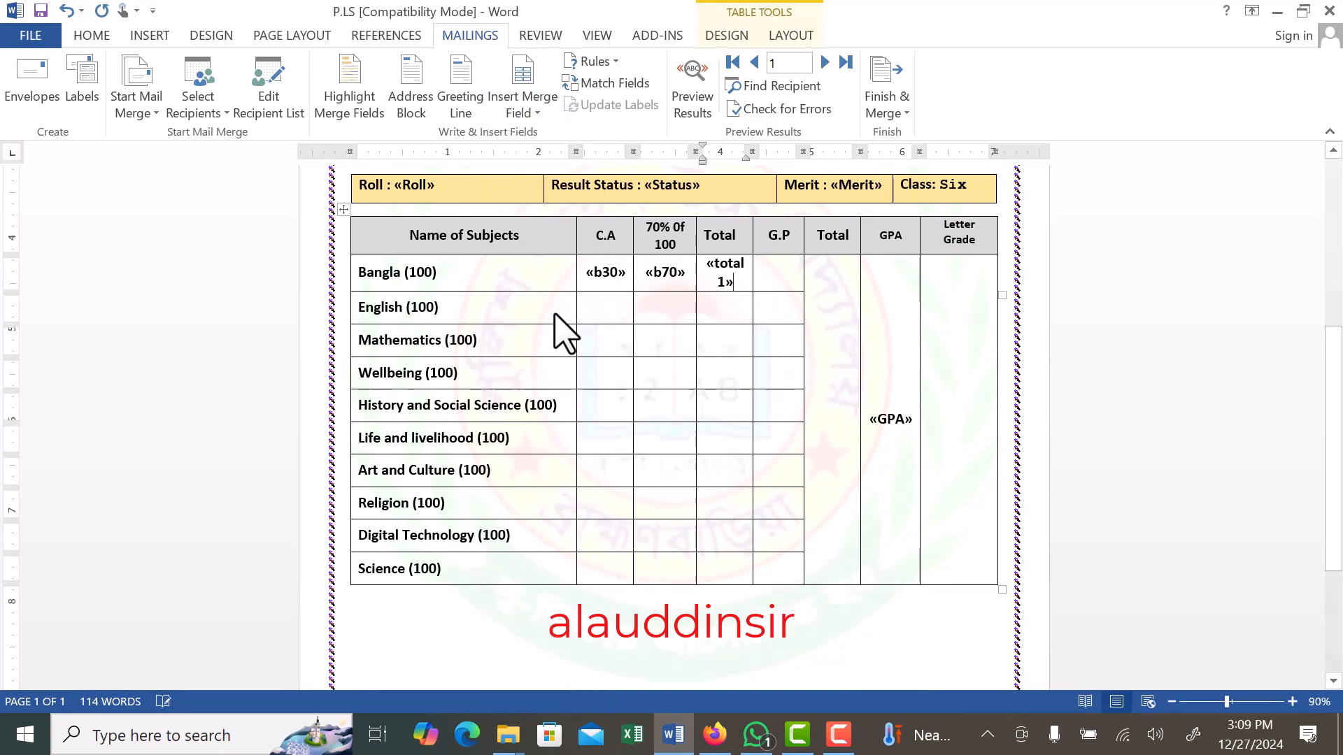
# - Insert the GP1 merge field in the Bangla row under G.P
pyautogui.click(774, 278)
pyautogui.click(521, 108)
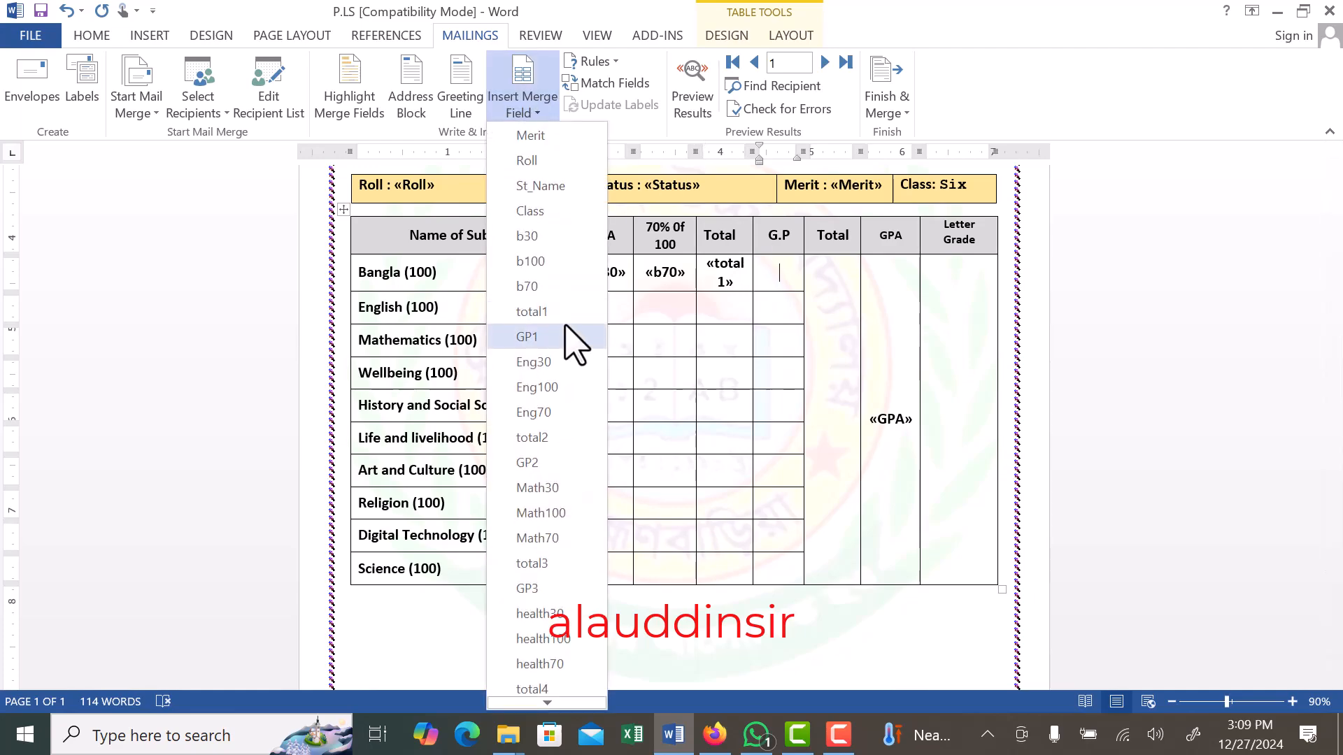
pyautogui.click(539, 339)
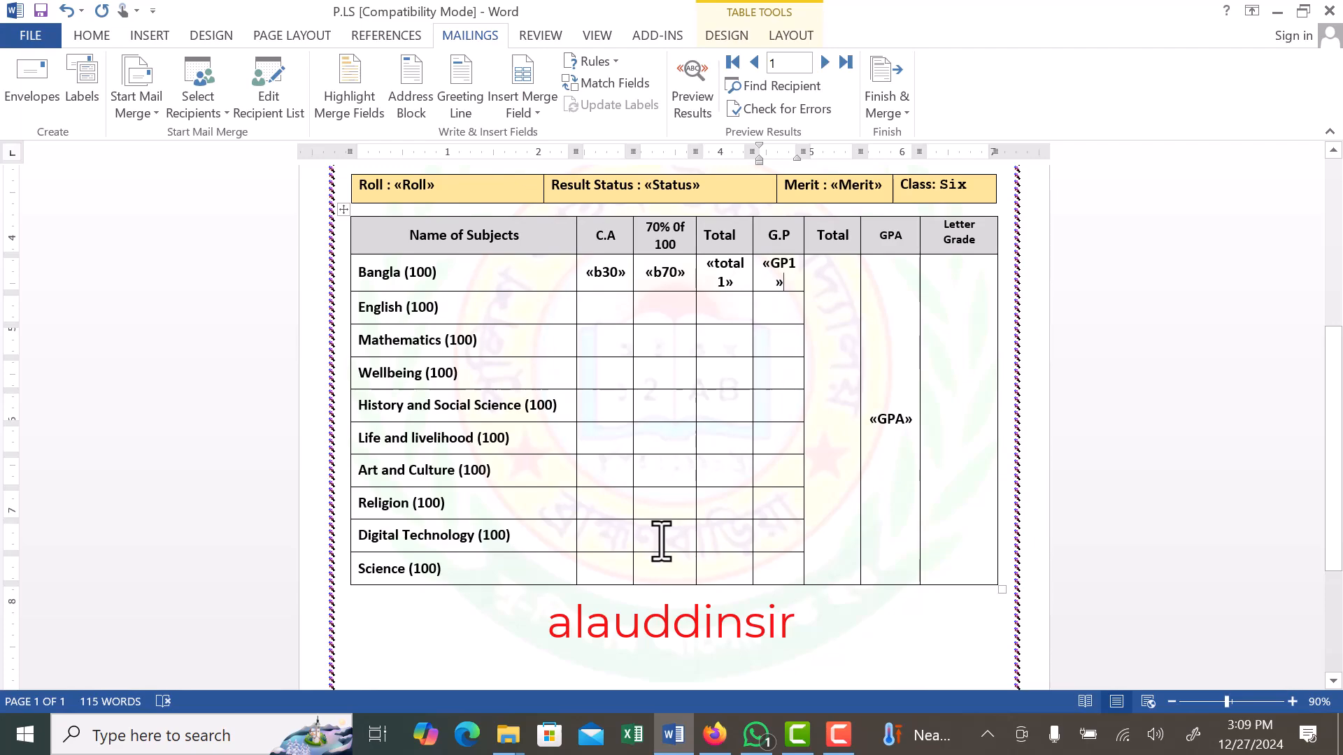
pyautogui.click(1117, 49)
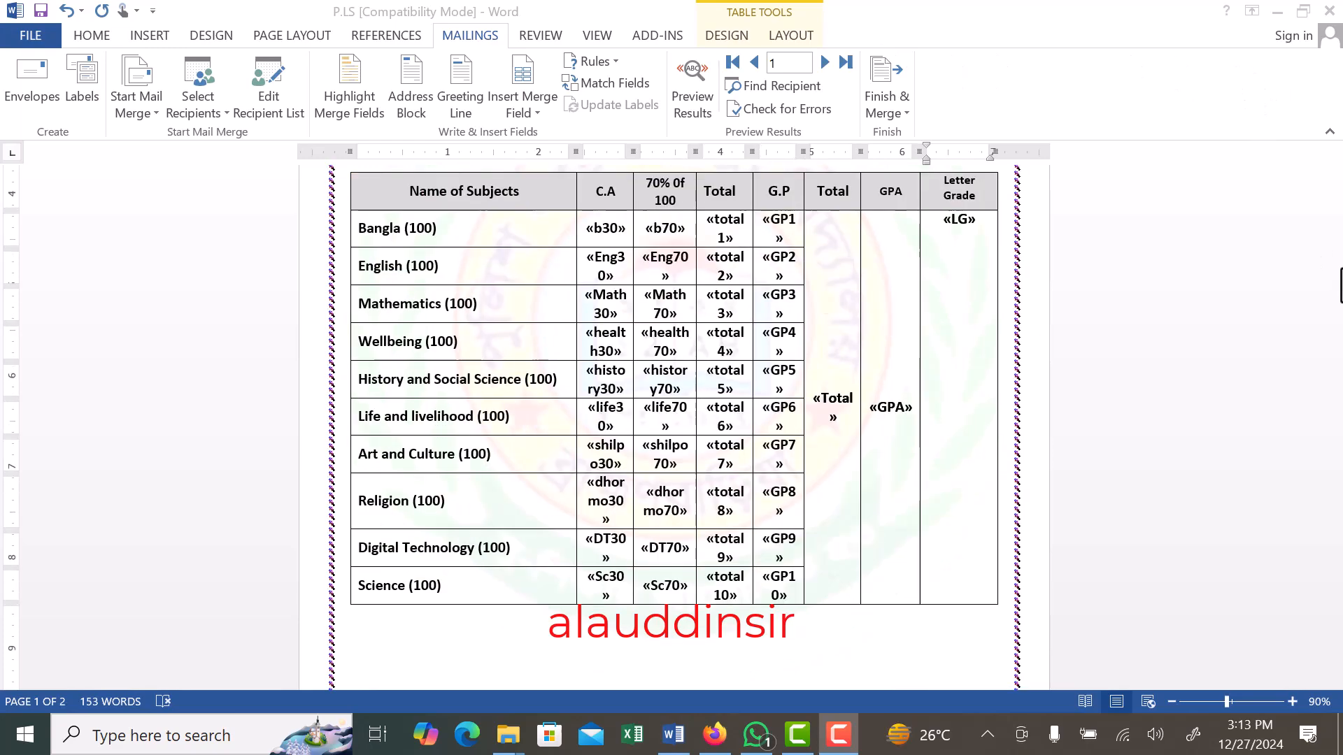
# - Adjust the subject table's column widths from C.A to Letter Grade so the merge fields fit better in their cells
pyautogui.click(921, 189)
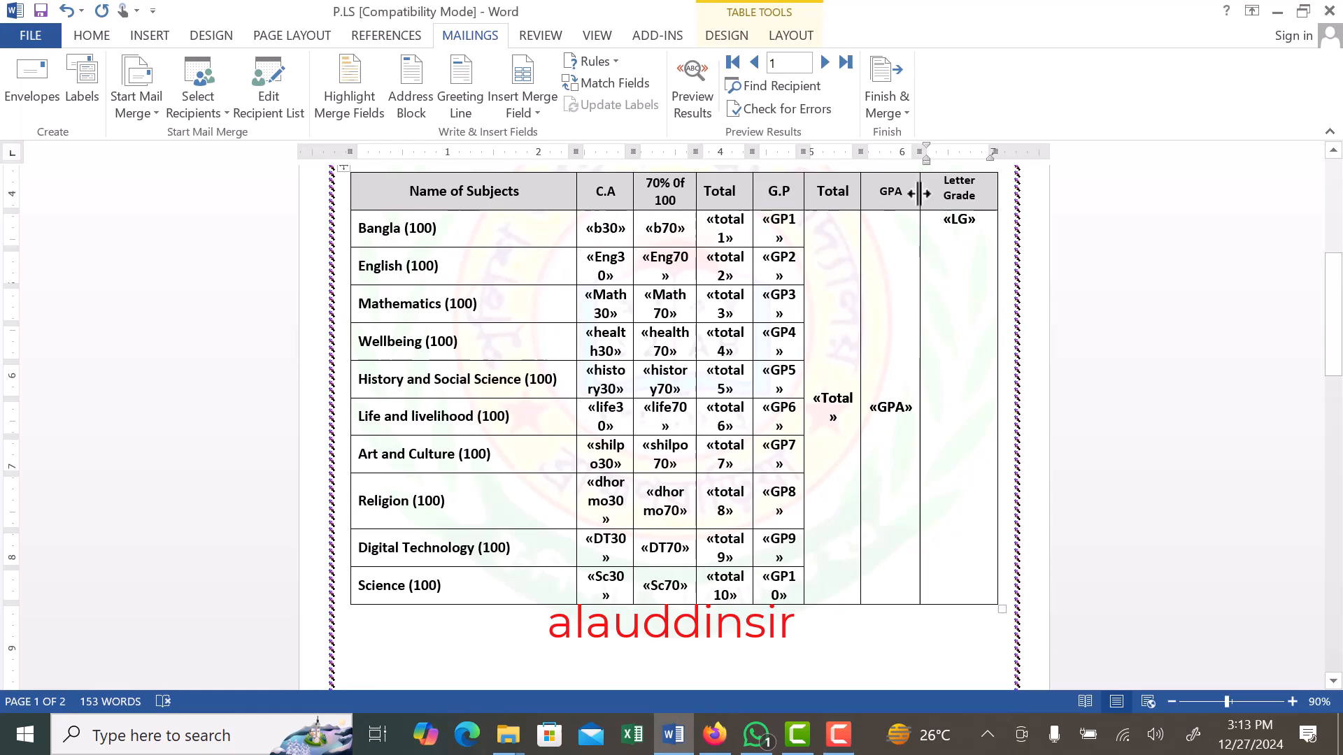
pyautogui.moveTo(919, 192); pyautogui.dragTo(942, 194)
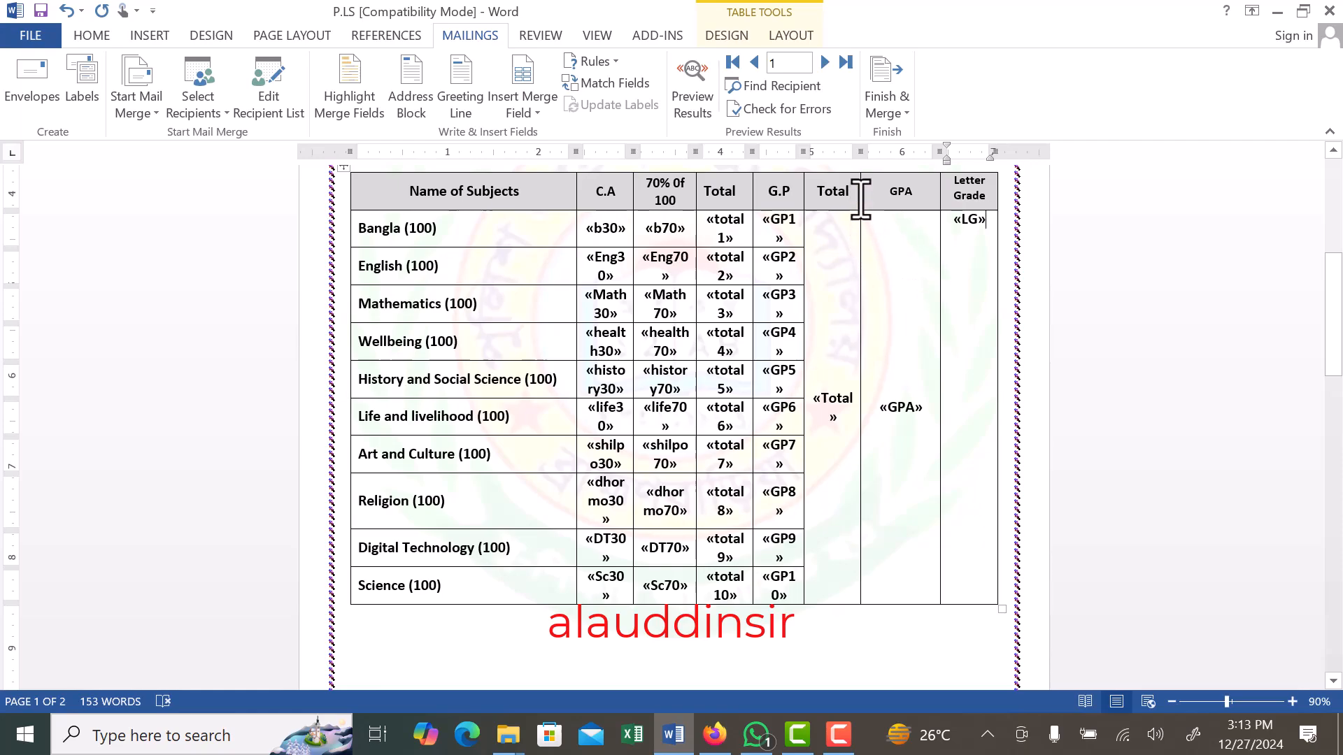
pyautogui.moveTo(861, 191); pyautogui.dragTo(890, 196)
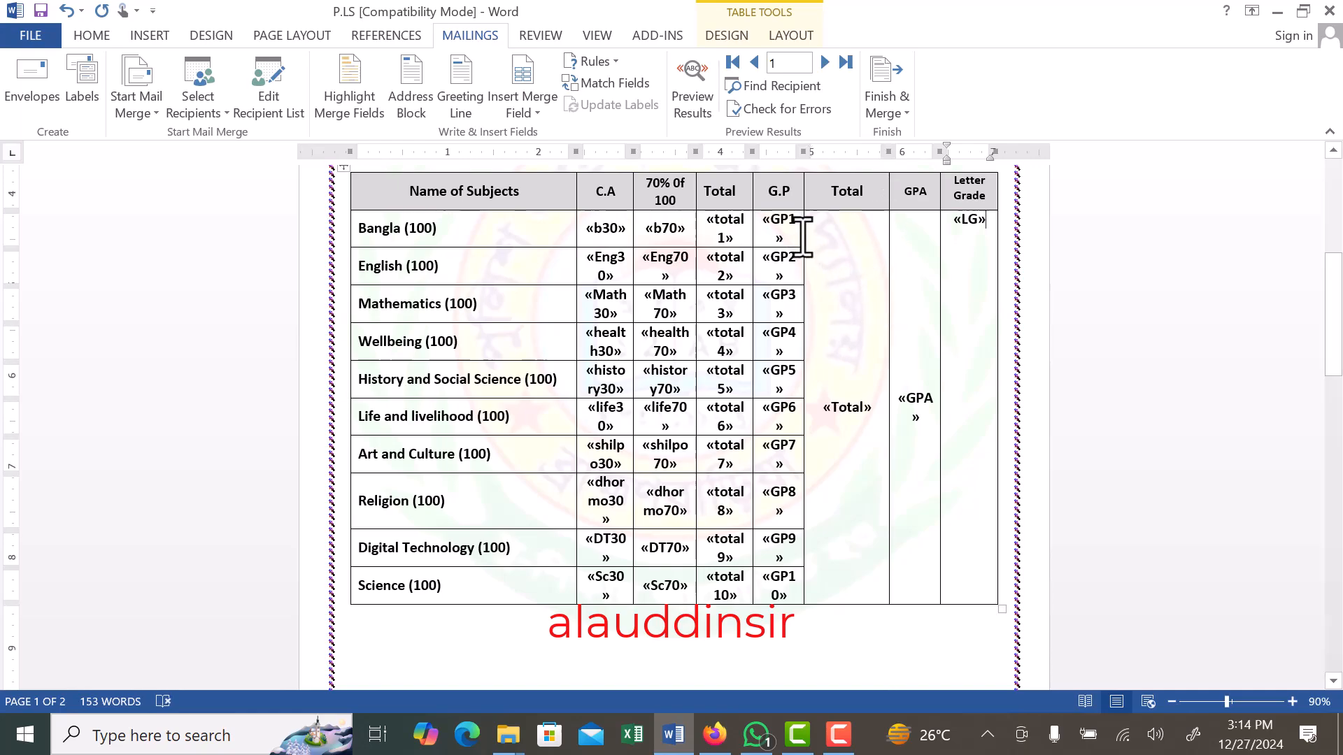
pyautogui.moveTo(805, 187); pyautogui.dragTo(776, 191)
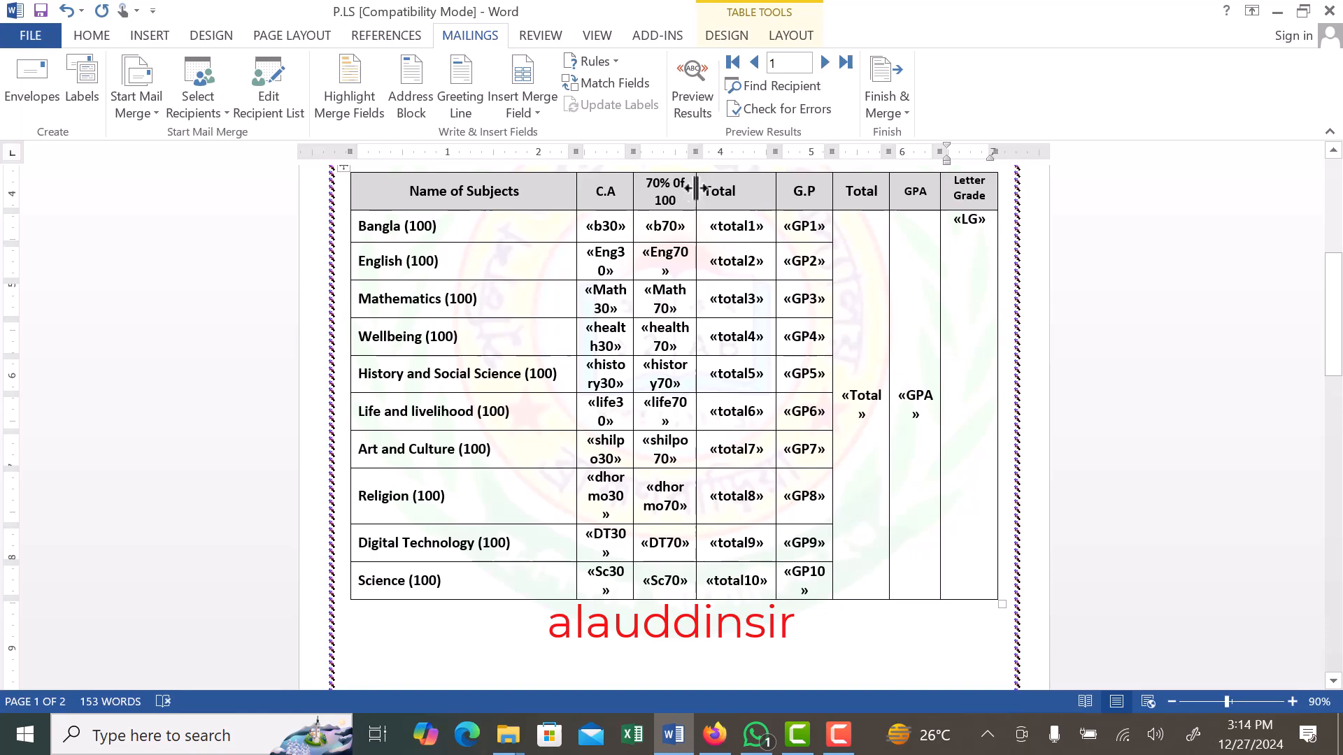
pyautogui.moveTo(694, 189); pyautogui.dragTo(717, 189)
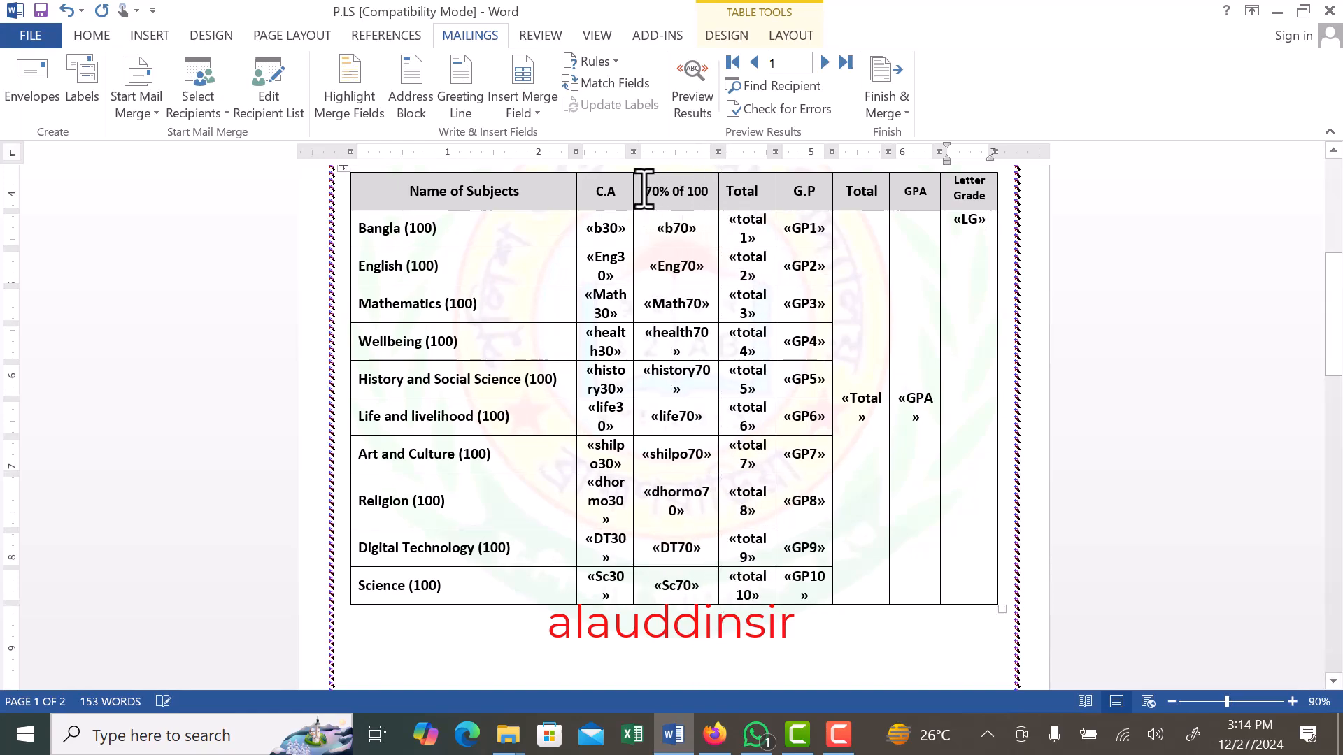
pyautogui.moveTo(633, 195); pyautogui.dragTo(586, 204)
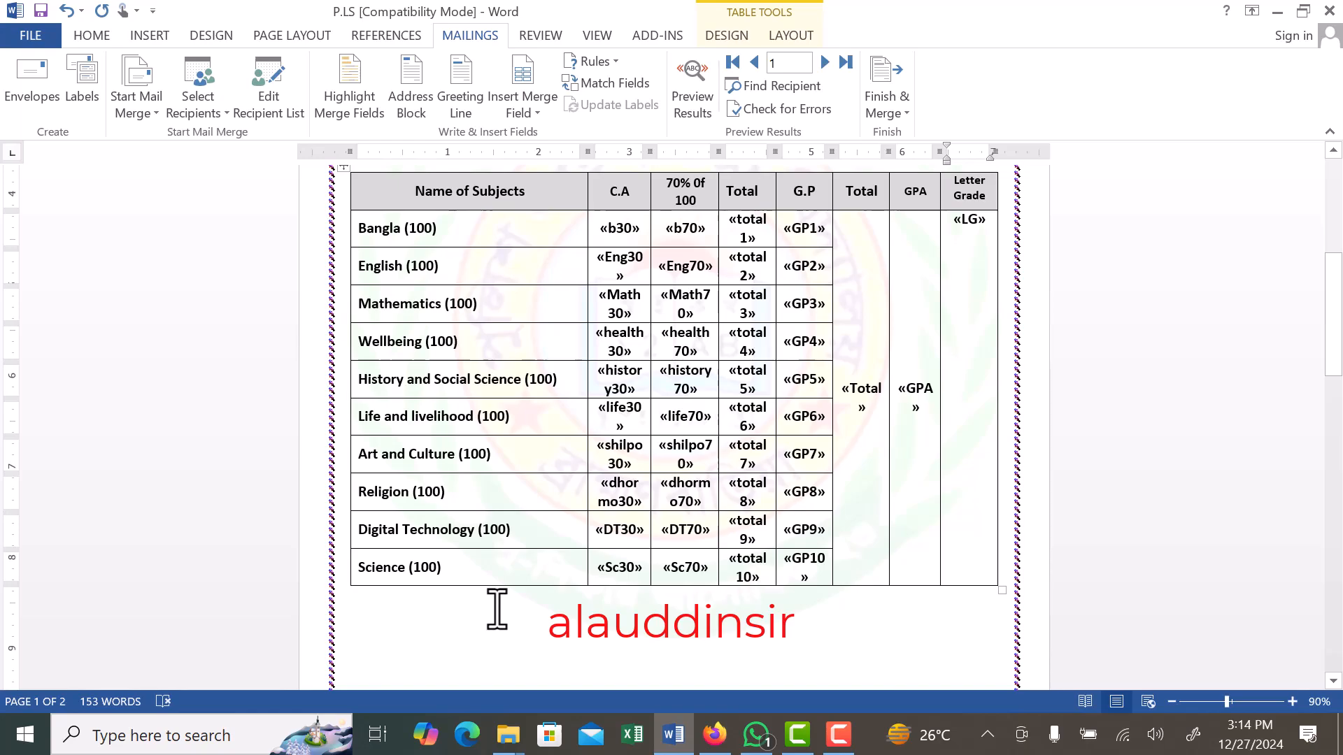
# - Check the page layout down to the signatures, preview record 1's marks in the subject table, and return to the merge field view
pyautogui.scroll(-10, 498, 612)
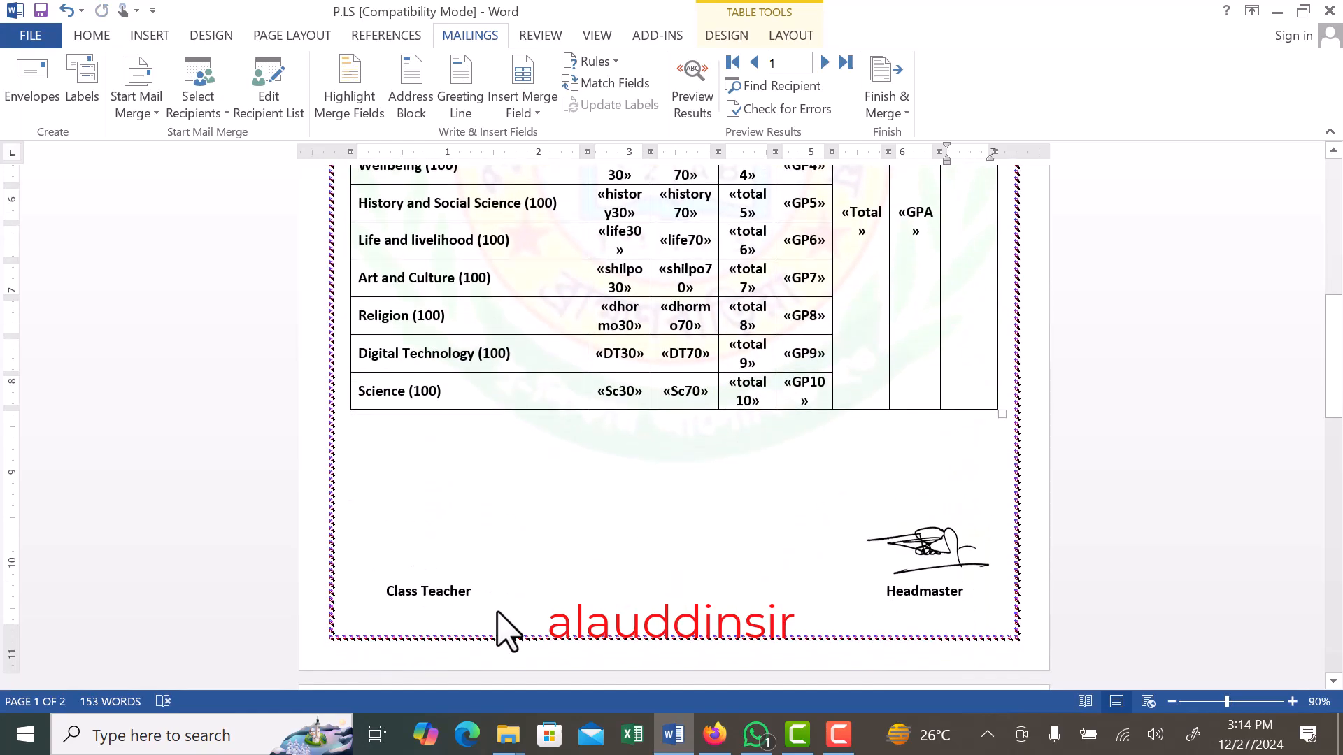
pyautogui.scroll(-5, 504, 615)
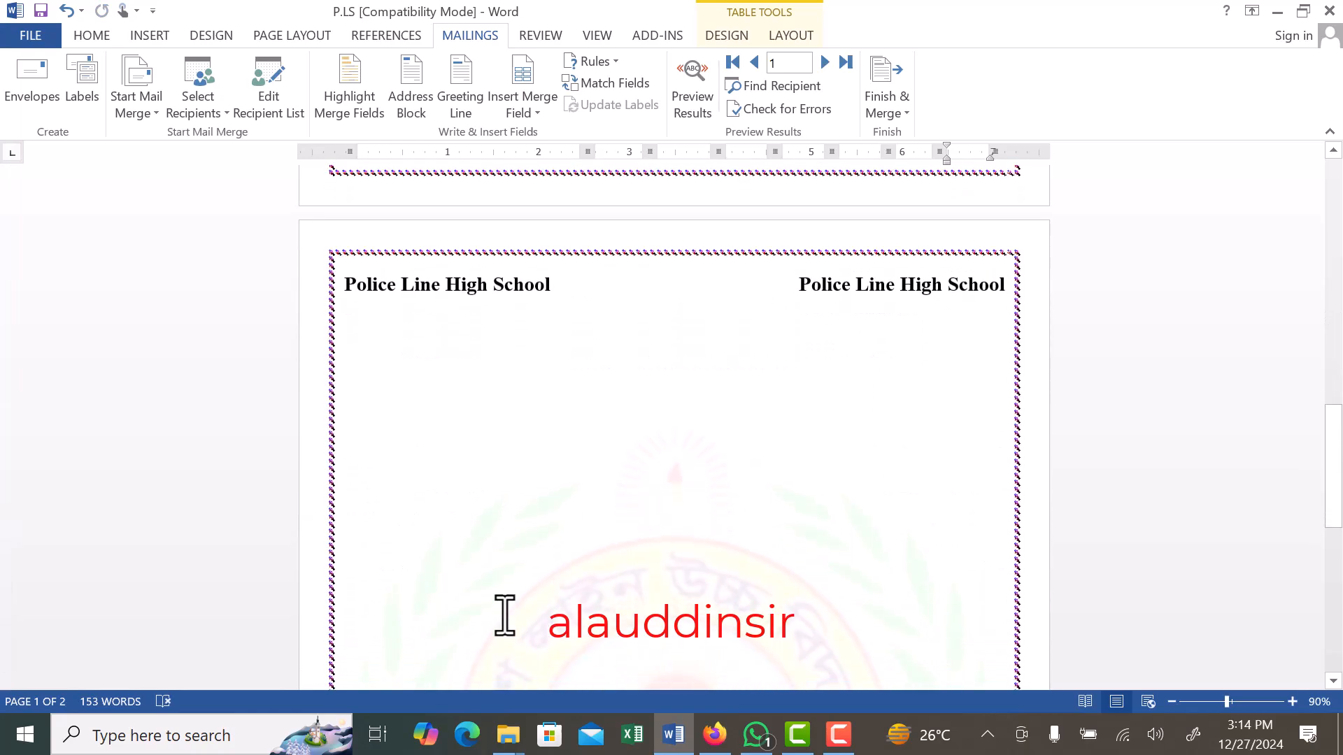
pyautogui.scroll(5, 506, 617)
pyautogui.scroll(10, 505, 621)
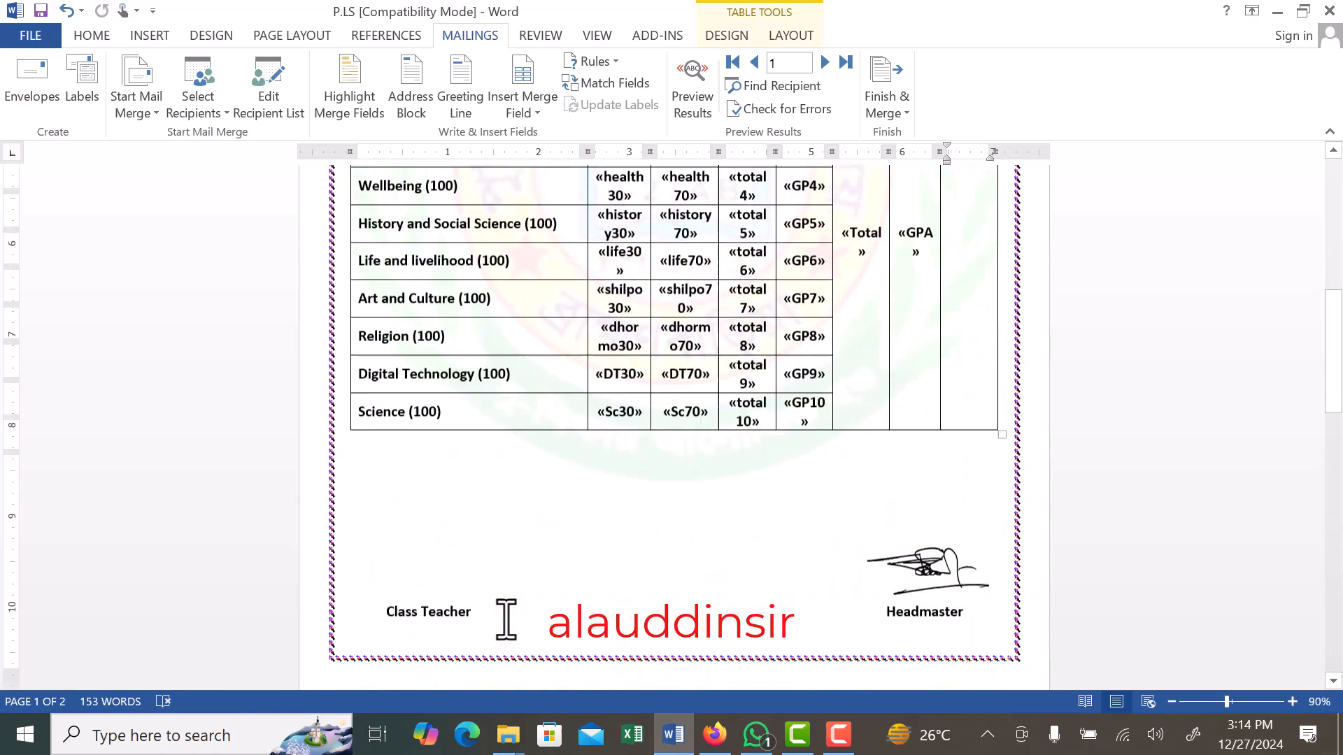
pyautogui.scroll(-4, 497, 546)
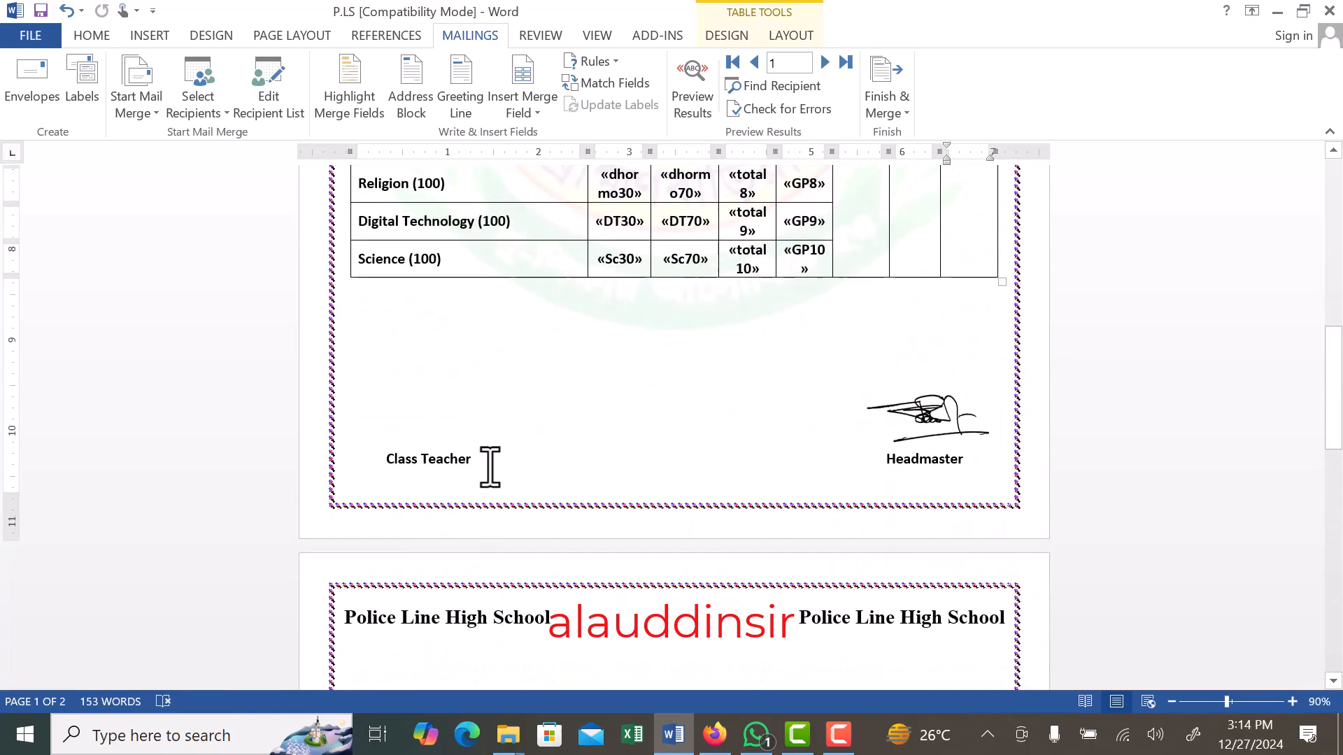
pyautogui.click(430, 381)
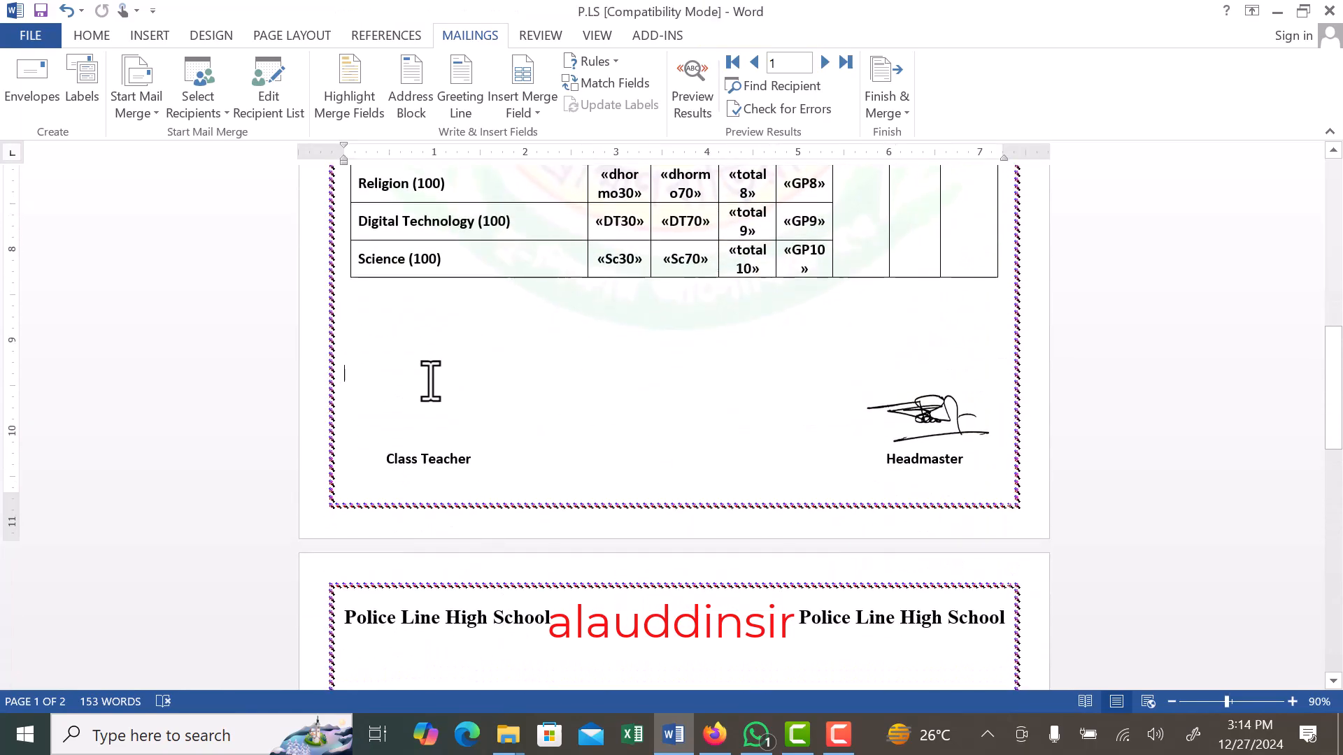
pyautogui.click(693, 82)
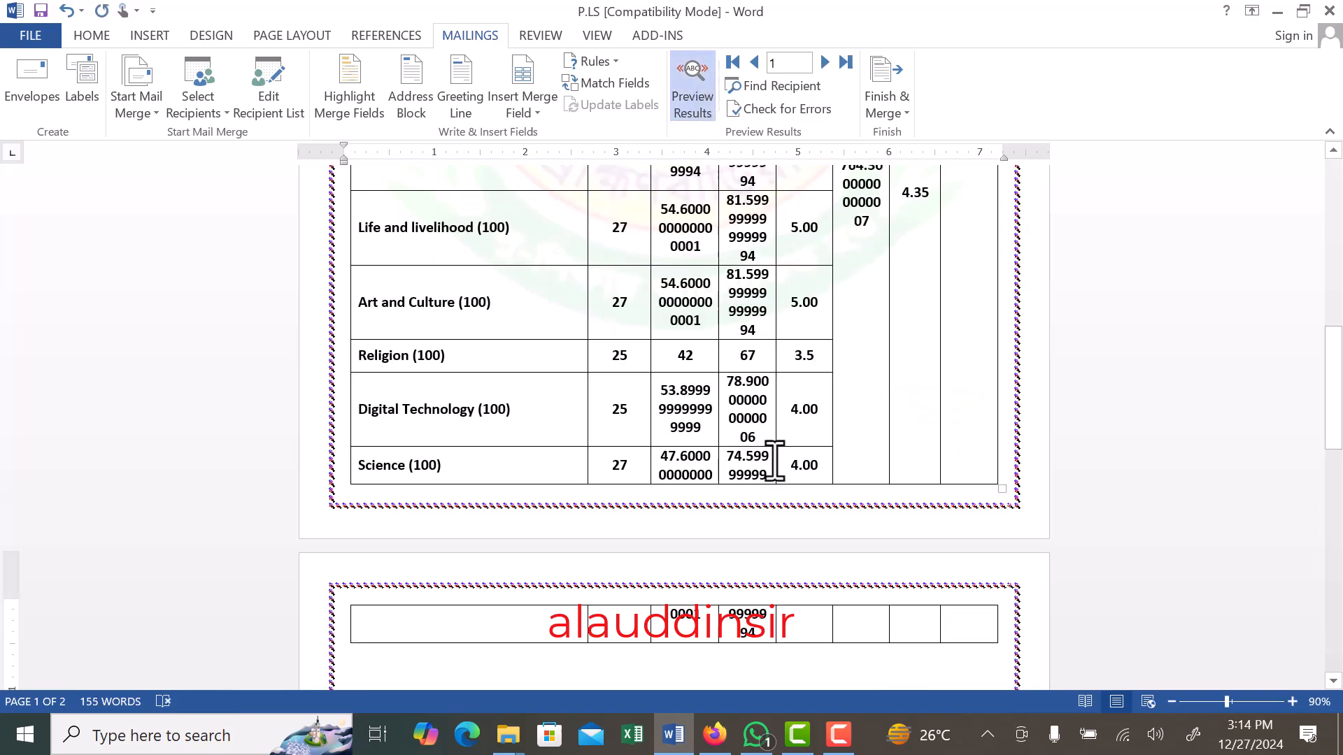
pyautogui.scroll(-10, 785, 484)
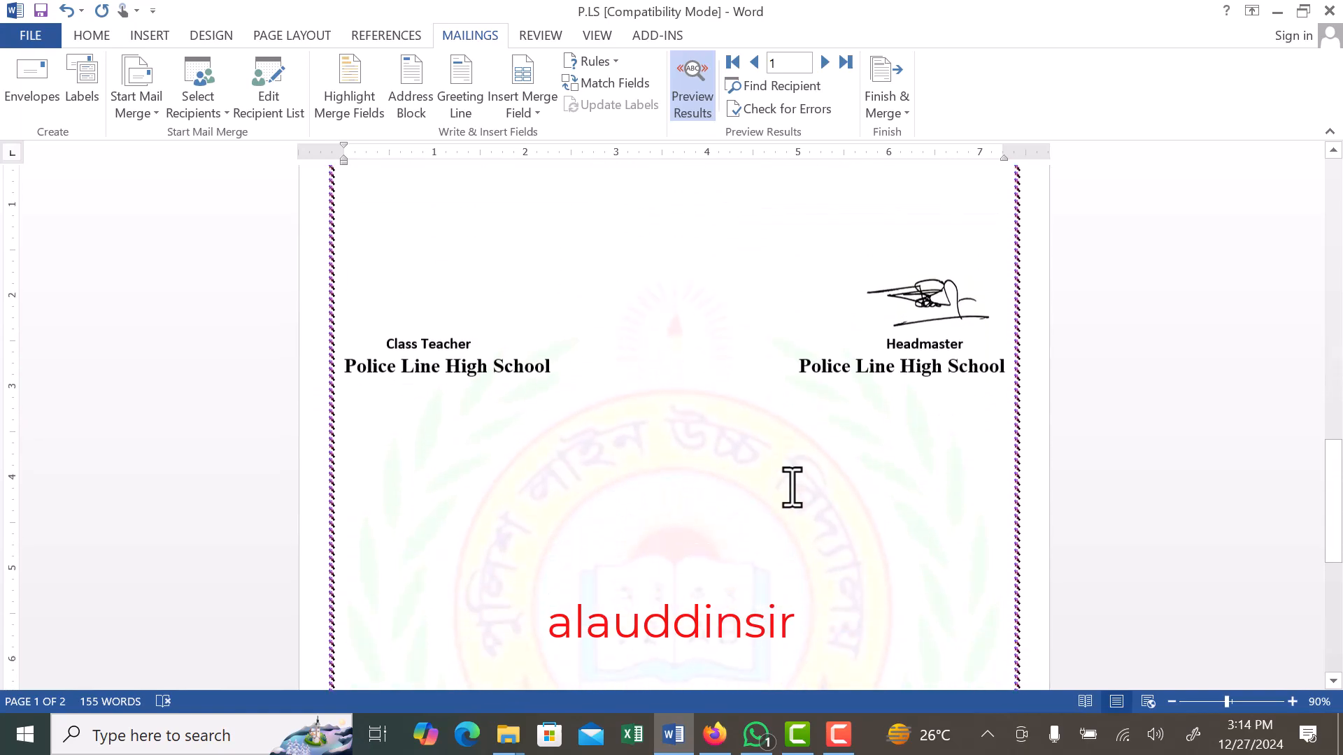
pyautogui.scroll(10, 792, 488)
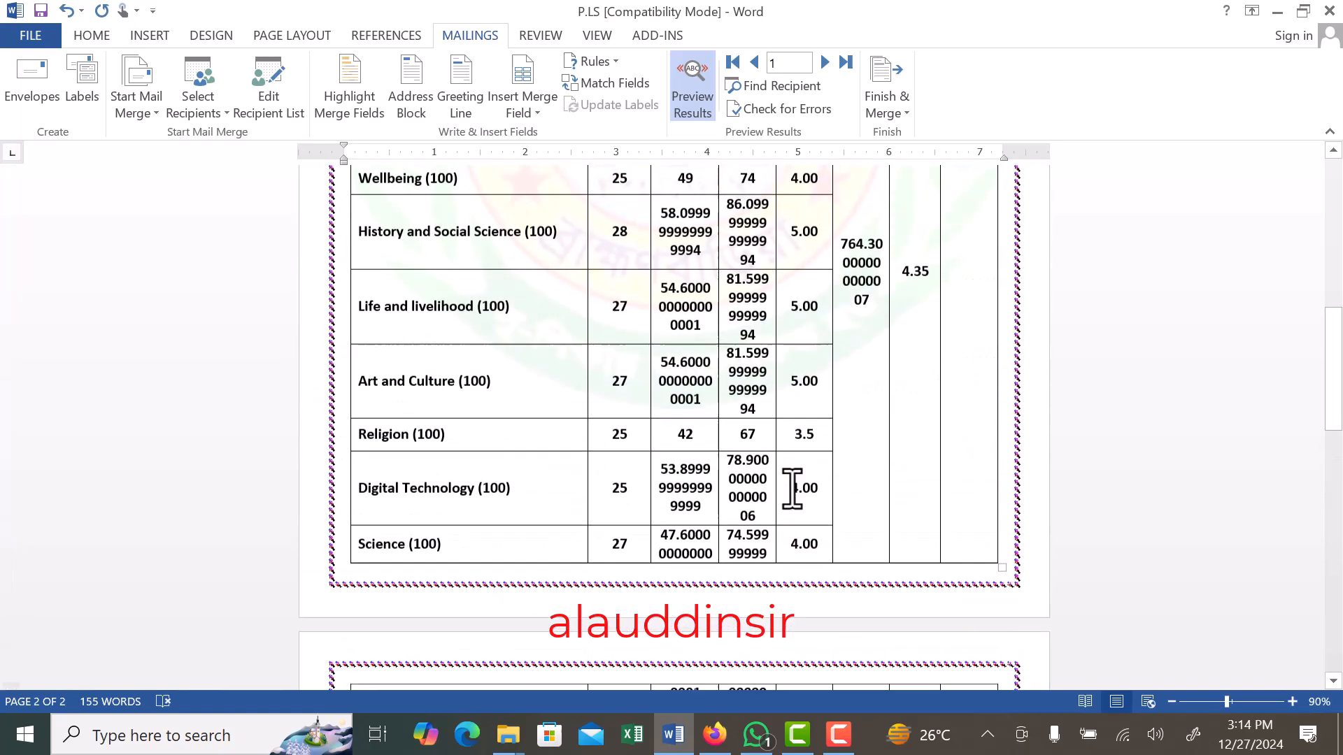
pyautogui.scroll(1, 788, 489)
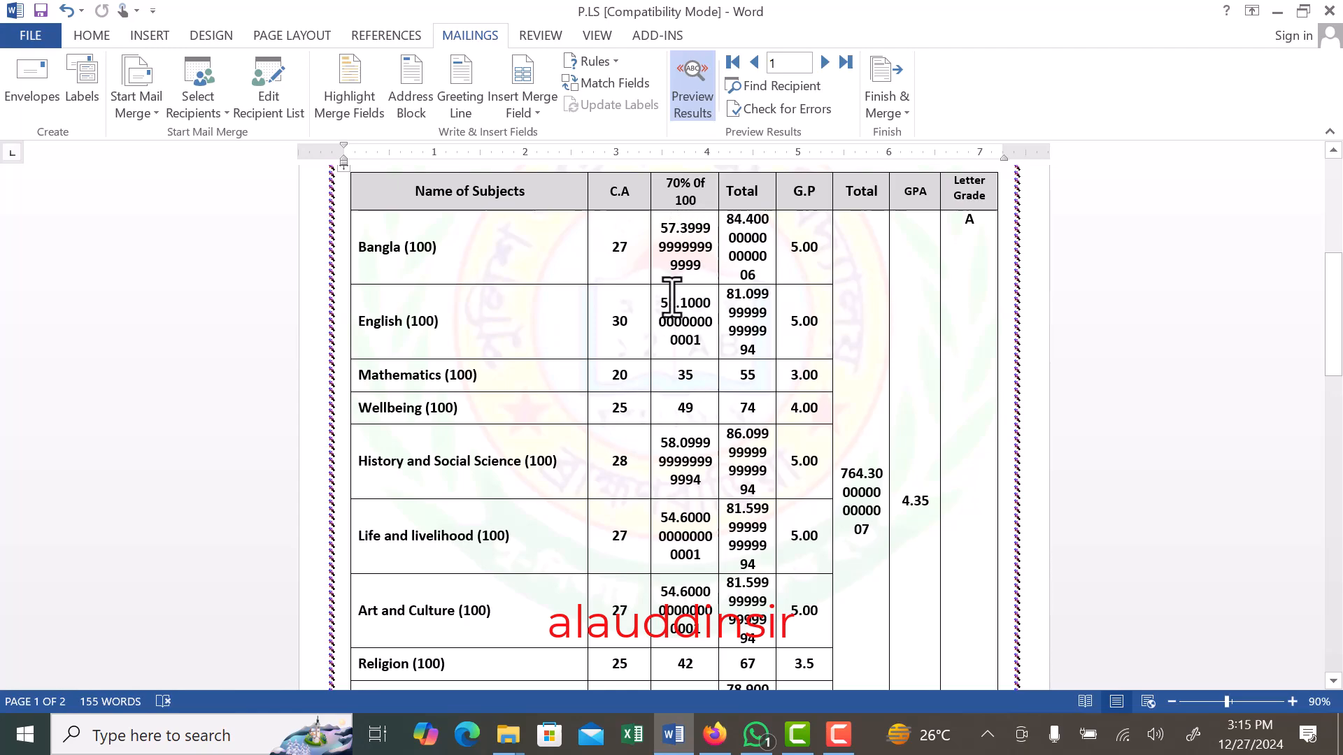
pyautogui.click(691, 91)
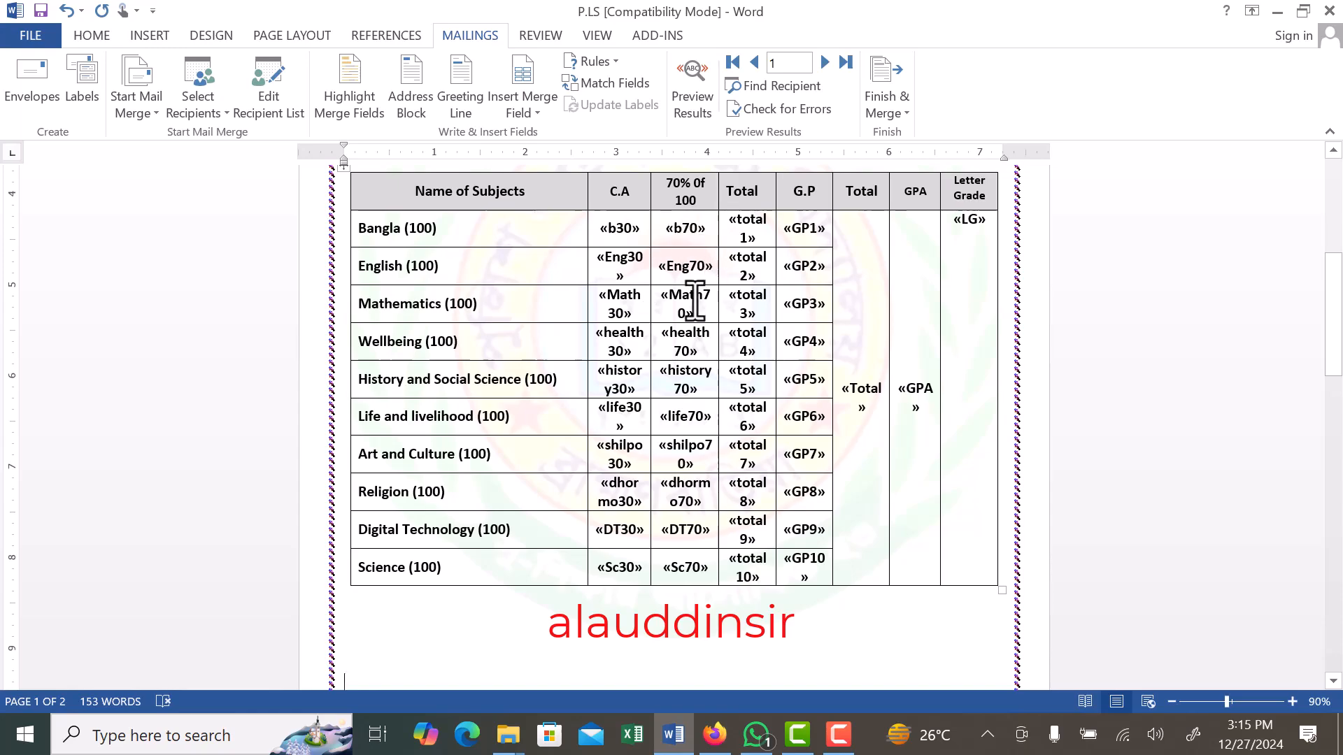
# - Show the field codes and edit the Bangla row's b70 code to read MERGEFIELD "b70"\#"0.00
pyautogui.scroll(3, 691, 298)
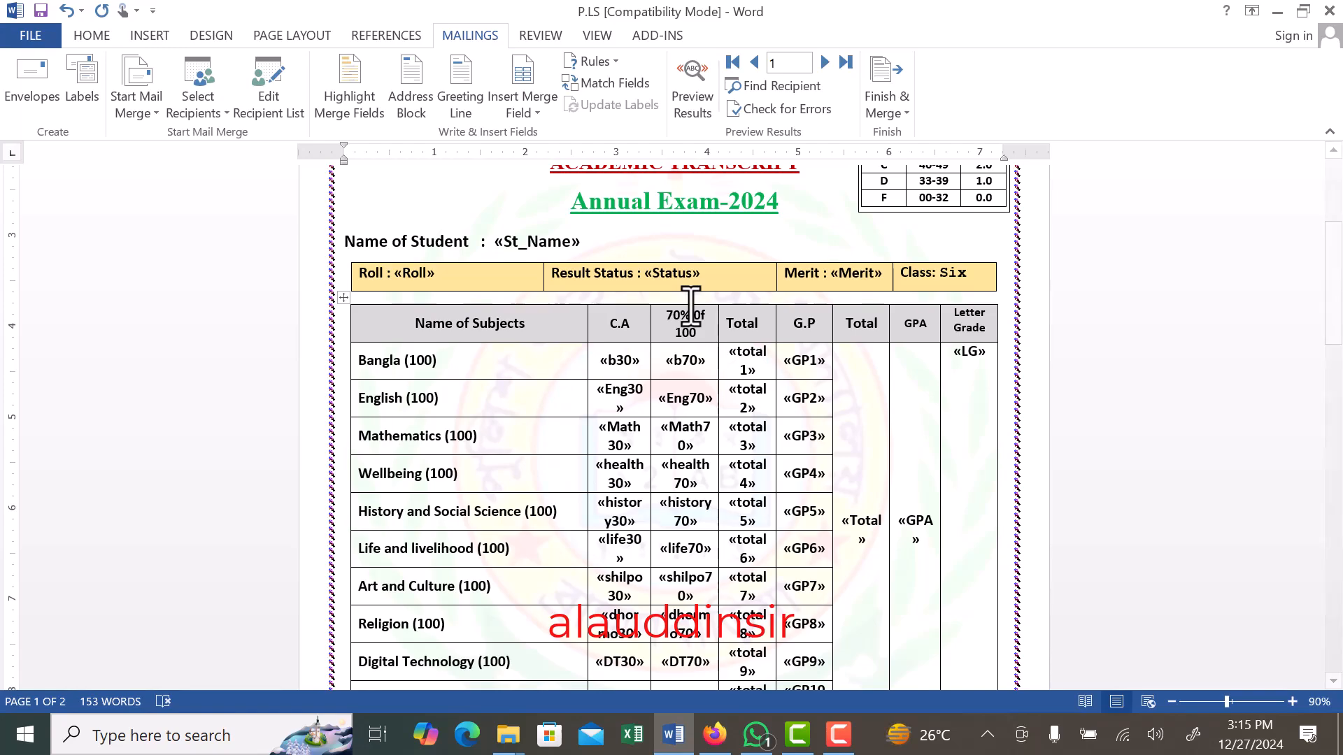
pyautogui.hotkey('alt', 'F9')
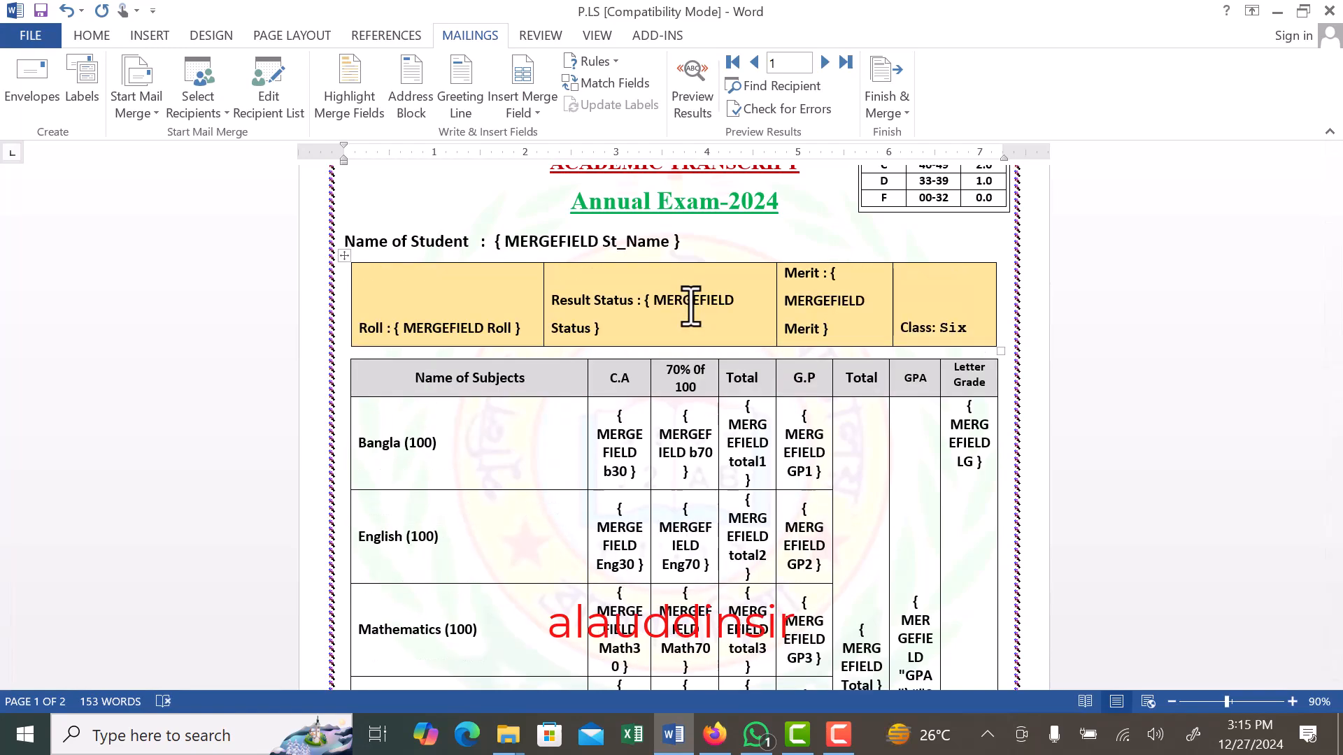
pyautogui.scroll(-3, 685, 433)
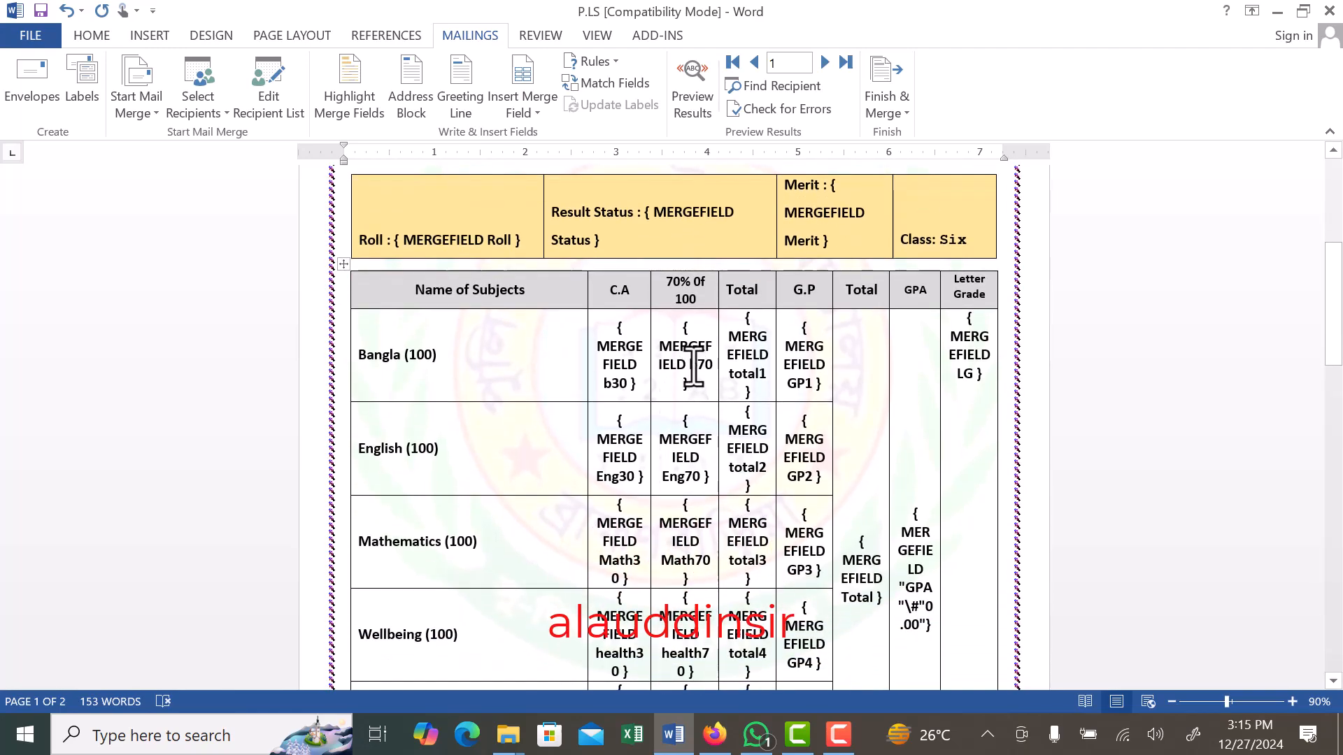
pyautogui.click(691, 364)
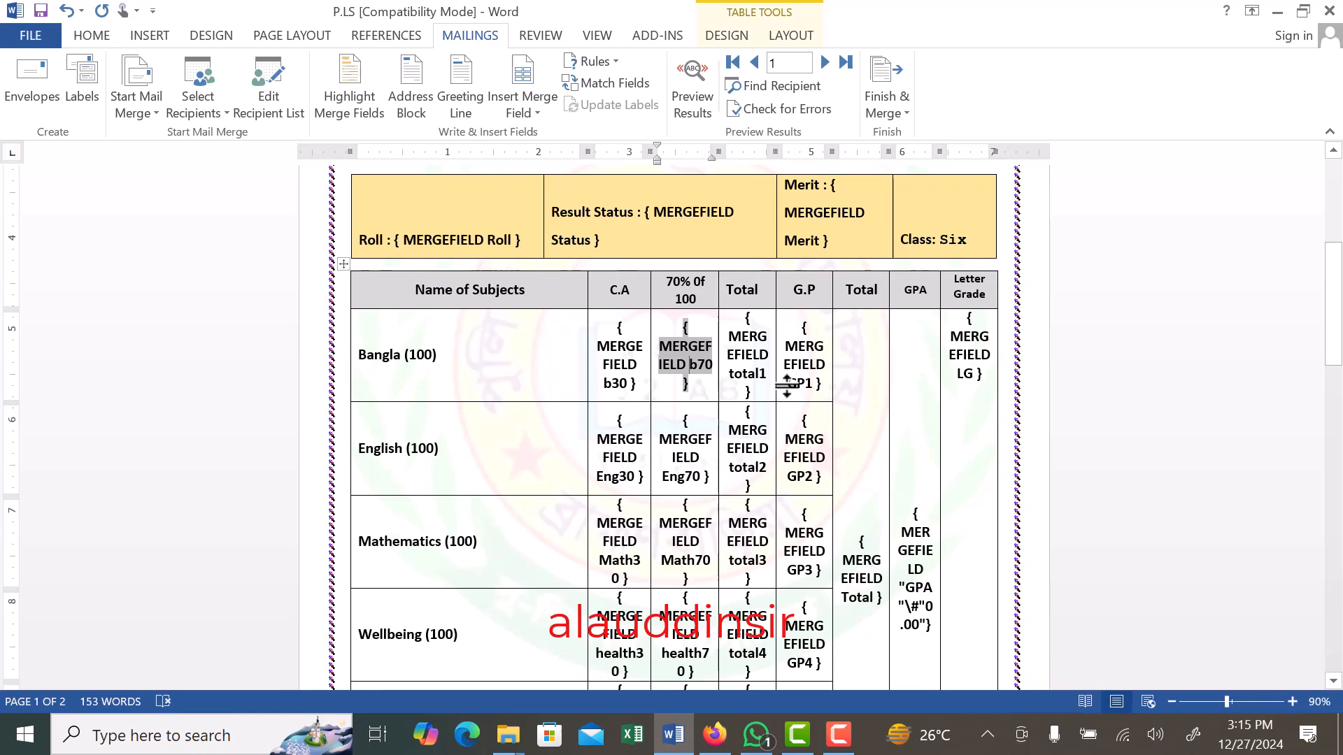
pyautogui.write('"b70')
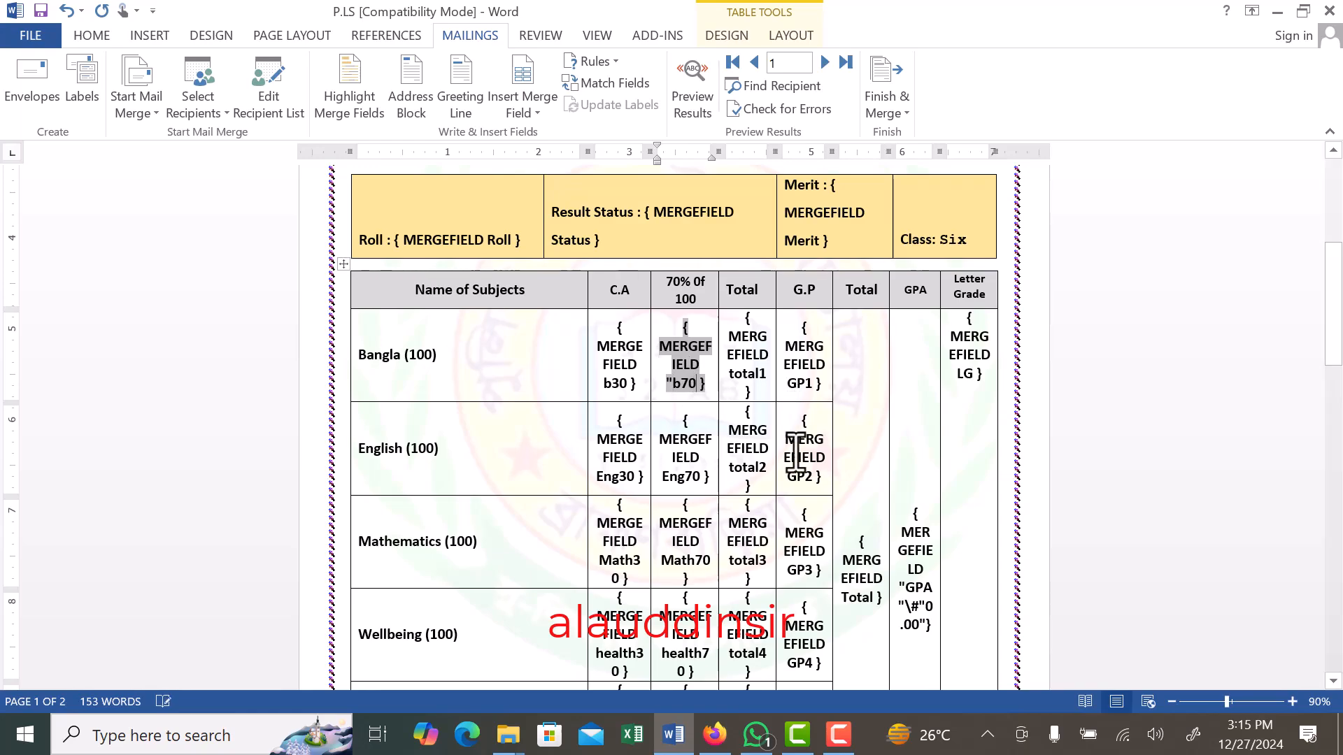
pyautogui.write('"')
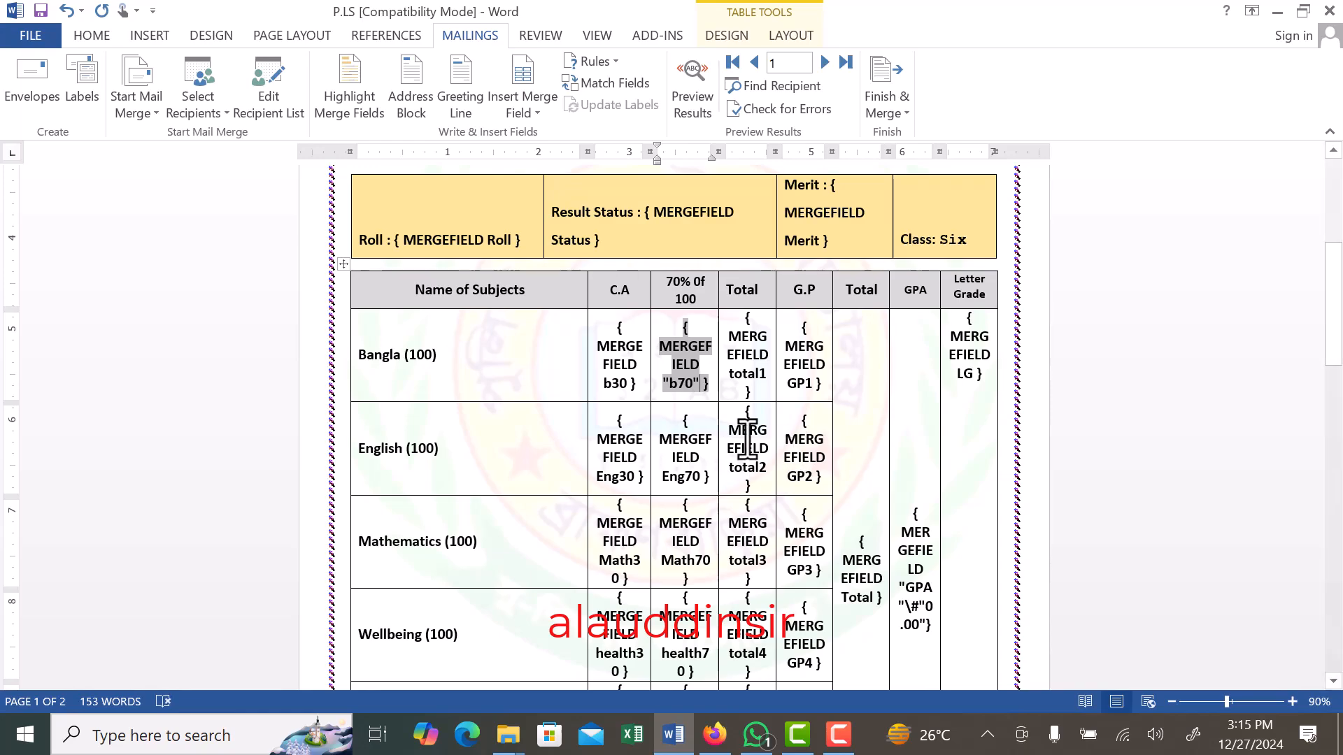
pyautogui.write('\\')
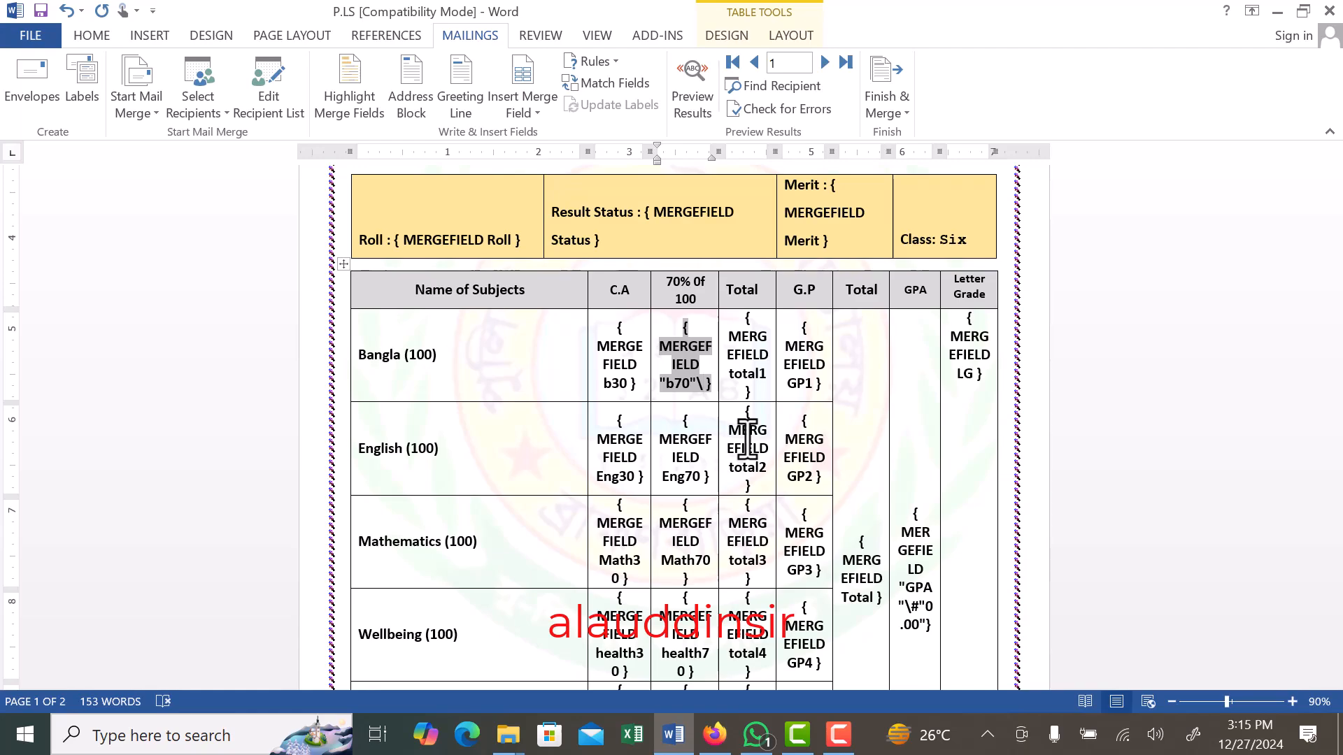
pyautogui.write('# "0.00')
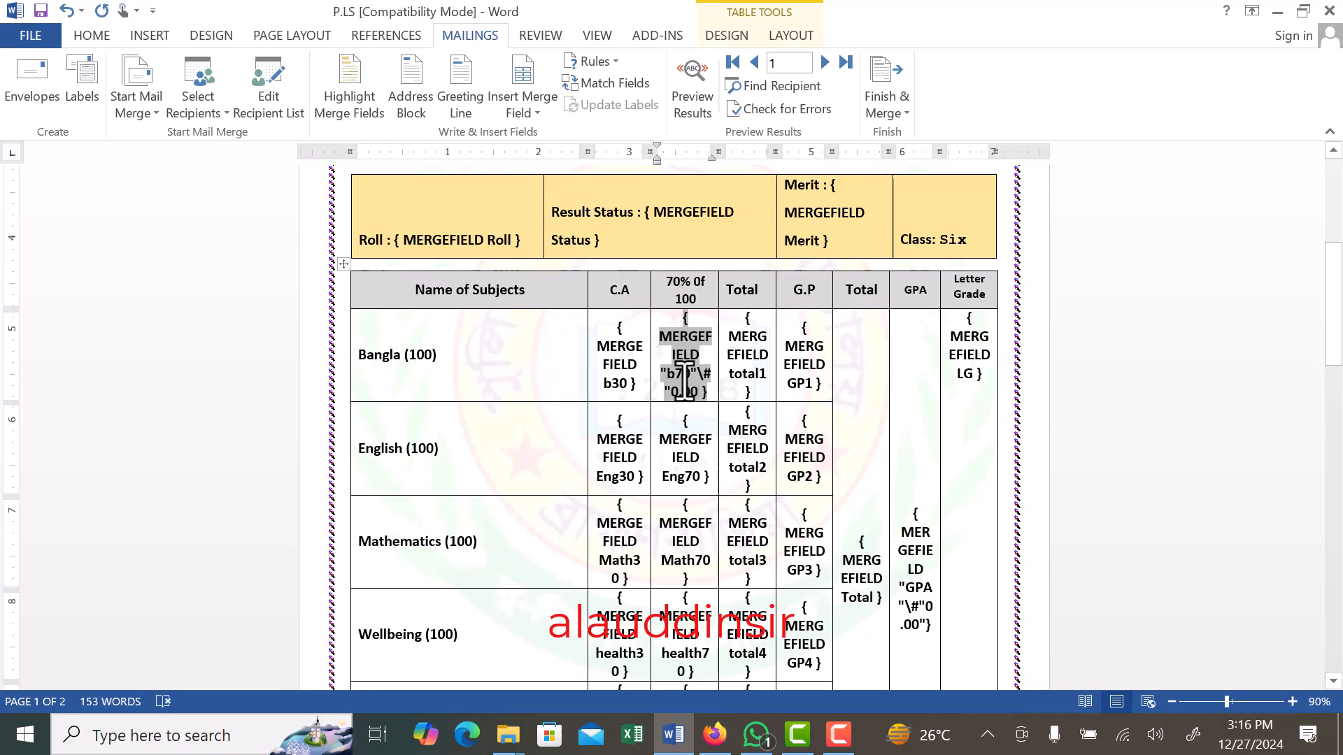
# - Edit the Bangla row's total1 field code to read MERGEFIELD "total1"\#"0.00"
pyautogui.click(736, 374)
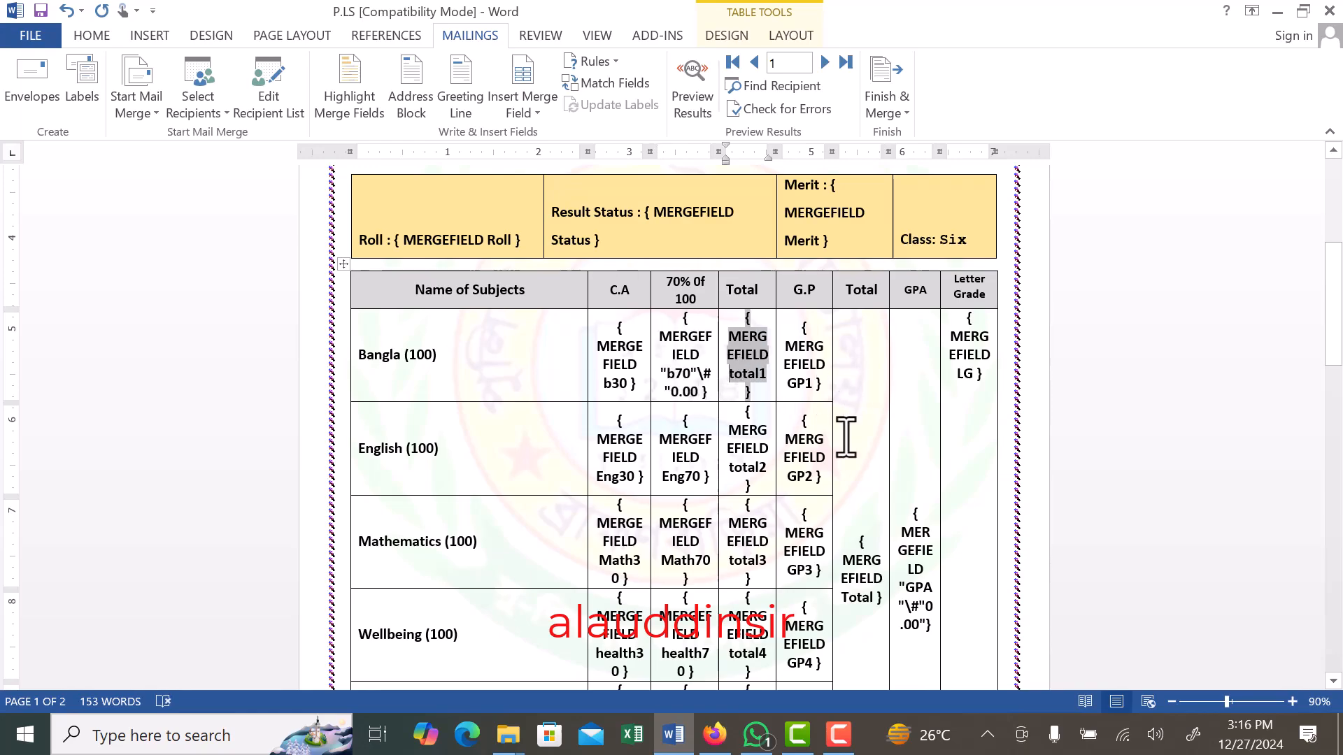
pyautogui.write('"')
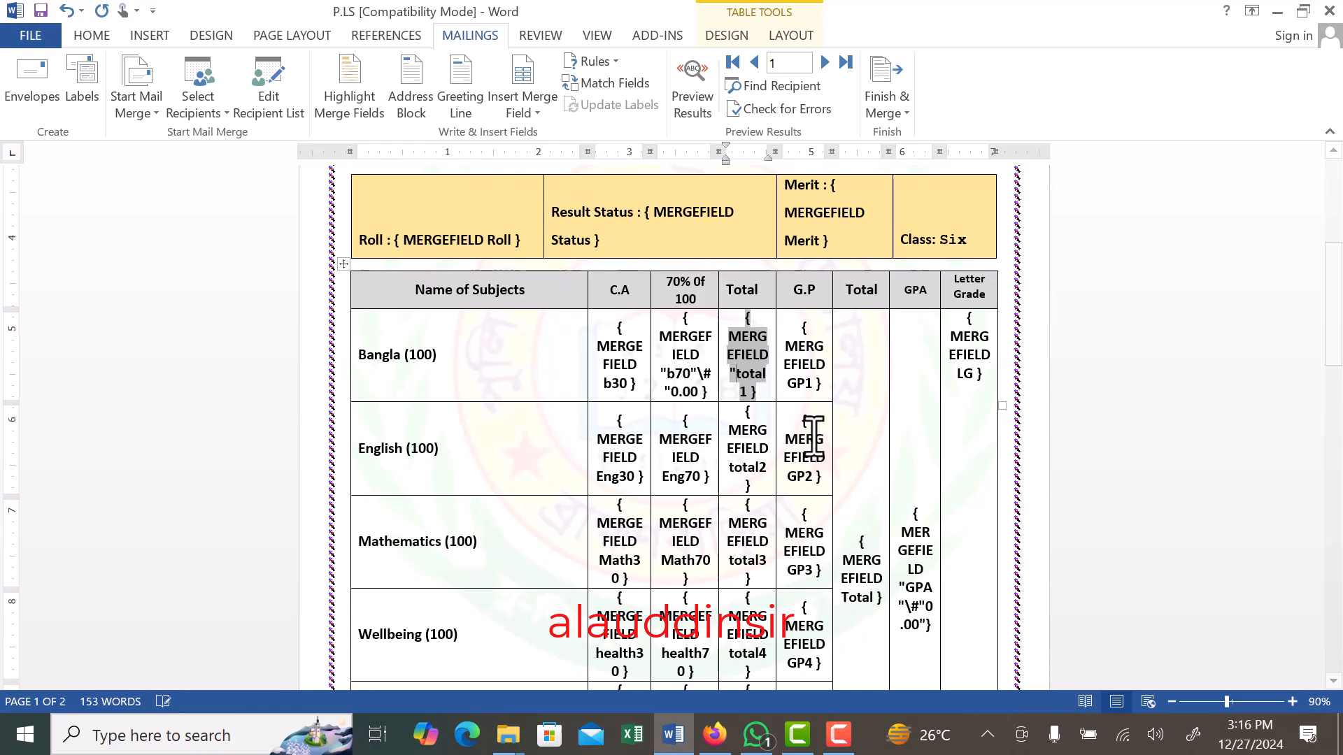
pyautogui.click(775, 379)
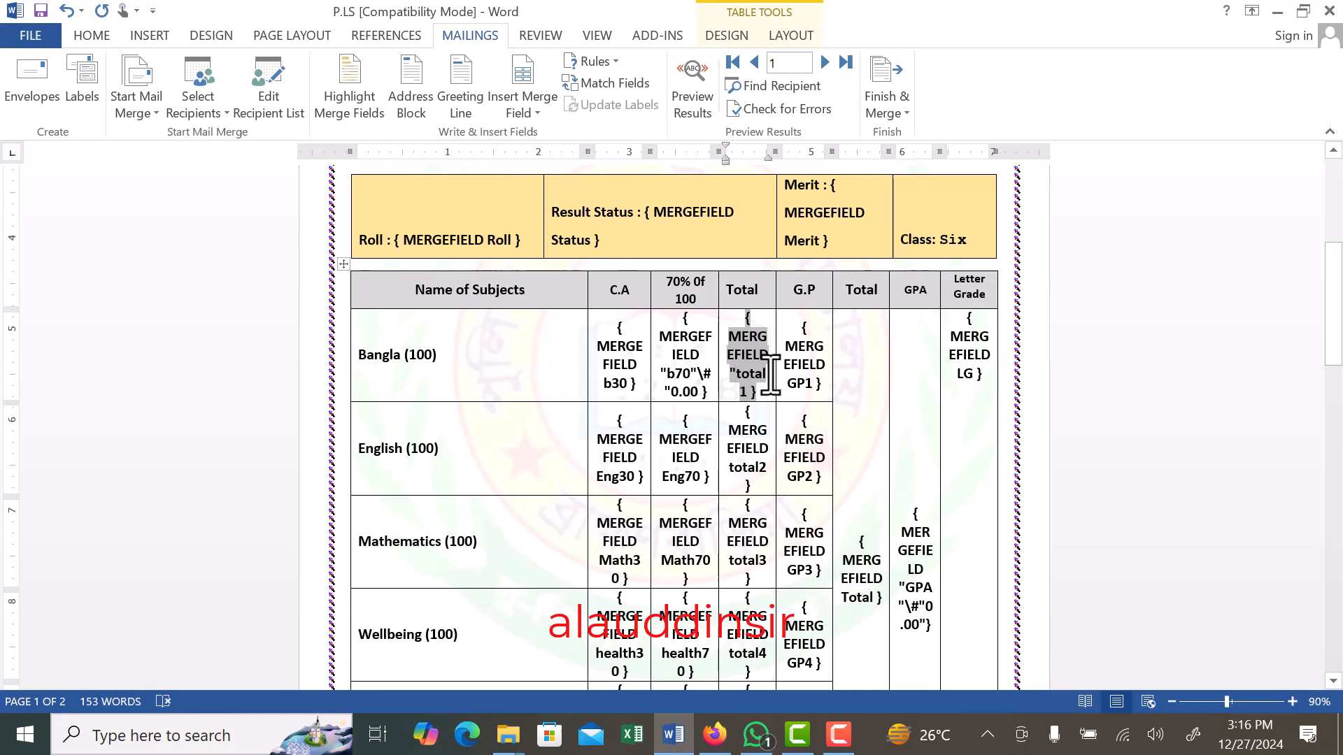
pyautogui.write('" ')
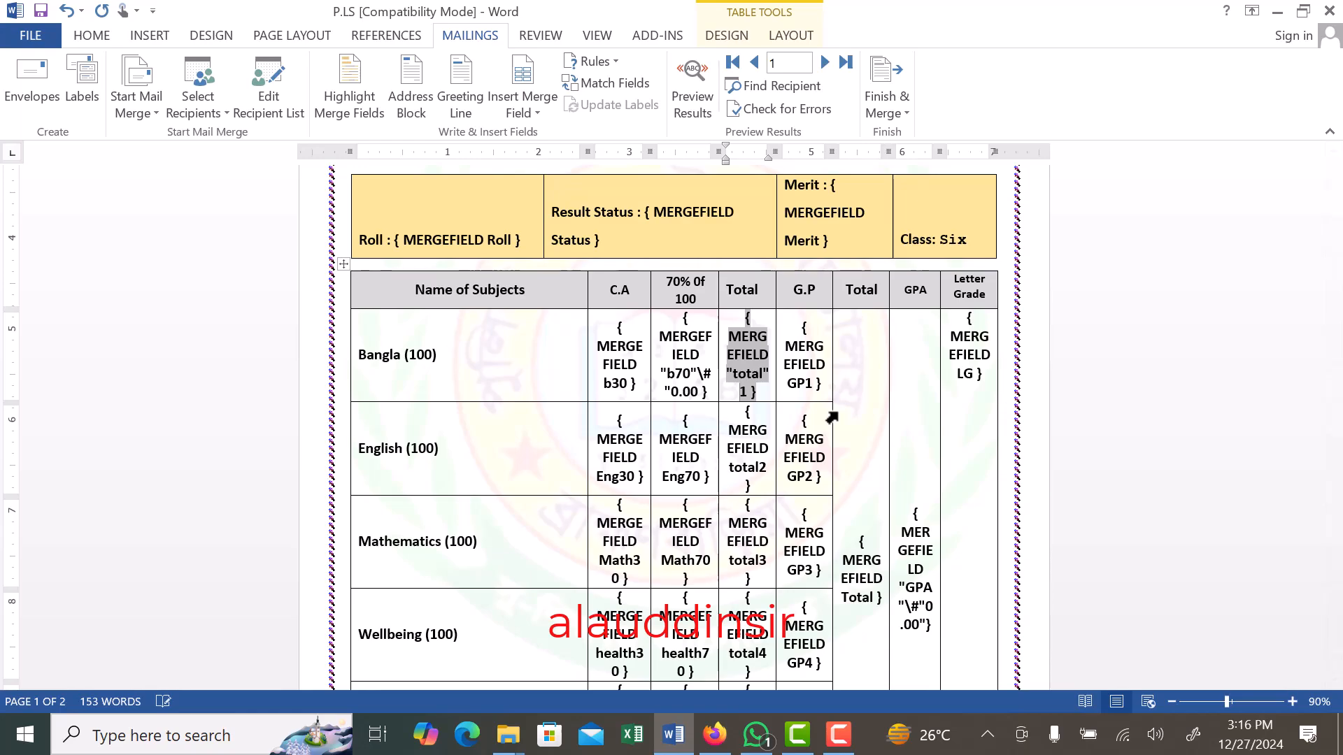
pyautogui.write('\\')
pyautogui.press('BackSpace')
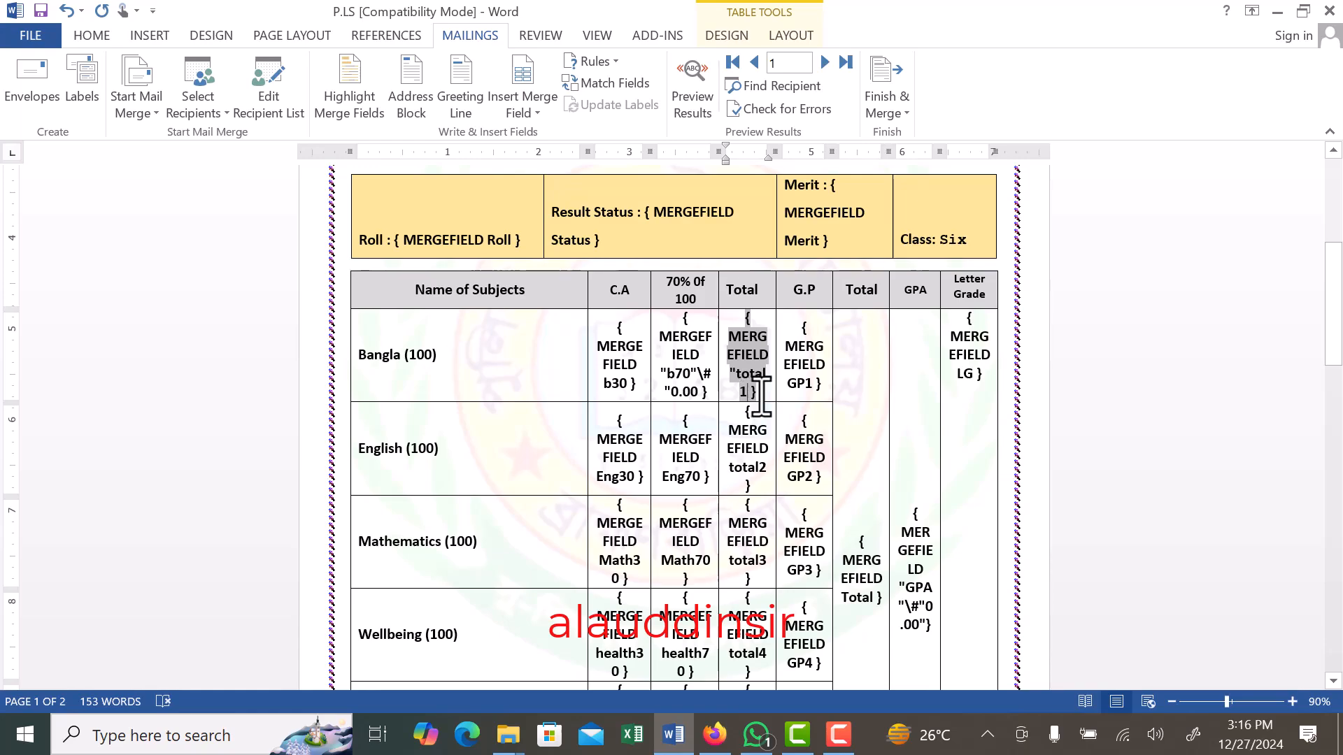
pyautogui.write('"')
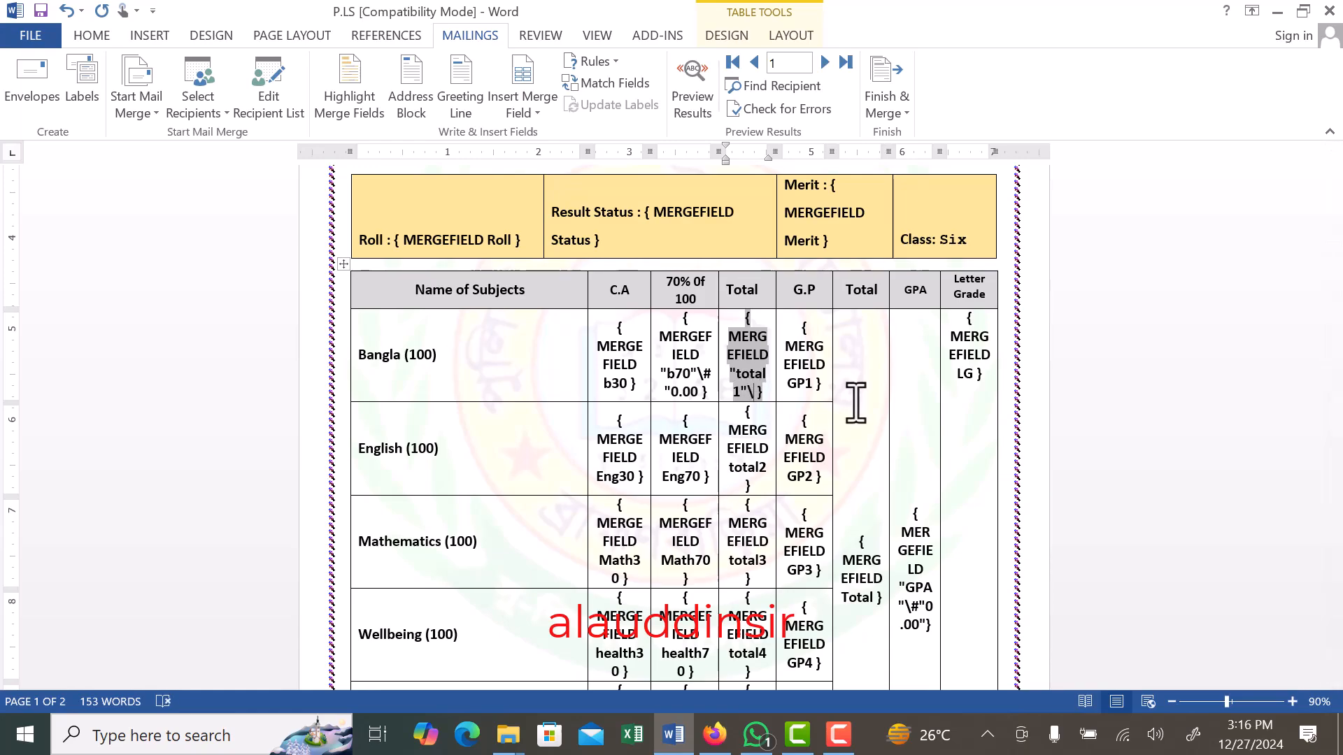
pyautogui.write('\\#')
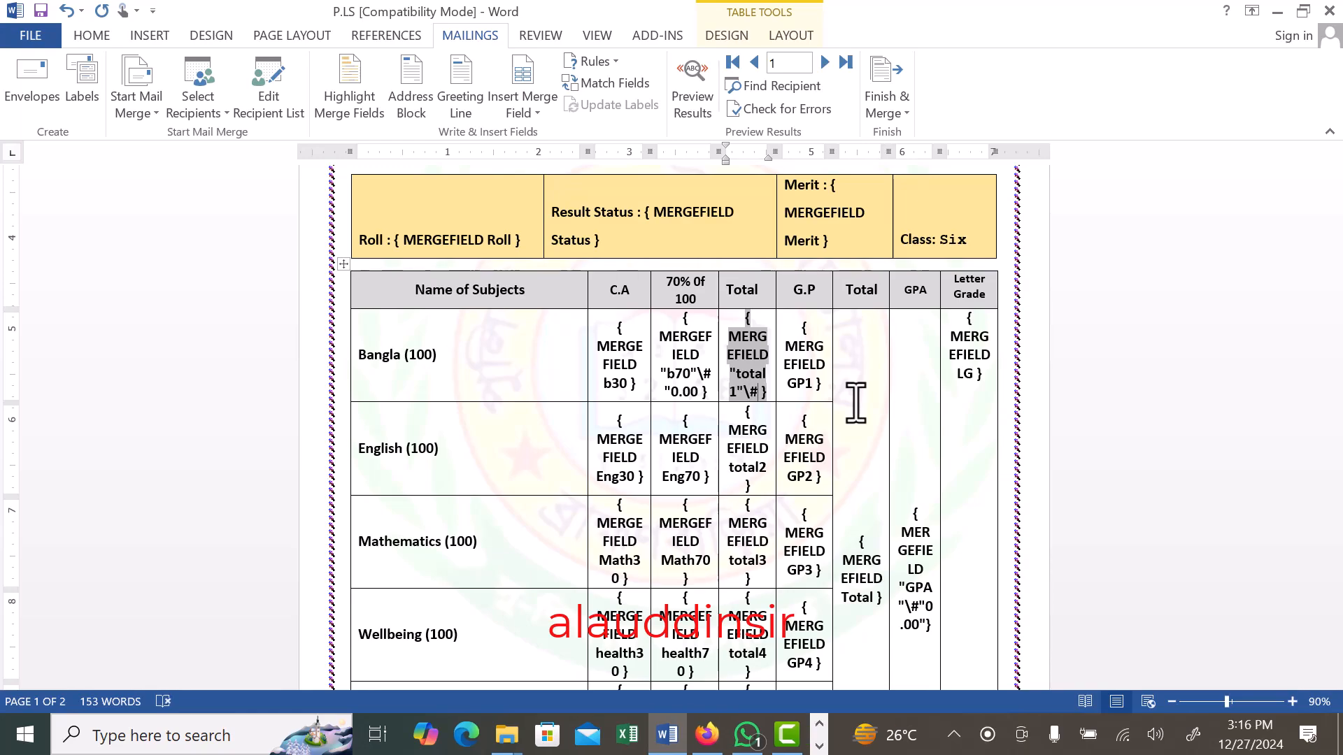
pyautogui.write('"')
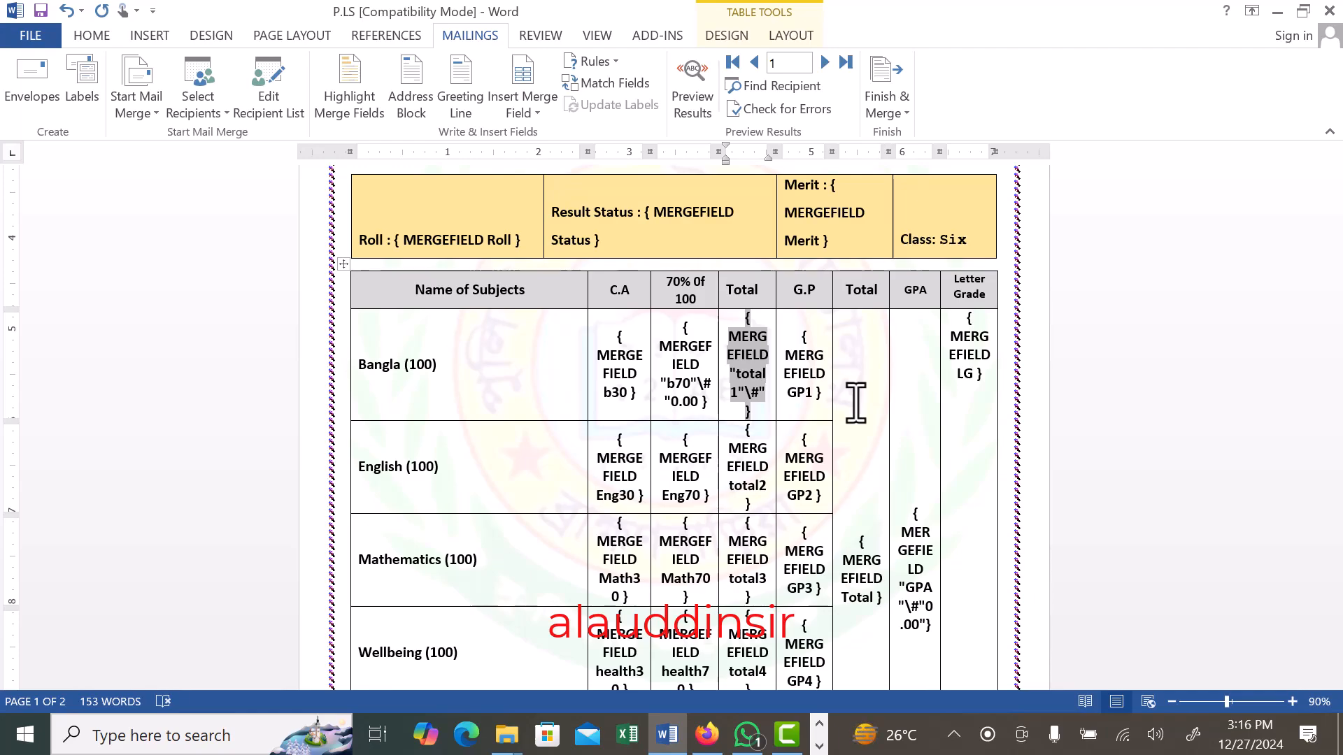
pyautogui.write('0.00"')
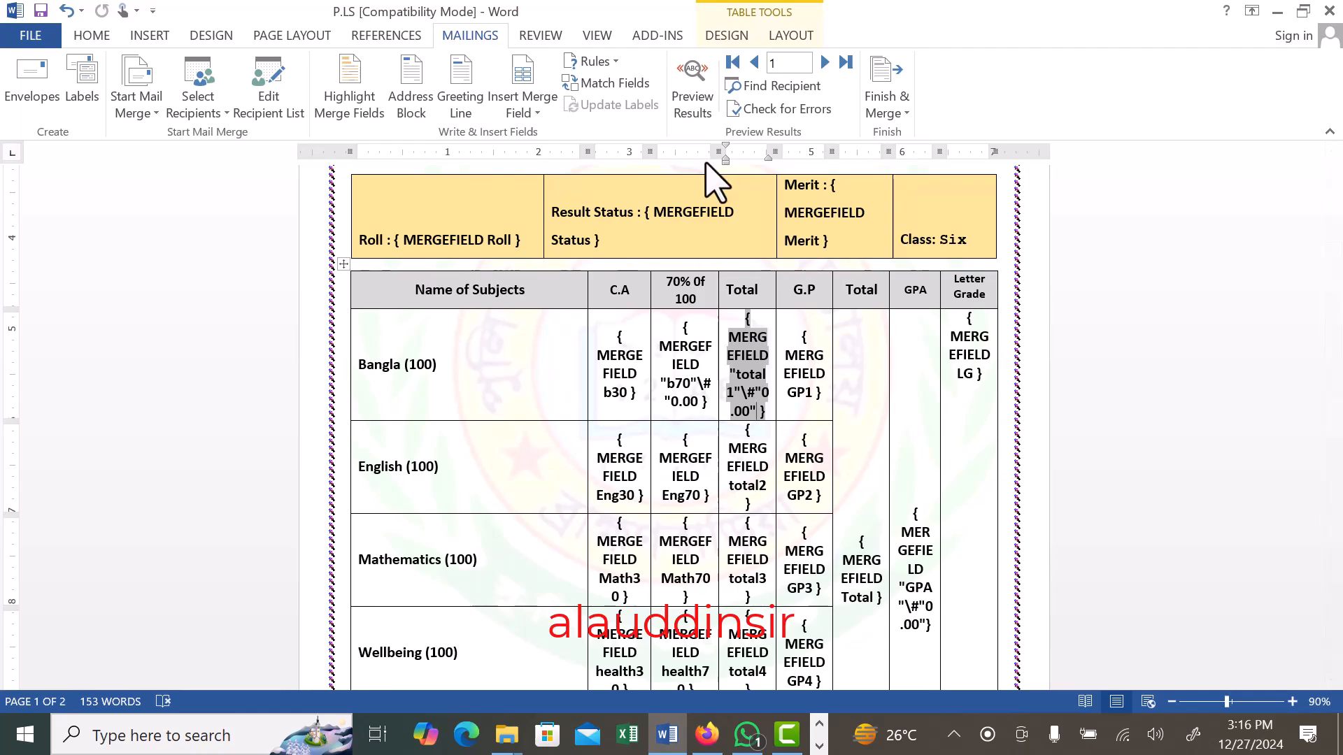
# - Hide the field codes and preview record 1's Bangla marks under 70% of 100 and Total
pyautogui.hotkey('alt', 'F9')
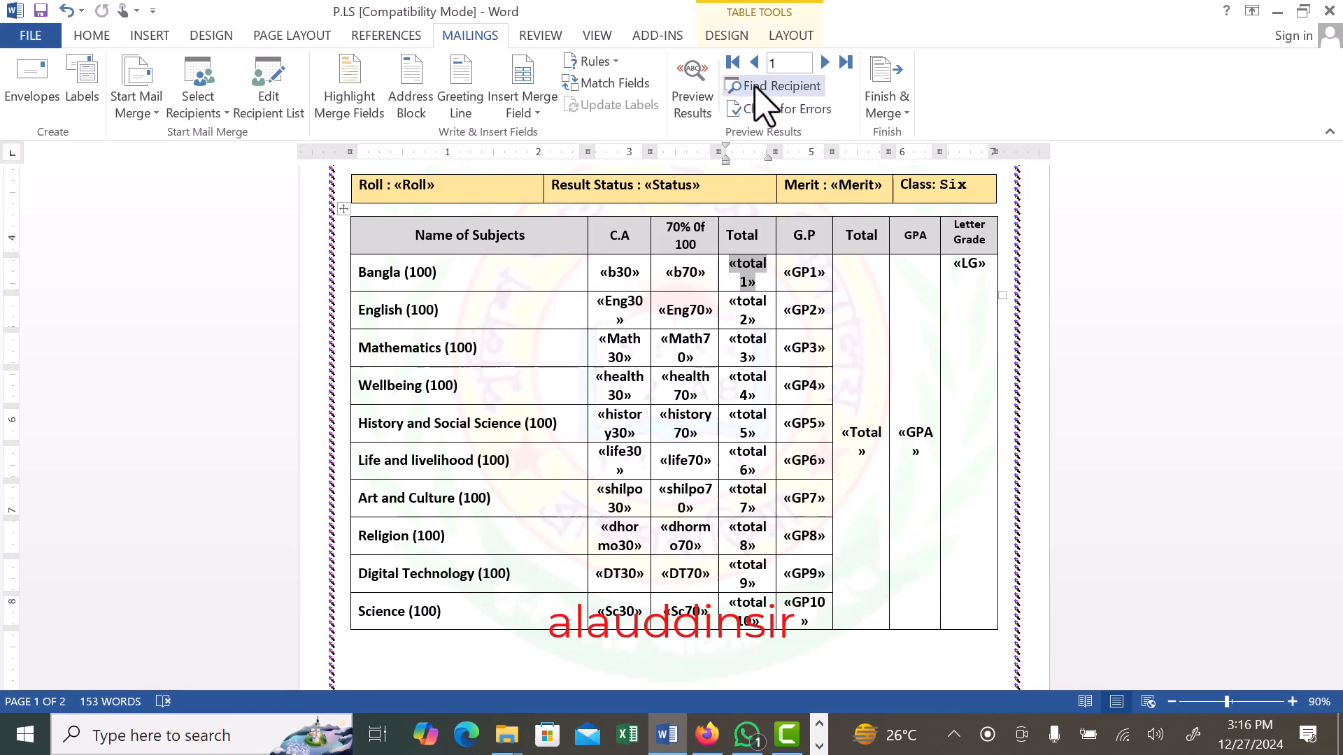
pyautogui.click(692, 89)
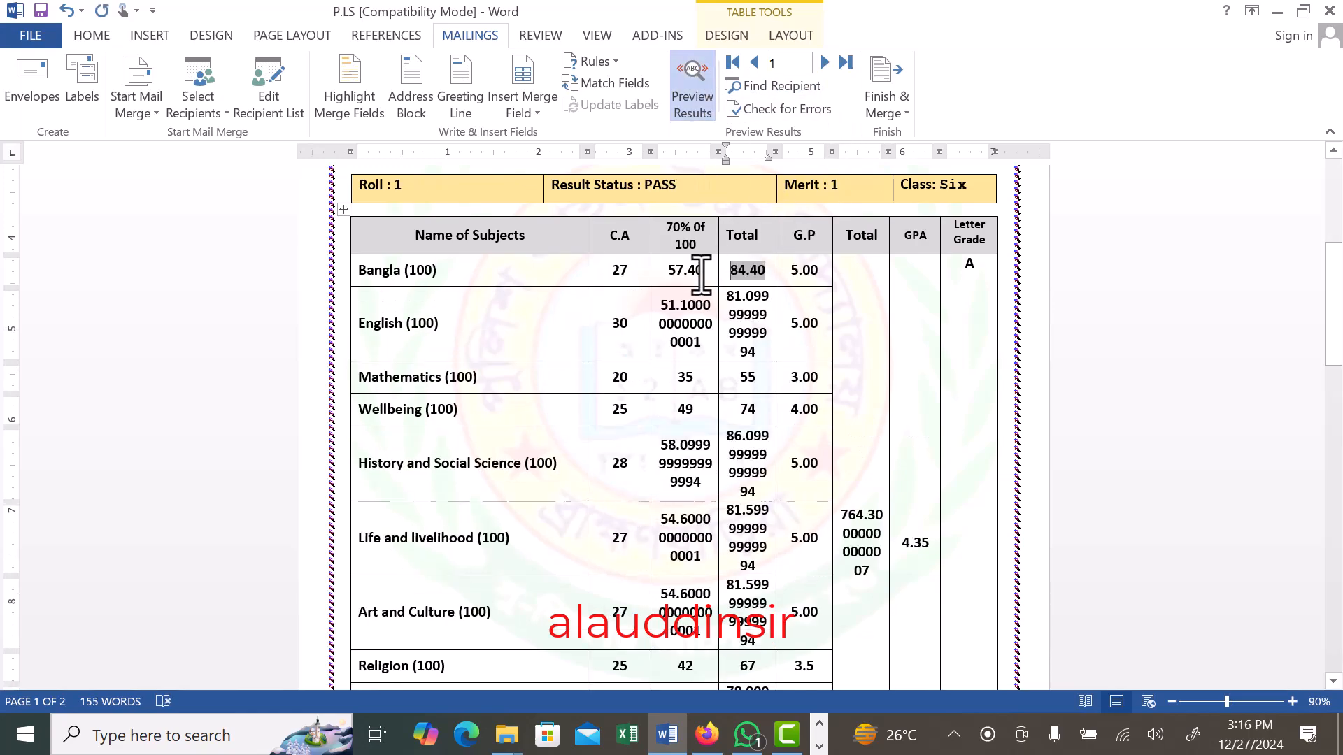
pyautogui.doubleClick(758, 272)
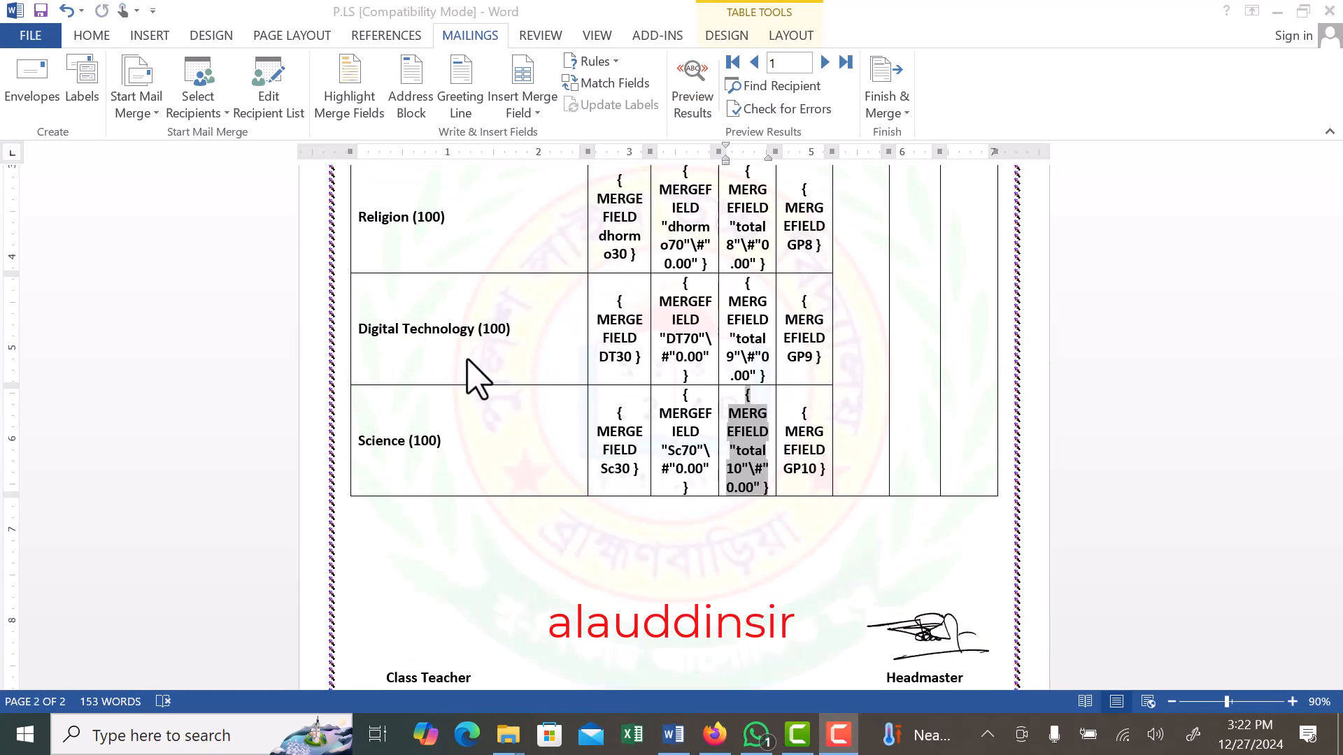
# - Review the field codes under 70% of 100 and Total for every subject from Bangla to Science
pyautogui.scroll(1, 685, 374)
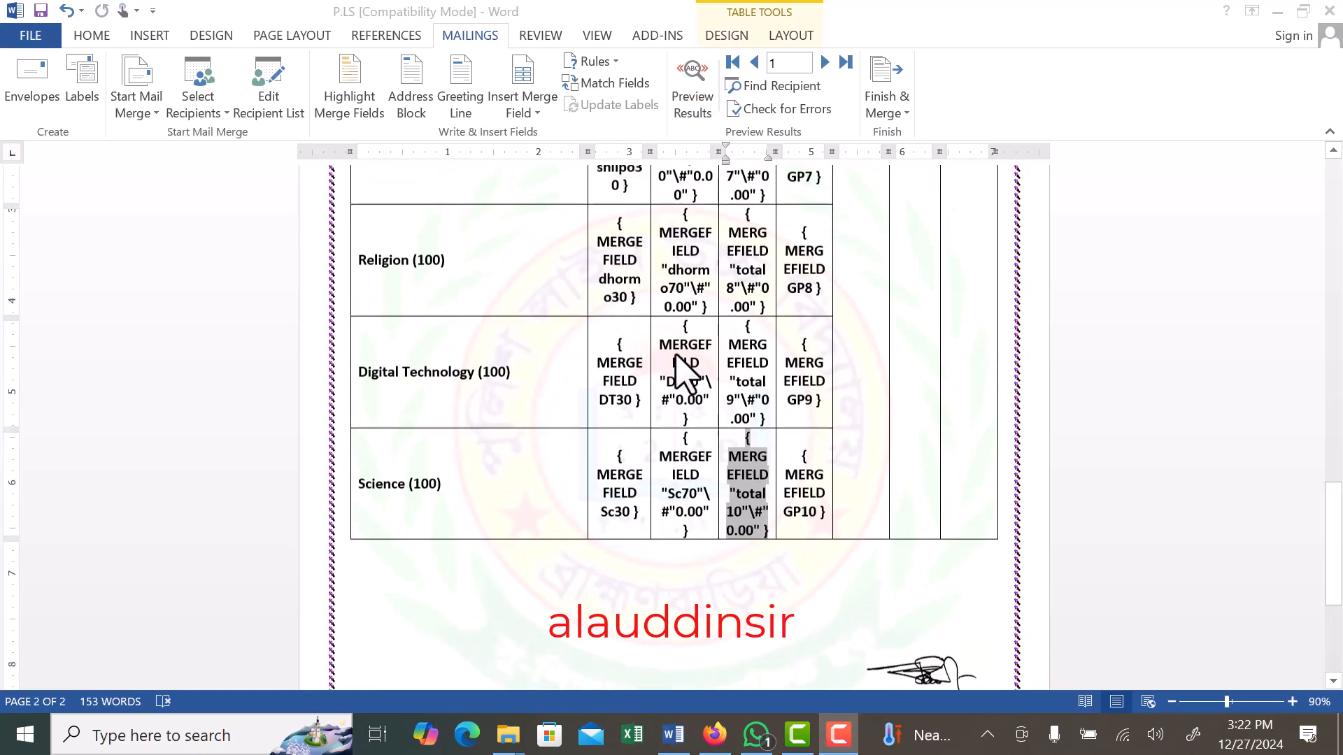
pyautogui.scroll(9, 685, 374)
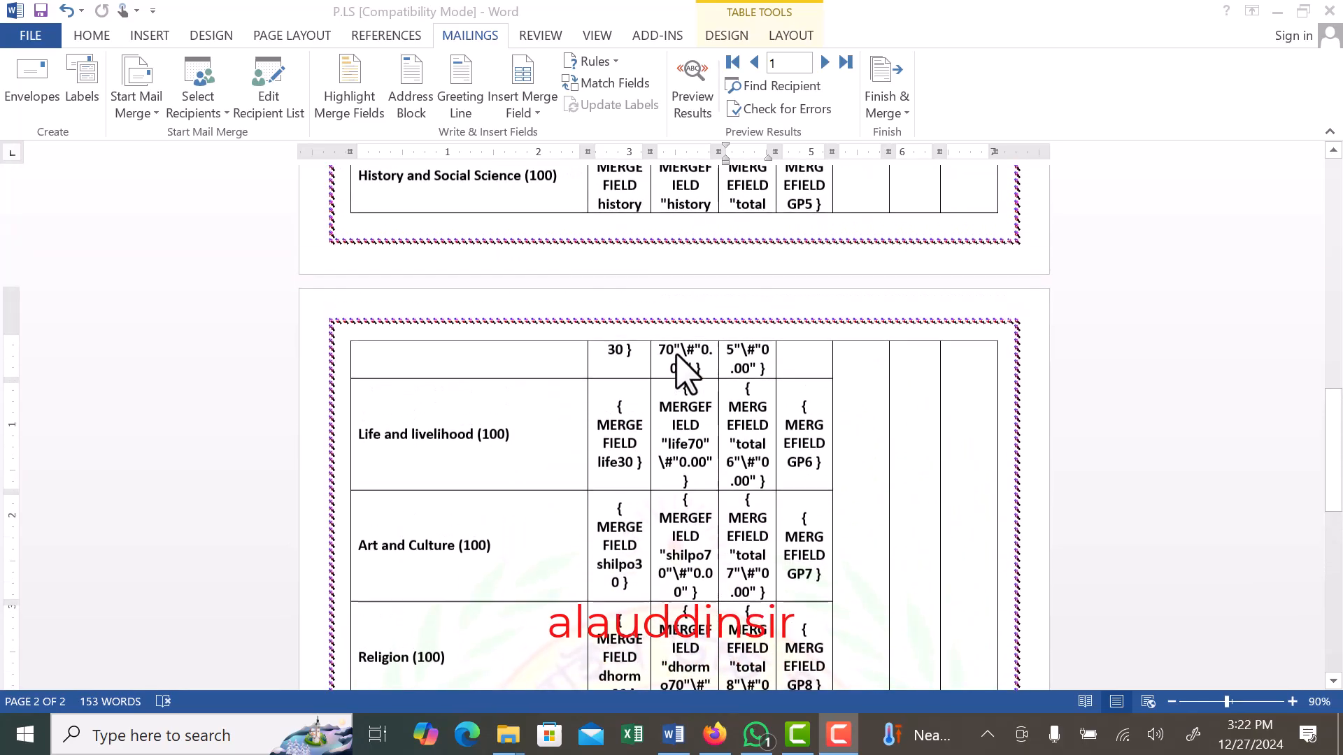
pyautogui.scroll(10, 685, 374)
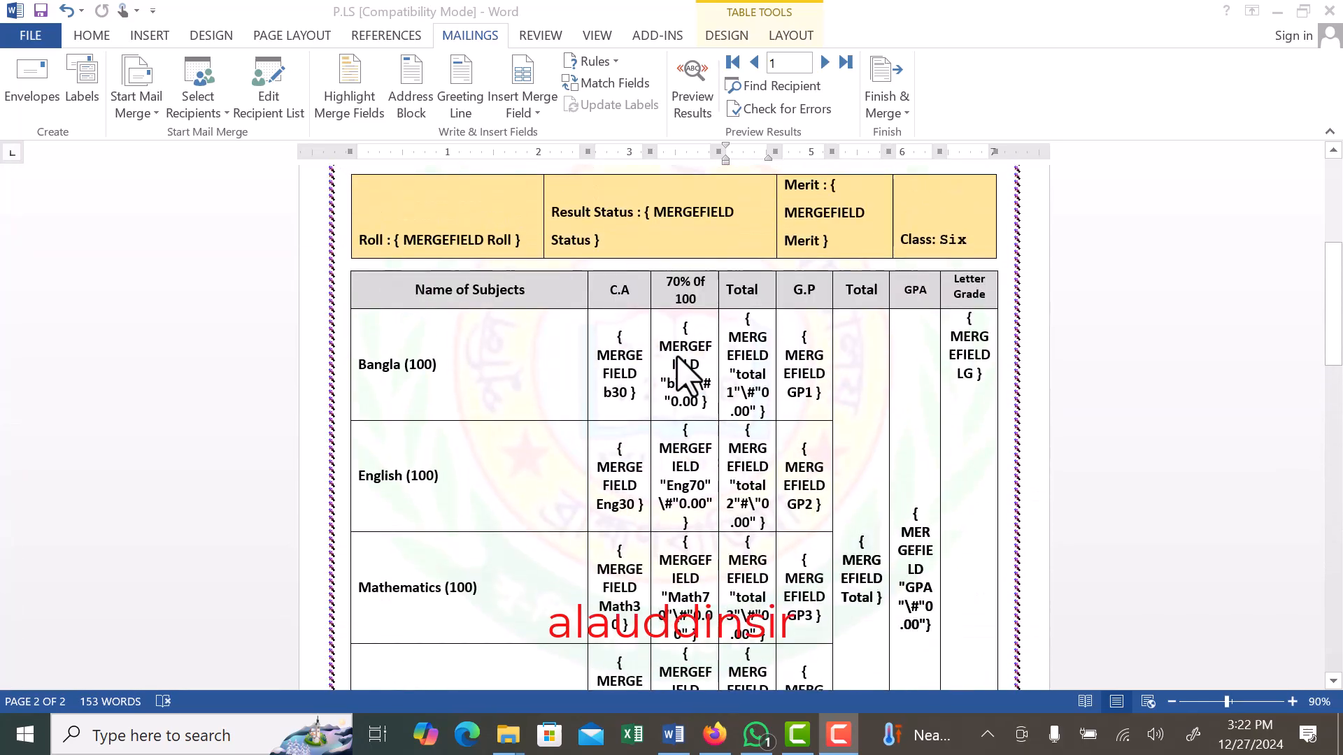
pyautogui.scroll(-6, 677, 357)
pyautogui.scroll(11, 677, 356)
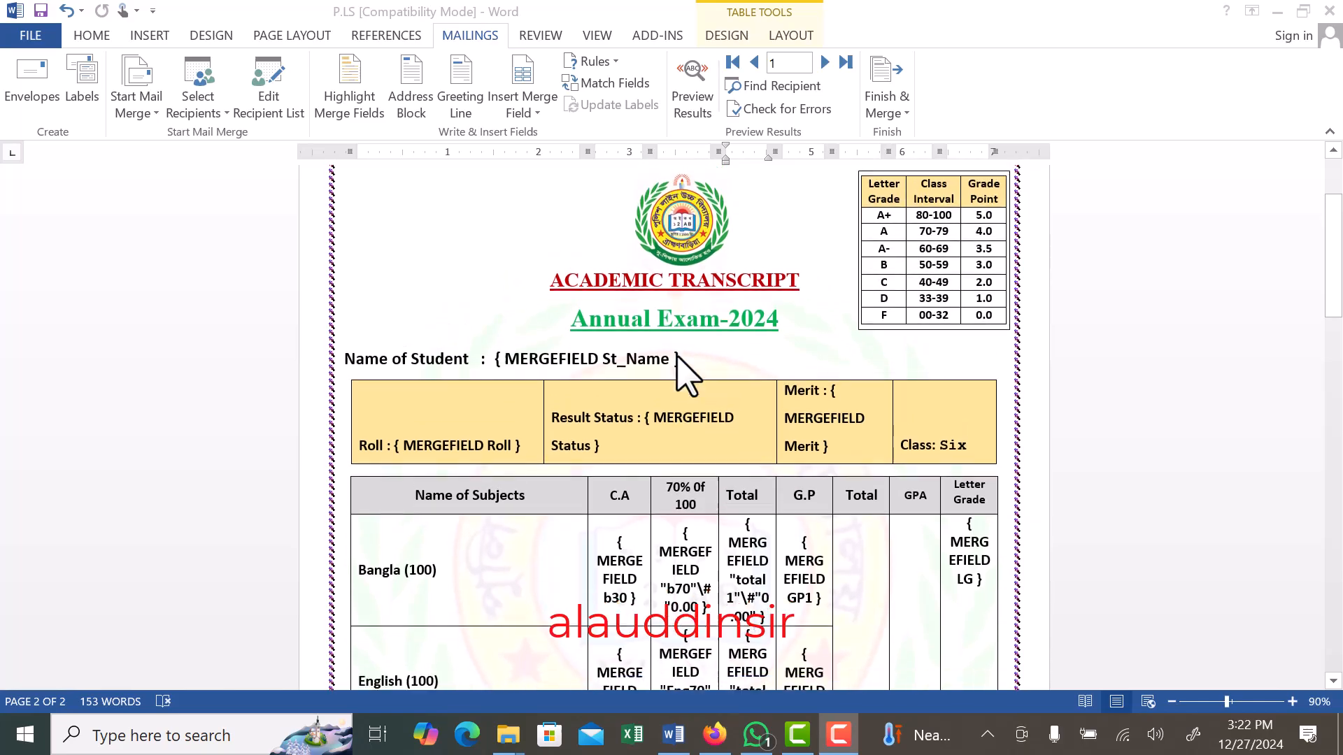
pyautogui.scroll(-10, 676, 358)
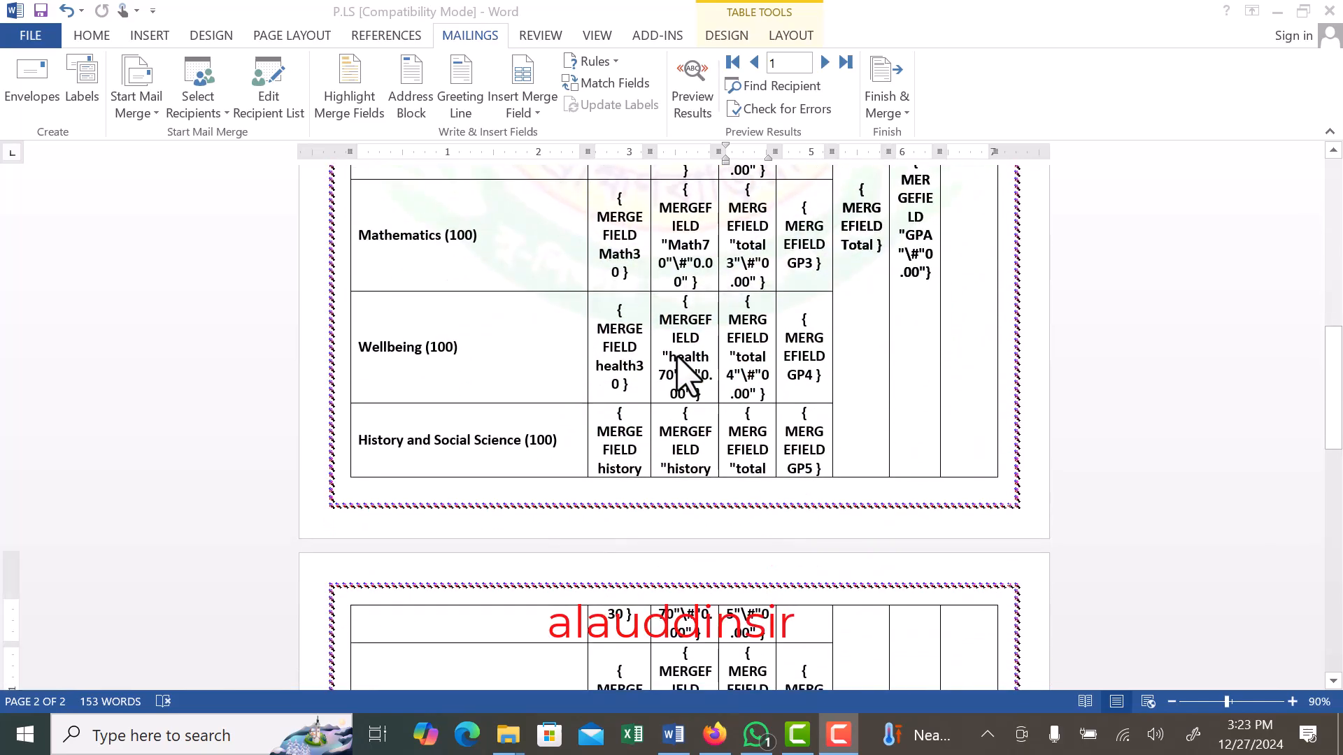
pyautogui.scroll(-8, 685, 374)
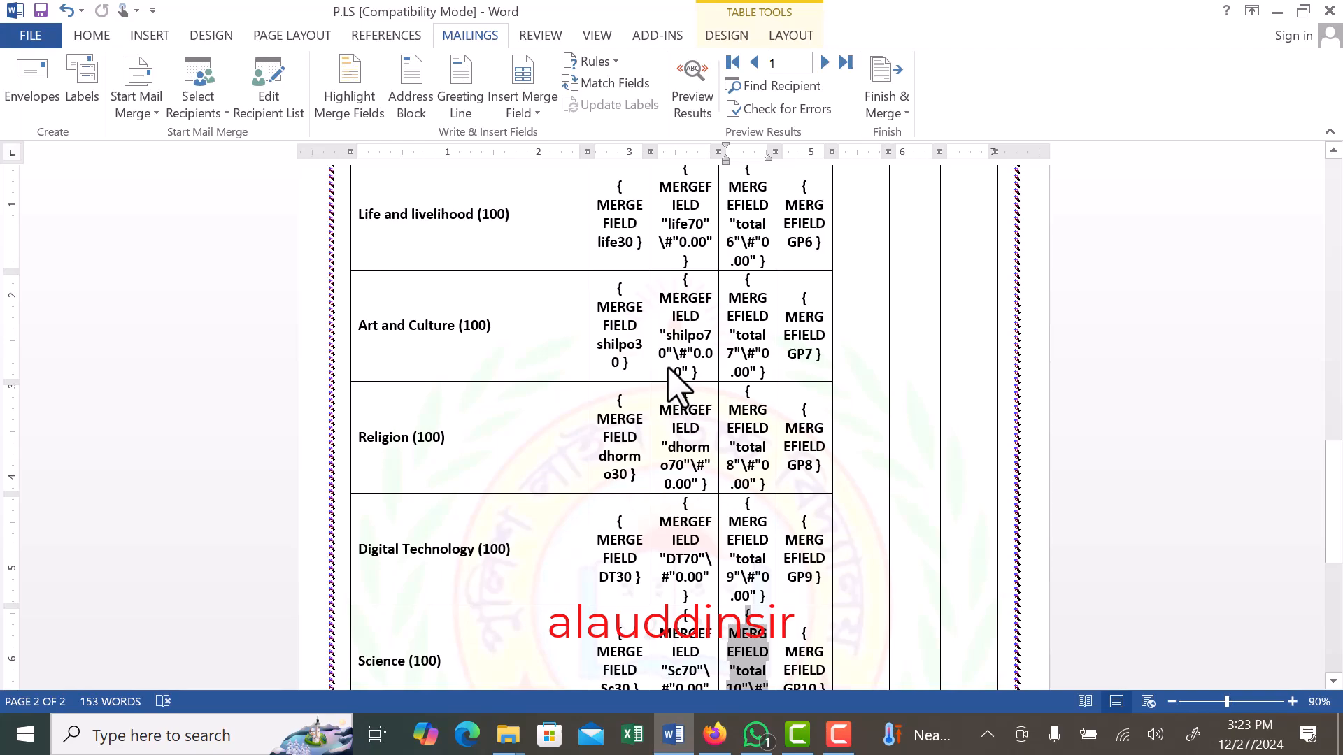
# - Hide the field codes and delete the extra blank line between the subject table and the signatures so the transcript fits on one page
pyautogui.hotkey('alt', 'F9')
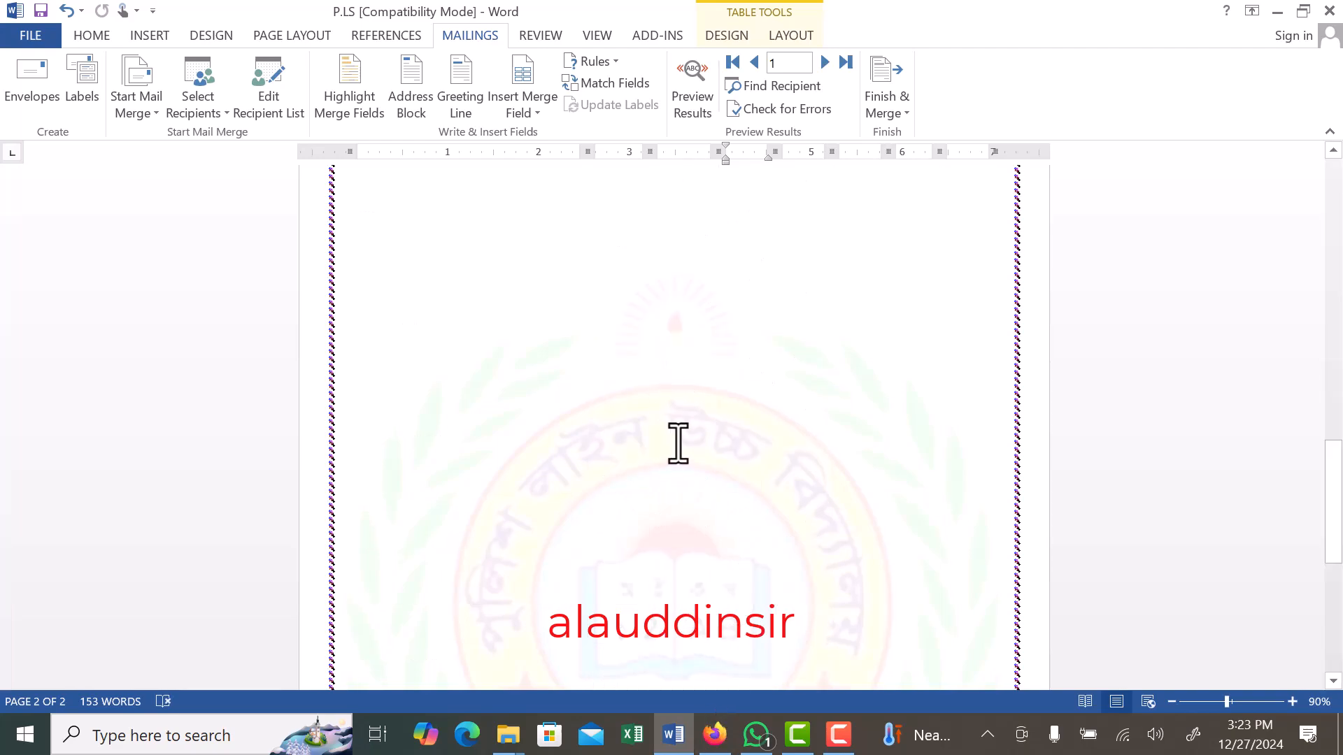
pyautogui.scroll(5, 675, 435)
pyautogui.scroll(4, 676, 435)
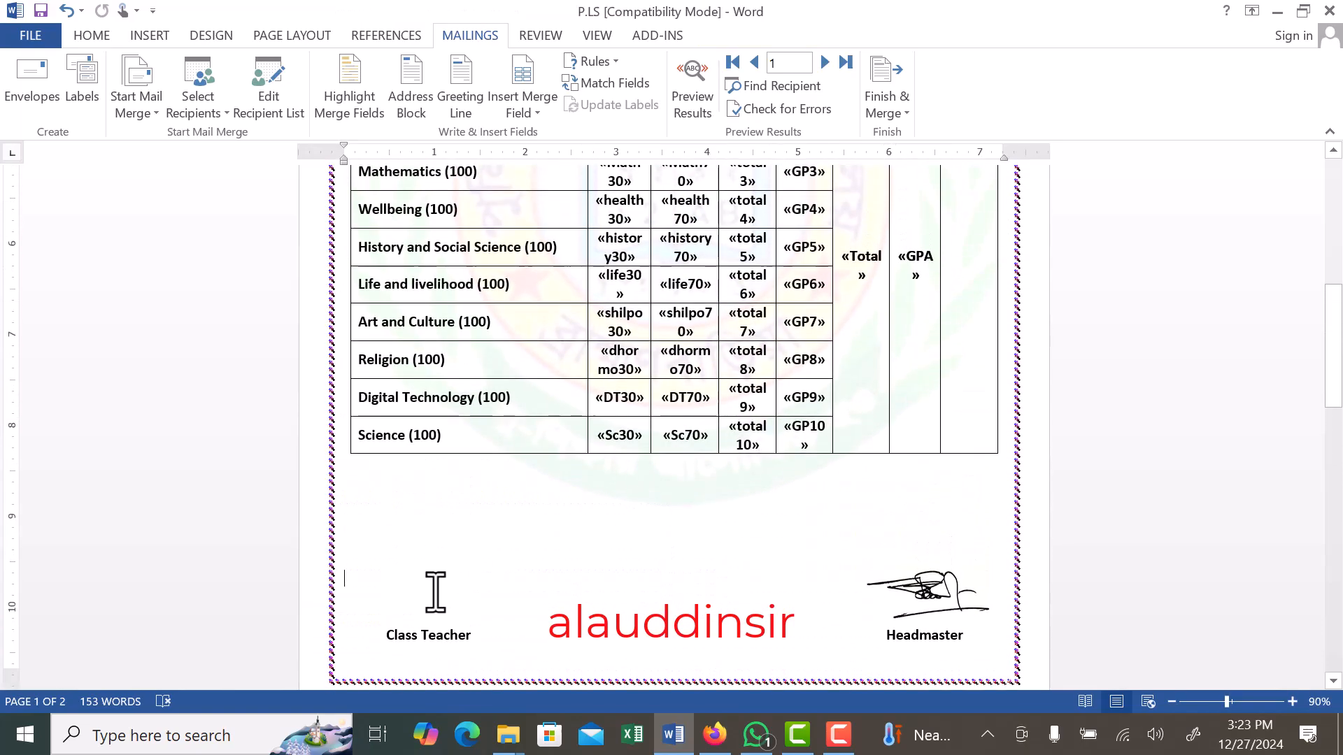
pyautogui.press('Delete')
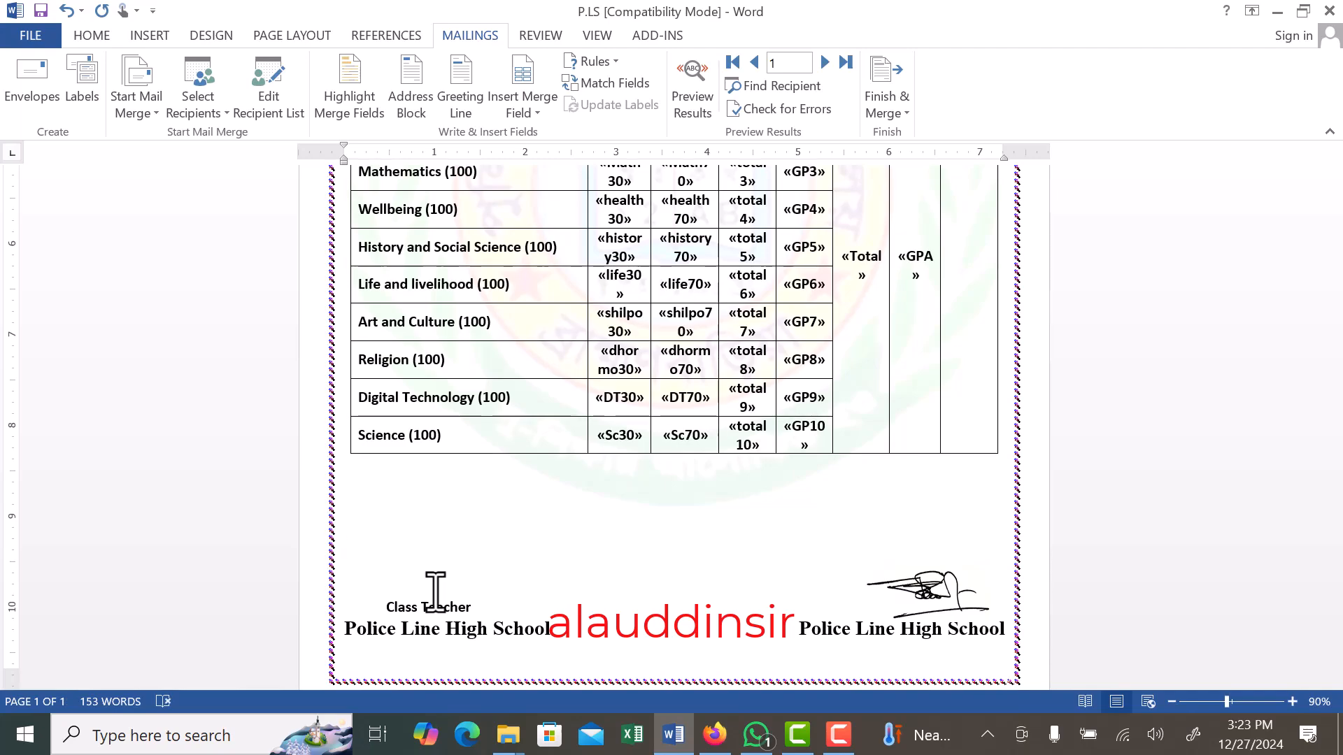
pyautogui.scroll(-1, 441, 587)
pyautogui.scroll(2, 443, 580)
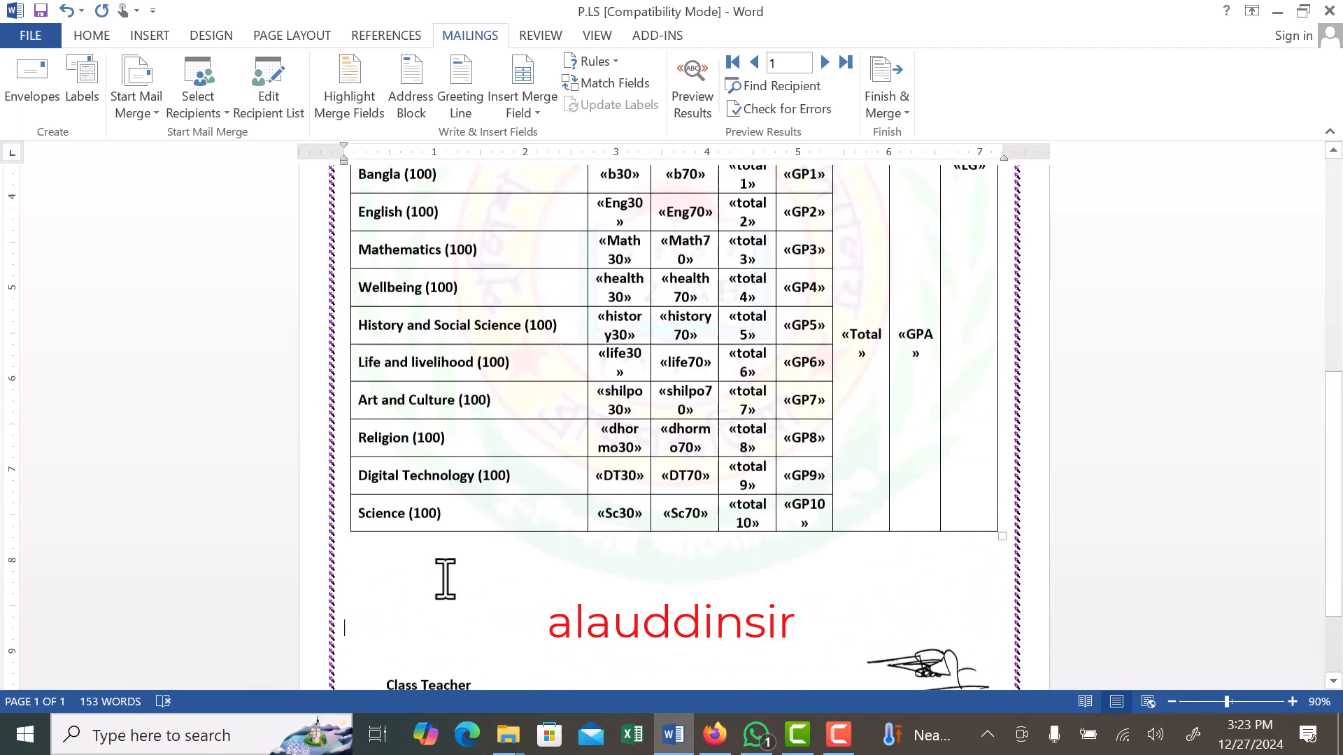
pyautogui.scroll(-3, 445, 579)
pyautogui.scroll(-1, 445, 579)
pyautogui.scroll(2, 445, 579)
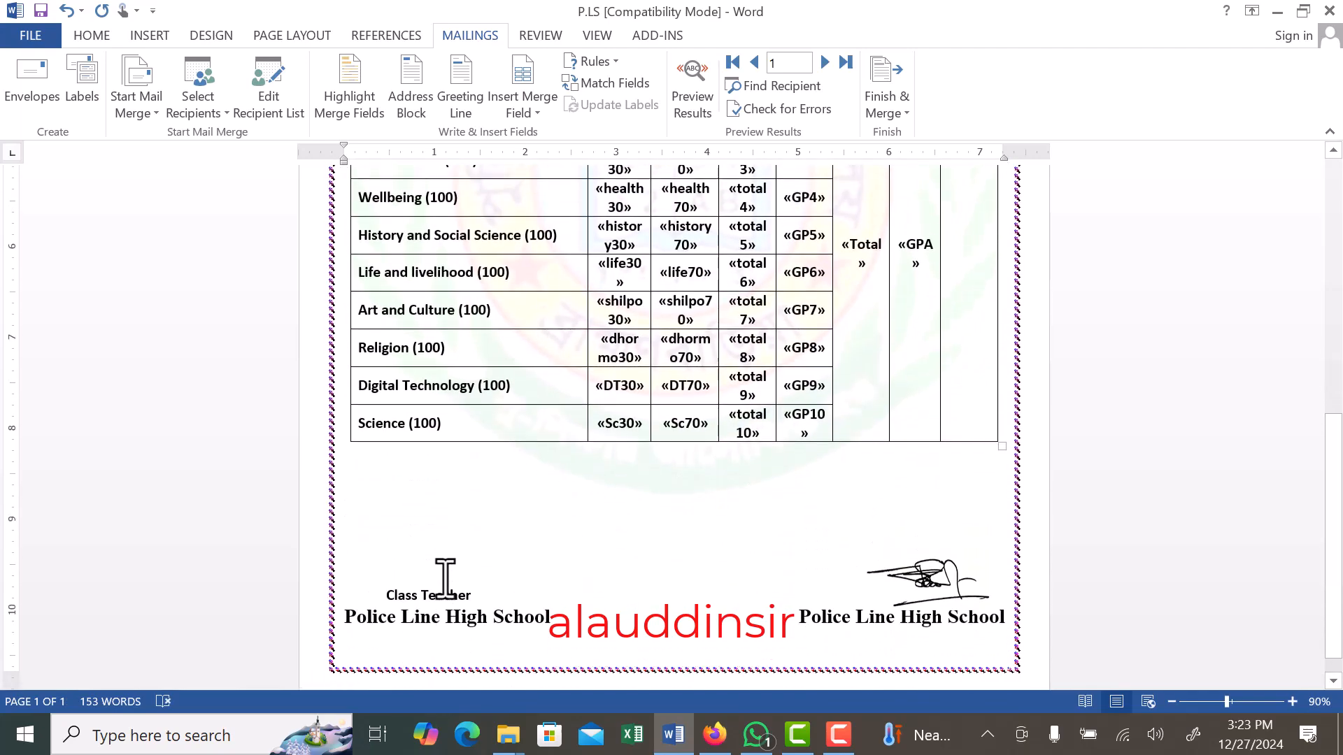
pyautogui.scroll(14, 442, 565)
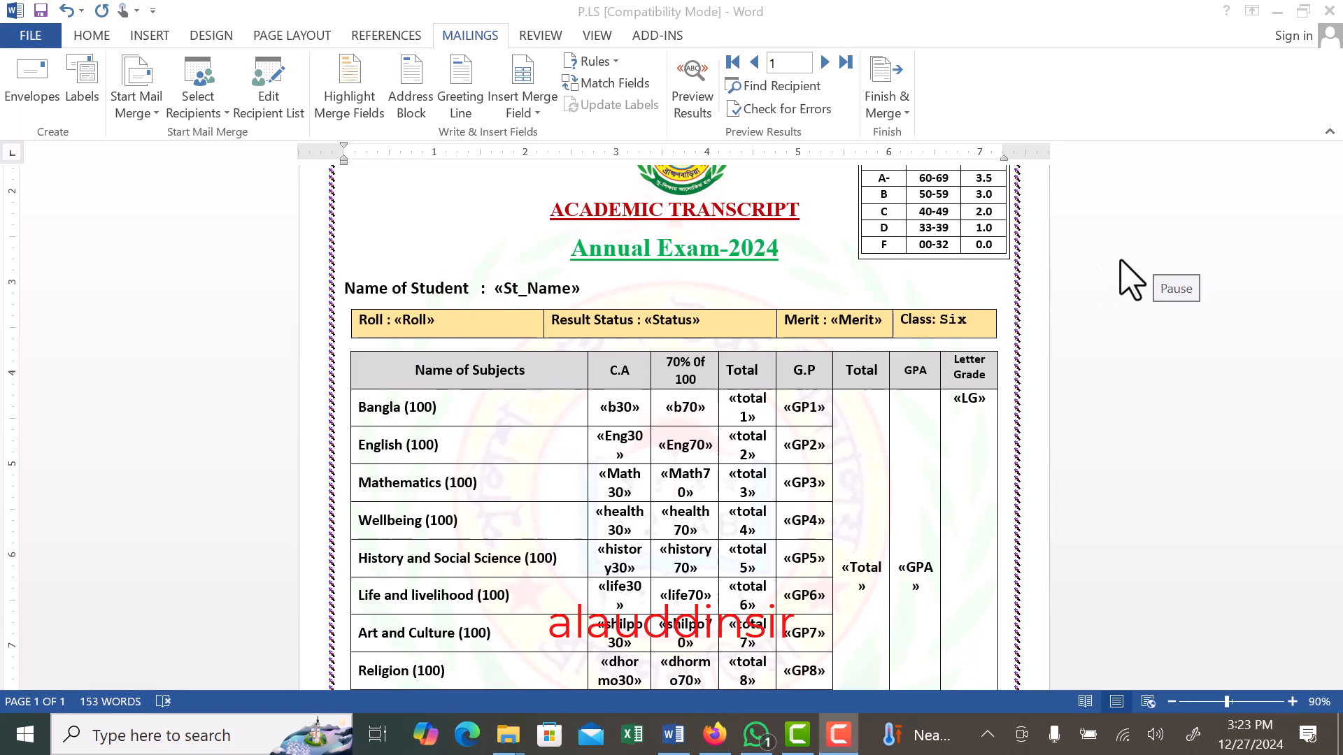
# - Preview record 1's marks to check their decimals in every subject row, and return to the merge fields
pyautogui.click(476, 212)
pyautogui.click(692, 101)
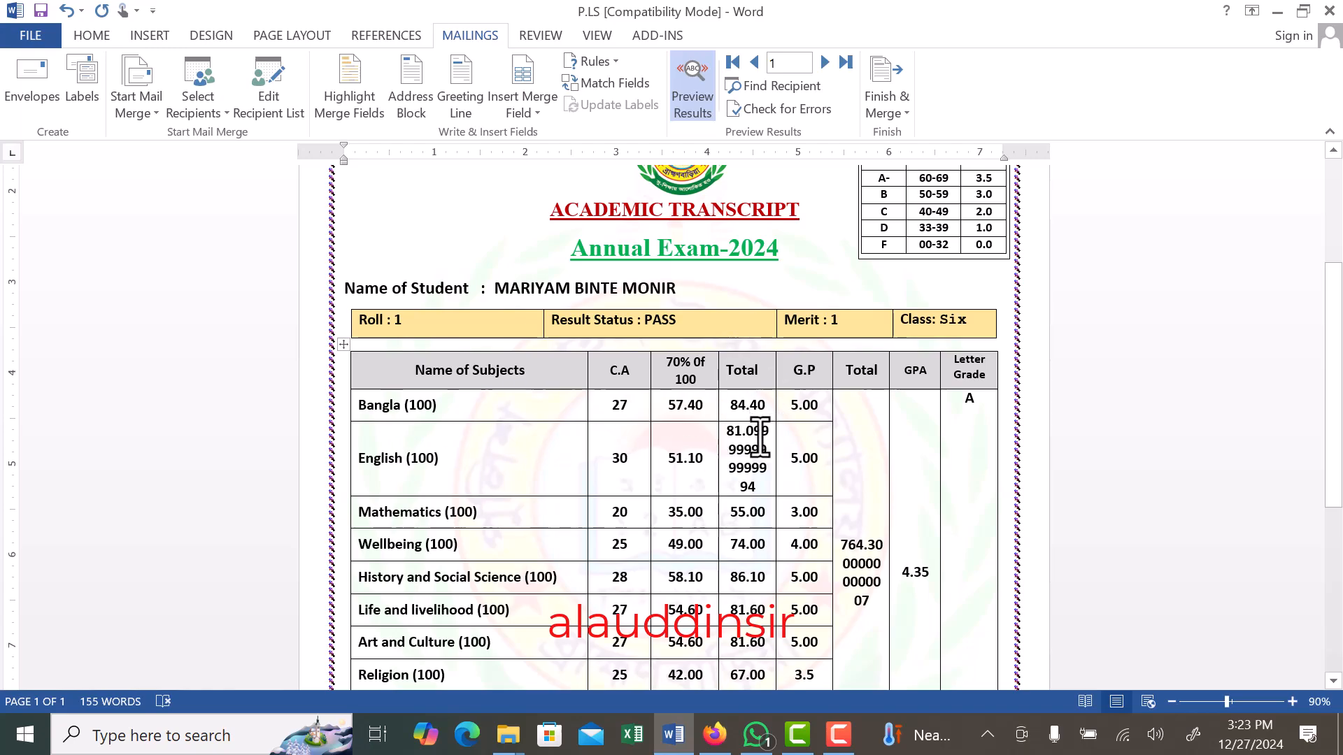
pyautogui.click(694, 84)
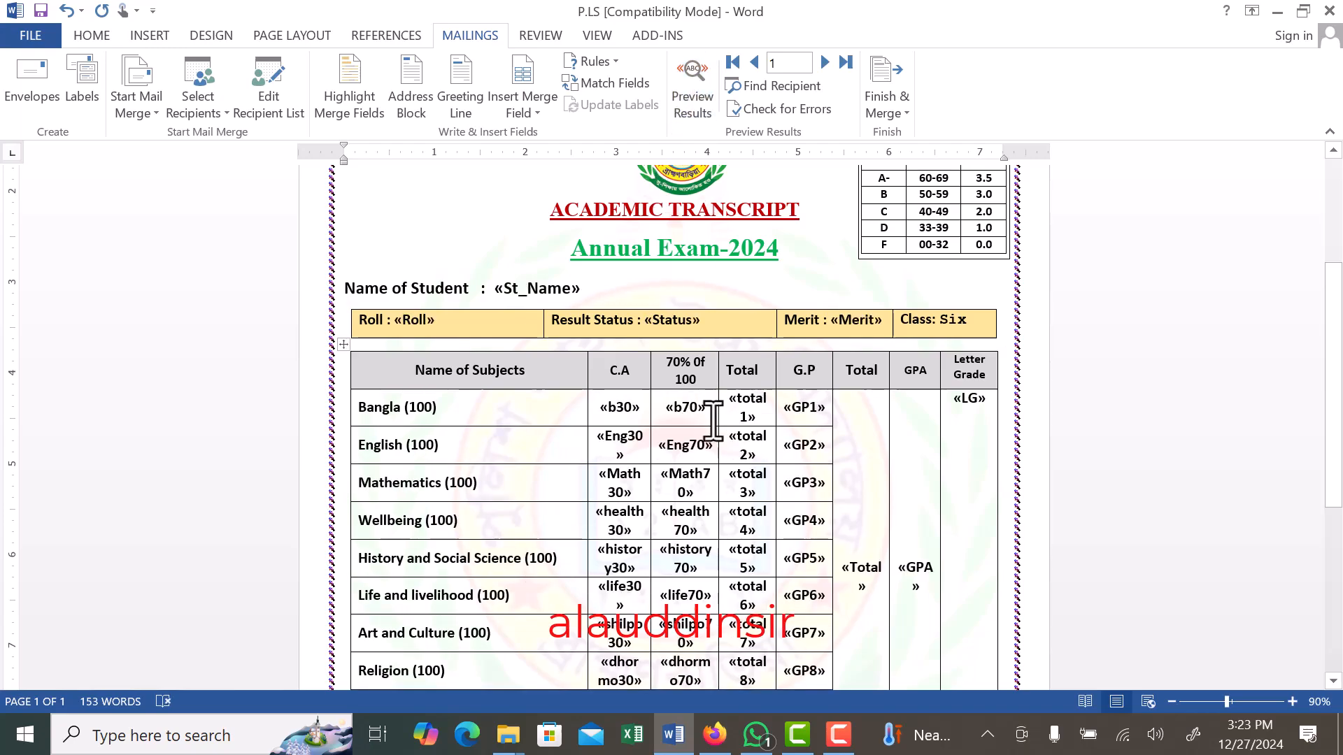
# - Show the field codes and correct the number switch in the English row's total2 code to read MERGEFIELD "total2"\#"0.00"
pyautogui.hotkey('alt', 'F9')
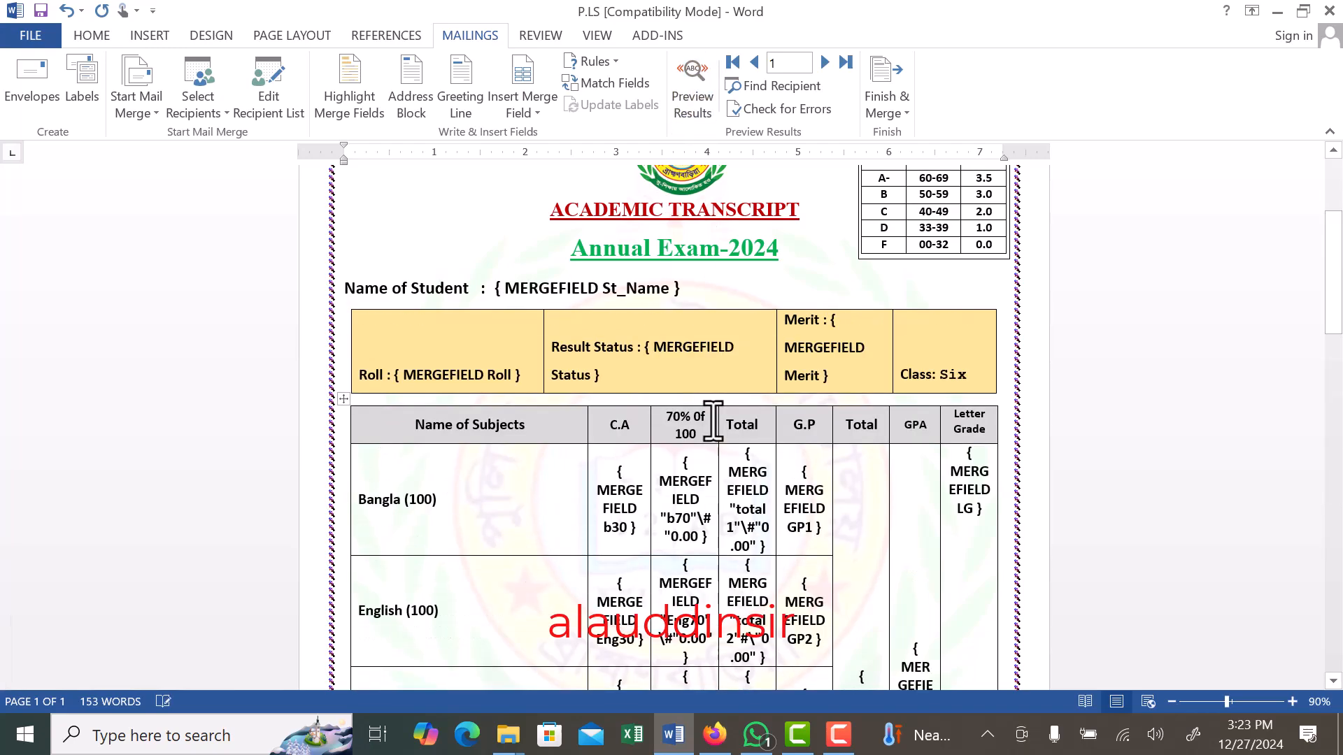
pyautogui.scroll(-2, 715, 448)
pyautogui.scroll(-2, 715, 456)
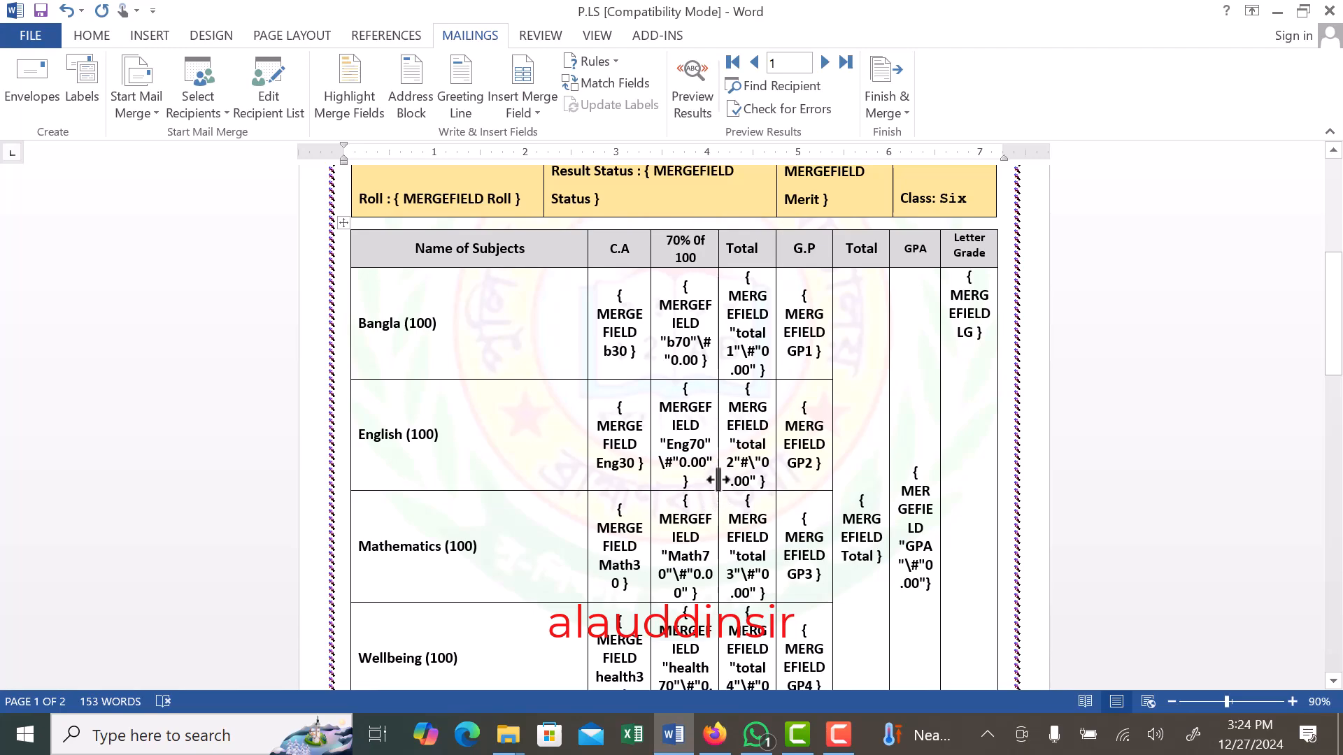
pyautogui.click(751, 465)
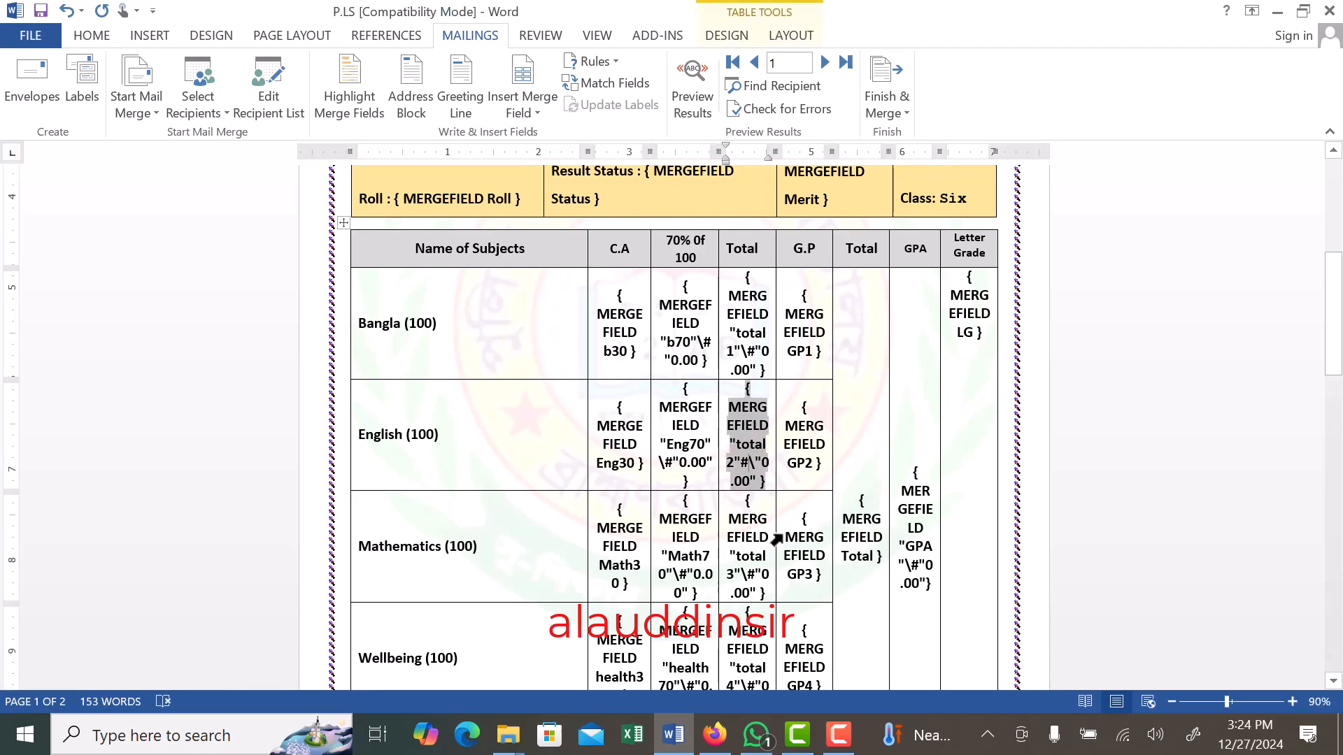
pyautogui.press('BackSpace')
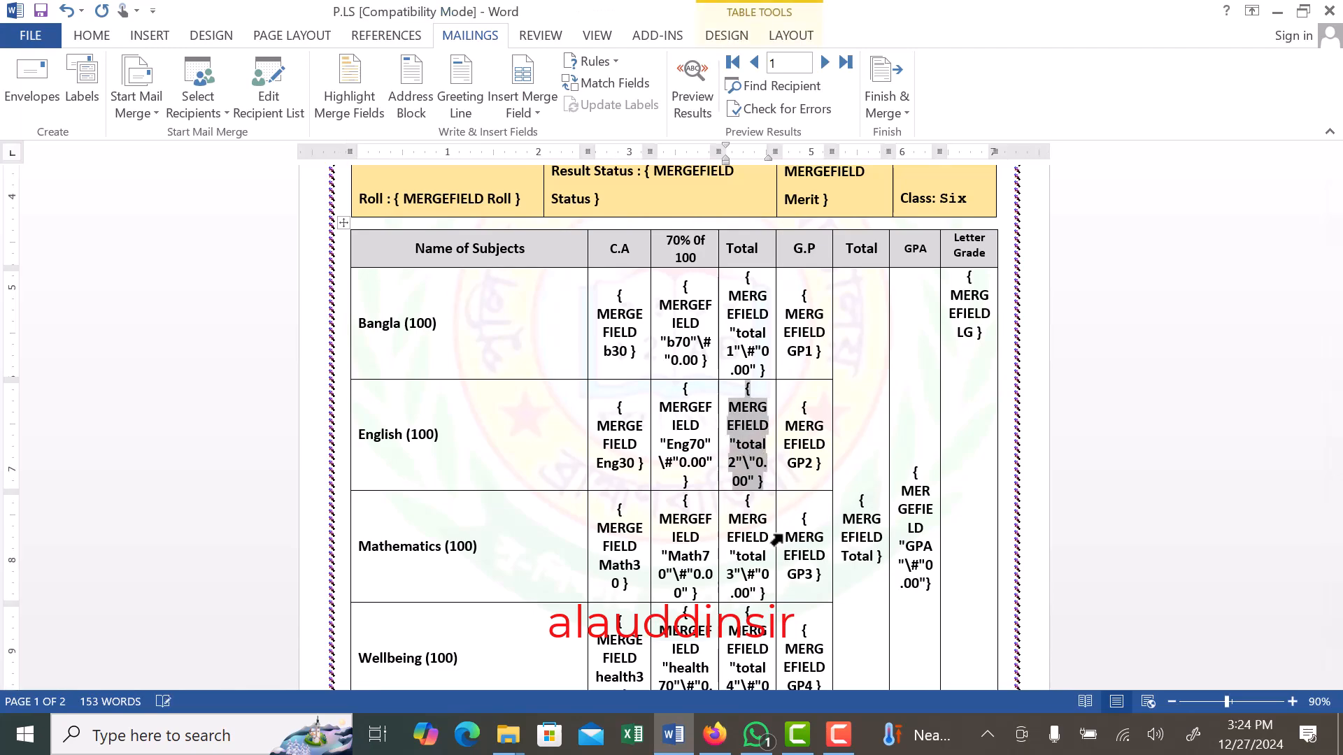
pyautogui.write('#')
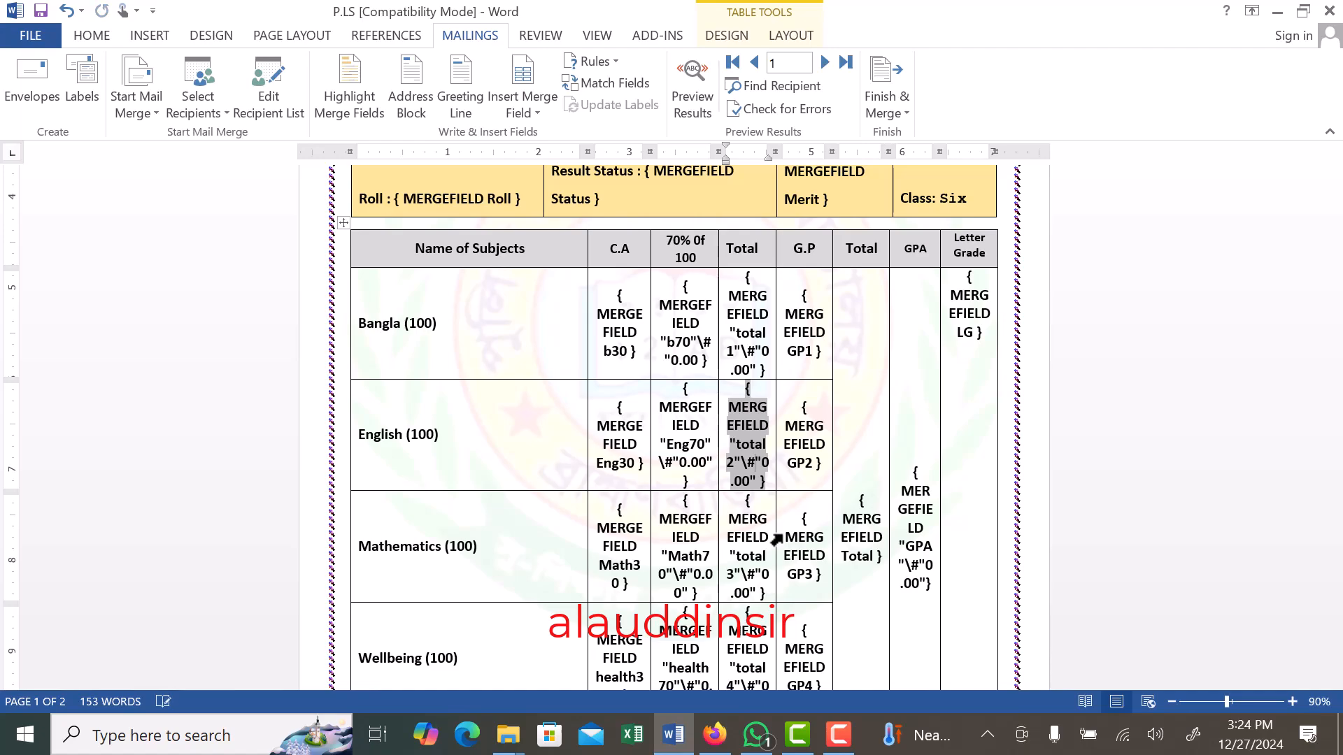
# - Preview record 1 with the field codes hidden to check the English total and overall Total, and return to the field code view
pyautogui.hotkey('alt', 'F9')
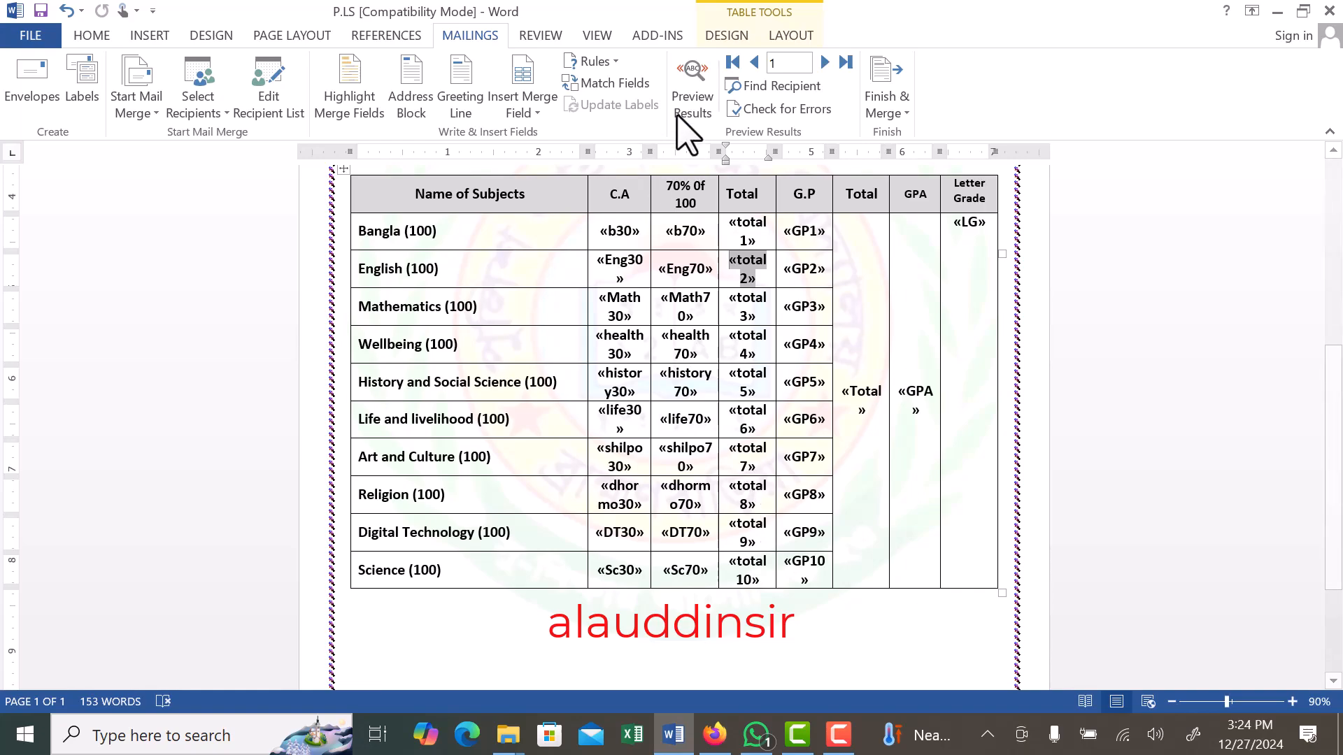
pyautogui.click(694, 104)
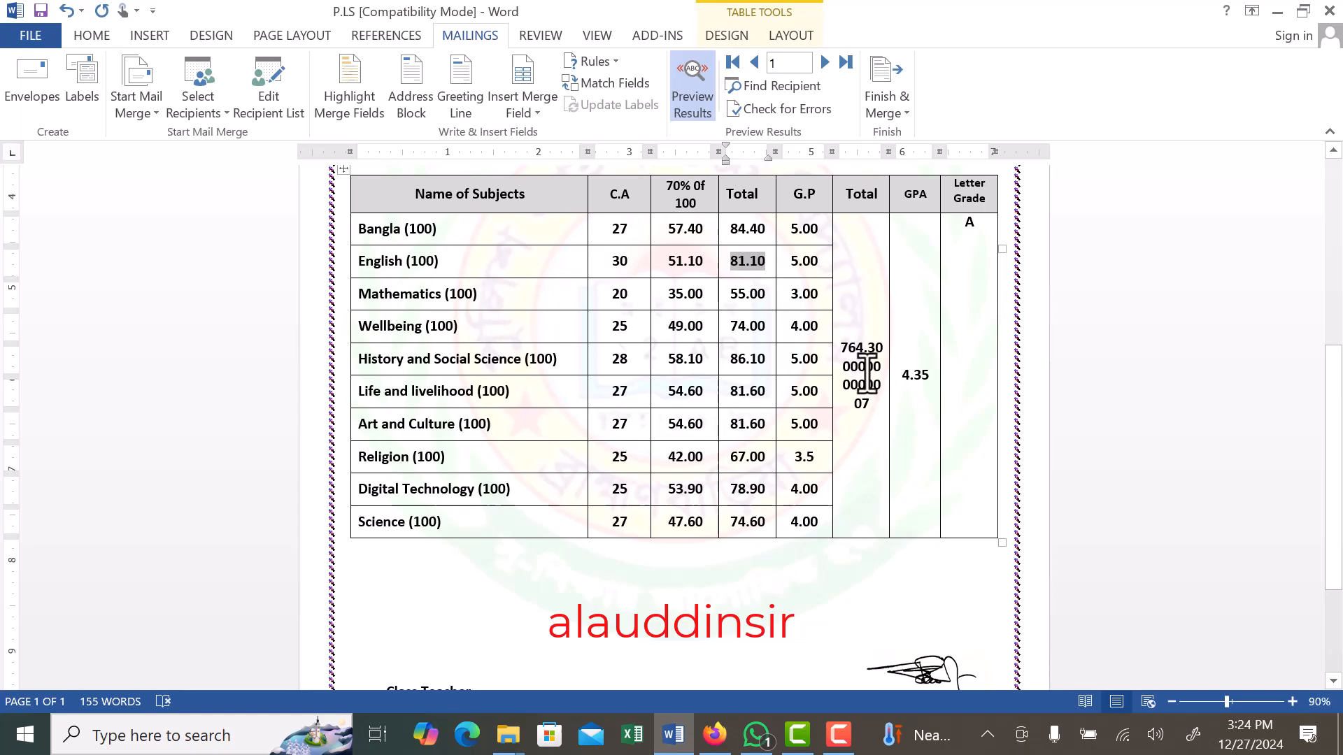
pyautogui.click(701, 98)
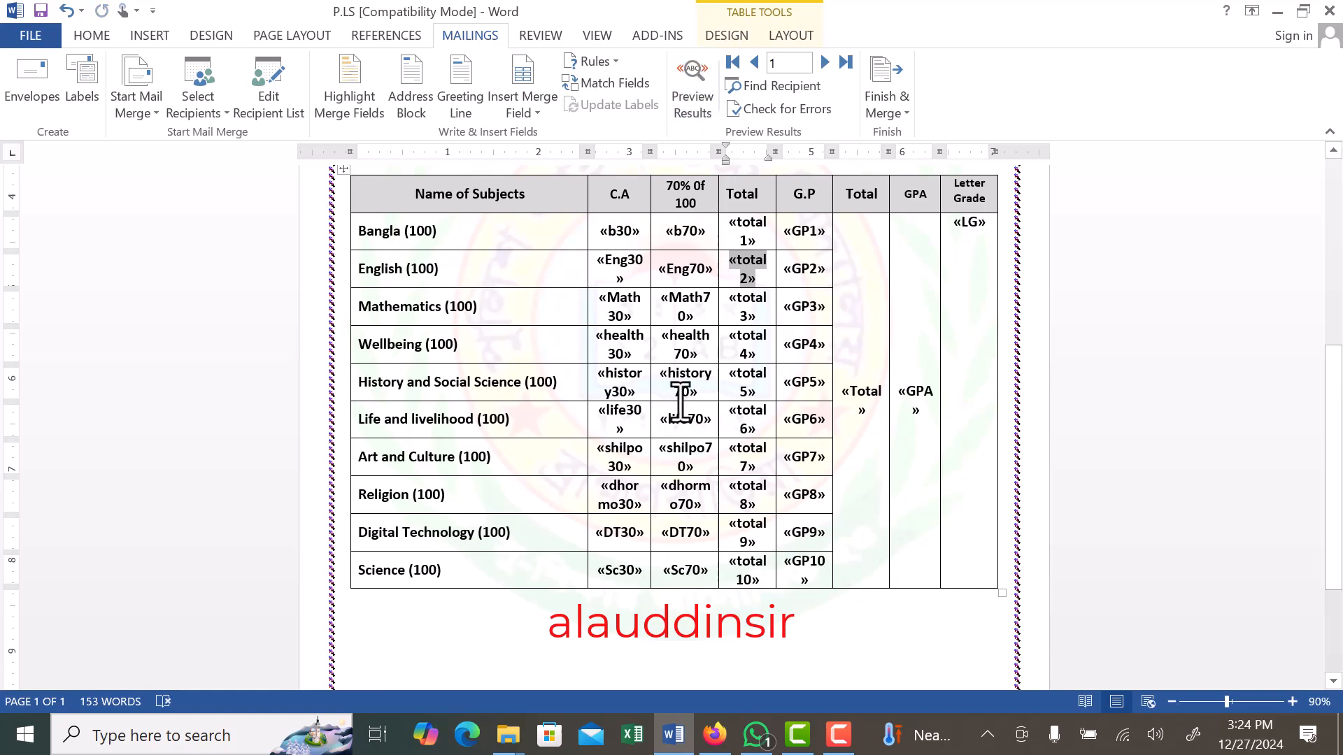
pyautogui.hotkey('alt', 'F9')
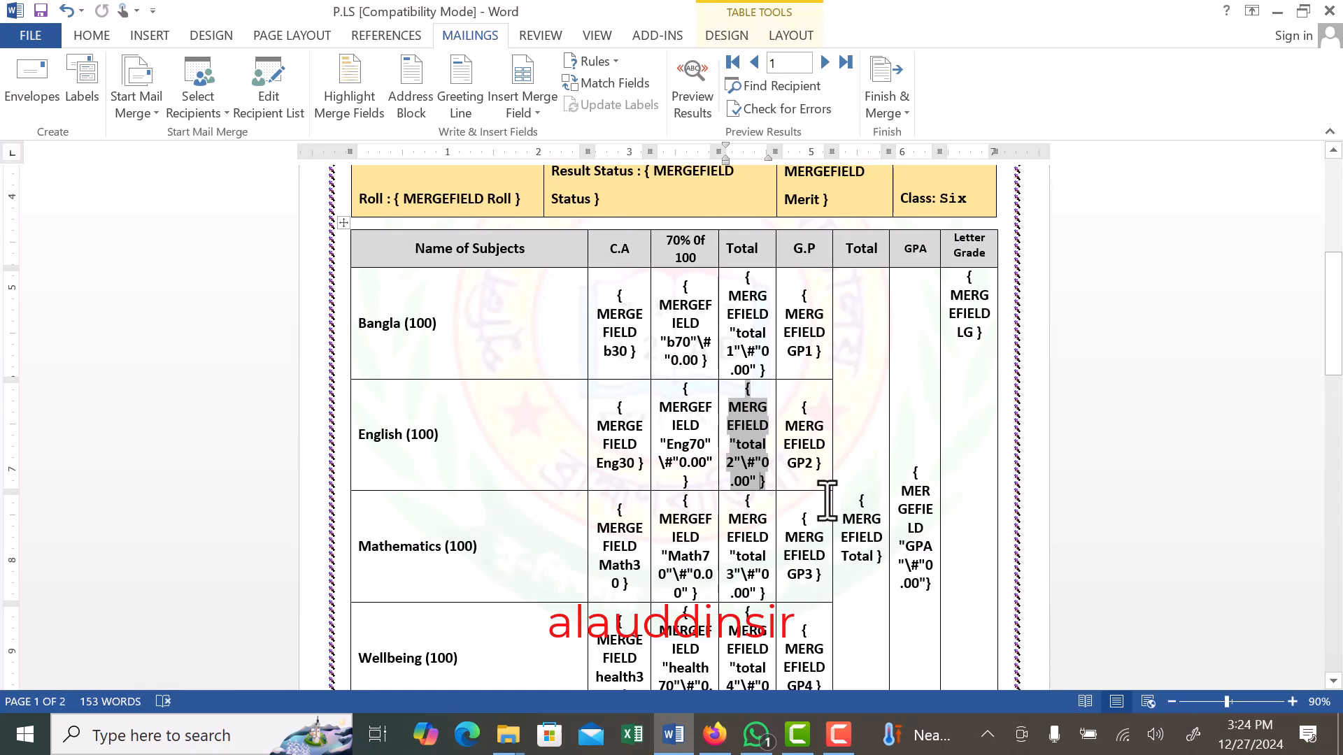
# - Edit the overall Total column's field code to read MERGEFIELD "Total"\#"0.00" and hide the field codes
pyautogui.scroll(-3, 841, 488)
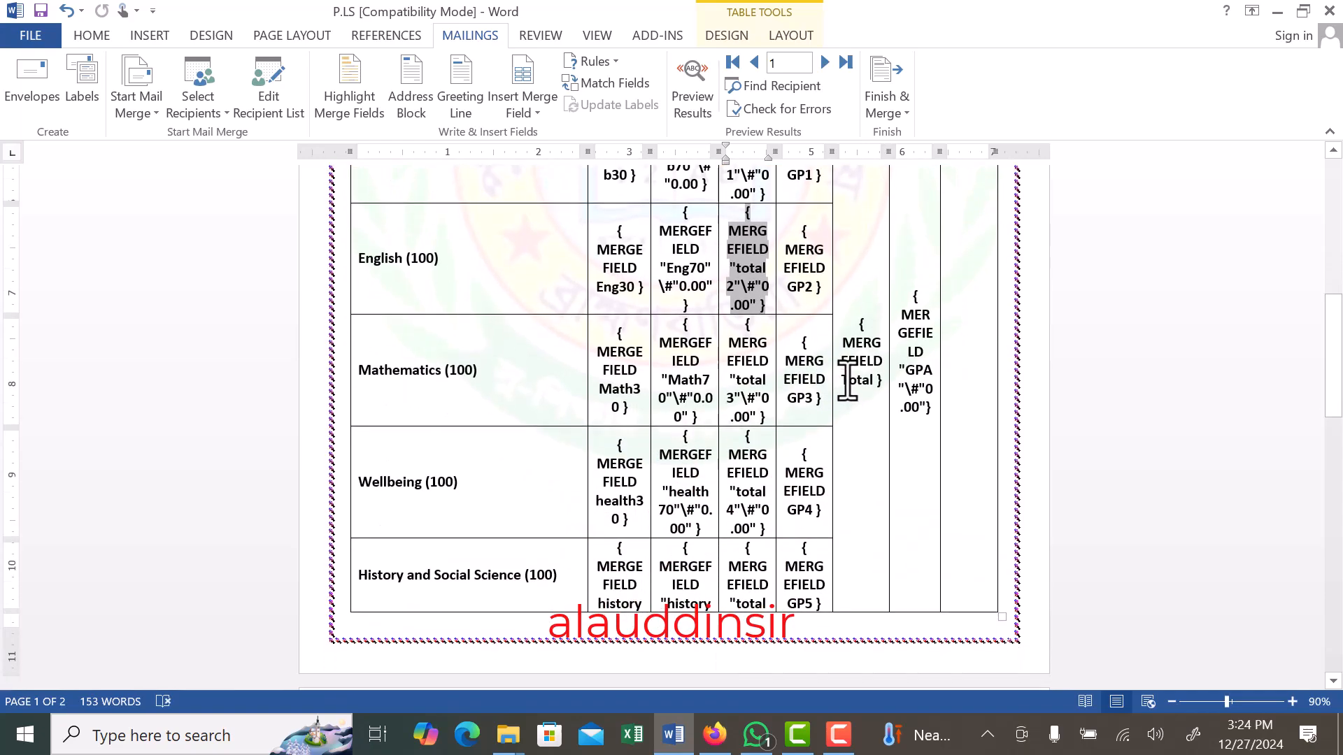
pyautogui.click(860, 377)
pyautogui.write('"')
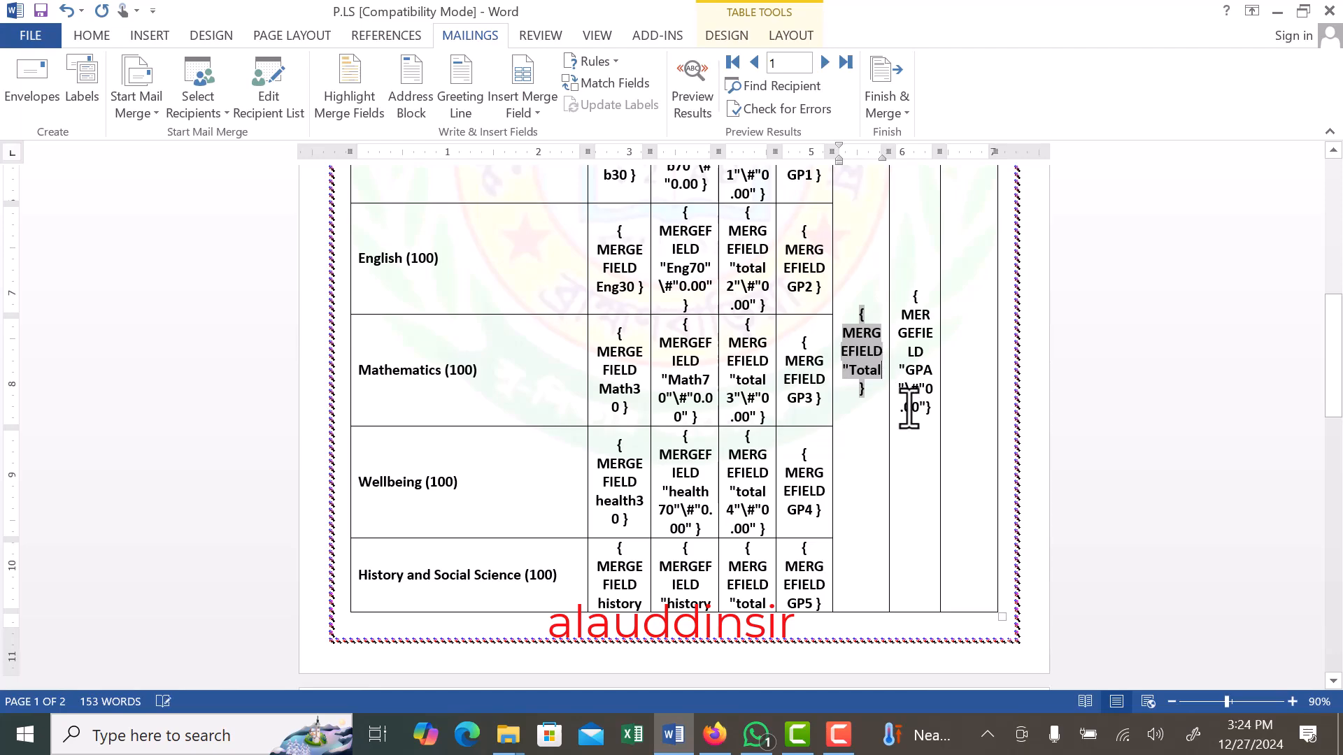
pyautogui.write('"')
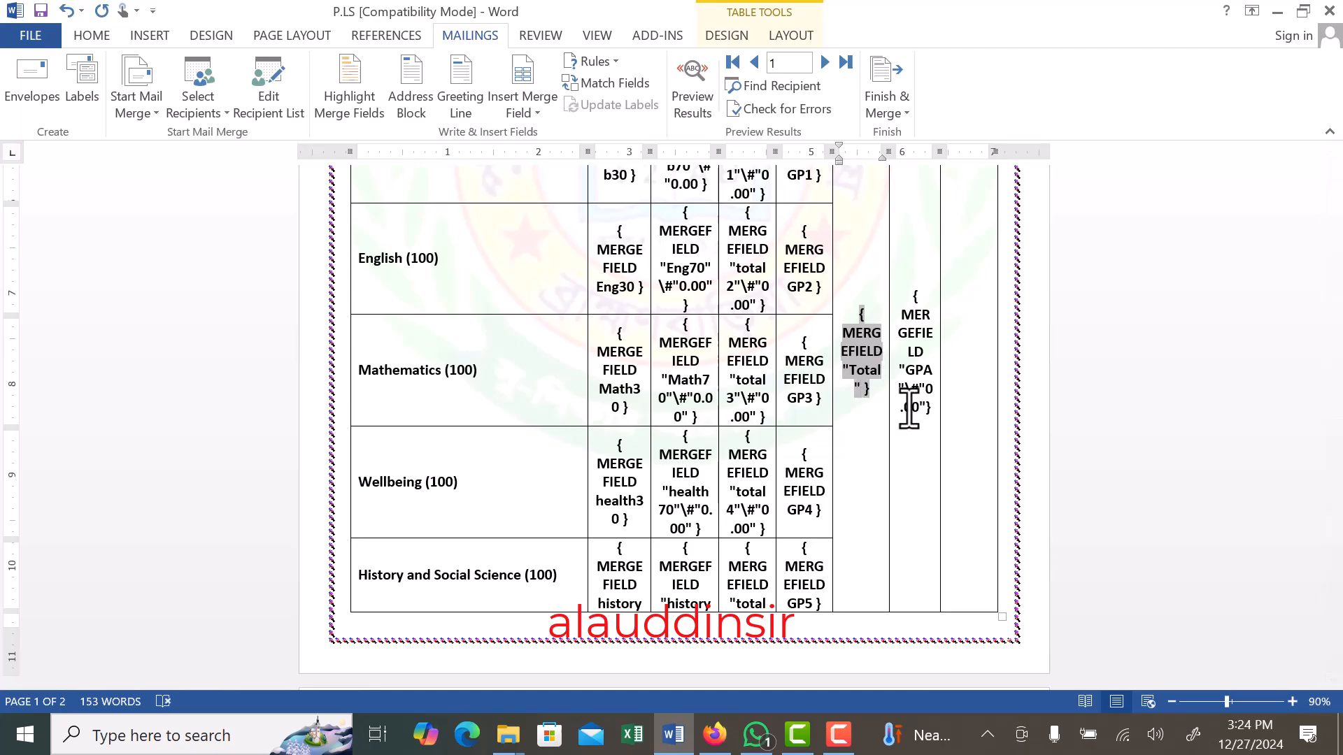
pyautogui.write('\\')
pyautogui.write('0.00"')
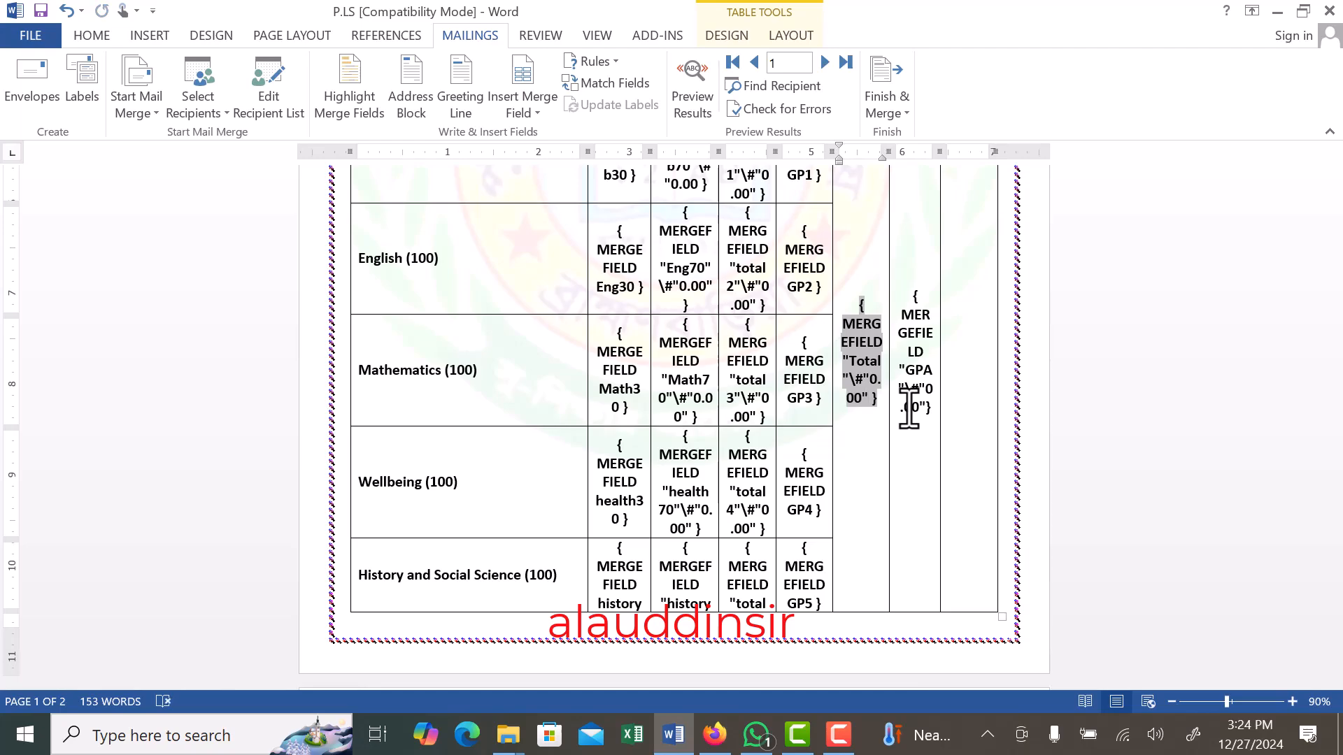
pyautogui.hotkey('alt', 'F9')
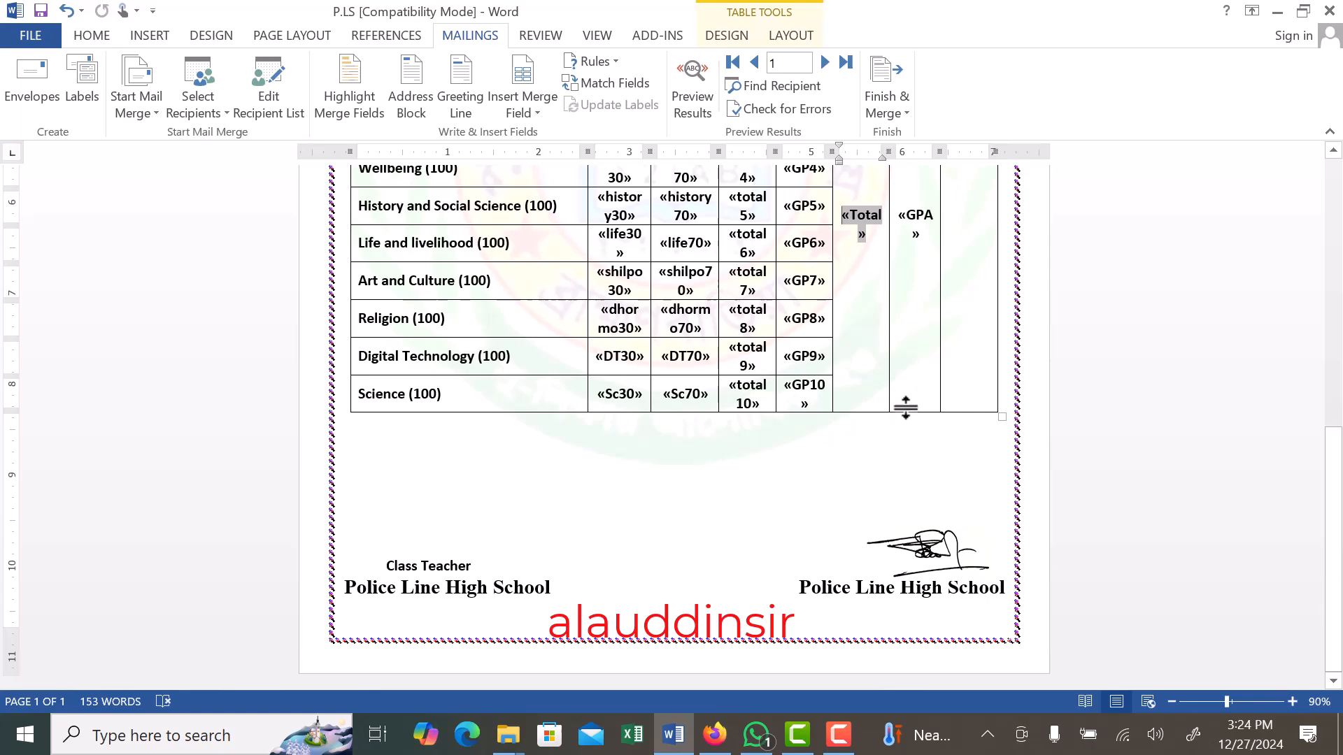
# - Preview record 1 to check the overall Total, GPA and Letter Grade cells, and return to the merge fields
pyautogui.click(692, 102)
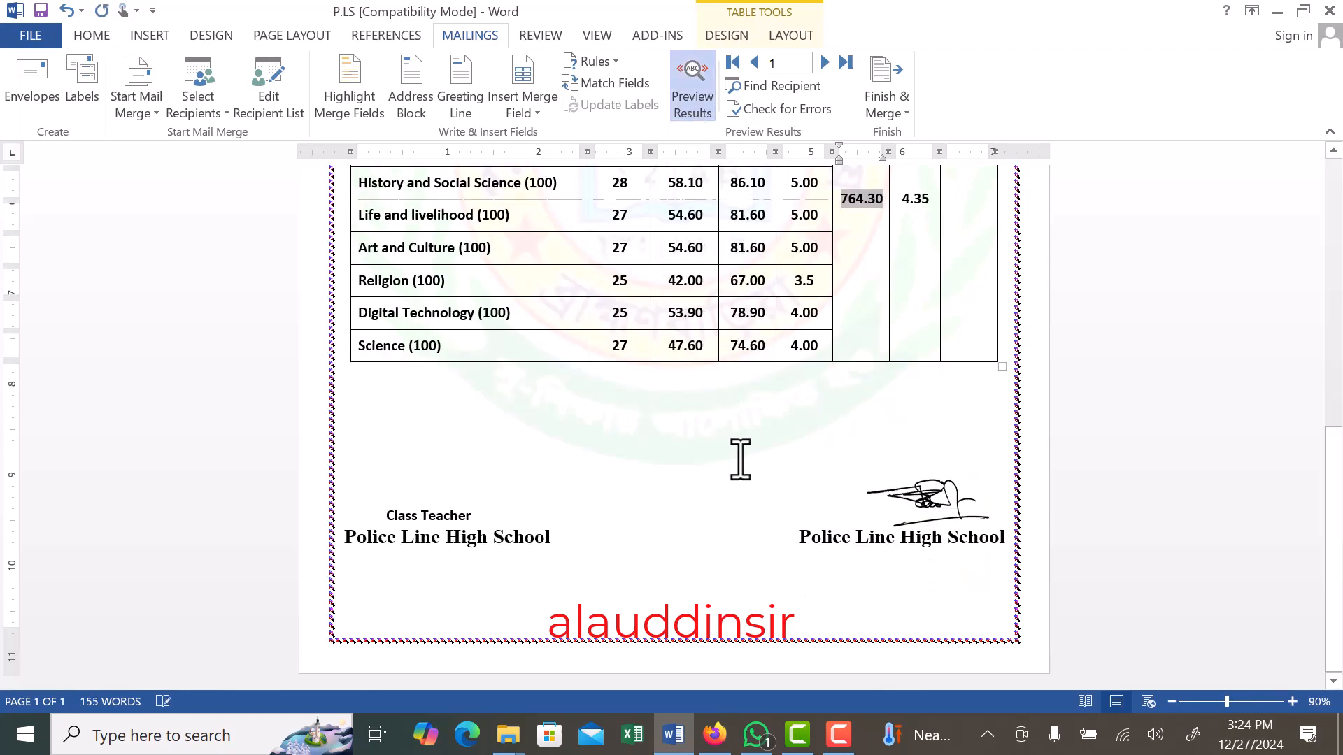
pyautogui.scroll(3, 740, 460)
pyautogui.click(932, 369)
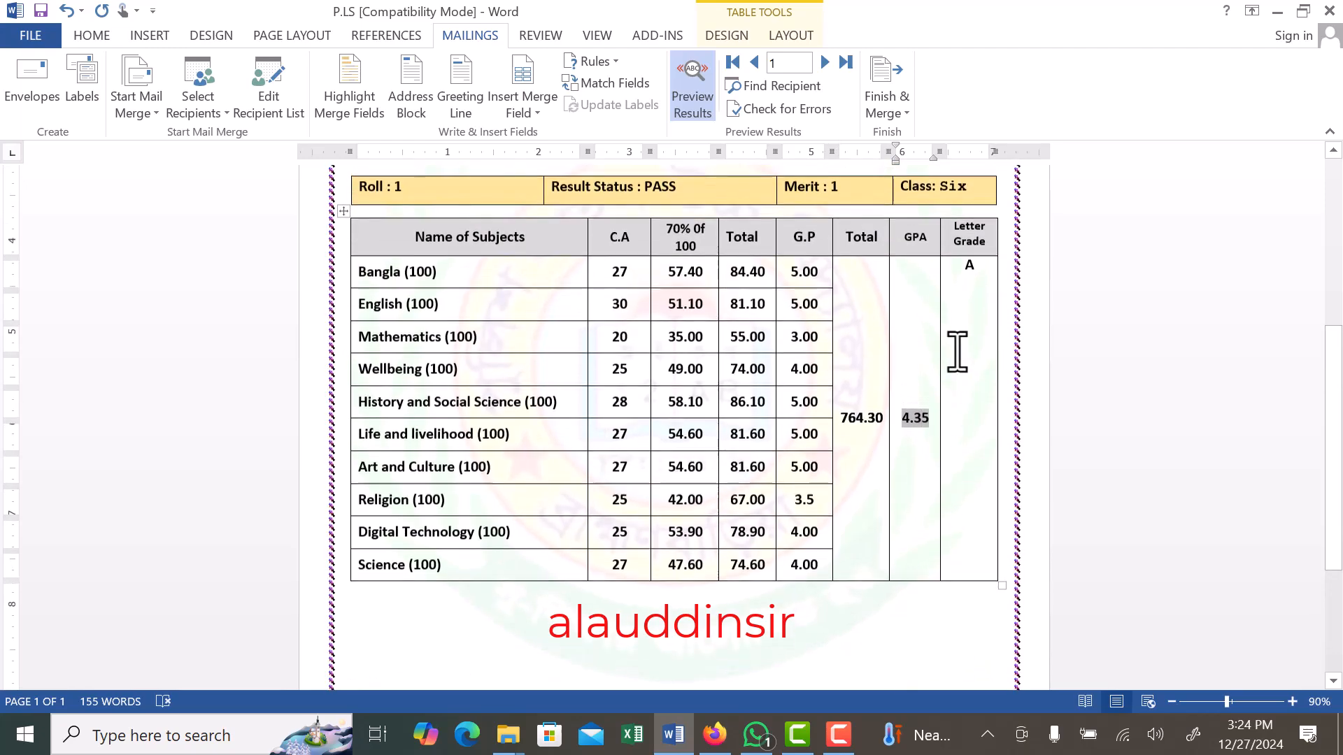
pyautogui.scroll(1, 957, 351)
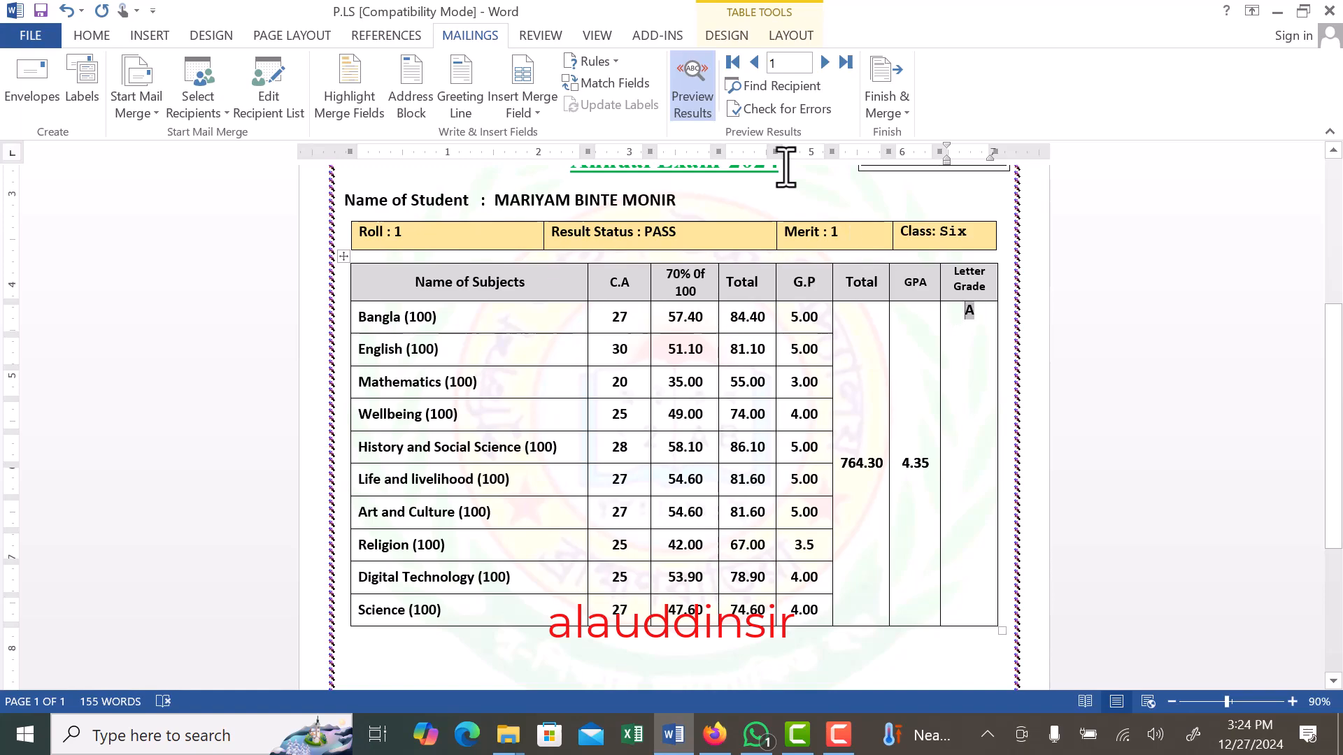
pyautogui.click(694, 90)
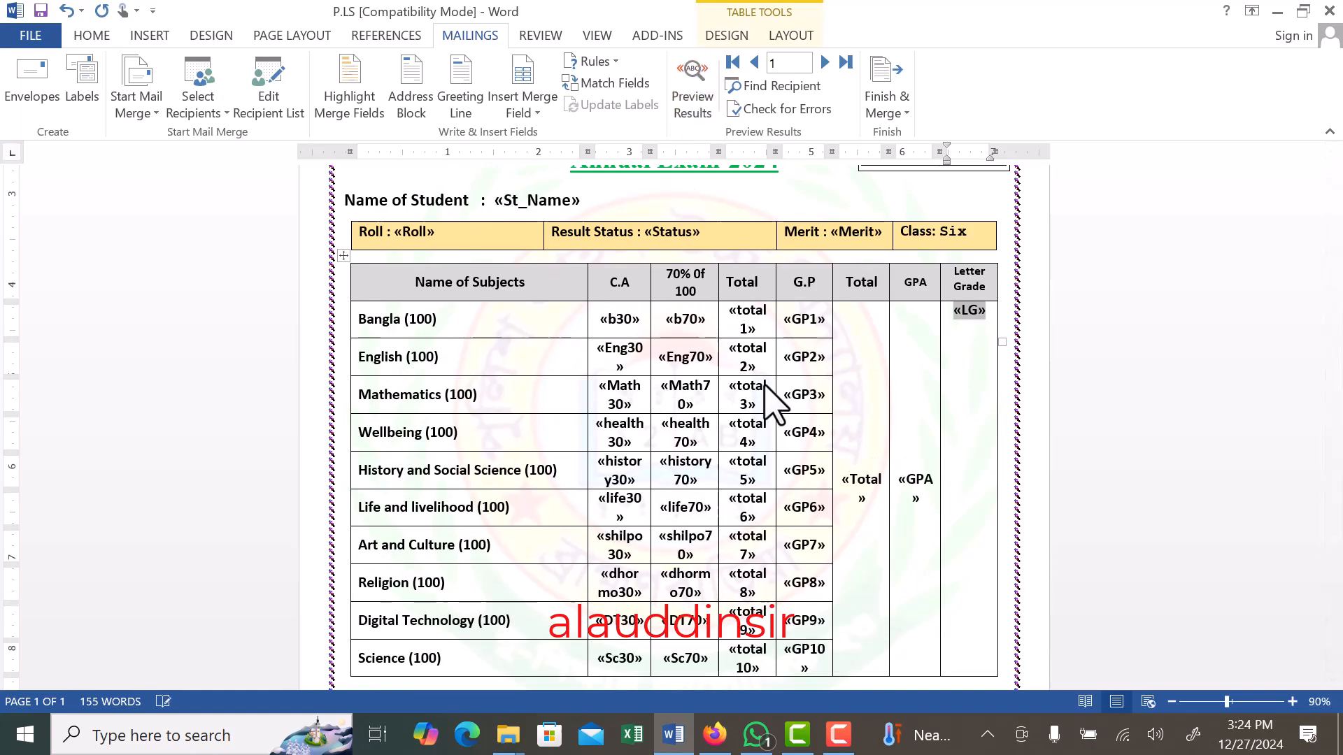
# - Centre the LG merge field horizontally and vertically in the merged Letter Grade cell
pyautogui.moveTo(953, 313); pyautogui.dragTo(1004, 366)
pyautogui.click(1001, 365)
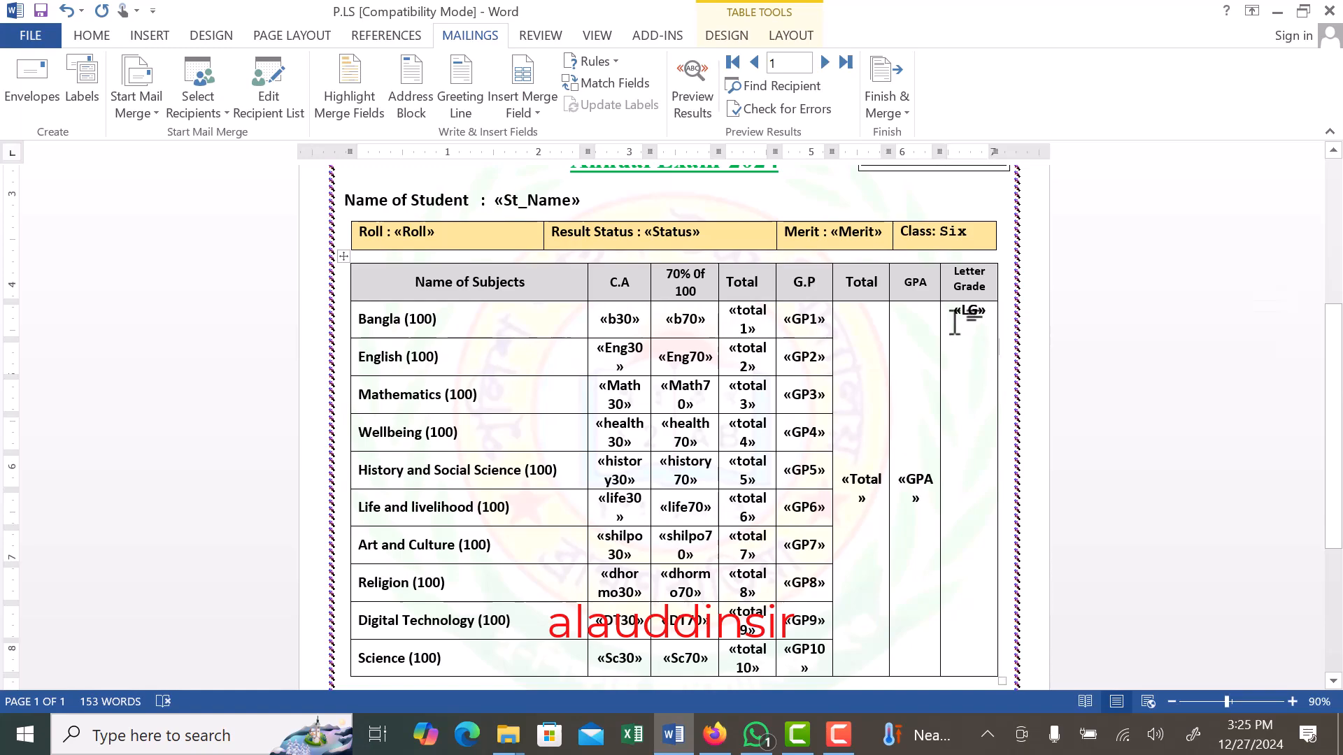
pyautogui.moveTo(955, 313); pyautogui.dragTo(992, 316)
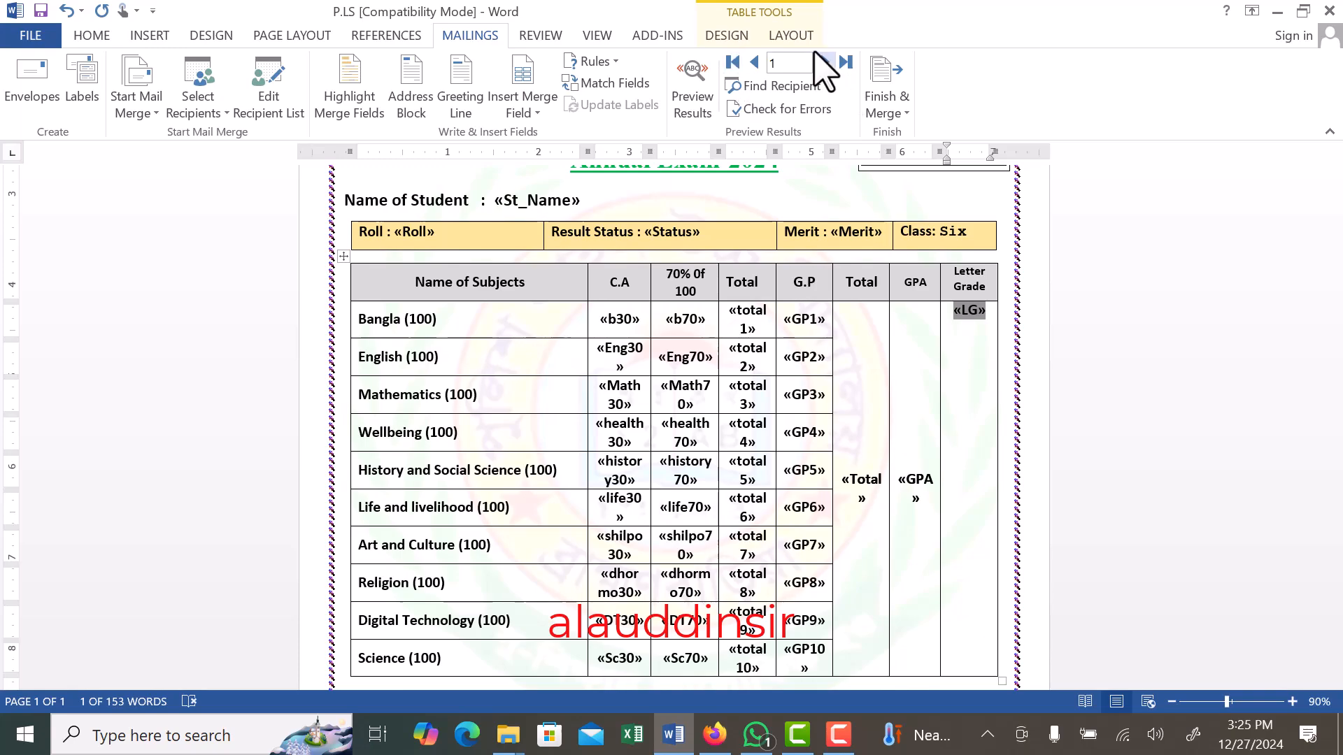
pyautogui.click(791, 37)
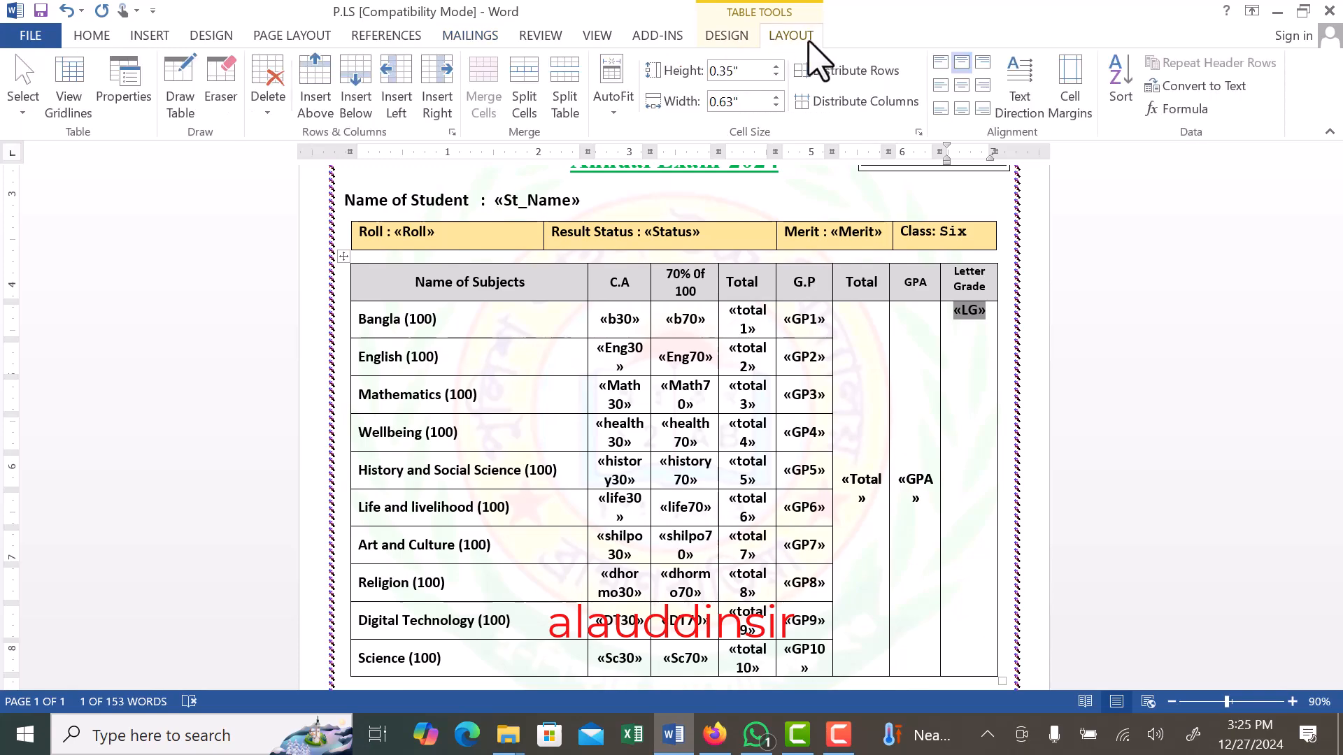
pyautogui.click(962, 86)
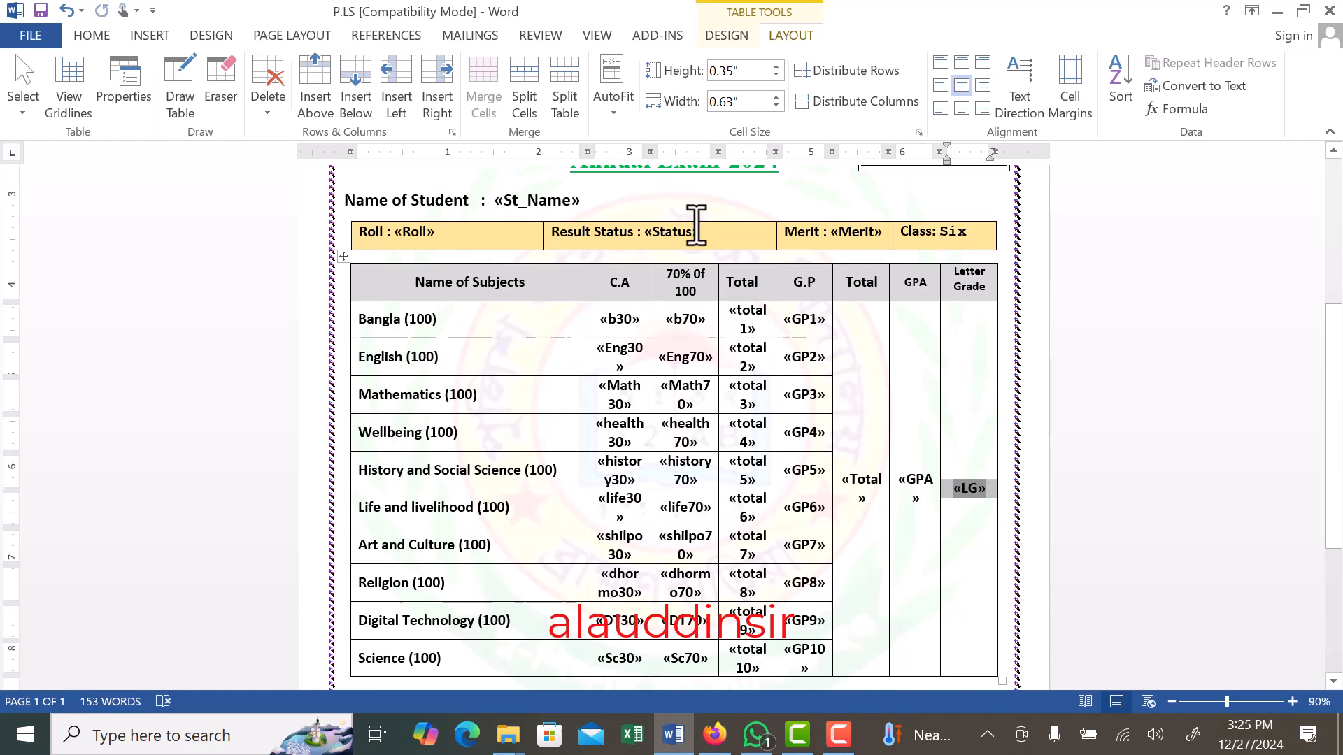
# - Preview record 1 to check the letter grade's alignment and the page layout down to the signatures
pyautogui.click(489, 36)
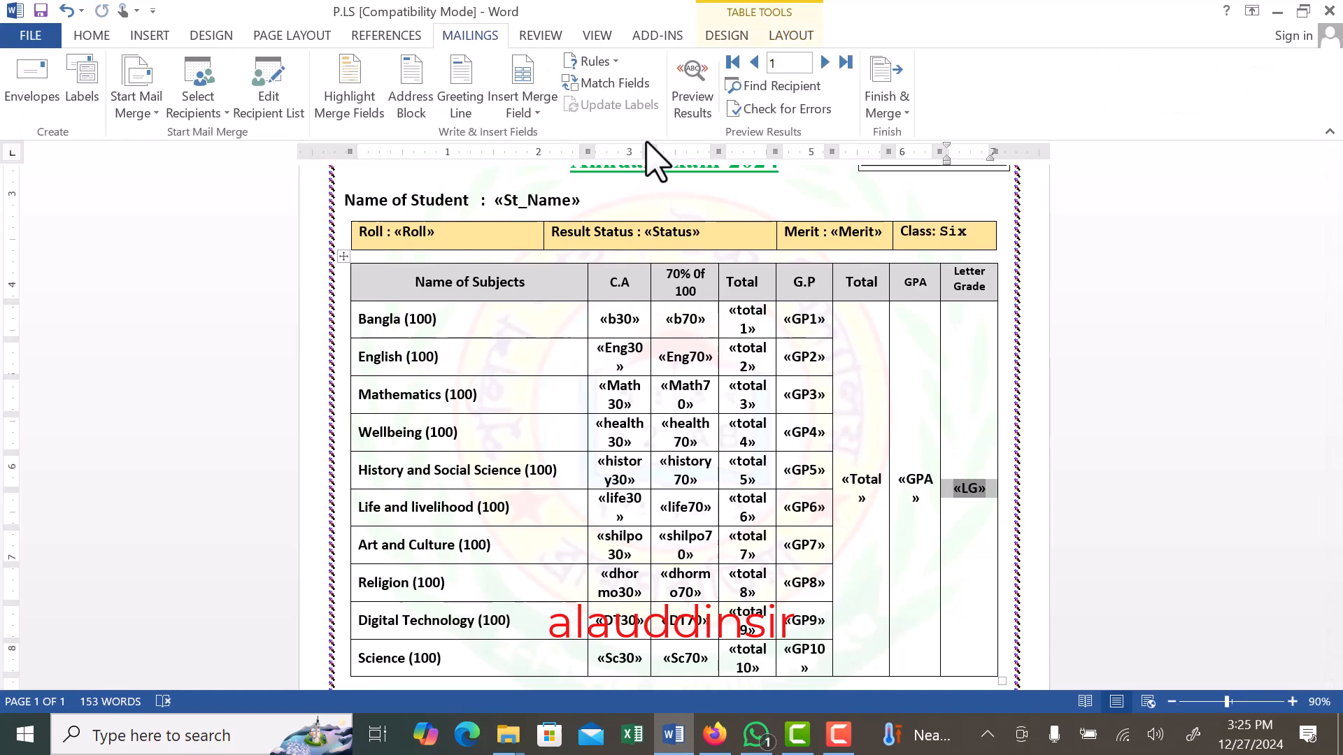
pyautogui.click(693, 91)
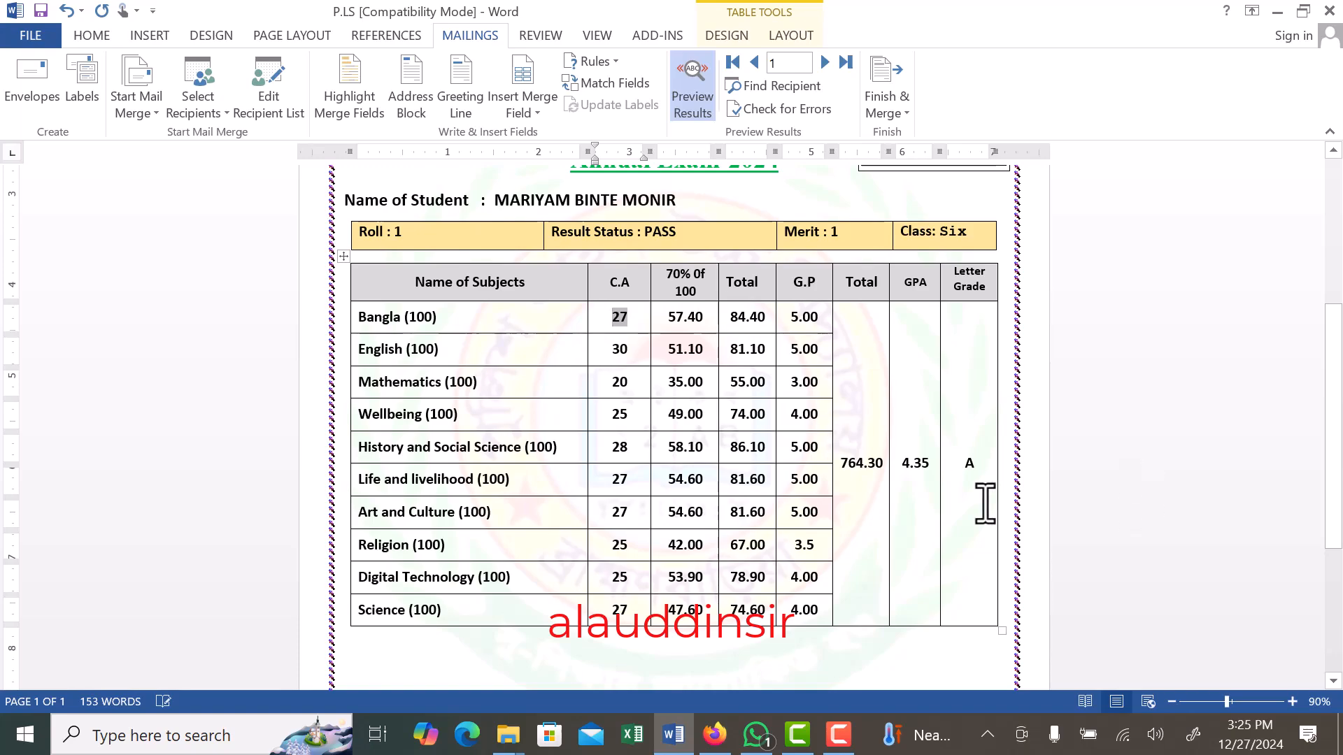
pyautogui.scroll(-5, 714, 488)
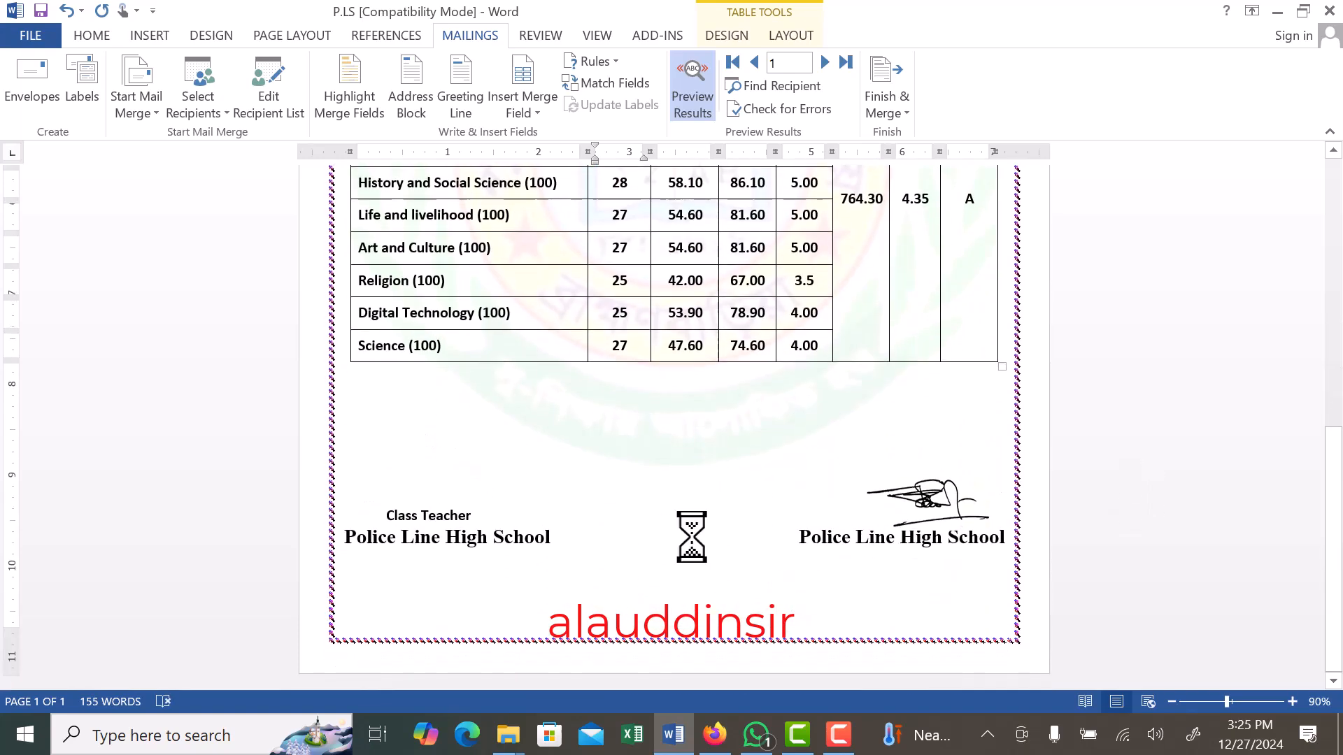
pyautogui.scroll(9, 699, 542)
pyautogui.scroll(3, 714, 483)
pyautogui.scroll(-12, 714, 489)
pyautogui.scroll(3, 714, 480)
# - Merge all records into a new document of individual transcripts and look through its first pages
pyautogui.click(881, 101)
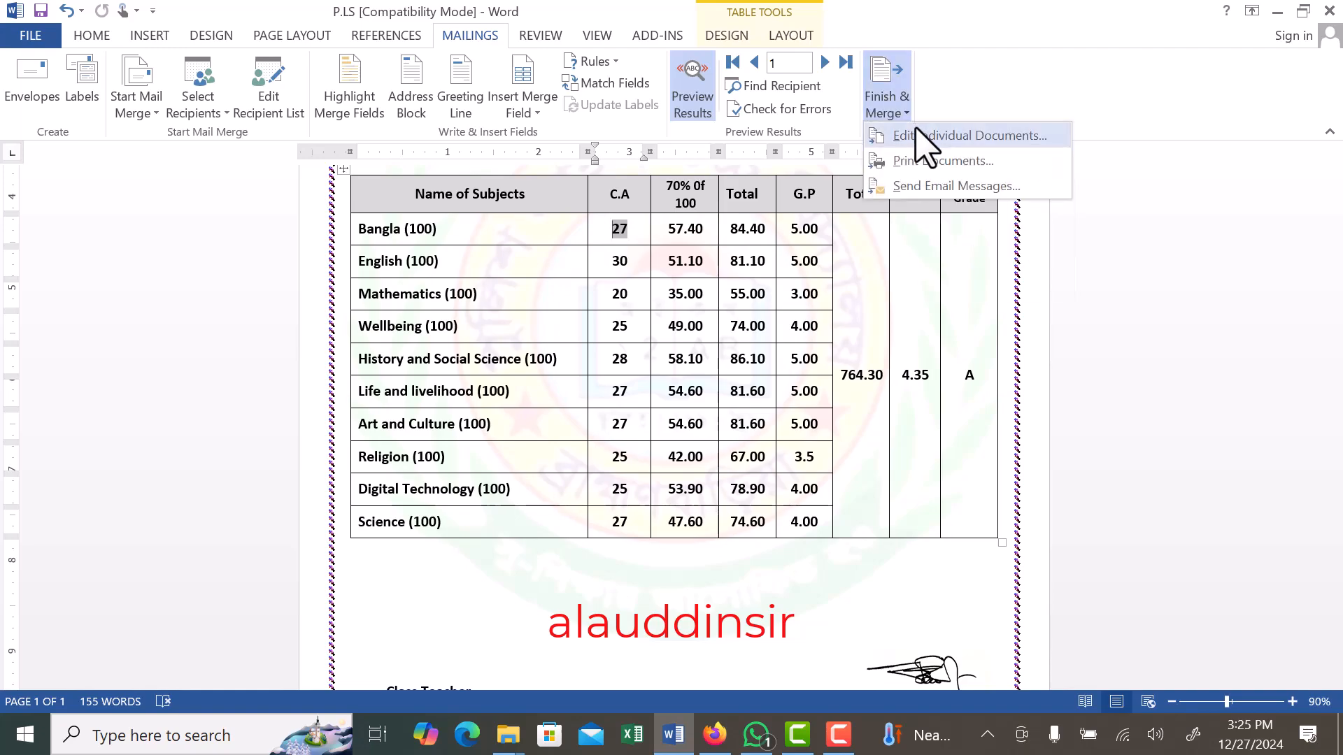
pyautogui.click(933, 140)
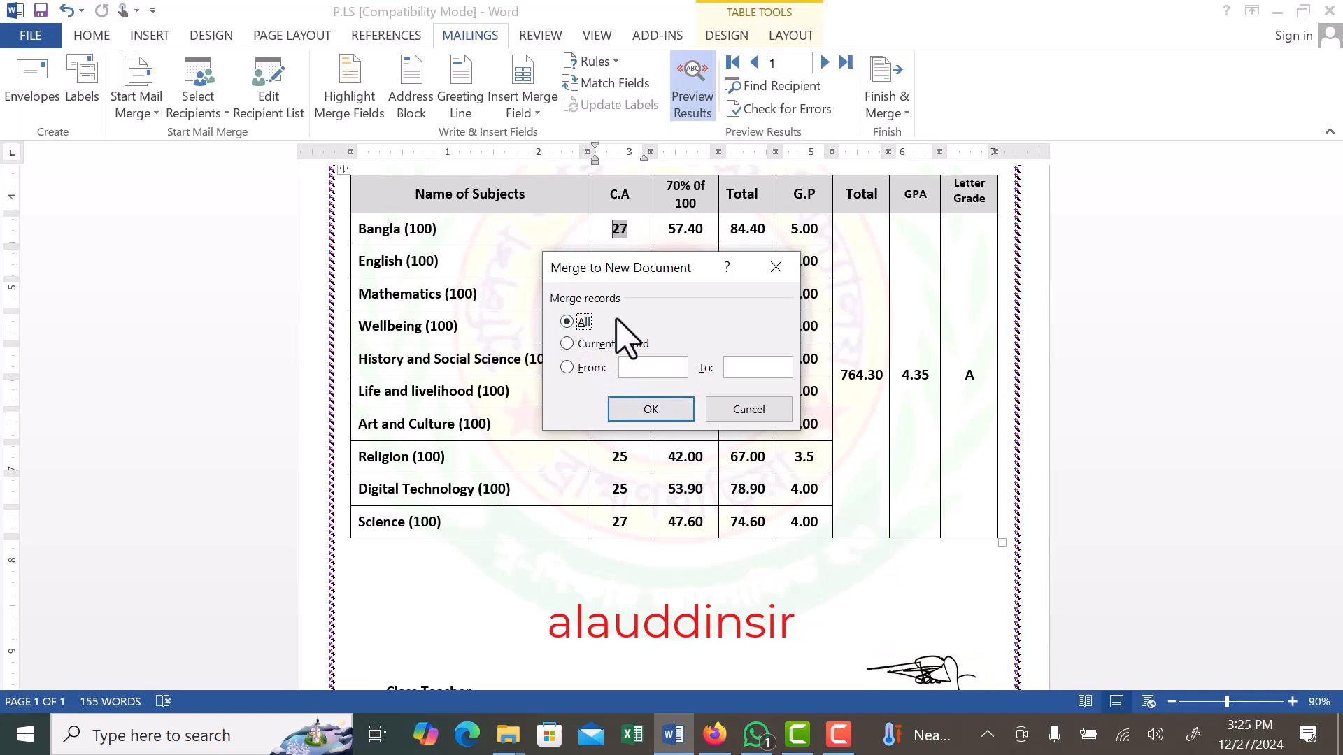
pyautogui.click(649, 408)
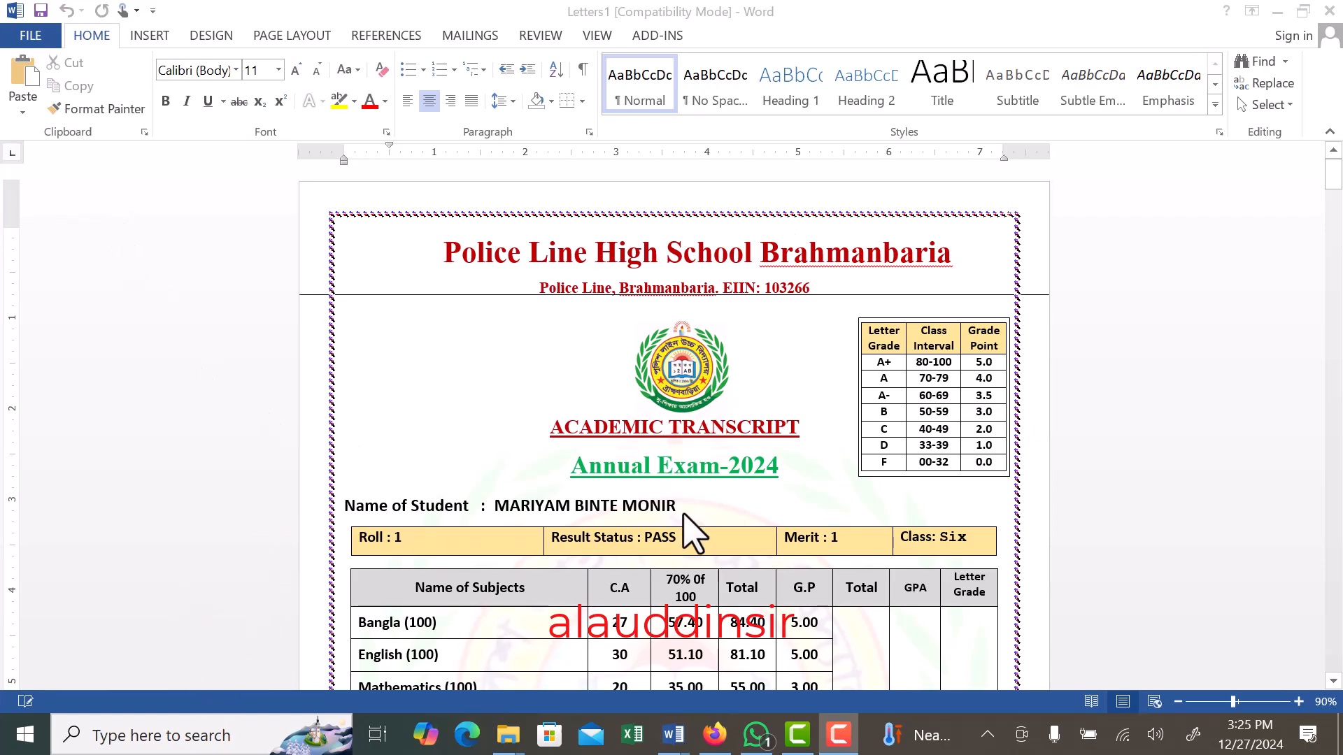
pyautogui.scroll(-10, 734, 514)
pyautogui.scroll(-1, 733, 501)
pyautogui.click(709, 444)
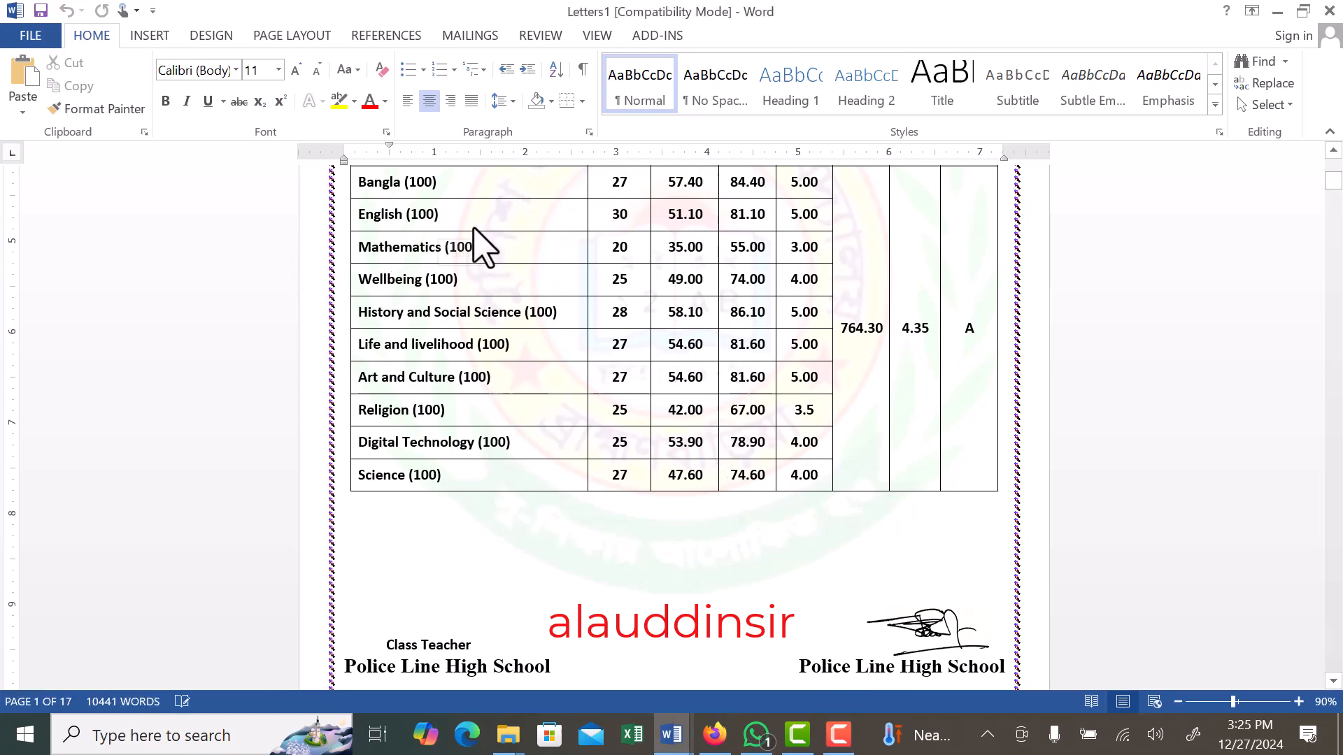
pyautogui.scroll(-10, 470, 248)
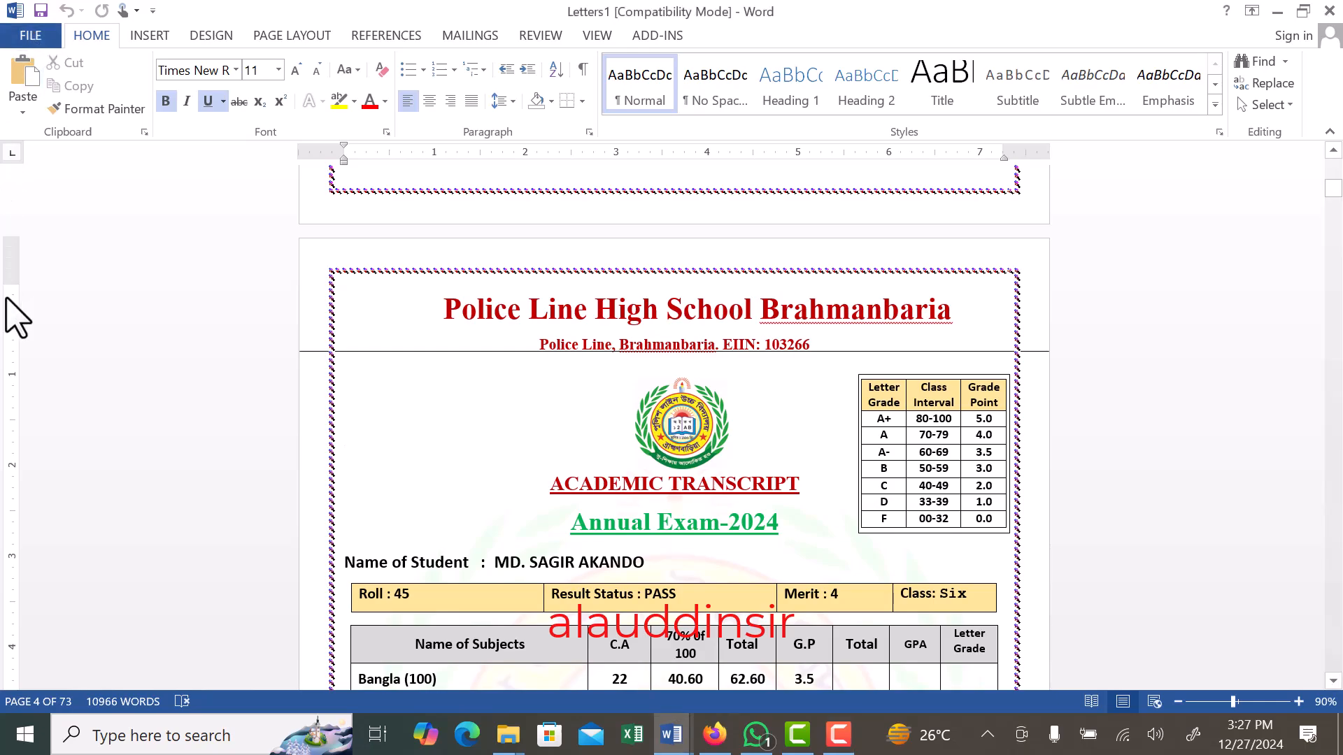
# - Close the merged transcripts document without saving it
pyautogui.click(34, 39)
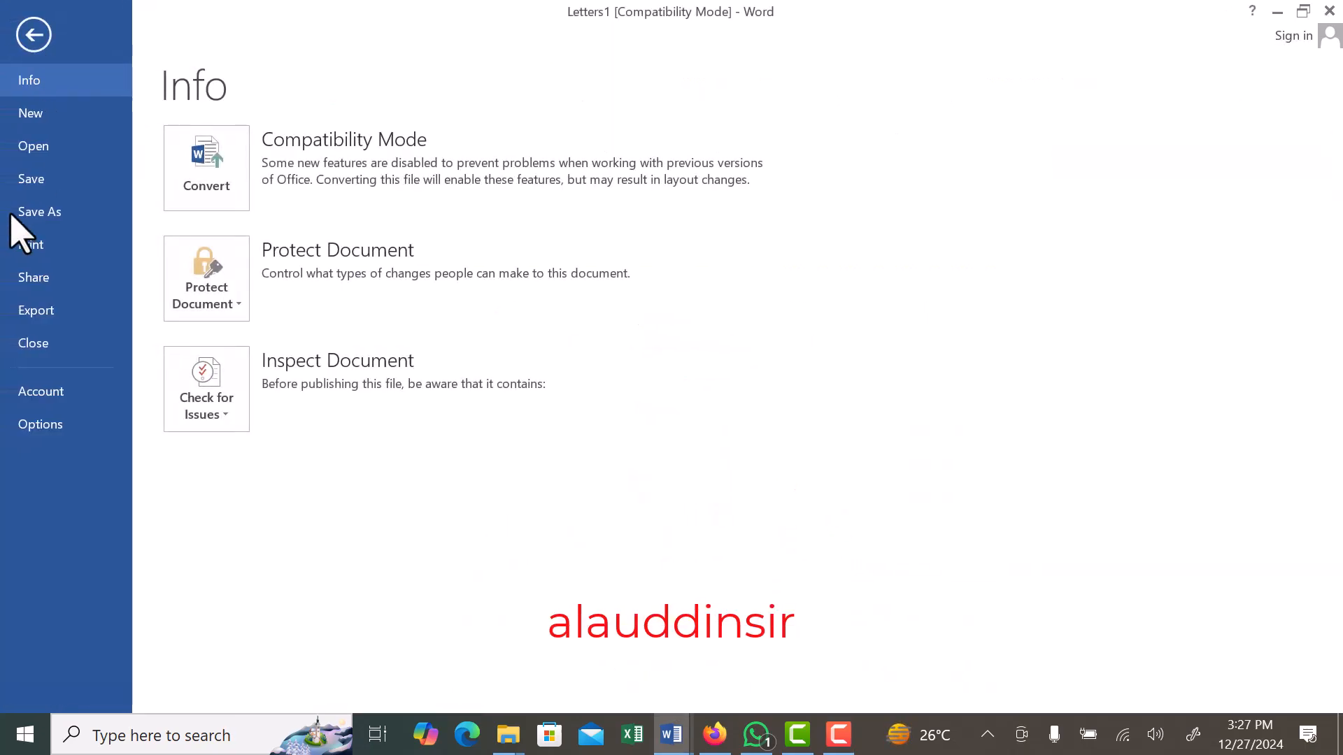
pyautogui.click(44, 38)
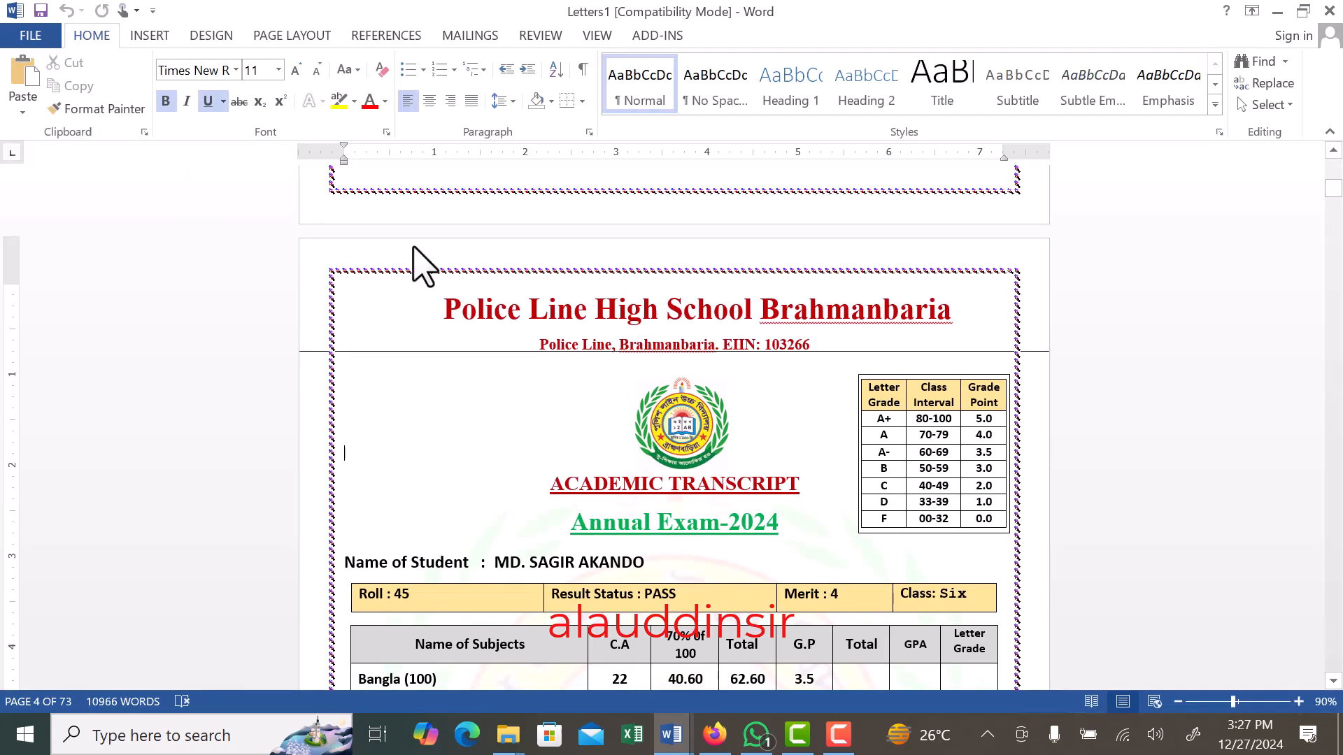
pyautogui.click(1332, 9)
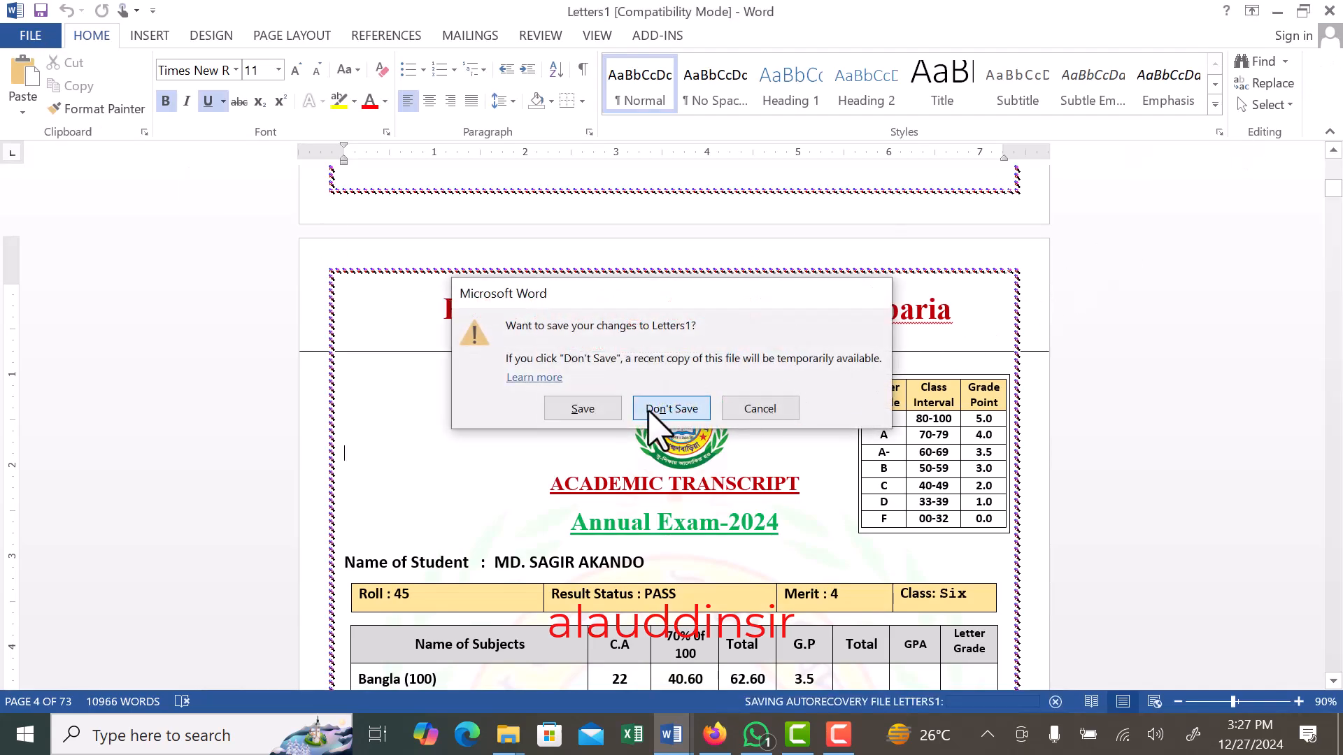
pyautogui.click(649, 412)
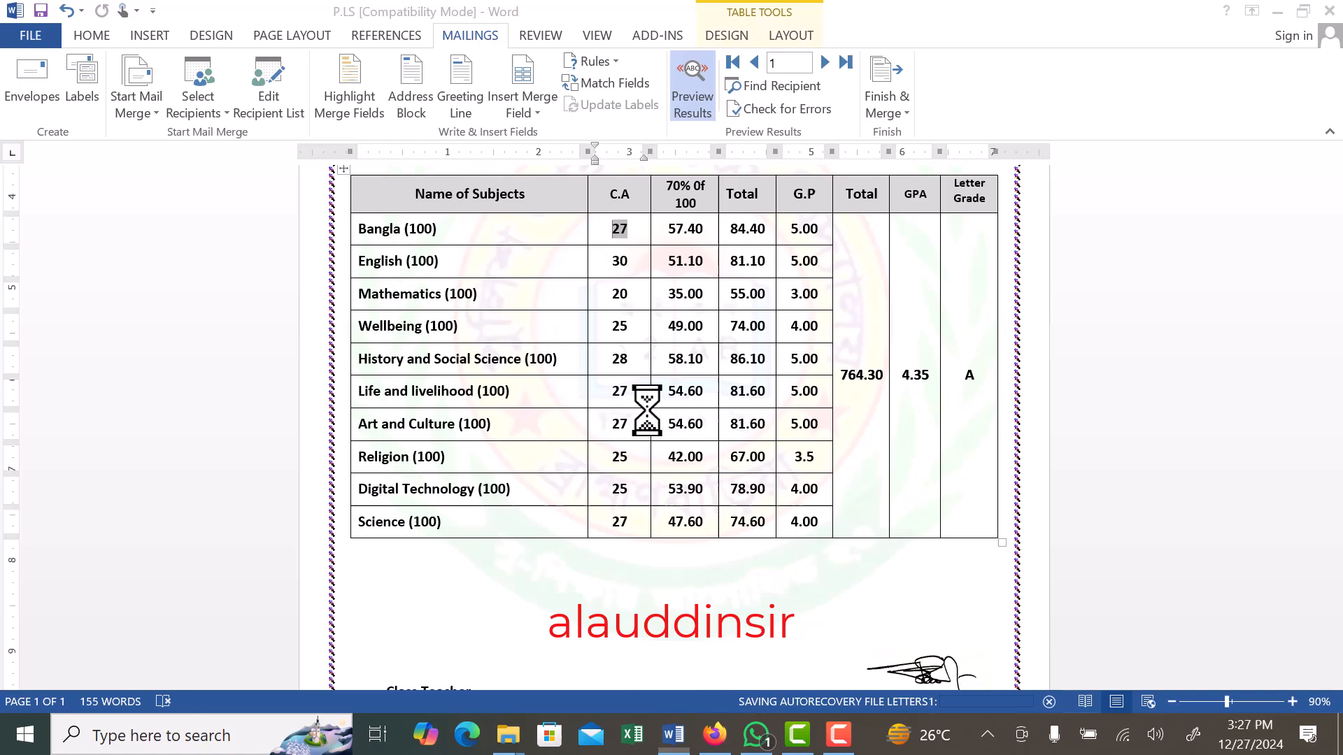
# - Switch the P.LS document back to its merge fields and close it
pyautogui.click(691, 88)
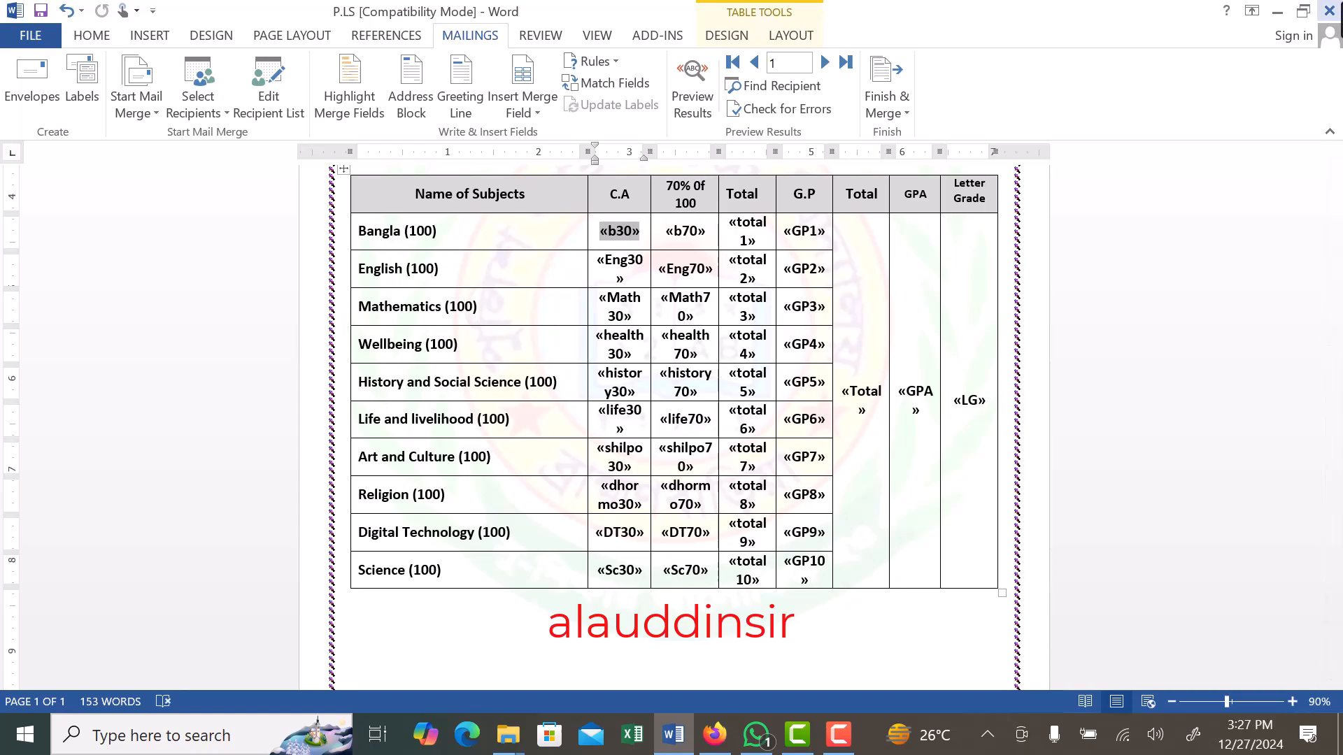
pyautogui.click(1330, 11)
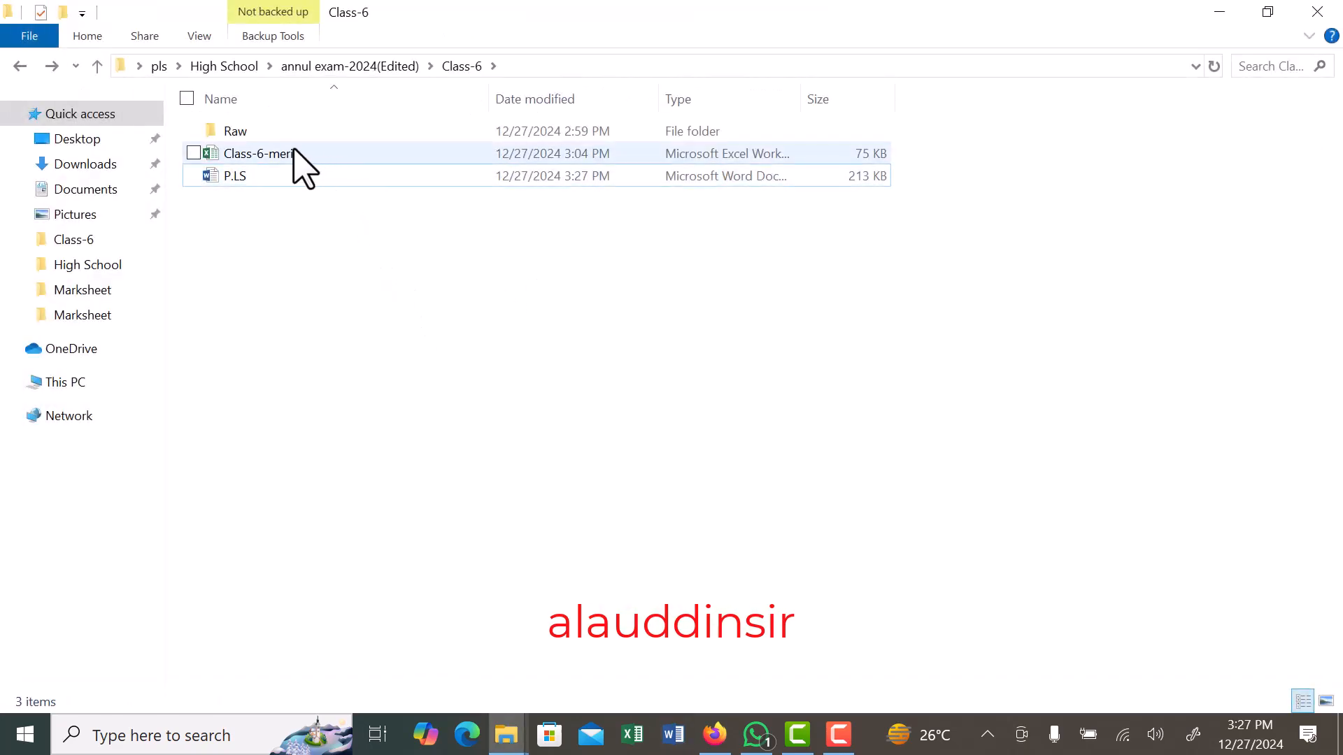
# - Open the Class-6-merit workbook in Excel, review the student rows on Sheet1 down to the last record, and close it
pyautogui.doubleClick(233, 155)
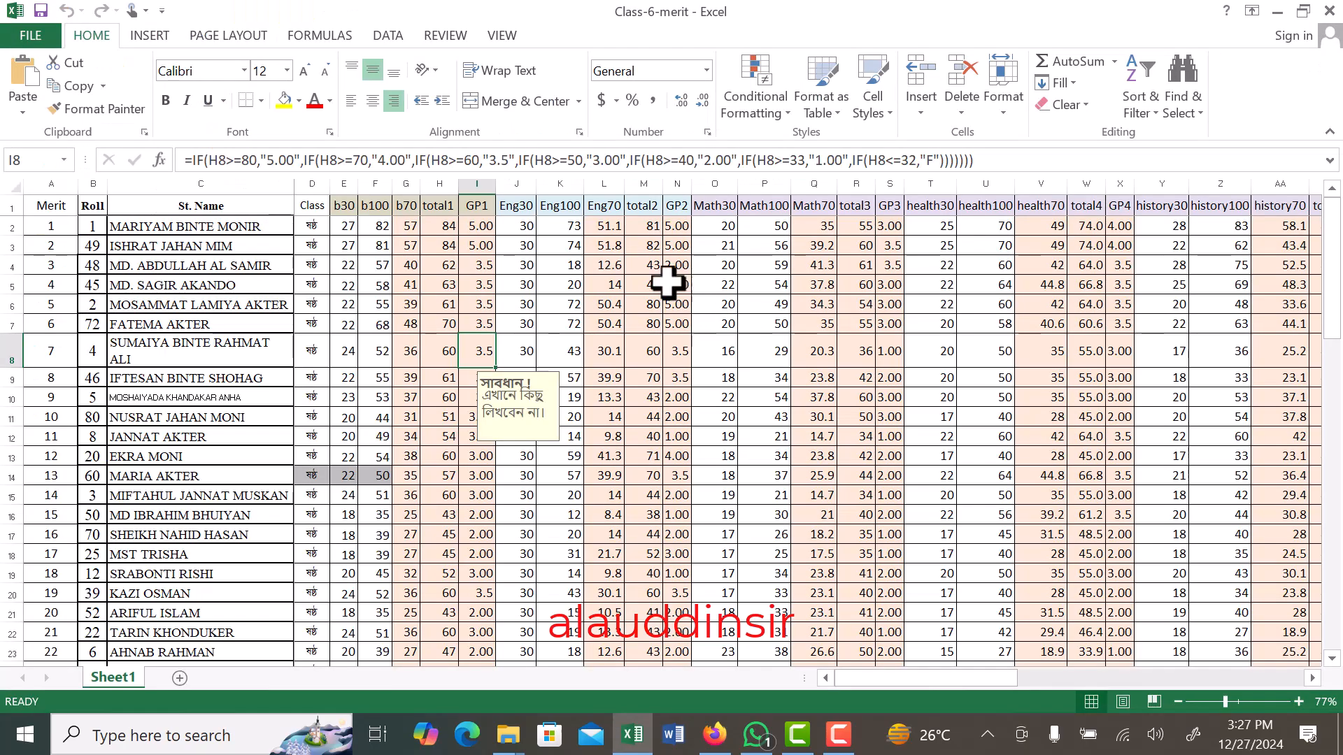
pyautogui.scroll(-8, 56, 436)
pyautogui.scroll(-10, 57, 436)
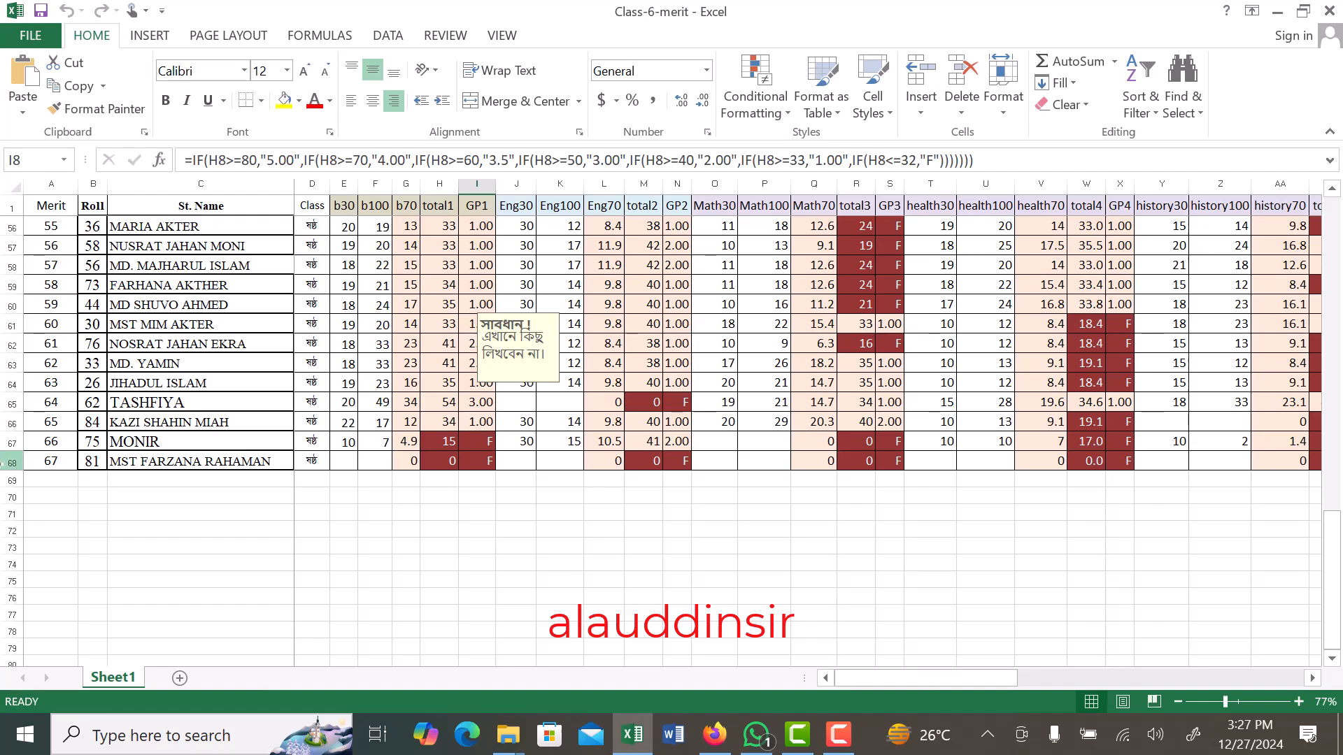
pyautogui.scroll(18, 28, 469)
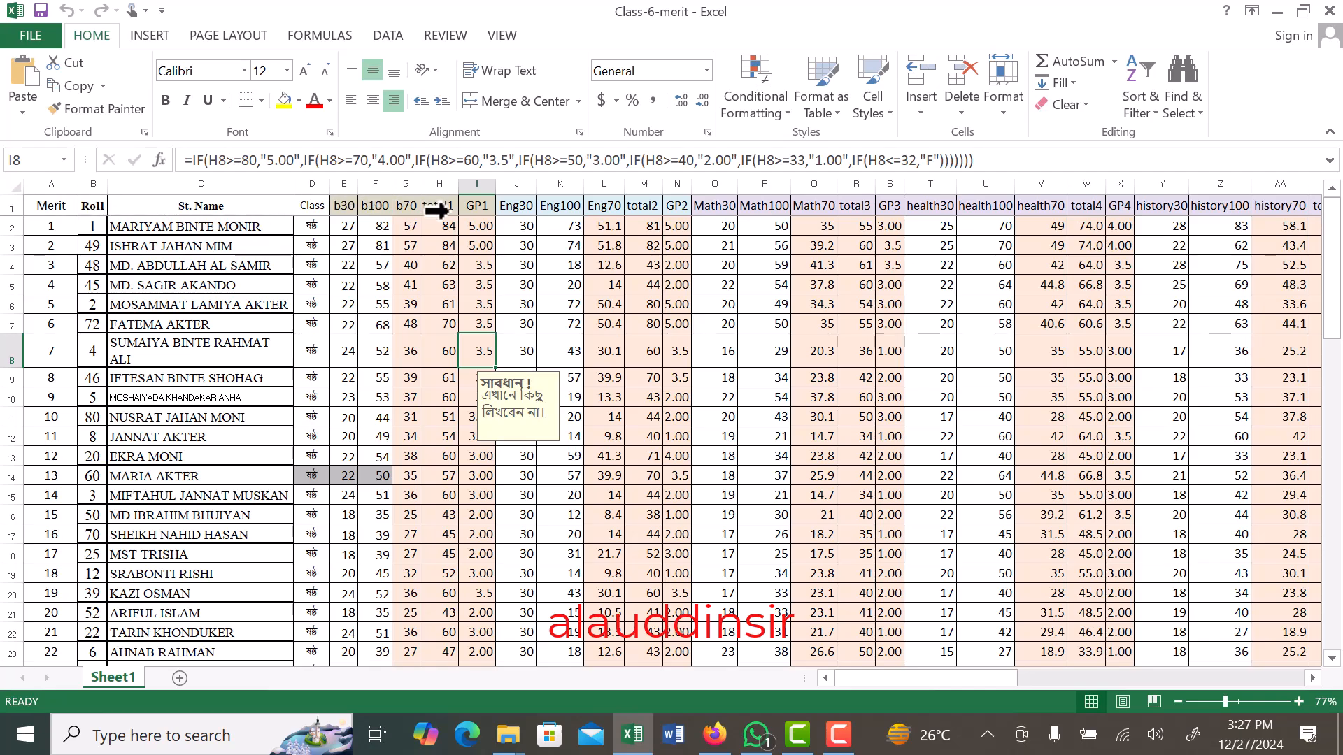
pyautogui.scroll(-18, 73, 275)
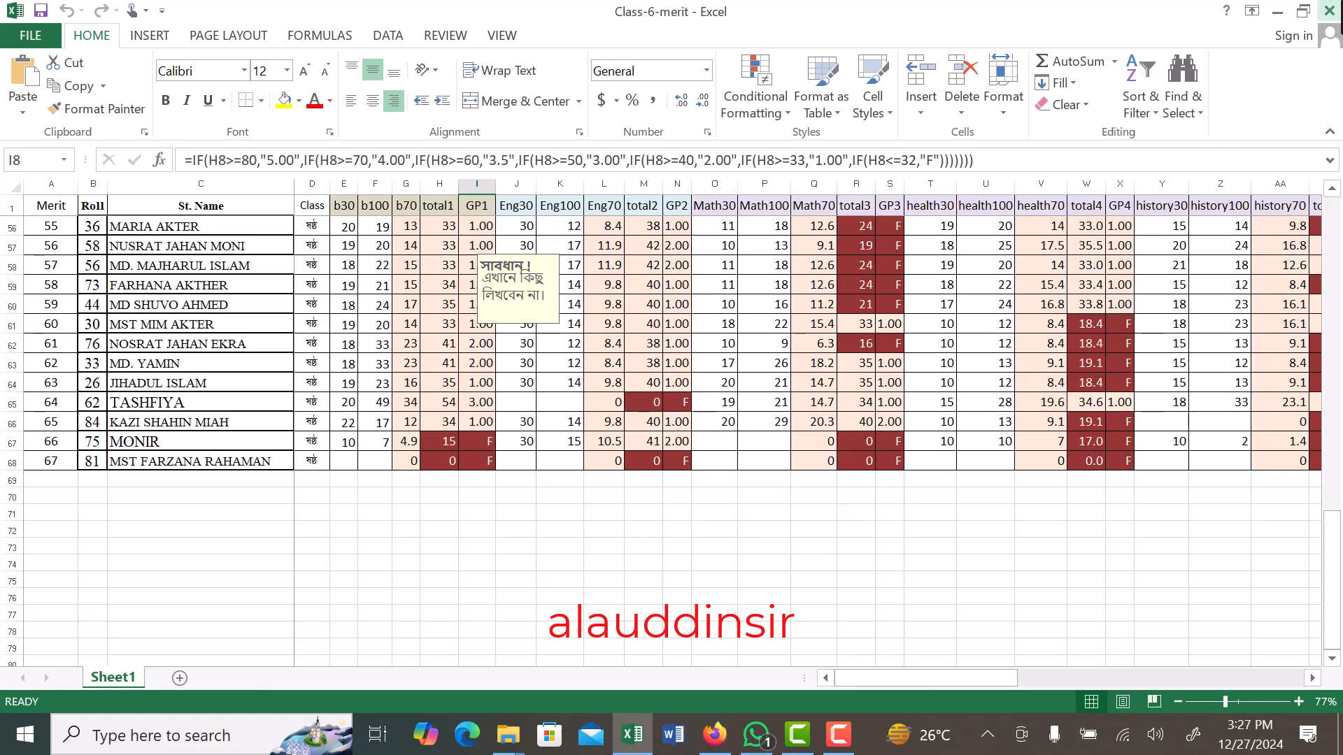
pyautogui.click(1328, 9)
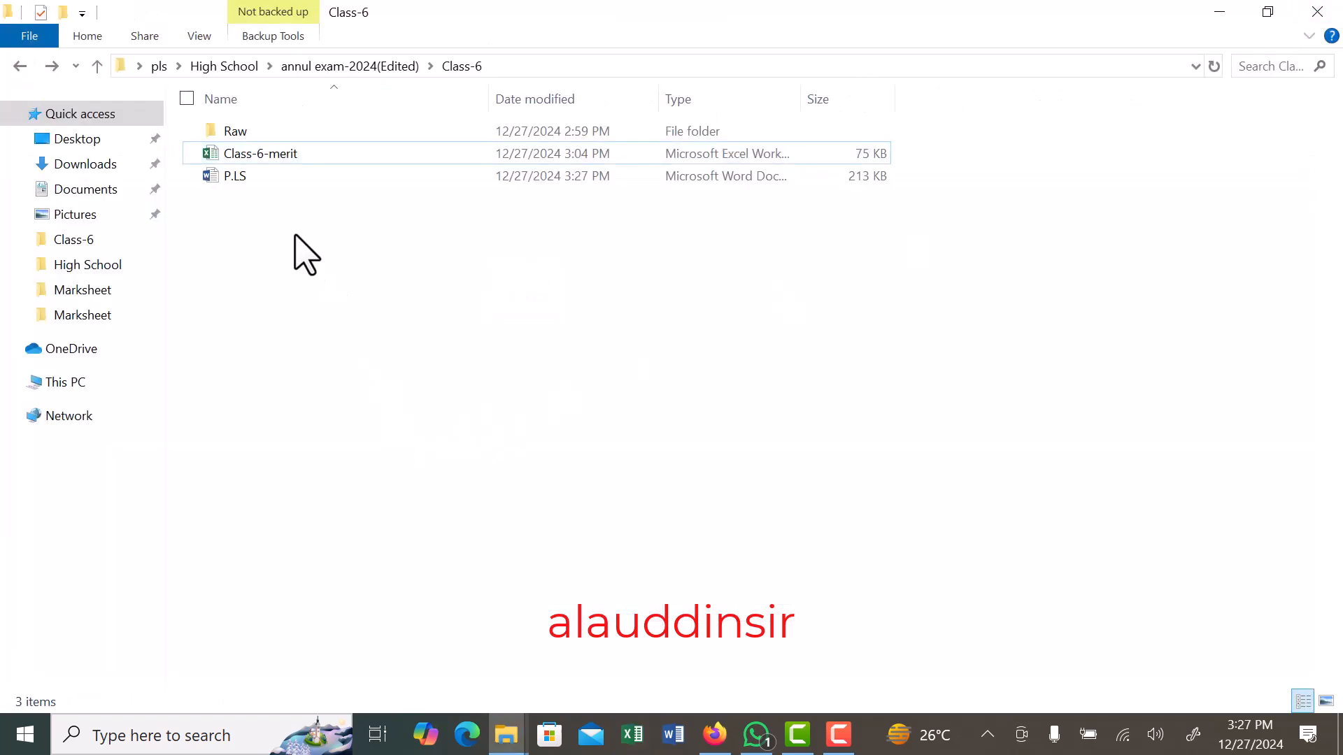
# - Reopen the P.LS document in Word and allow the SQL command that loads the data from Sheet1
pyautogui.doubleClick(233, 181)
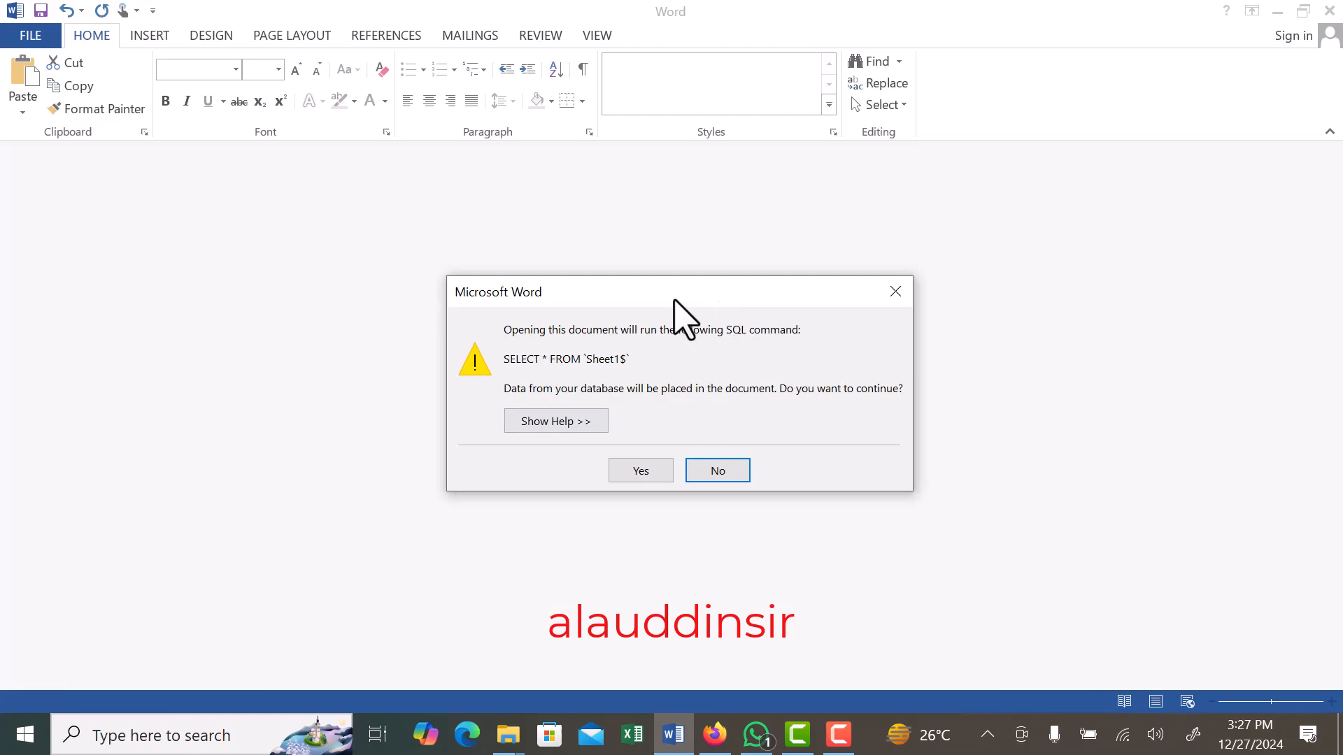
pyautogui.moveTo(615, 289); pyautogui.dragTo(586, 264)
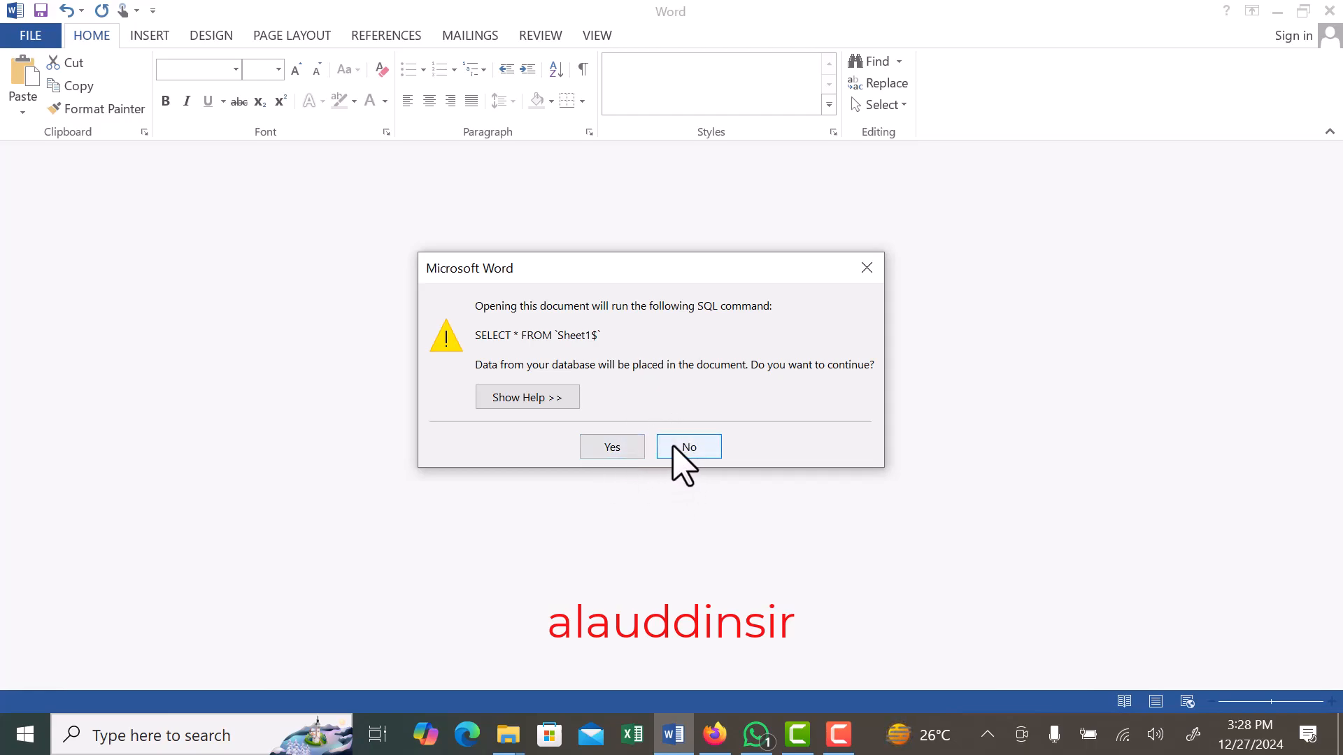
pyautogui.click(612, 447)
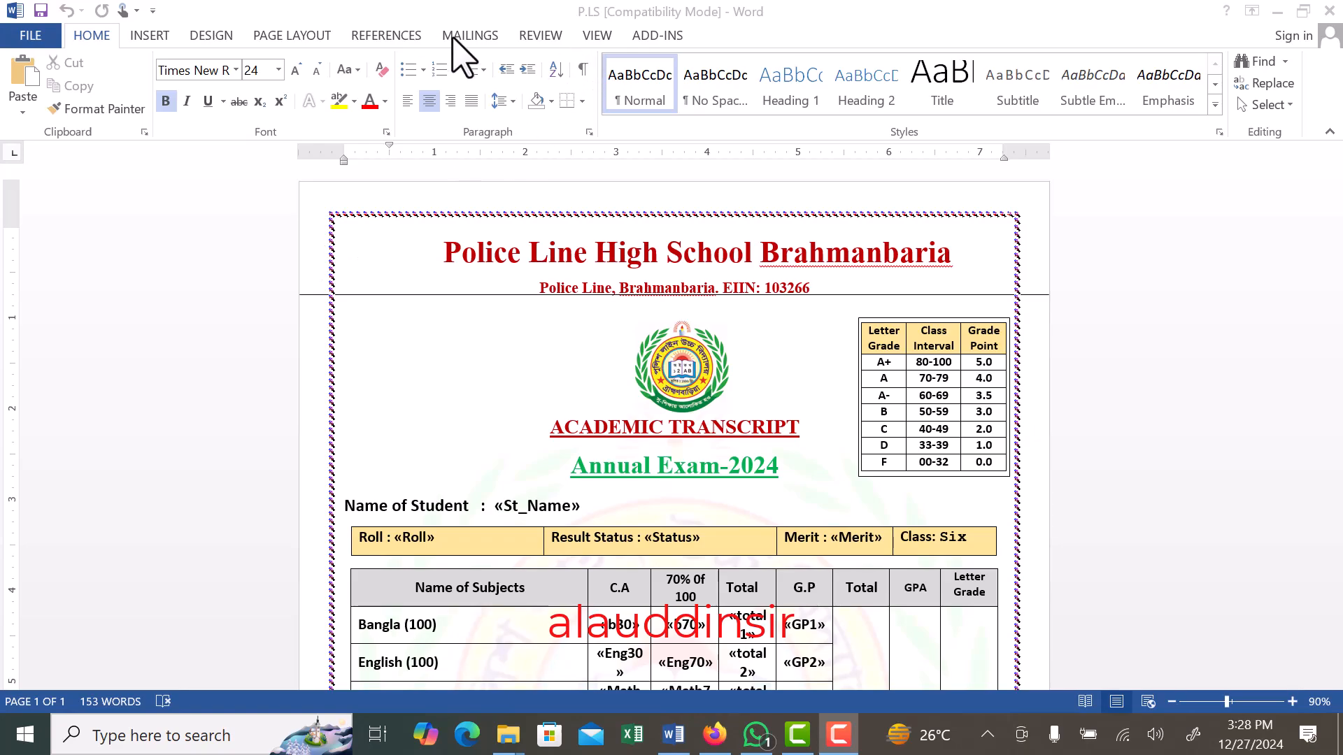
# - Preview the transcript with the student data and merge a range of records starting from record 1 into a new document
pyautogui.click(473, 43)
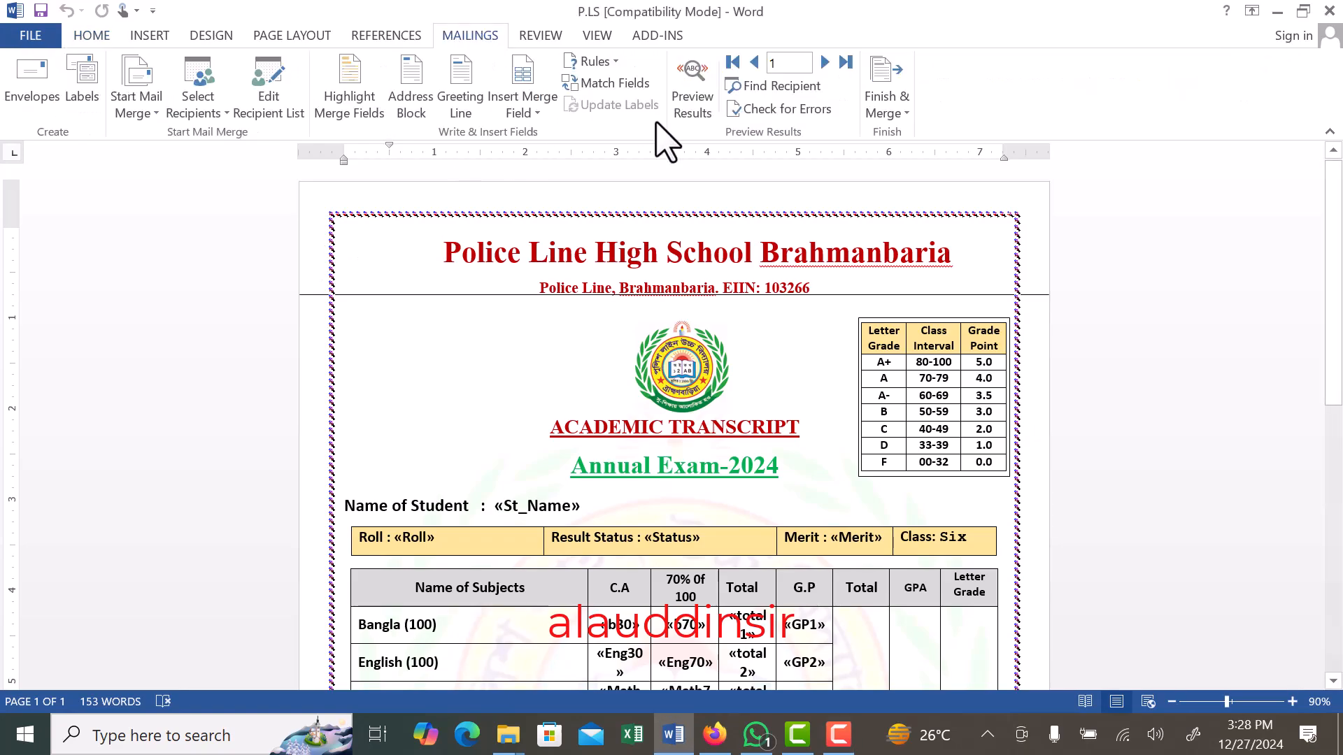
pyautogui.click(697, 93)
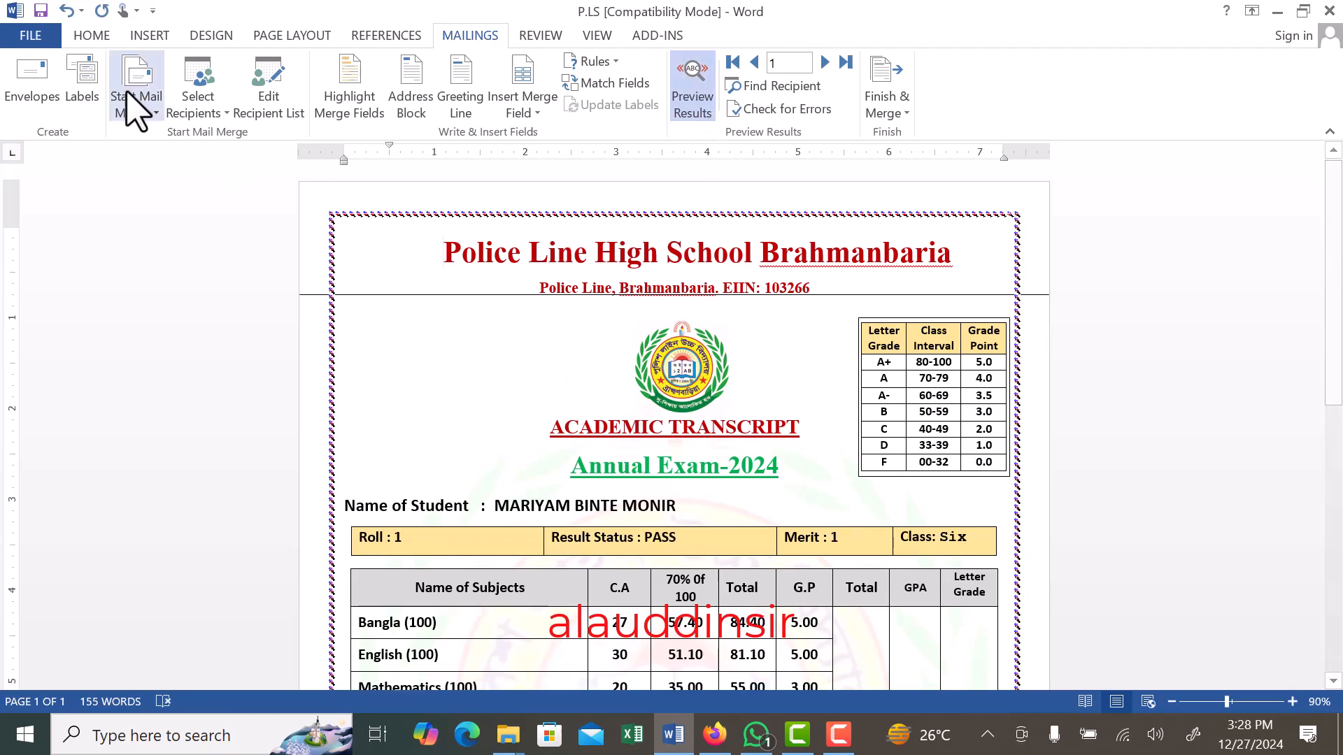
pyautogui.click(899, 90)
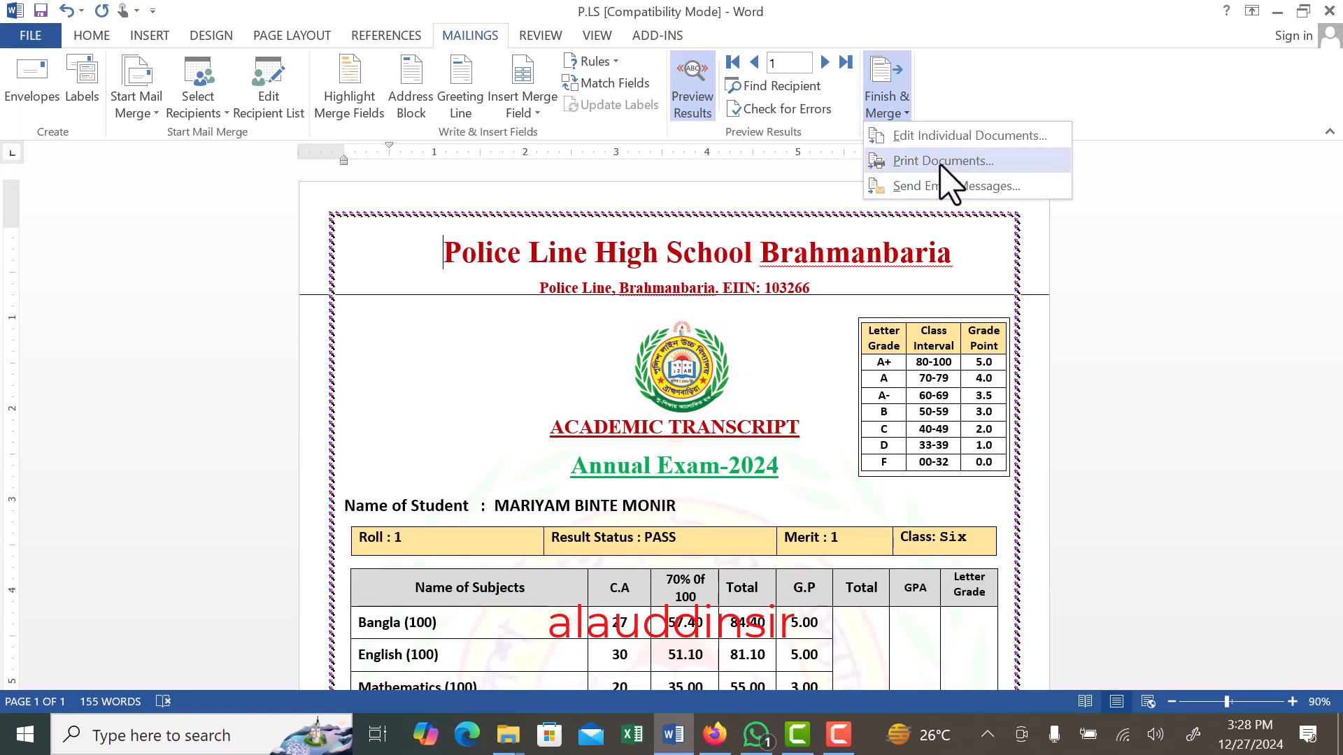
pyautogui.click(940, 136)
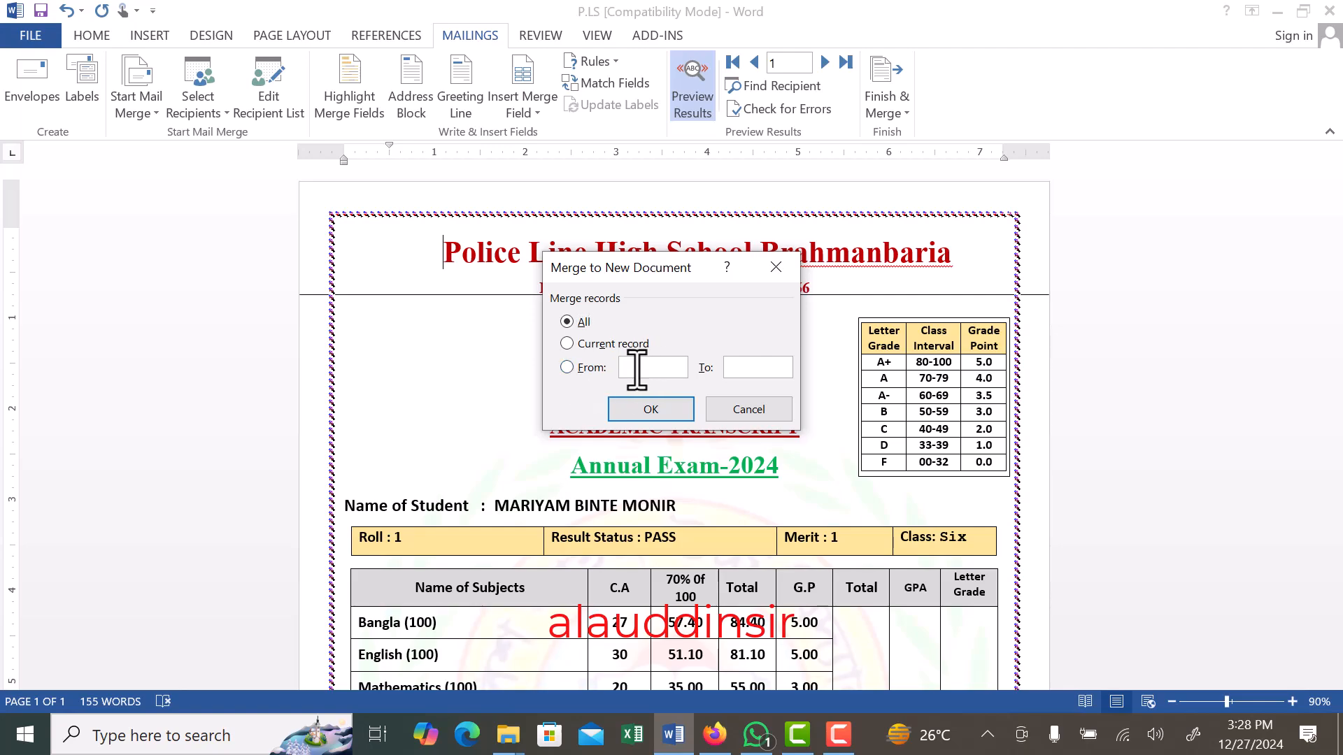
pyautogui.click(634, 371)
pyautogui.write('1')
pyautogui.click(638, 413)
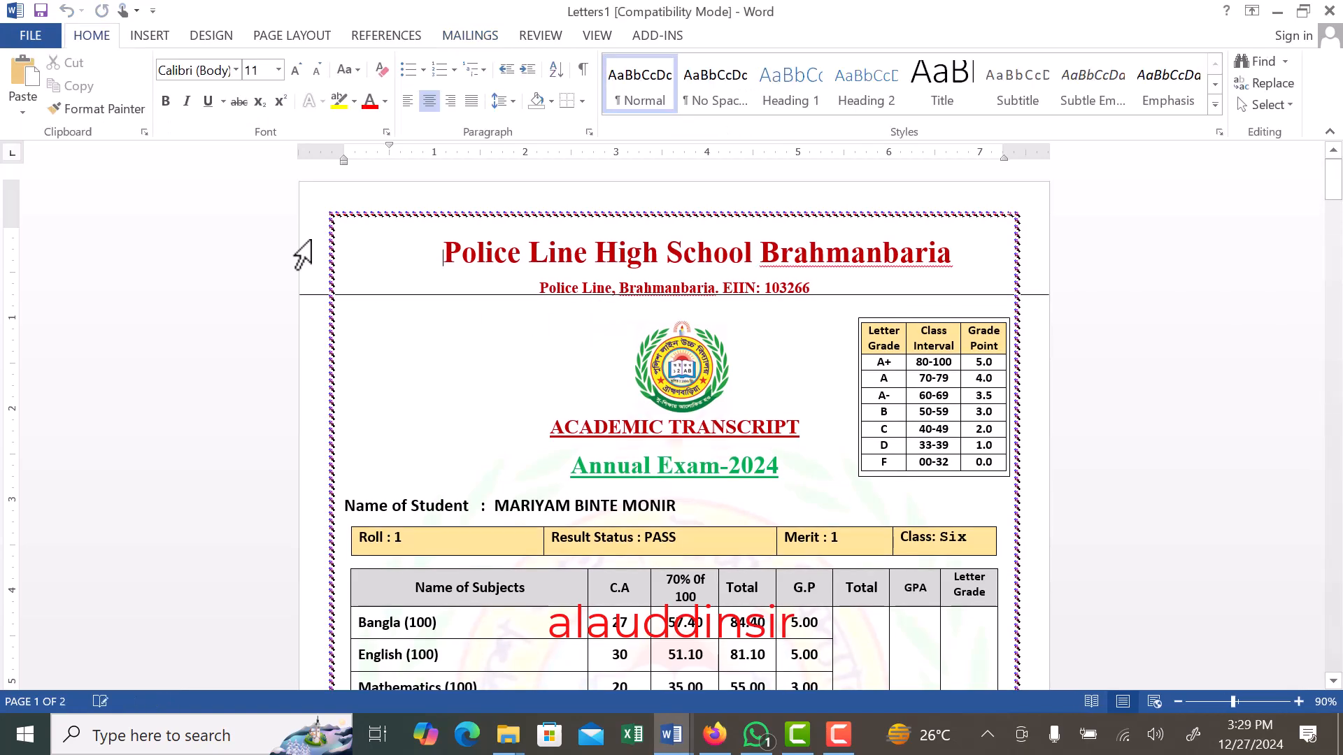
# - Examine the merged transcripts of the first few students, checking the names, marks and page layout
pyautogui.click(642, 277)
pyautogui.scroll(-8, 429, 549)
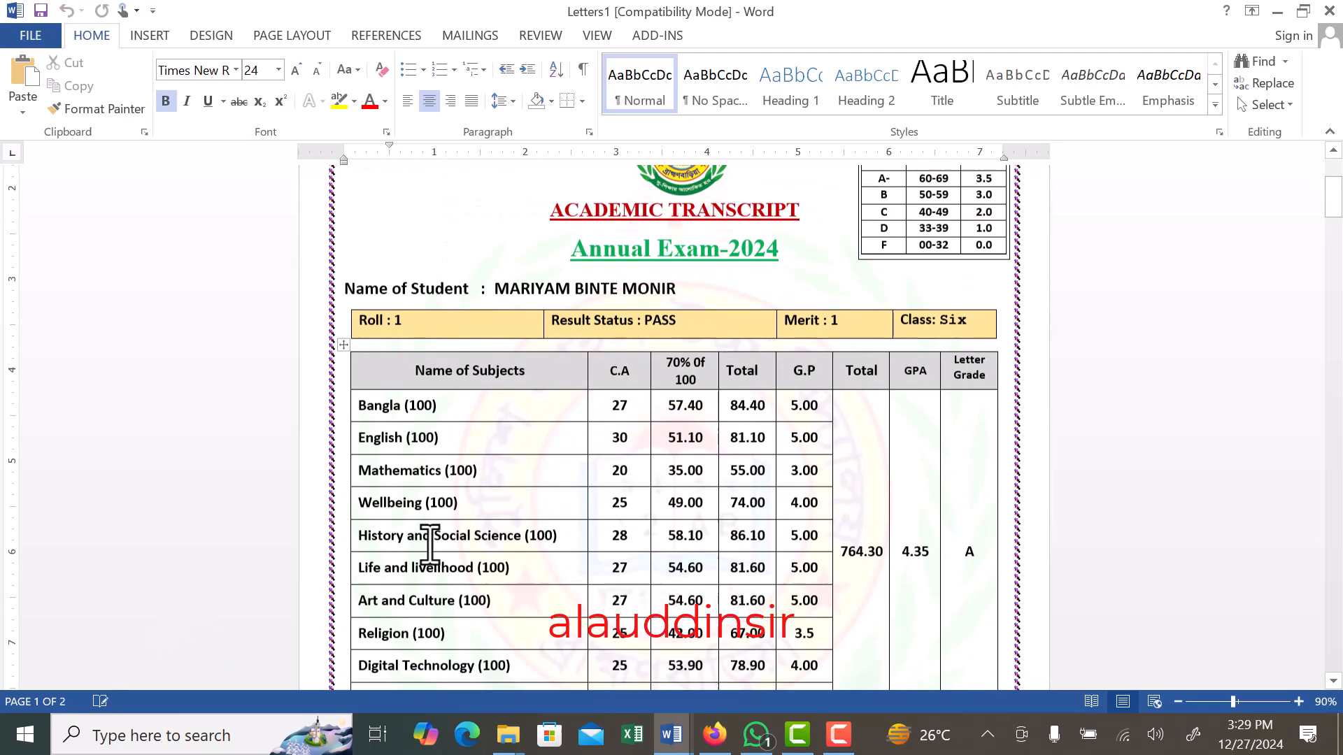
pyautogui.scroll(-6, 569, 474)
pyautogui.scroll(-12, 572, 475)
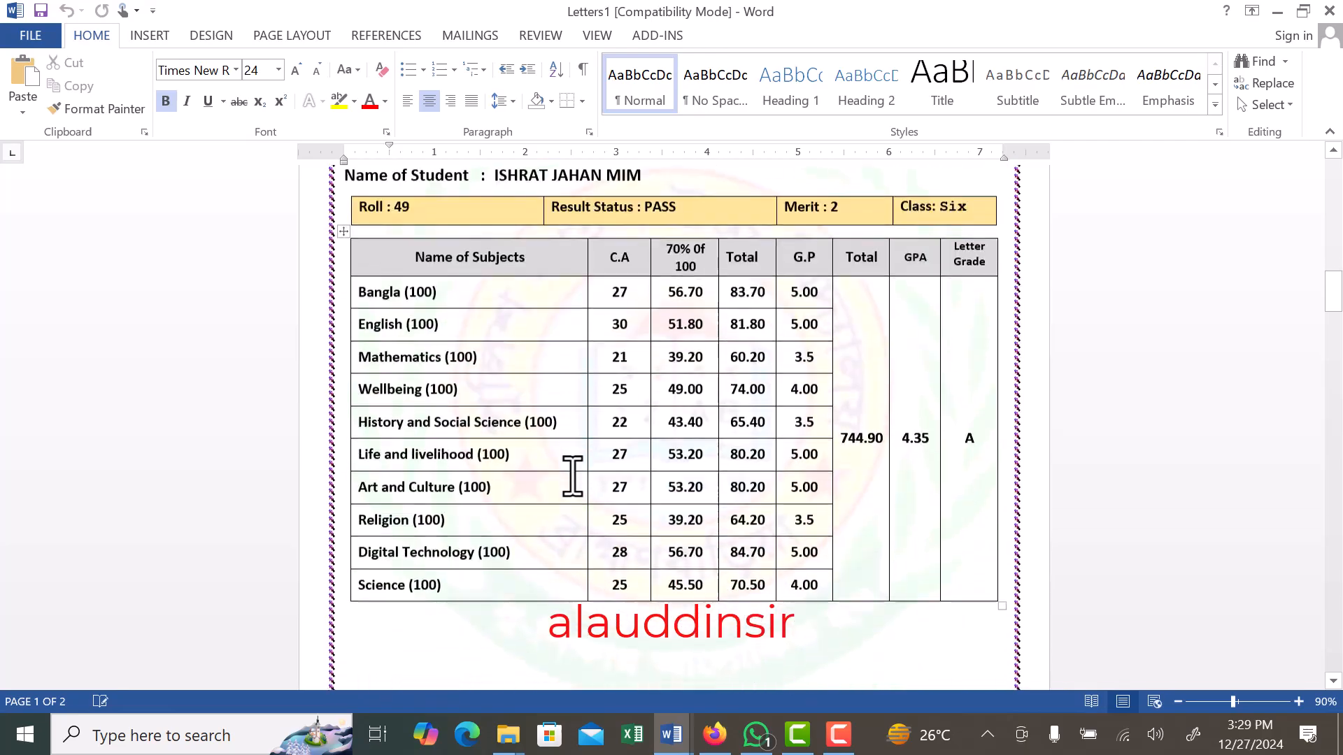
pyautogui.scroll(-4, 572, 475)
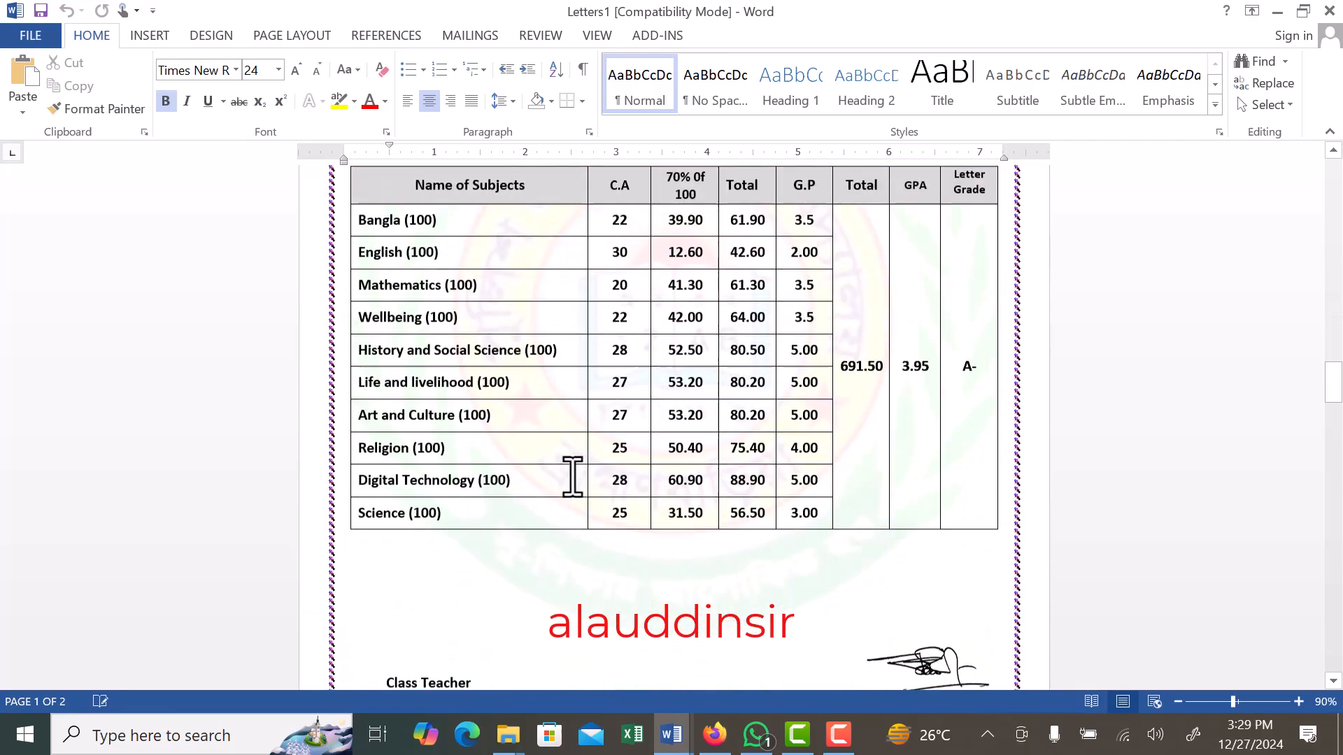
pyautogui.scroll(3, 570, 474)
pyautogui.scroll(6, 572, 479)
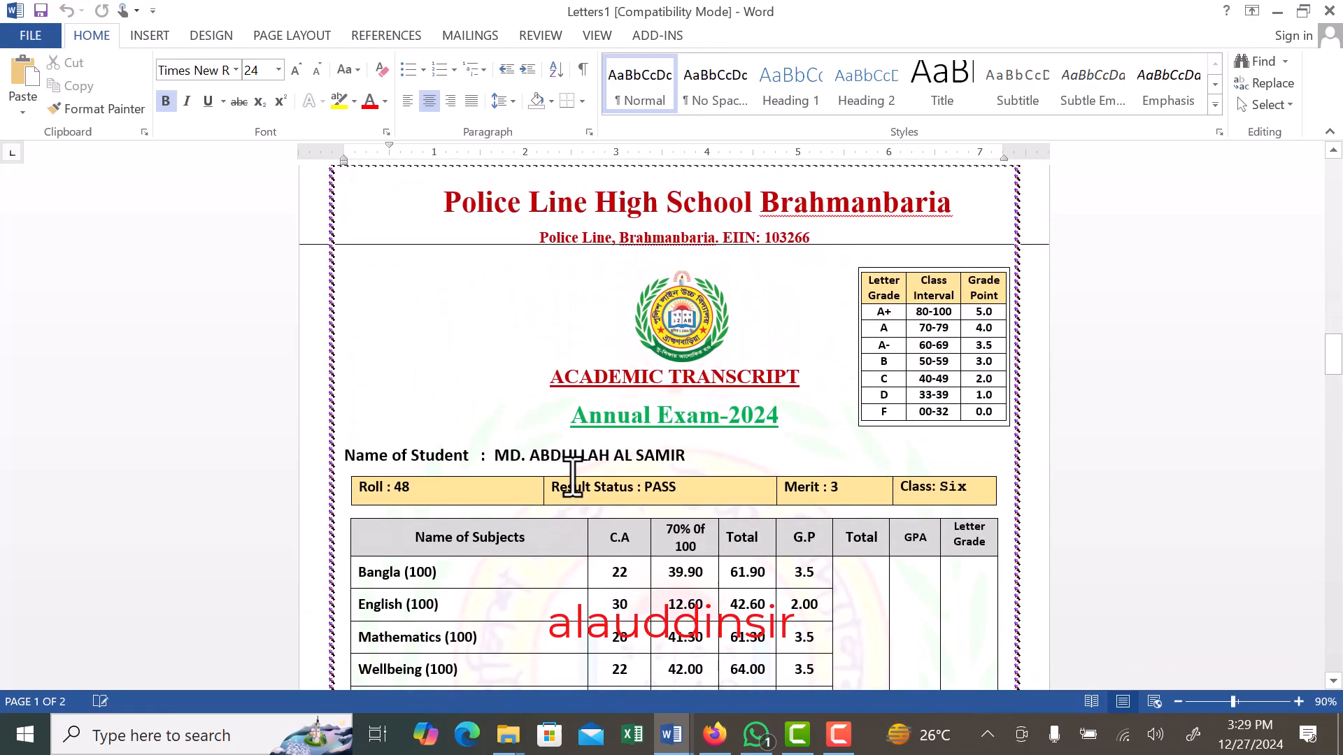
pyautogui.scroll(-6, 575, 479)
pyautogui.scroll(-10, 577, 478)
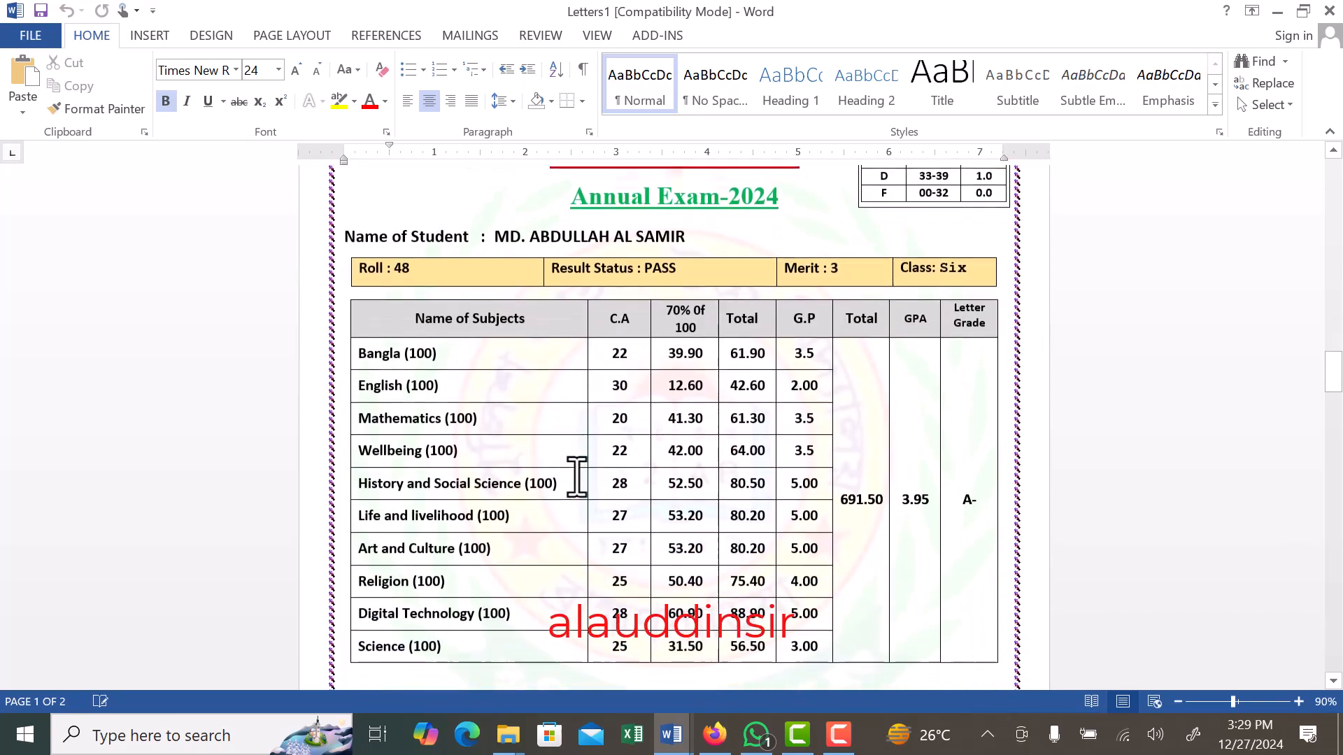
pyautogui.scroll(-9, 577, 478)
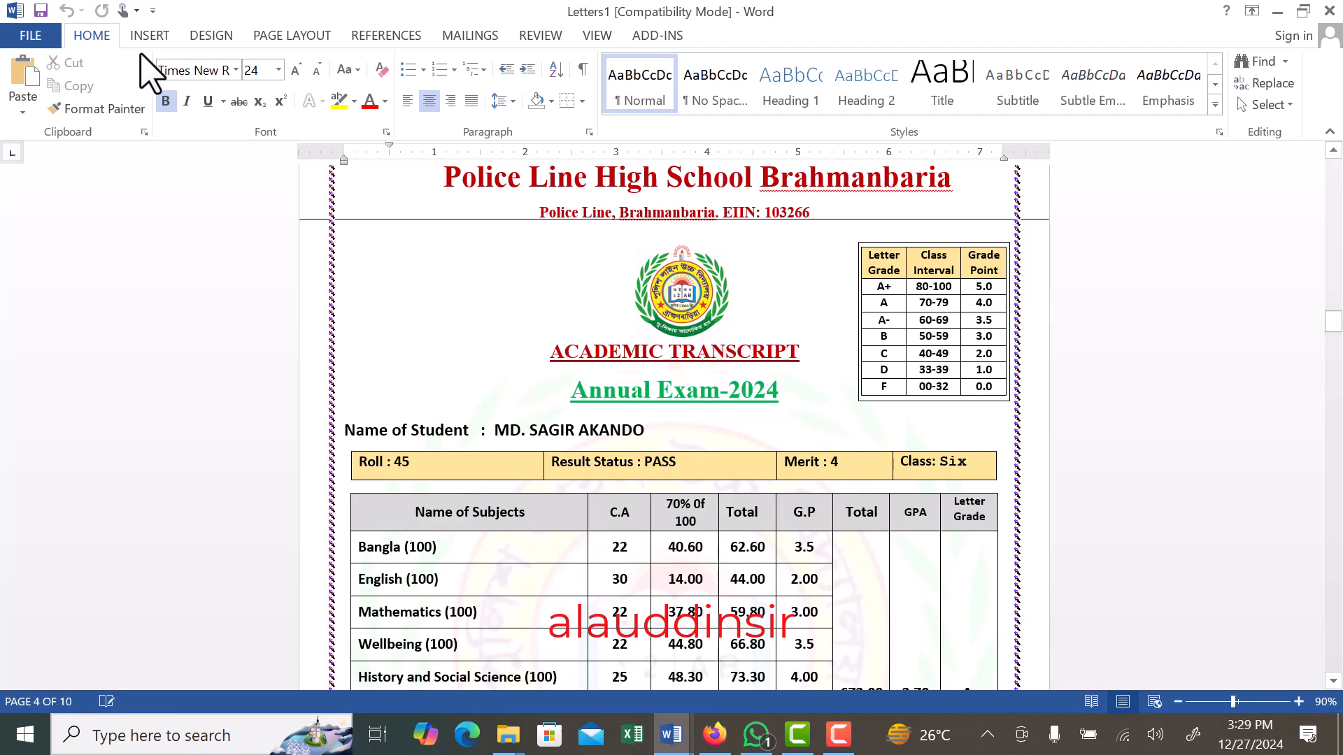
# - Save the merged transcripts as a PDF named "six marksheet" in the Class-6 folder of annul exam-2024(Edited)
pyautogui.click(21, 38)
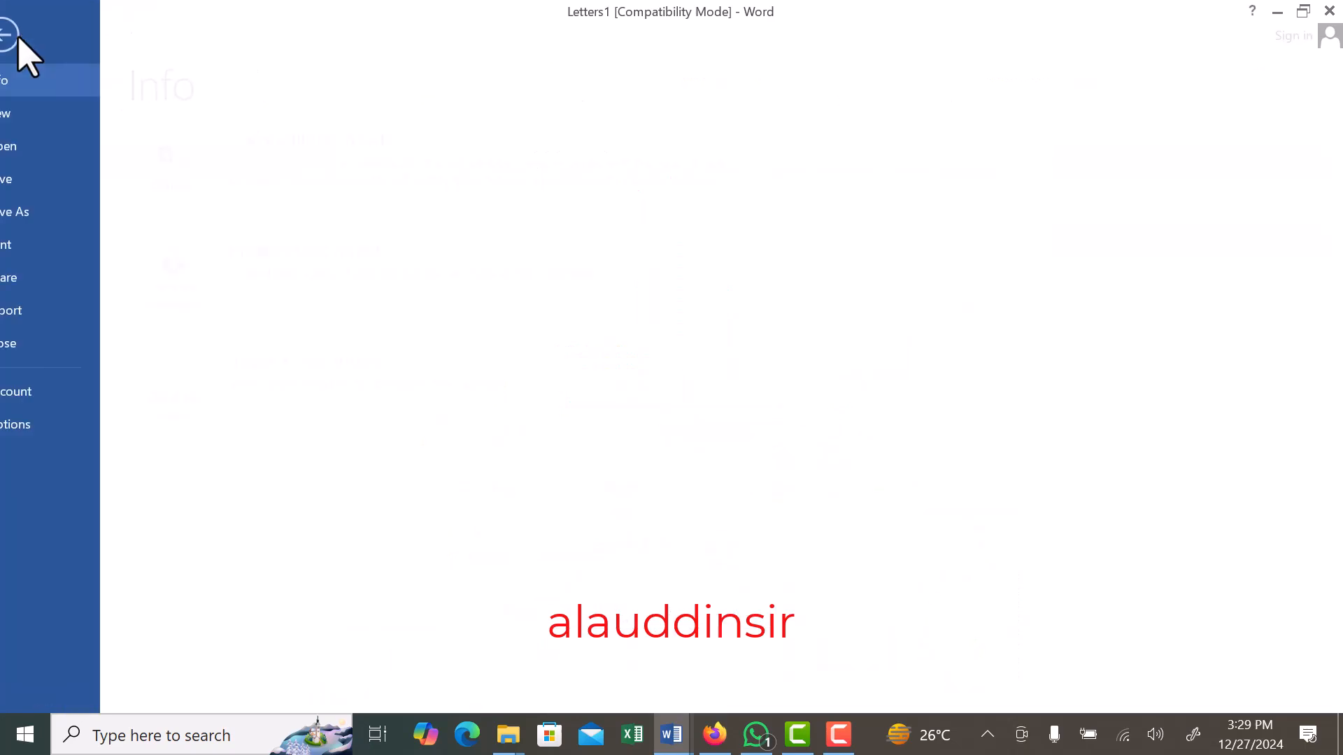
pyautogui.click(43, 213)
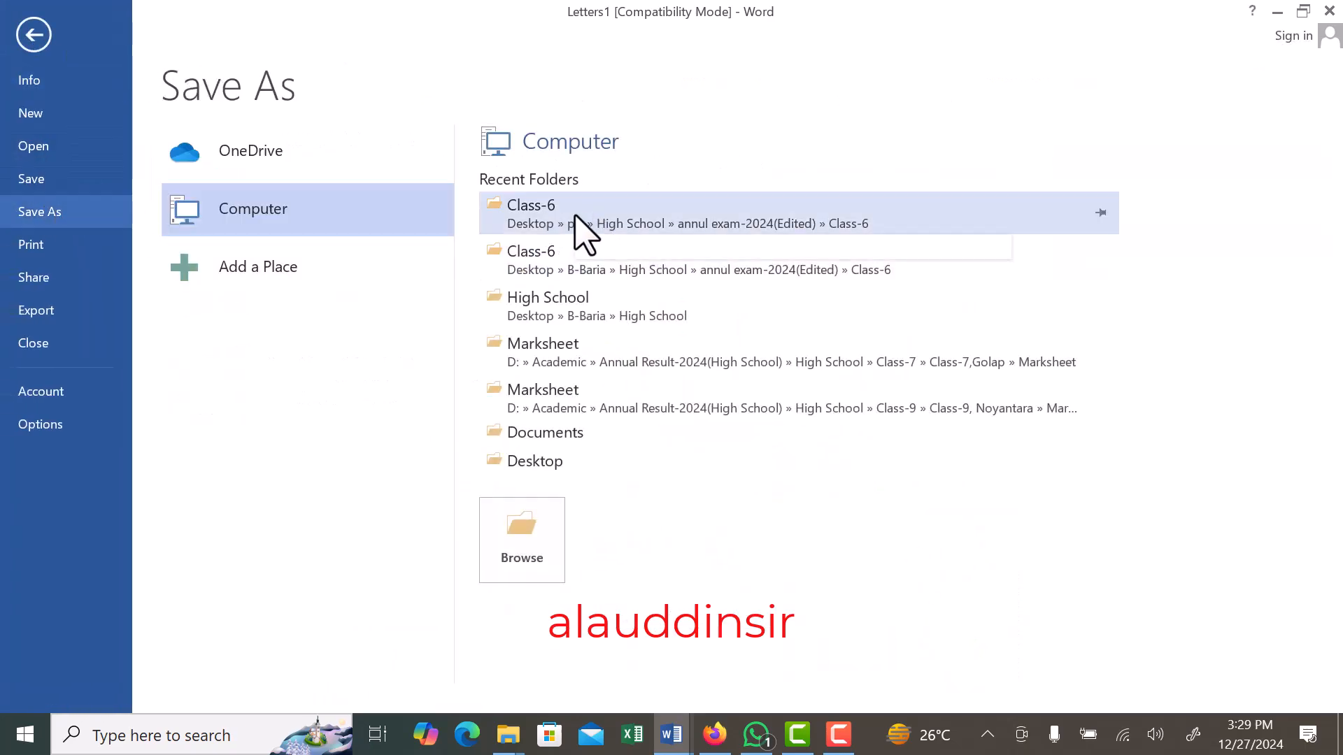
pyautogui.click(591, 231)
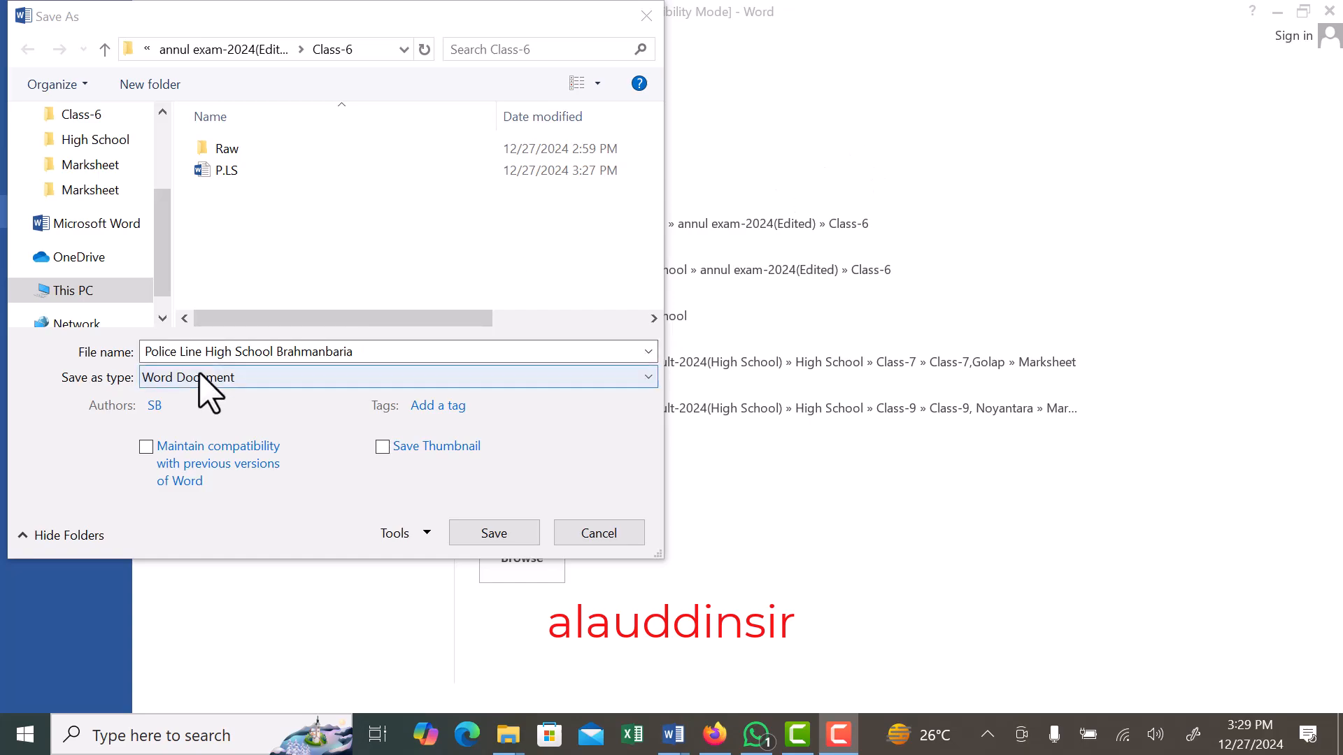
pyautogui.click(167, 378)
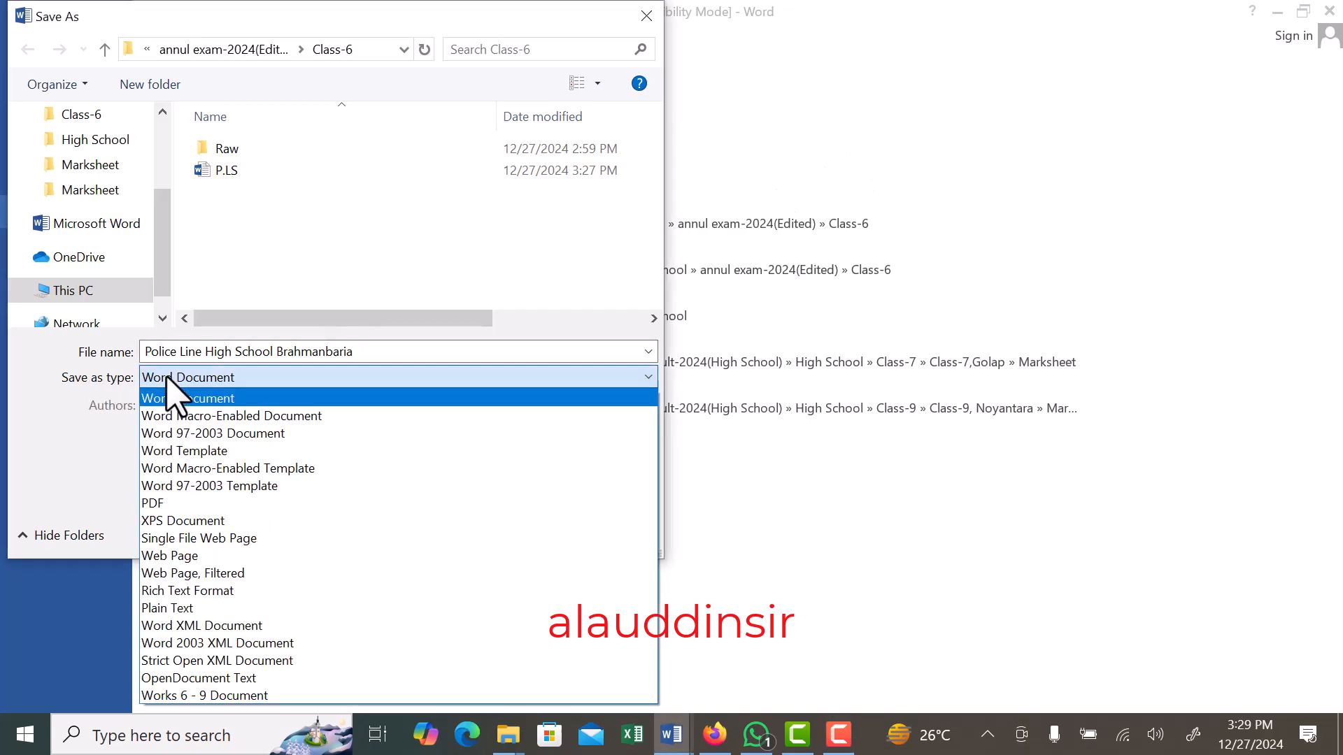
pyautogui.click(155, 504)
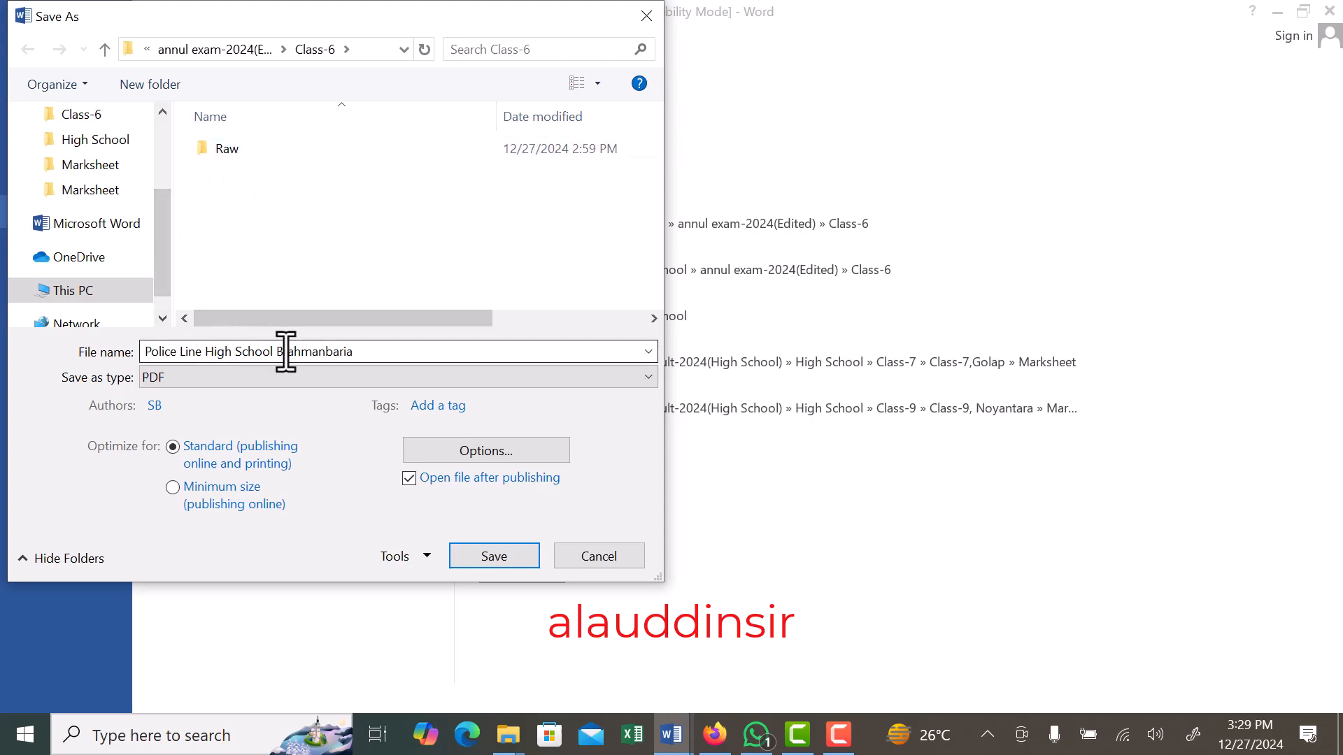
pyautogui.click(356, 351)
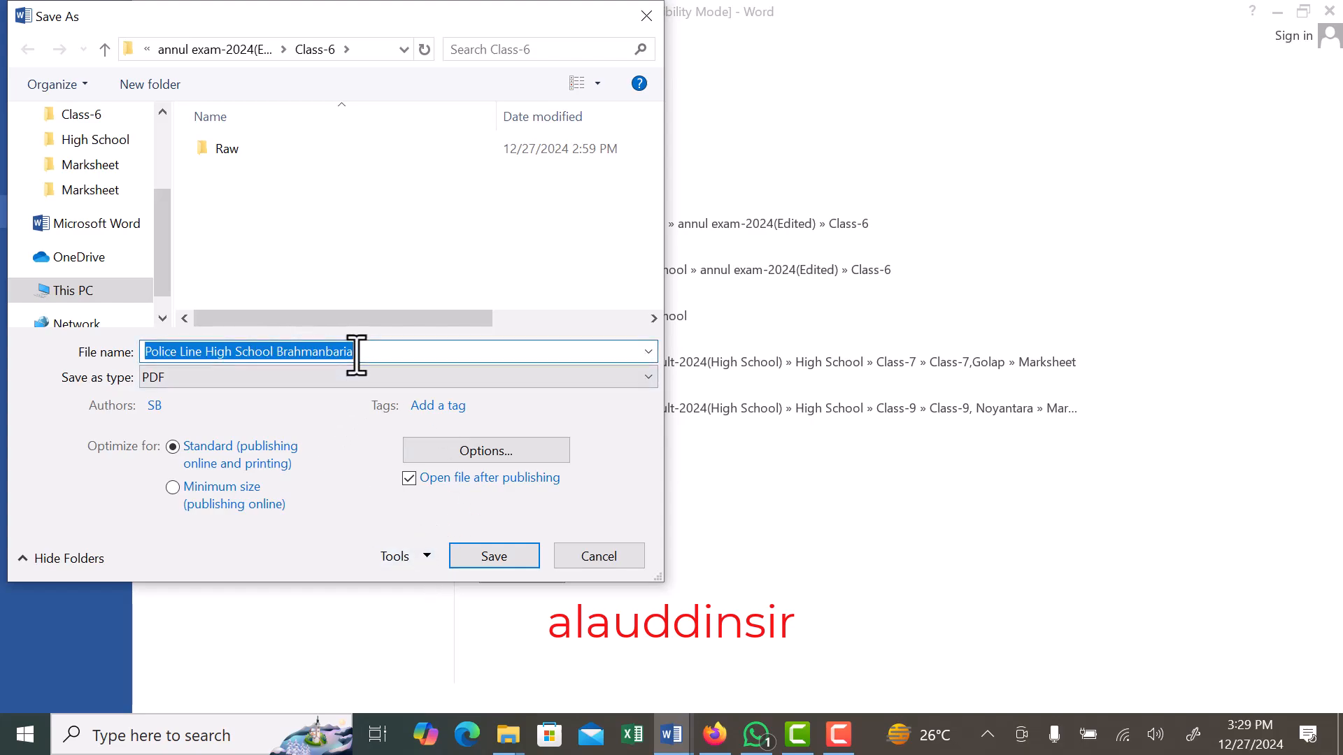
pyautogui.write('si')
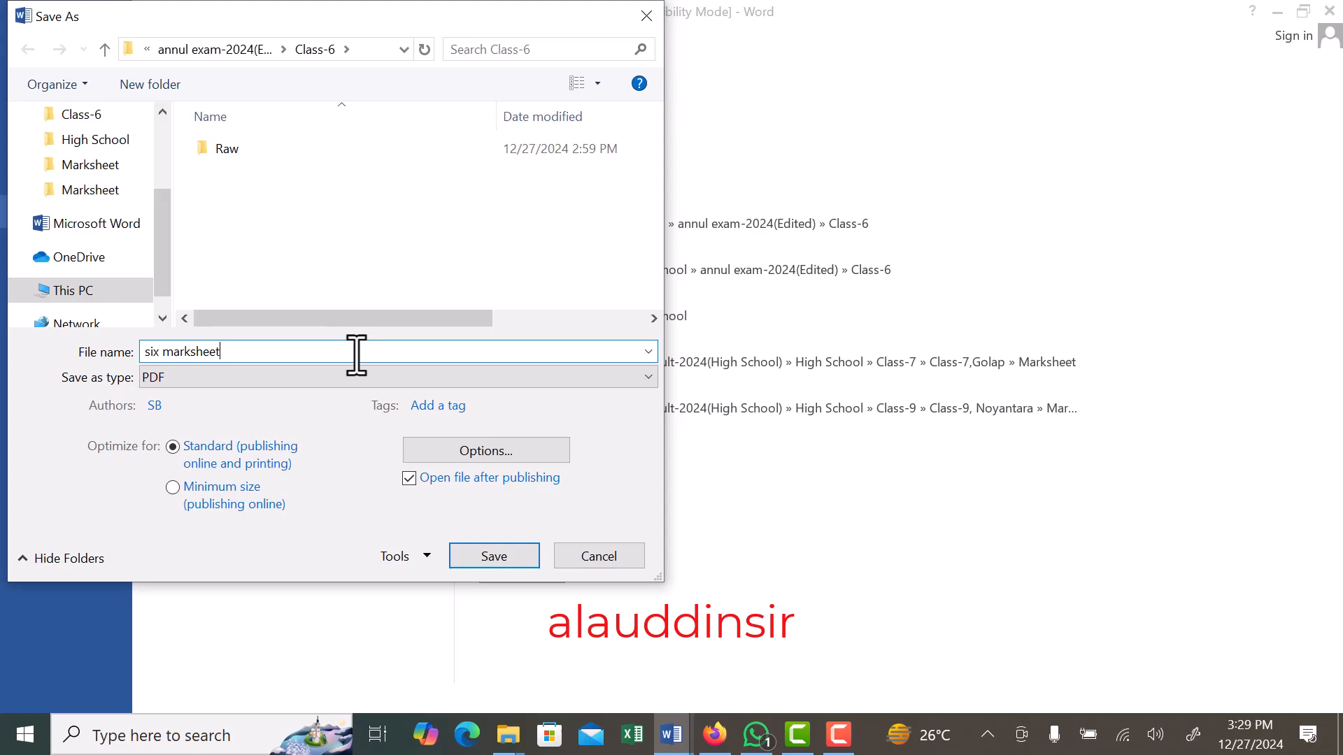
pyautogui.write('x marksheet')
pyautogui.click(481, 556)
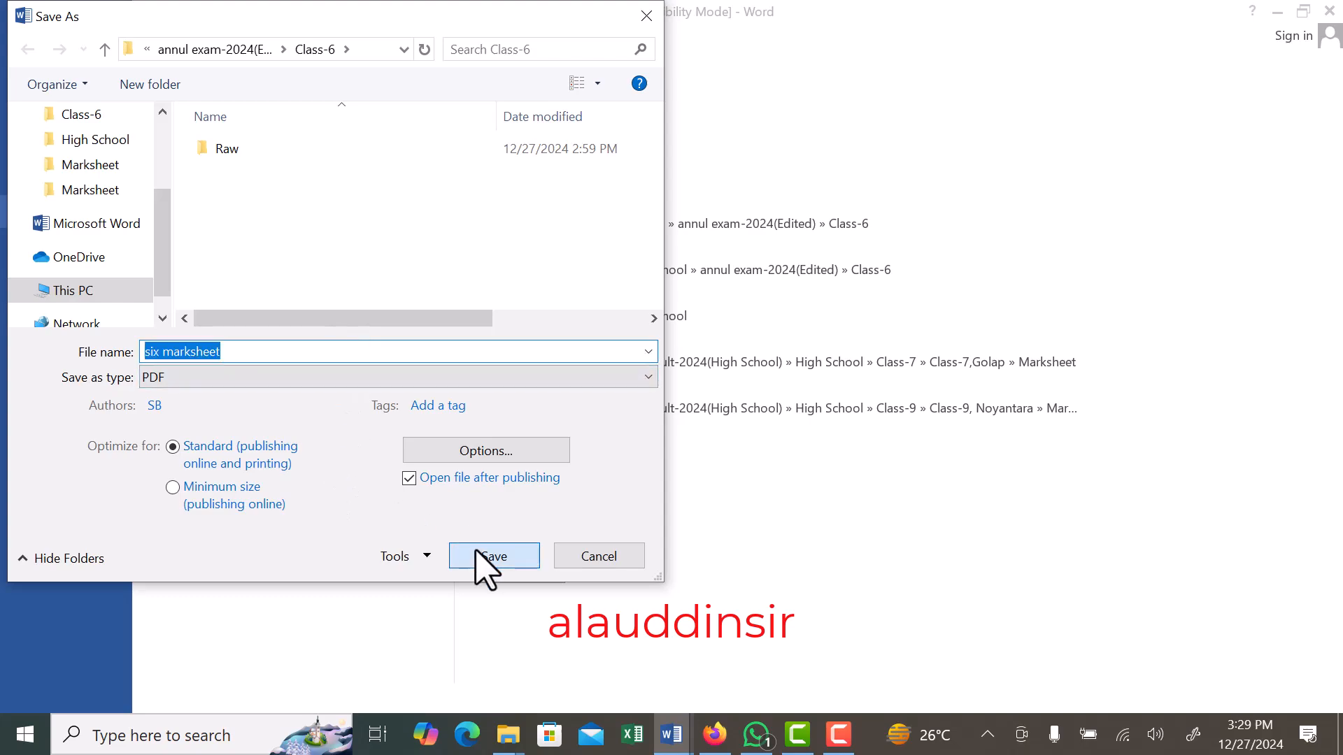